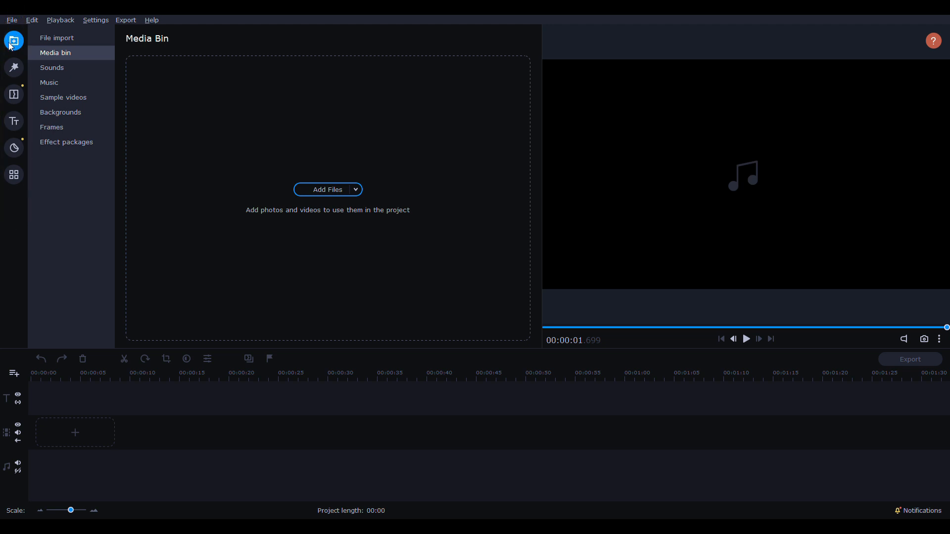
# Step: Look through the file import view, media bin and built-in sounds, previewing the Applause and Ba-dum-tss sound effects
pyautogui.click(72, 43)
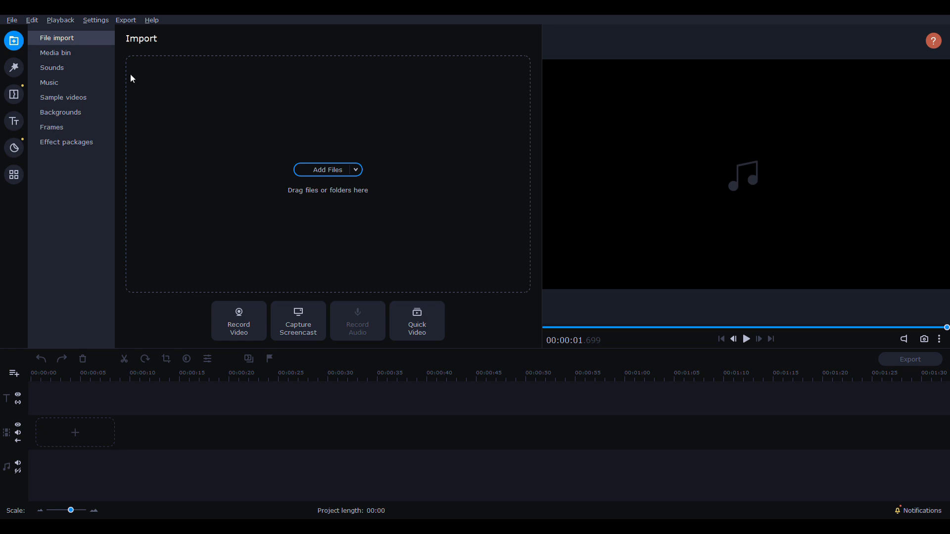
pyautogui.click(83, 54)
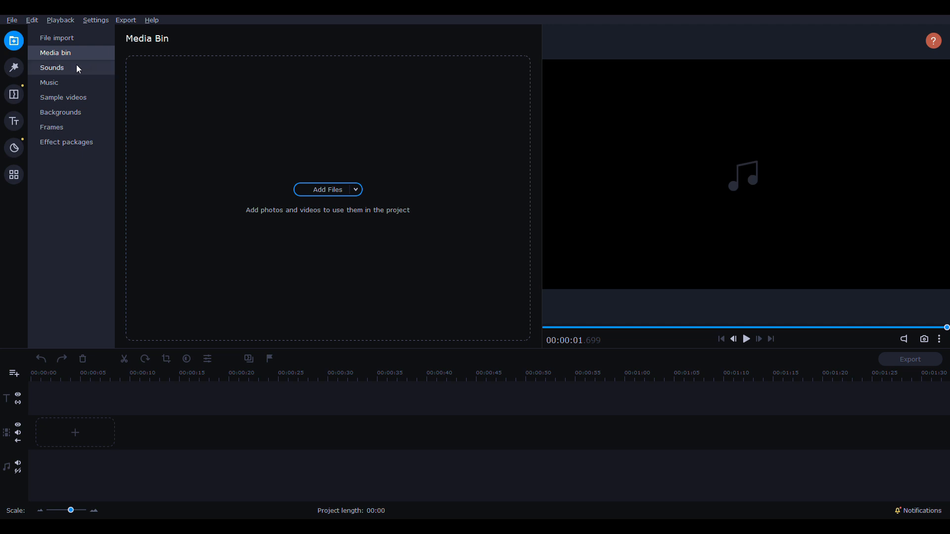
pyautogui.click(76, 67)
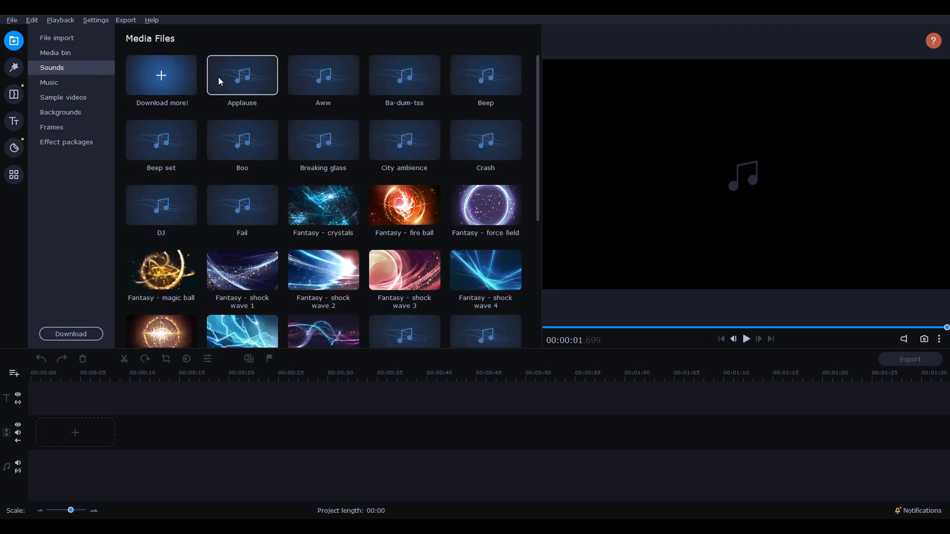
pyautogui.click(251, 89)
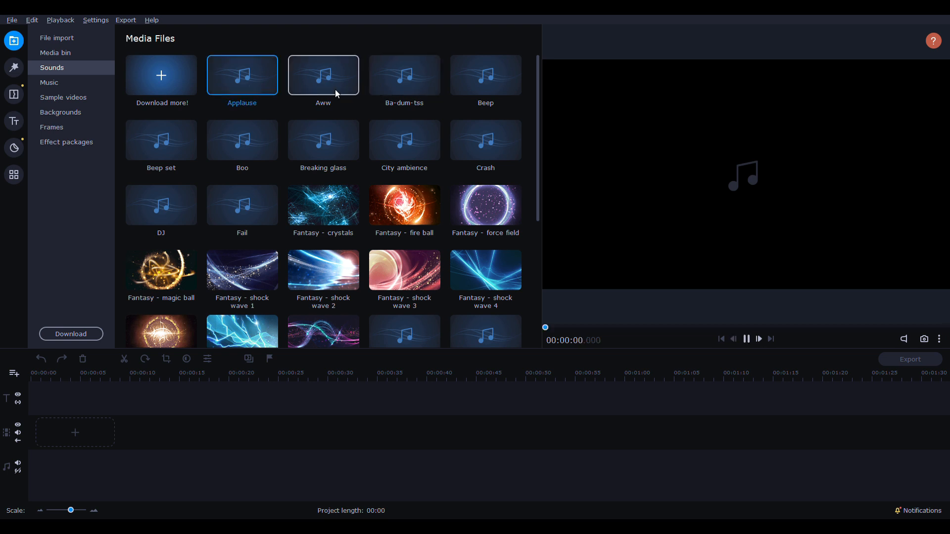
pyautogui.click(405, 85)
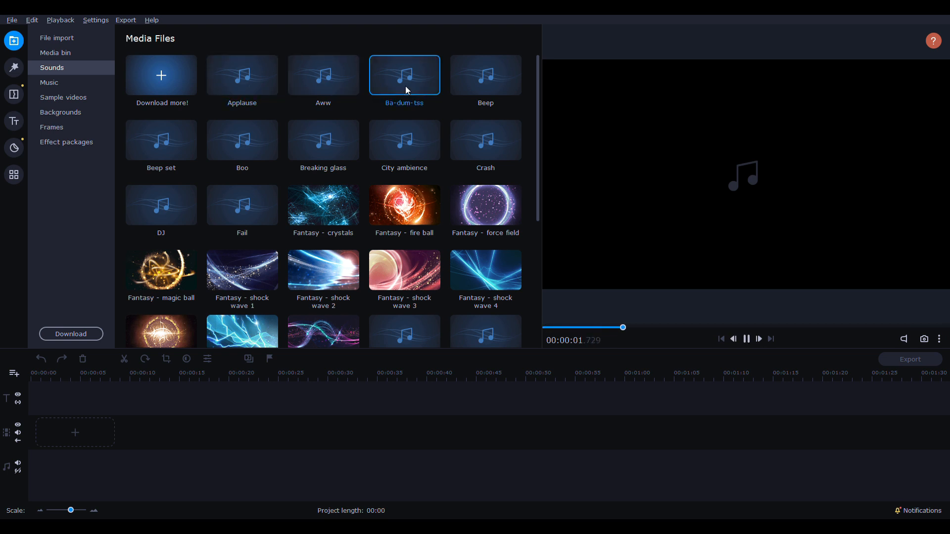
pyautogui.scroll(-1, 436, 101)
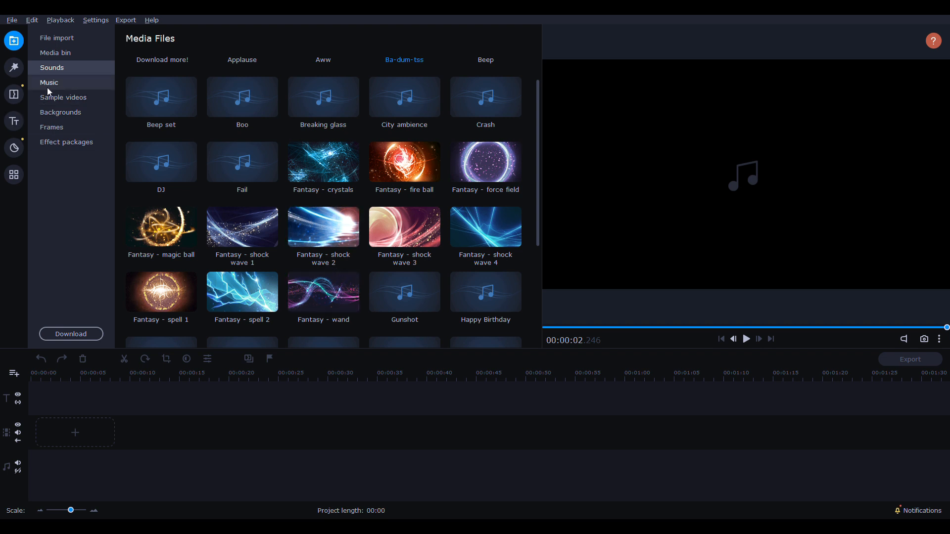
# Step: Preview the Action Movie music, add it to the audio track and move it to start at about 00:00:17.800
pyautogui.click(59, 83)
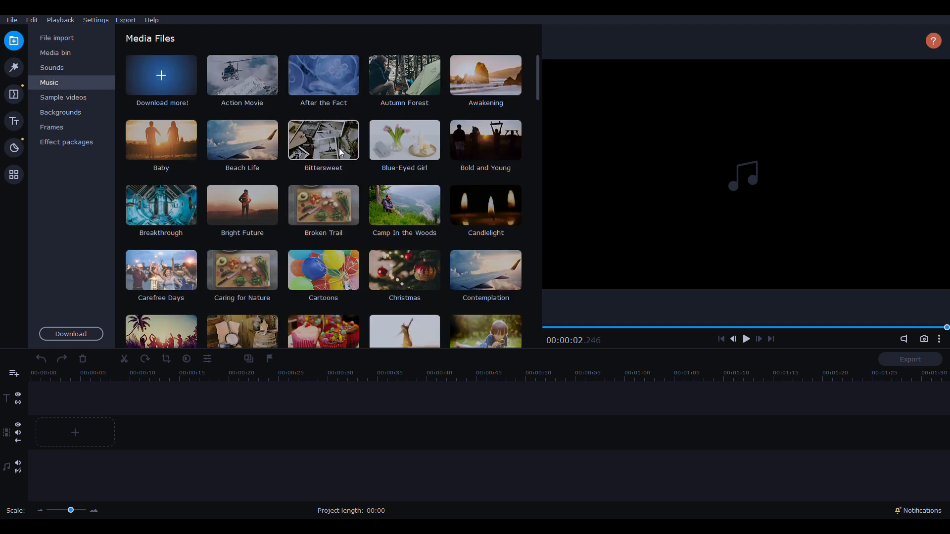
pyautogui.click(272, 78)
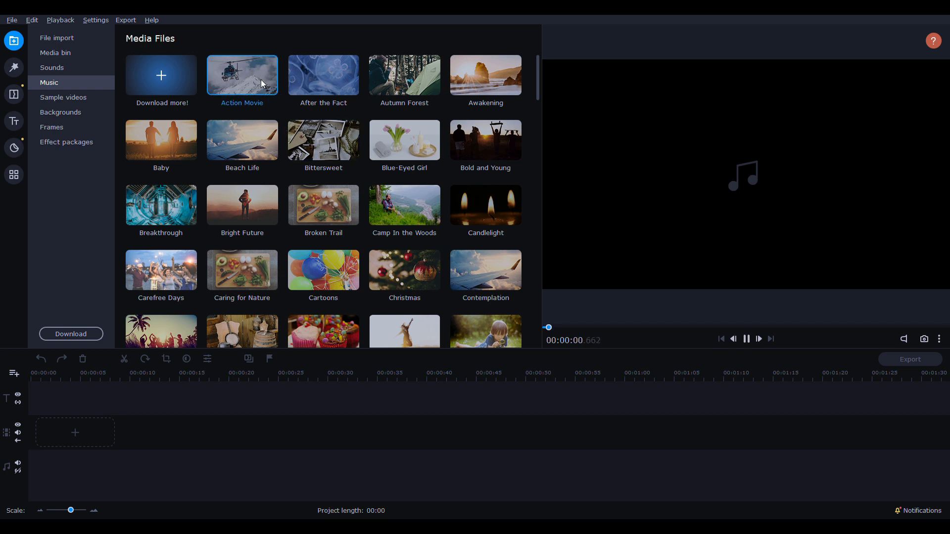
pyautogui.click(747, 338)
pyautogui.scroll(-2, 268, 181)
pyautogui.scroll(2, 279, 186)
pyautogui.moveTo(238, 87); pyautogui.dragTo(29, 467)
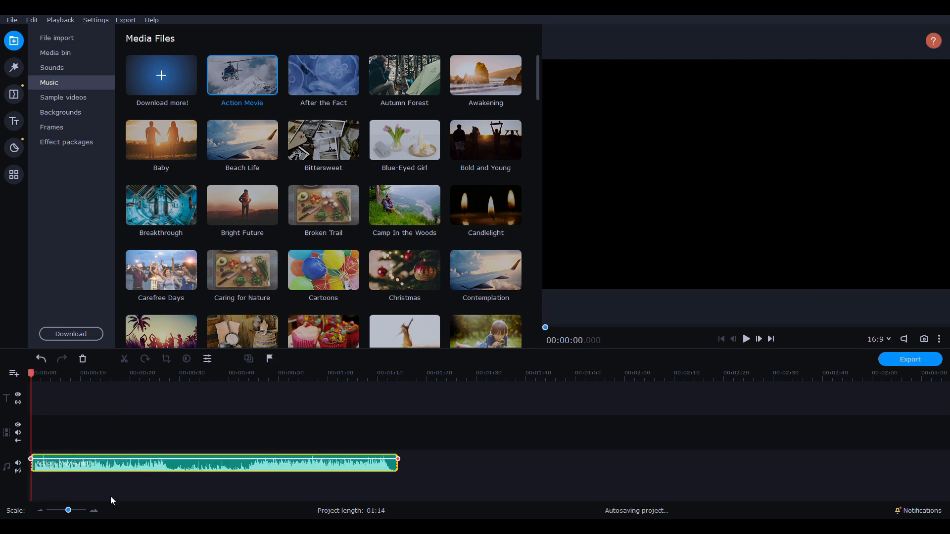
pyautogui.moveTo(151, 465); pyautogui.dragTo(324, 468)
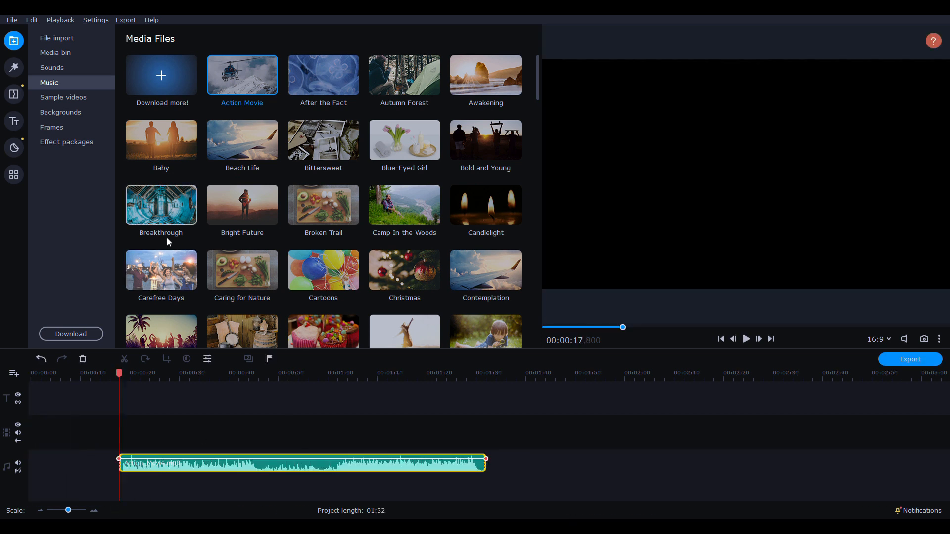
# Step: Add the Clouds sample video at the start of the video track and move the music back to start with it
pyautogui.click(64, 97)
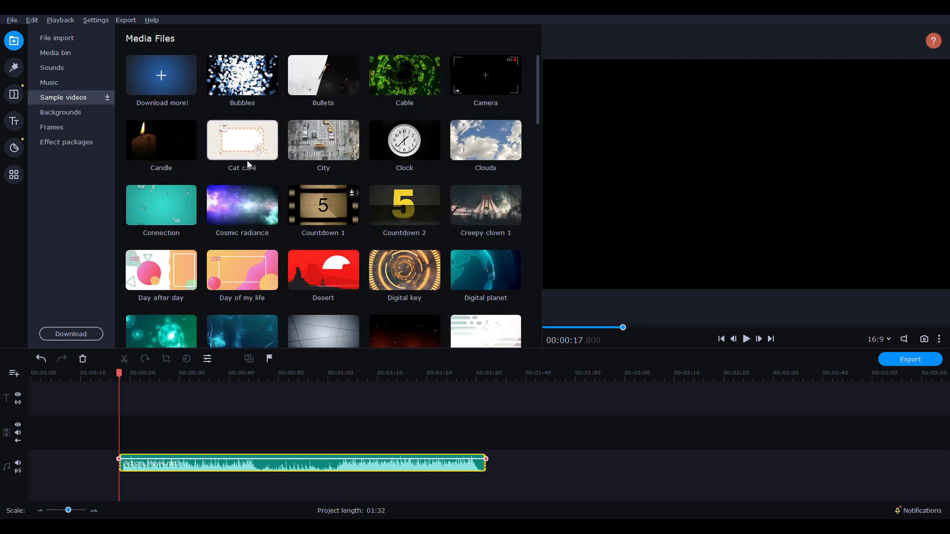
pyautogui.moveTo(450, 143); pyautogui.dragTo(45, 430)
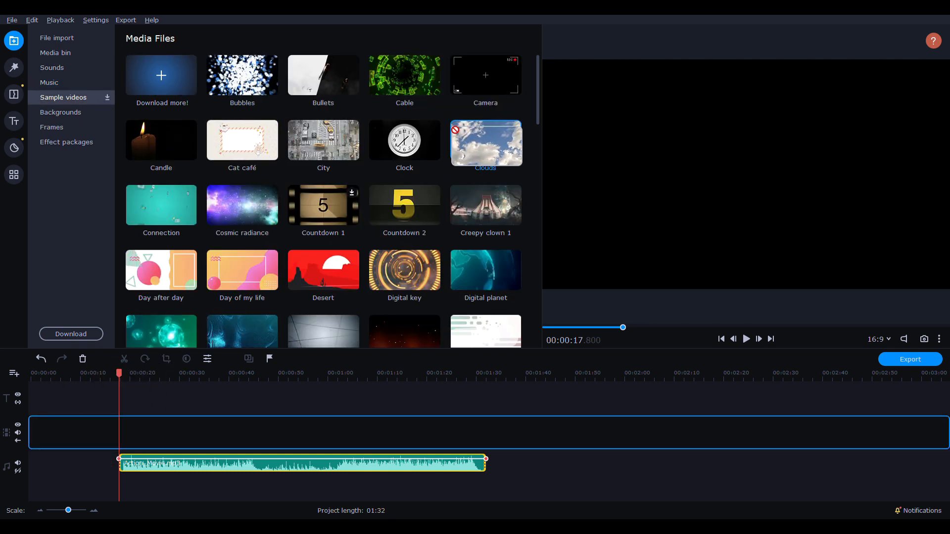
pyautogui.moveTo(484, 144); pyautogui.dragTo(62, 432)
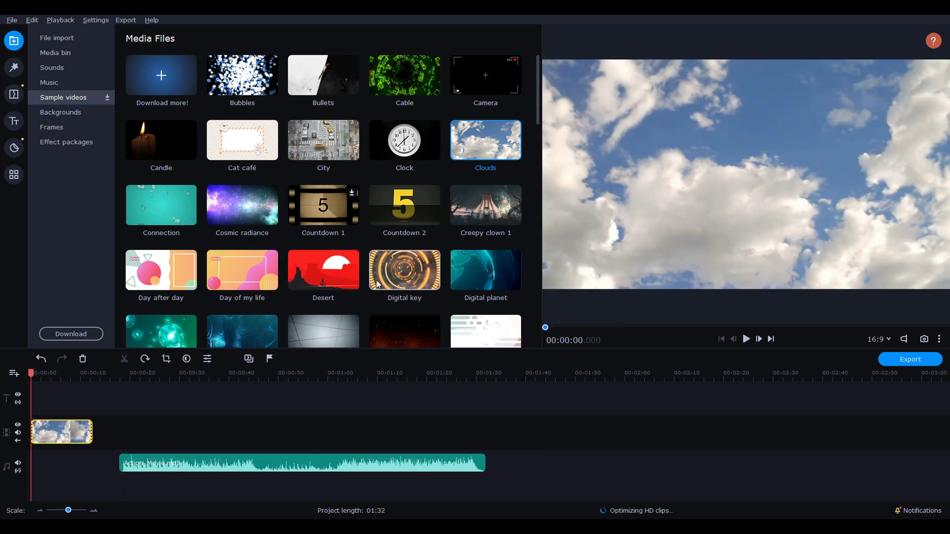
pyautogui.moveTo(336, 470); pyautogui.dragTo(242, 462)
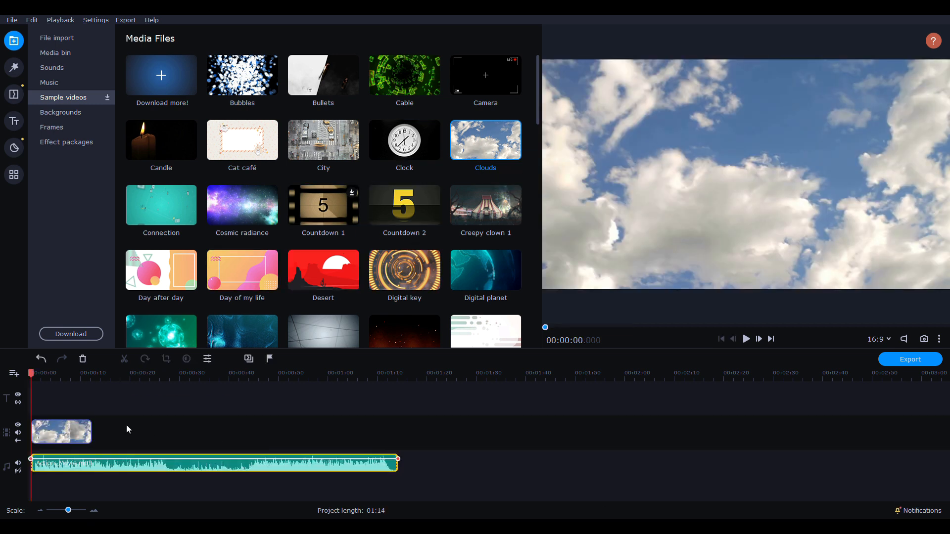
# Step: Play a few seconds of the Clouds clip with its music from near the start of the timeline
pyautogui.click(75, 434)
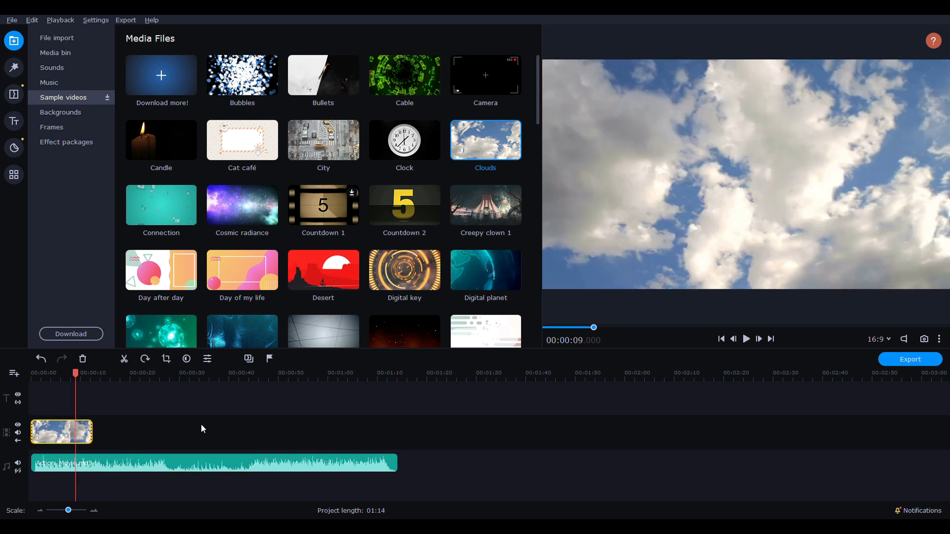
pyautogui.click(34, 376)
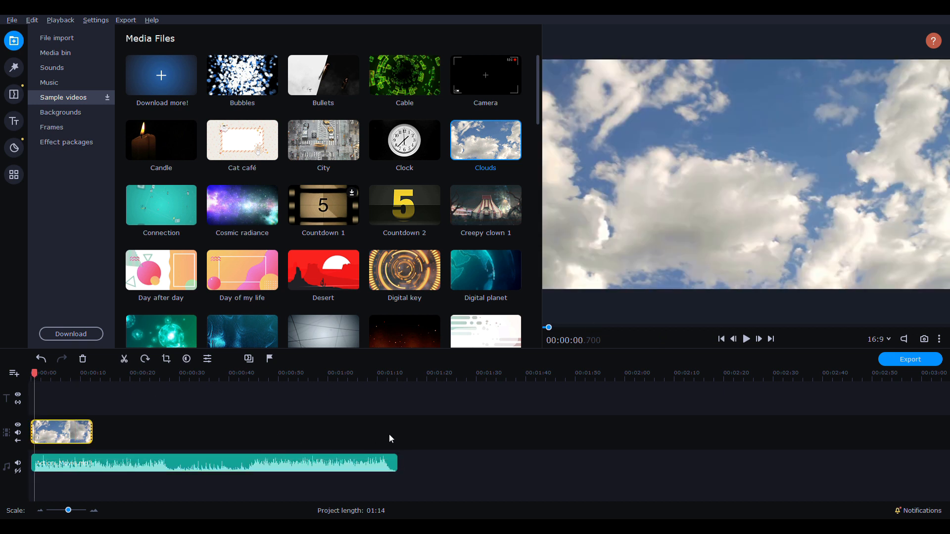
pyautogui.click(746, 339)
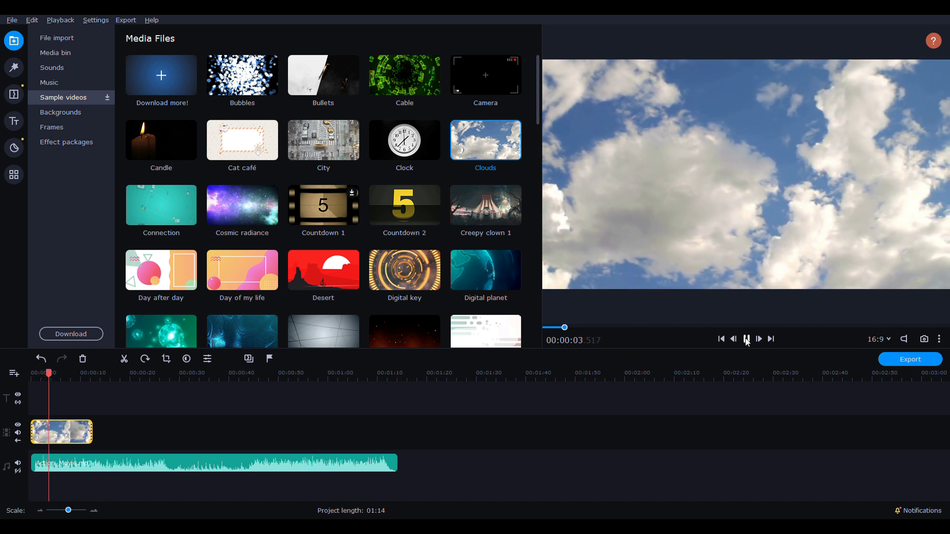
pyautogui.click(747, 341)
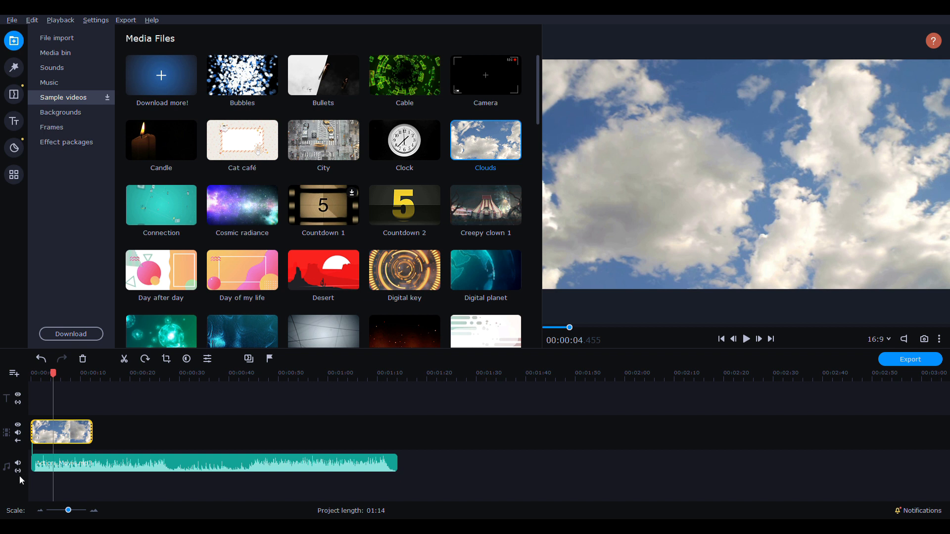
# Step: Move the Clouds clip with its linked music to about 00:00:24.500 and play the empty gap before it
pyautogui.moveTo(67, 434)
pyautogui.mouseDown()
pyautogui.moveTo(155, 434)
pyautogui.moveTo(67, 433)
pyautogui.mouseUp()
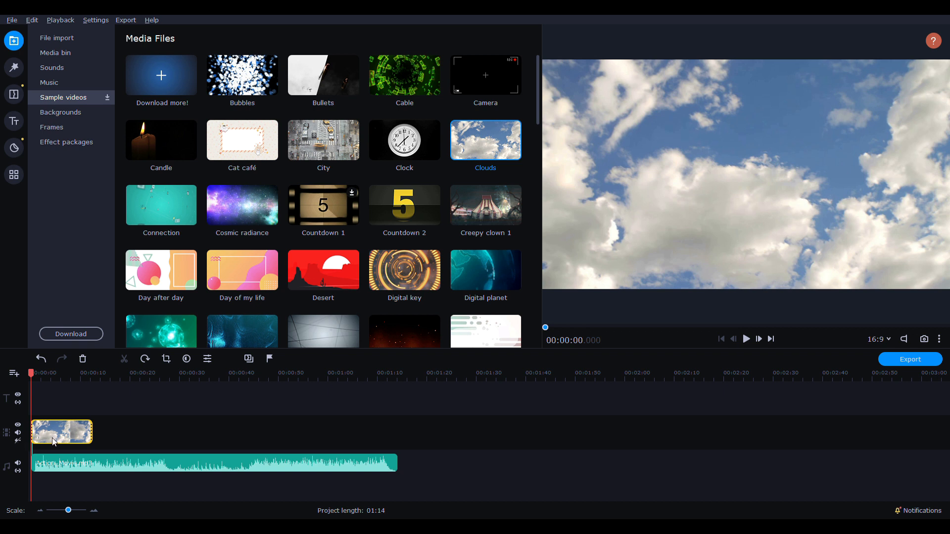
pyautogui.moveTo(51, 440); pyautogui.dragTo(169, 429)
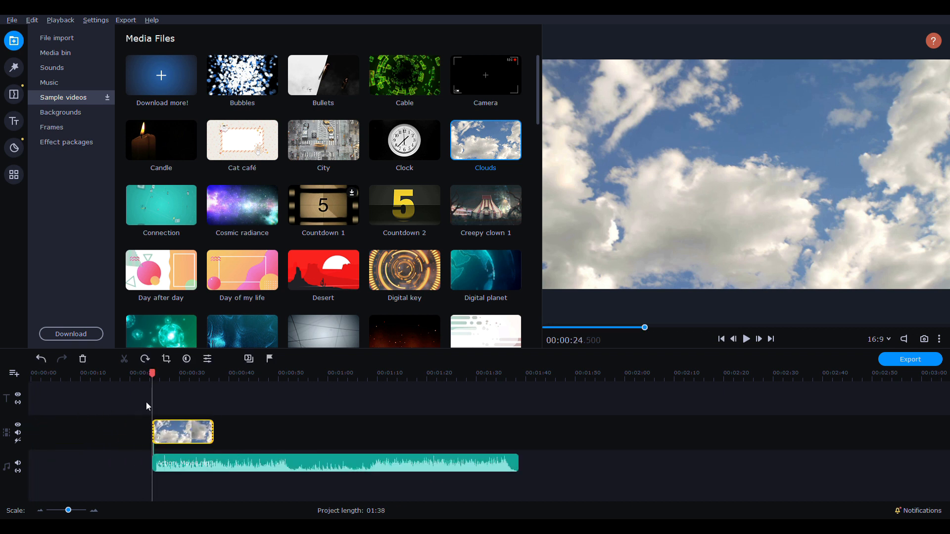
pyautogui.click(106, 379)
pyautogui.click(746, 339)
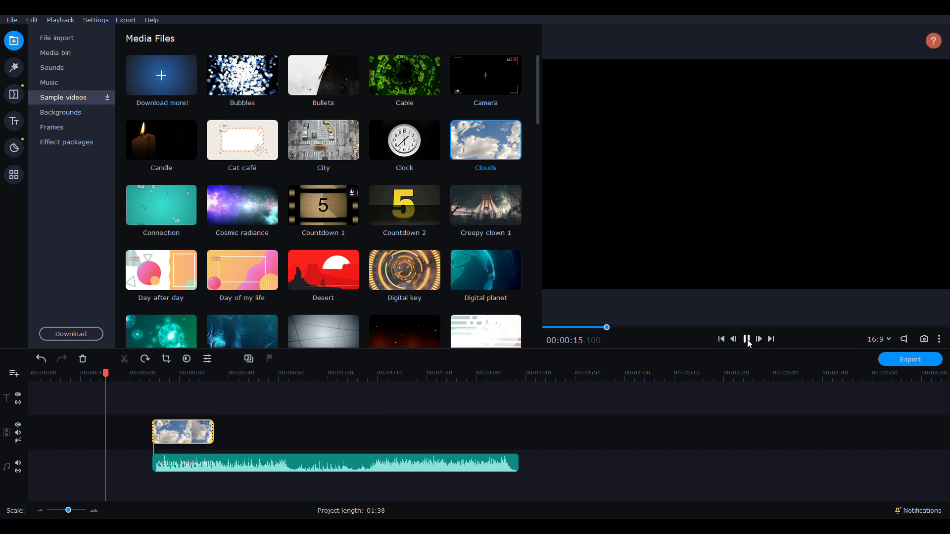
pyautogui.click(748, 340)
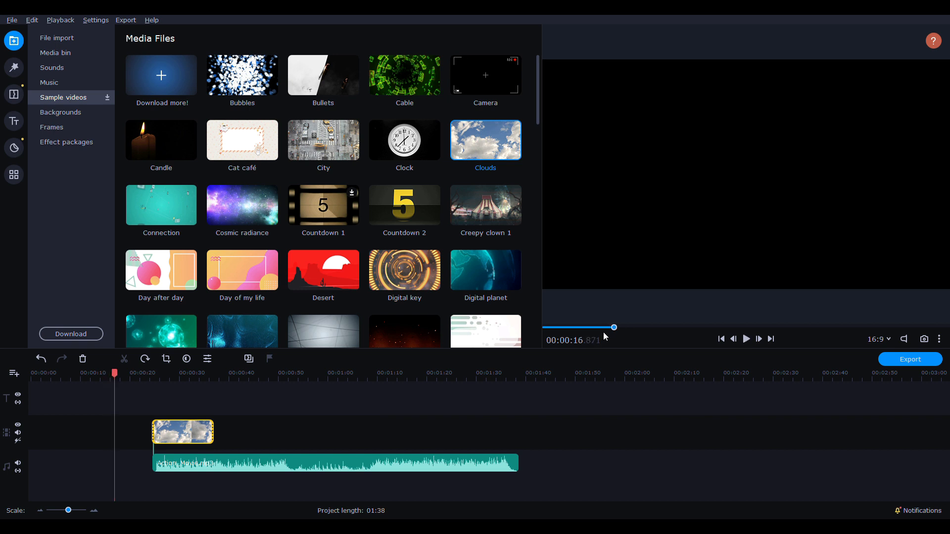
# Step: Shift the Clouds clip further along, and re-enable the video track's magnetic mode to snap the clips to the timeline start
pyautogui.click(199, 458)
pyautogui.moveTo(196, 433); pyautogui.dragTo(255, 439)
pyautogui.click(18, 441)
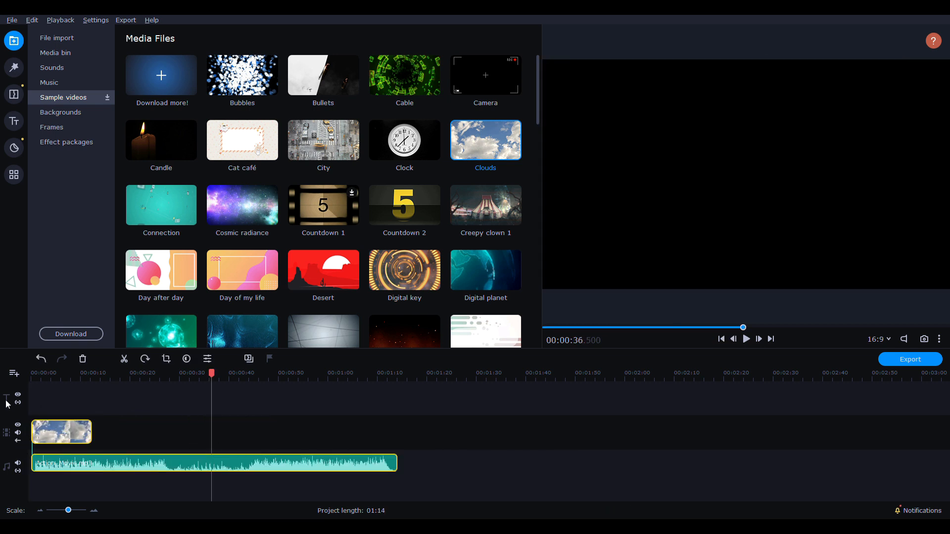
# Step: Browse the built-in backgrounds, downloading Bokeh and previewing Blue Sunburst and Blue stripes
pyautogui.click(74, 114)
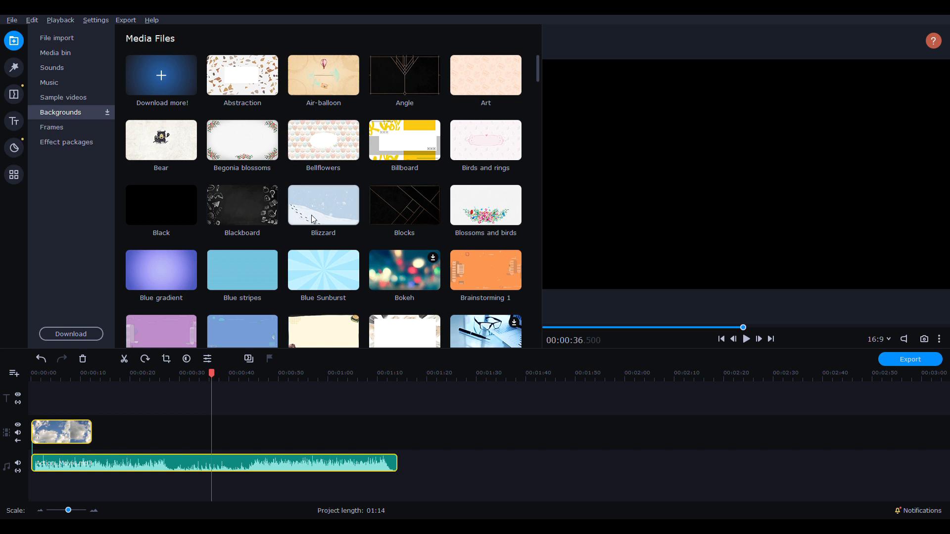
pyautogui.scroll(-2, 313, 219)
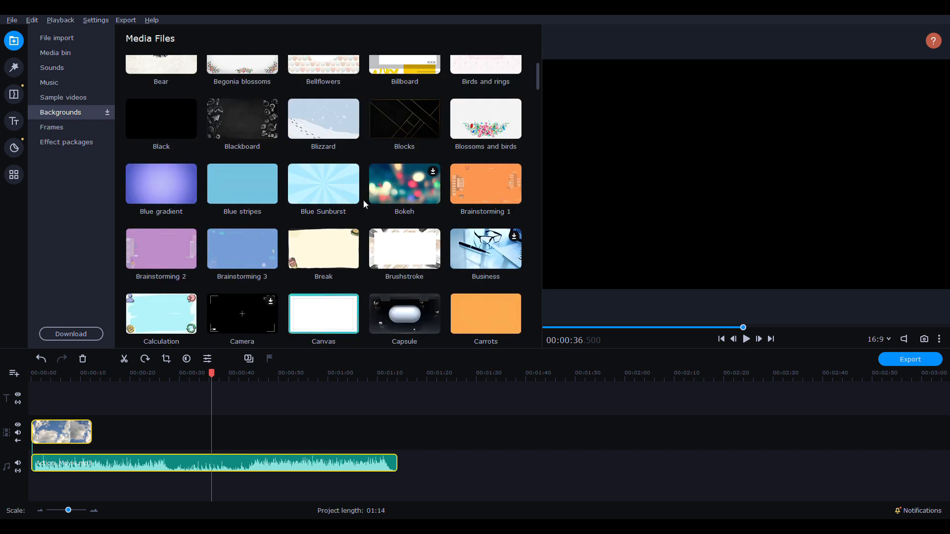
pyautogui.click(403, 189)
pyautogui.click(328, 186)
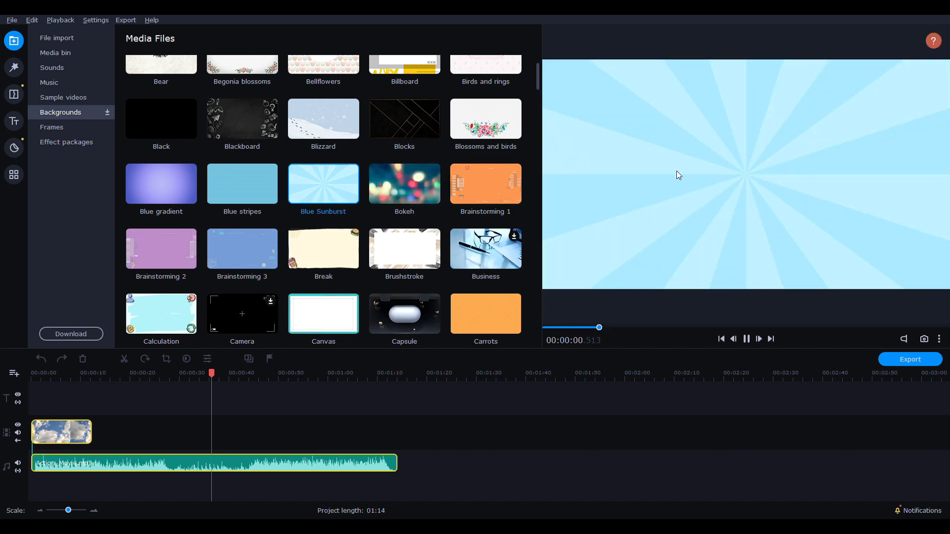
pyautogui.click(234, 187)
pyautogui.scroll(2, 343, 199)
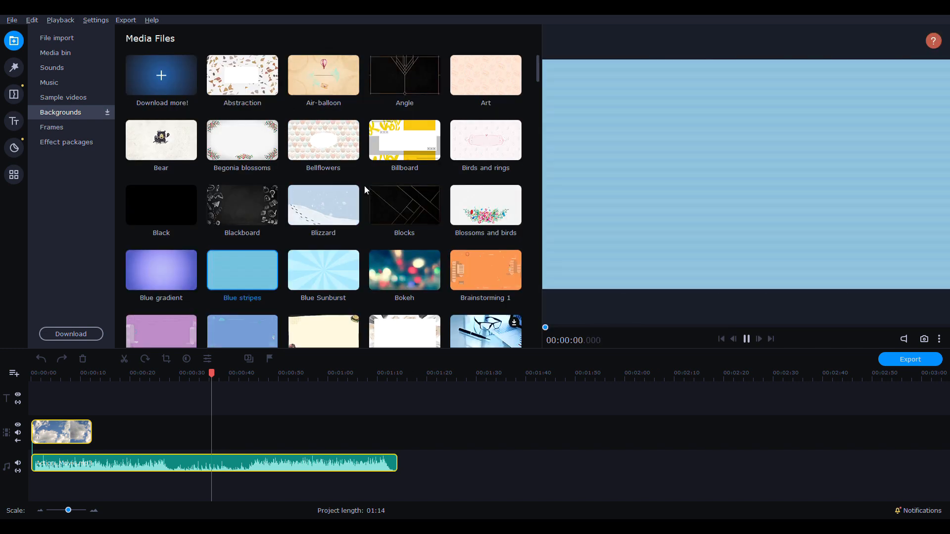
pyautogui.scroll(-10, 364, 187)
pyautogui.scroll(4, 364, 190)
pyautogui.scroll(7, 362, 195)
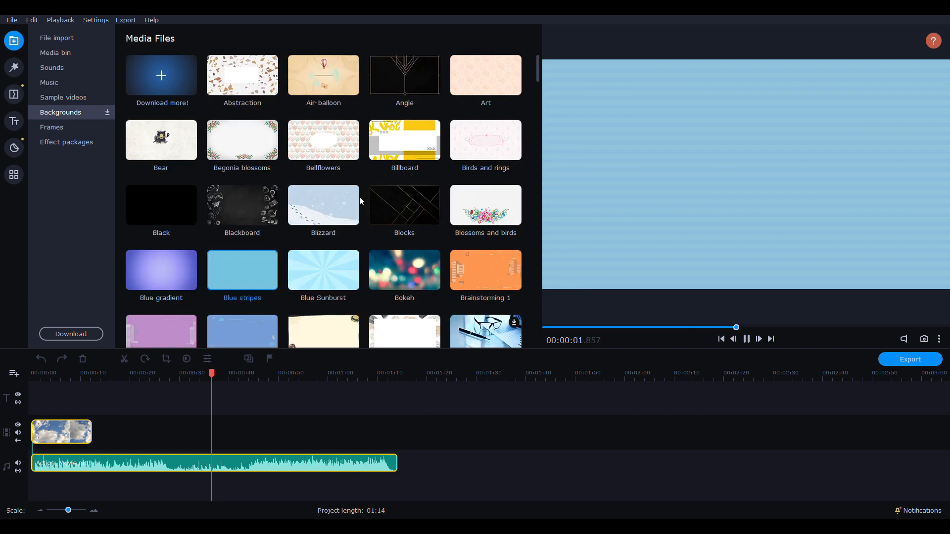
# Step: Overlay the Profile frame on the Clouds clip at 00:00:03.000 and play that section
pyautogui.click(101, 128)
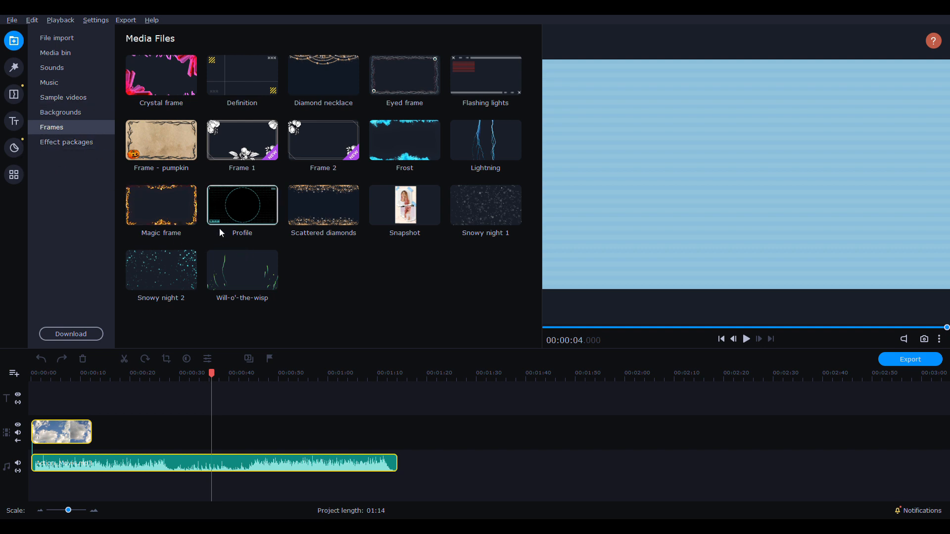
pyautogui.moveTo(244, 209); pyautogui.dragTo(39, 384)
pyautogui.moveTo(39, 432); pyautogui.dragTo(54, 408)
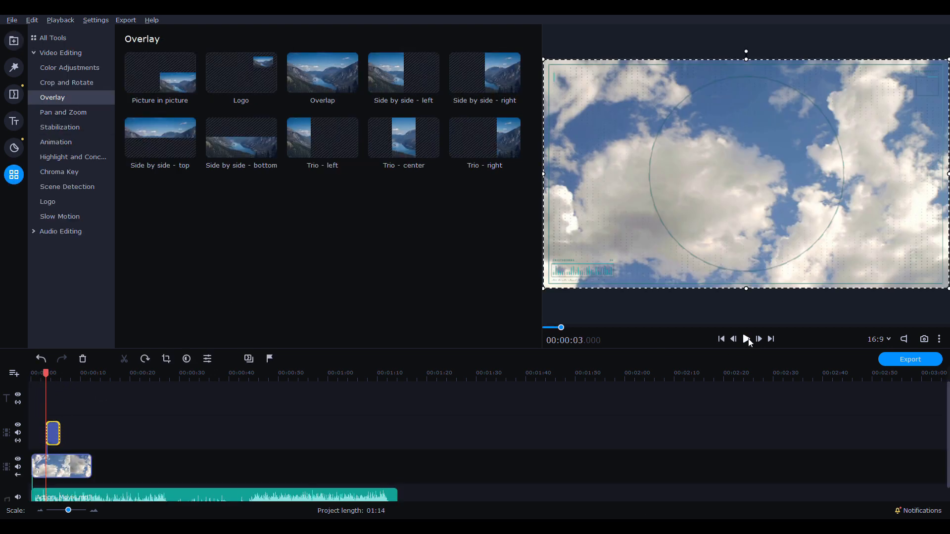
pyautogui.click(747, 339)
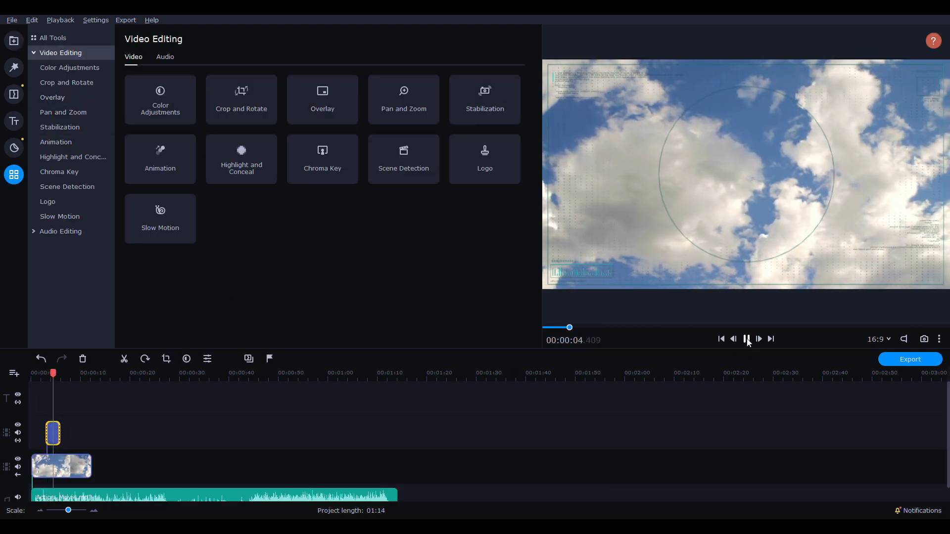
pyautogui.click(747, 339)
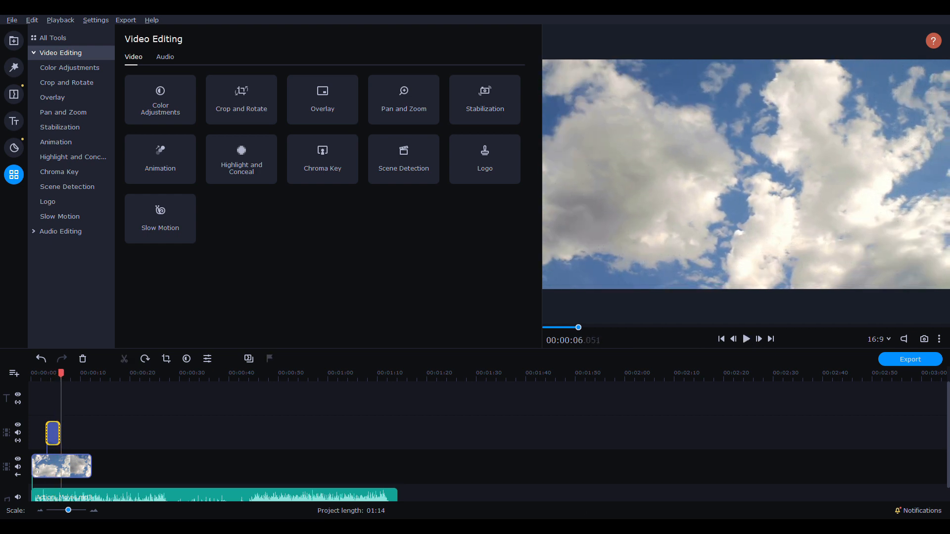
# Step: Delete the Action Movie music clip from the audio track
pyautogui.click(245, 492)
pyautogui.press('Delete')
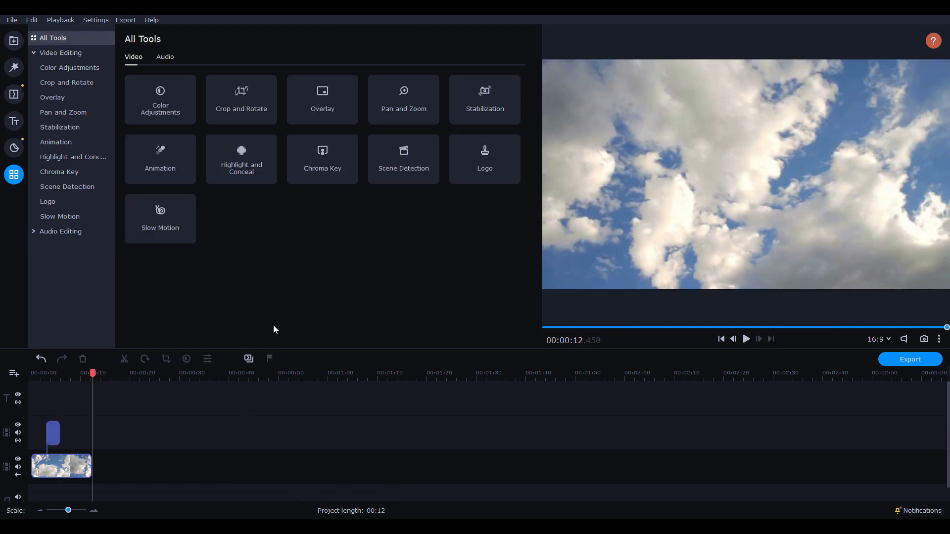
# Step: Overlay the Lightning frame on the Clouds clip at about 00:00:07 and play that section
pyautogui.click(14, 45)
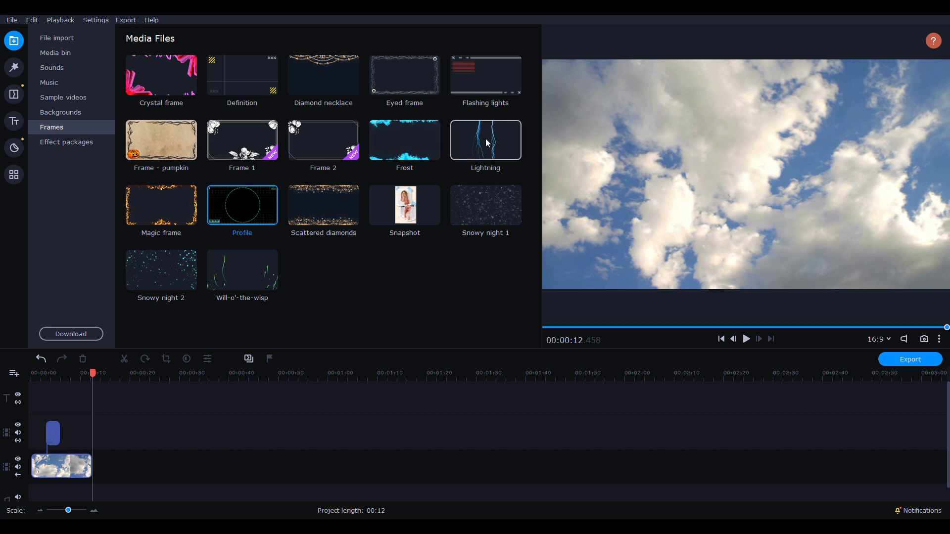
pyautogui.moveTo(481, 141); pyautogui.dragTo(72, 405)
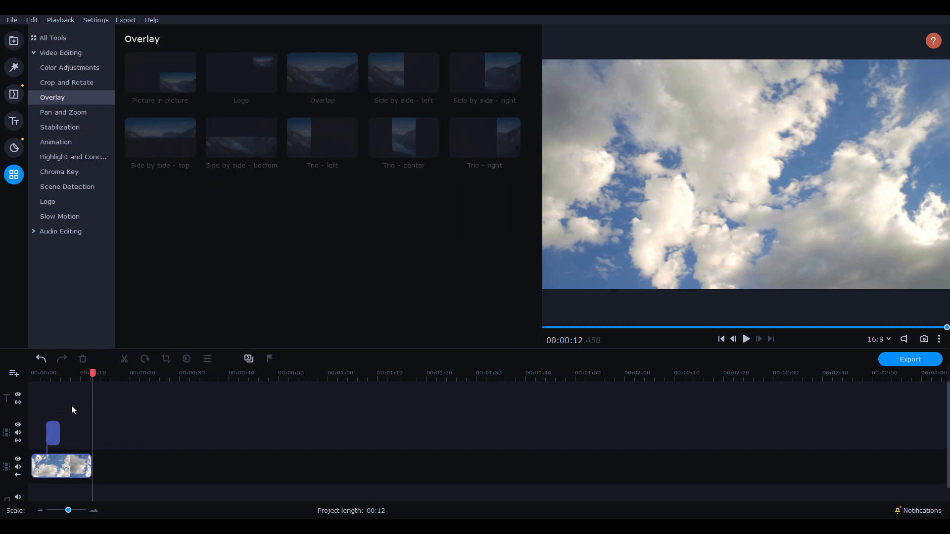
pyautogui.click(747, 340)
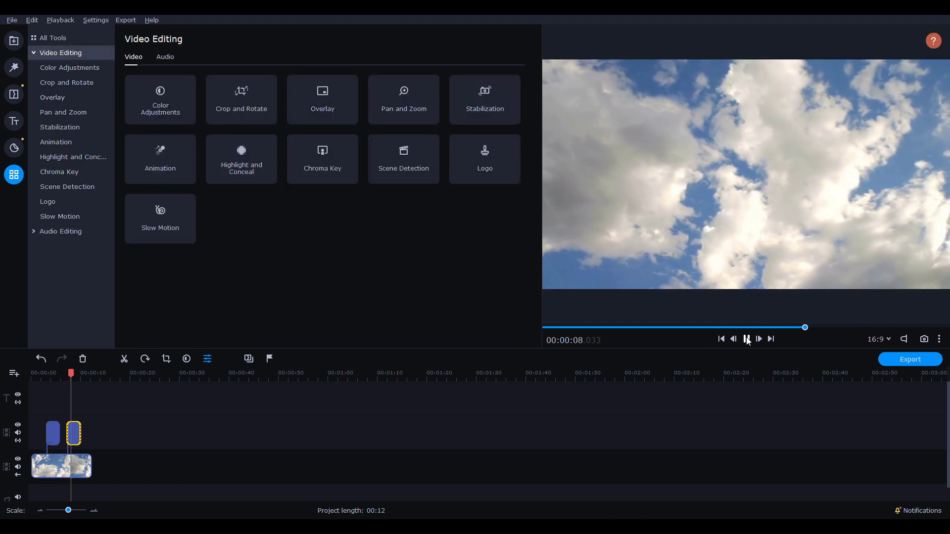
pyautogui.press('space')
# Step: Delete both frame overlays from the overlay track above the Clouds clip
pyautogui.moveTo(125, 422); pyautogui.dragTo(30, 446)
pyautogui.press('Delete')
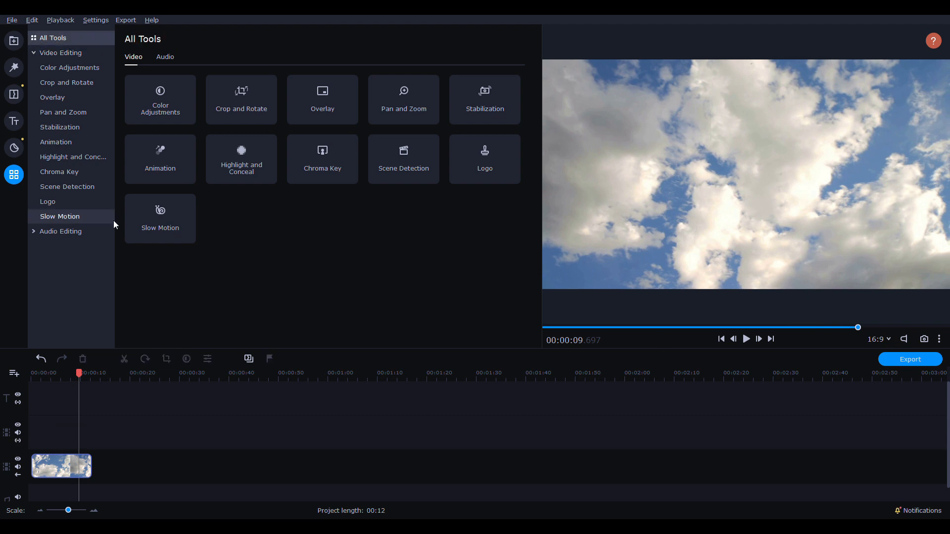
# Step: Browse the available and installed effect packages in the media library
pyautogui.click(14, 40)
pyautogui.click(69, 141)
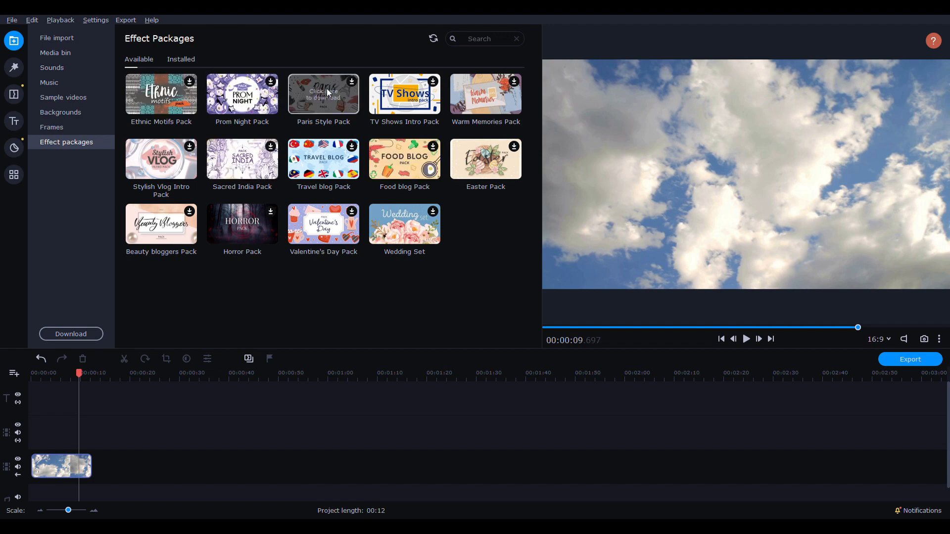
pyautogui.click(181, 59)
pyautogui.scroll(-10, 284, 168)
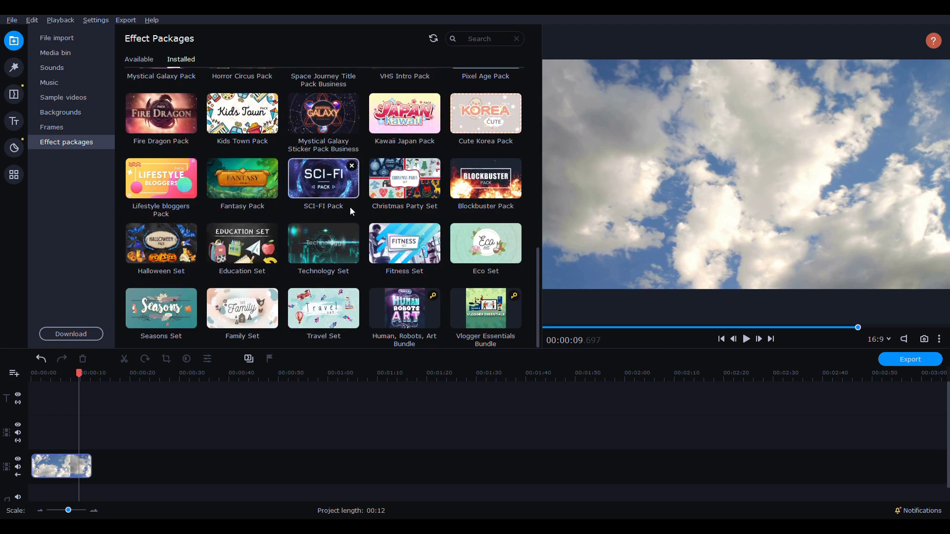
pyautogui.scroll(10, 347, 213)
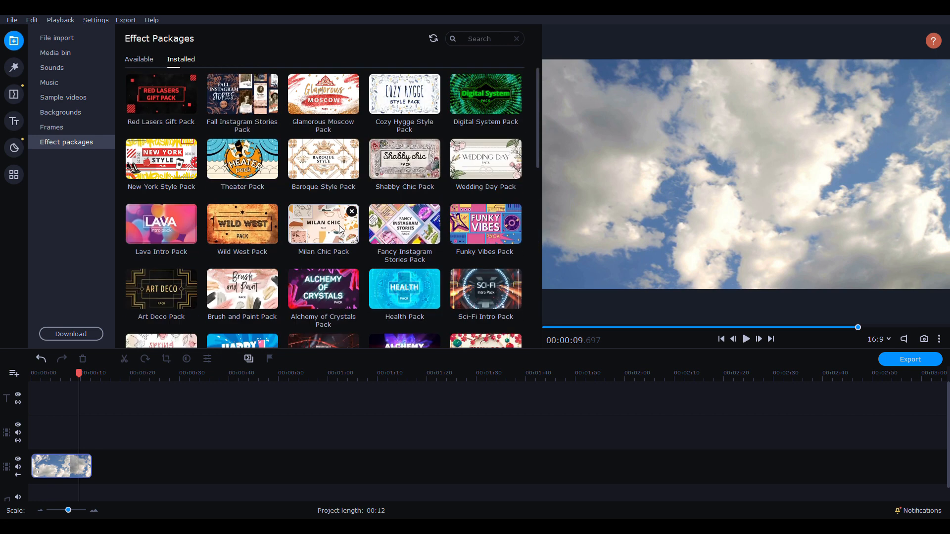
pyautogui.click(139, 59)
# Step: Apply the Adams filter to the Clouds clip and play it
pyautogui.click(14, 69)
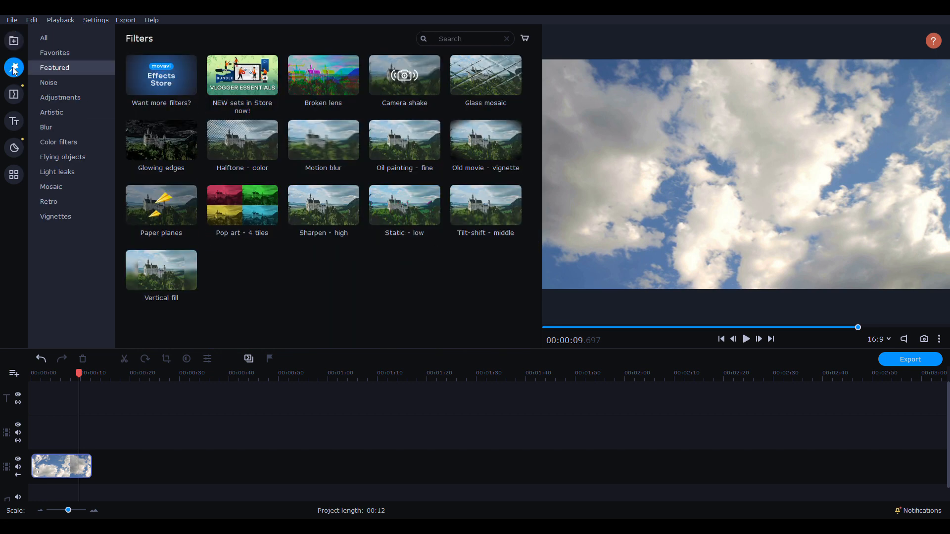
pyautogui.click(49, 38)
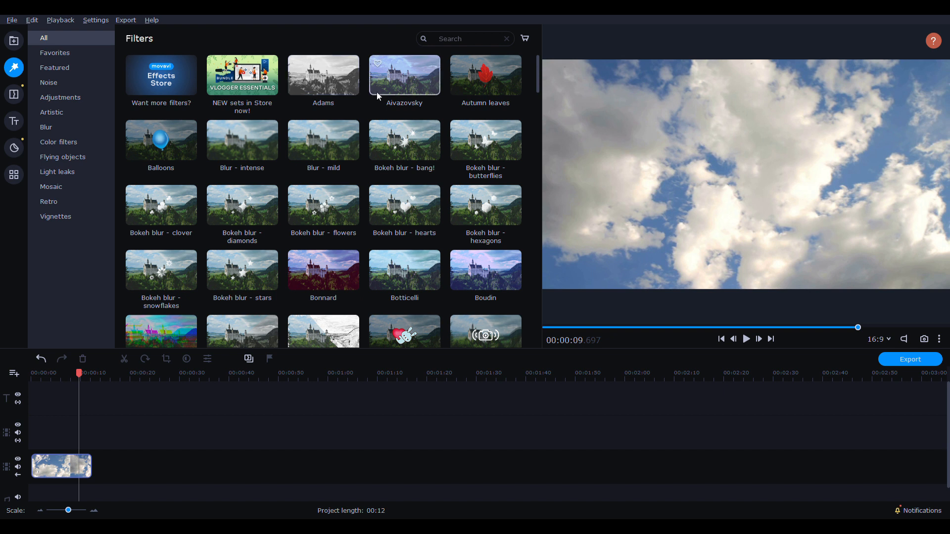
pyautogui.moveTo(352, 91); pyautogui.dragTo(46, 465)
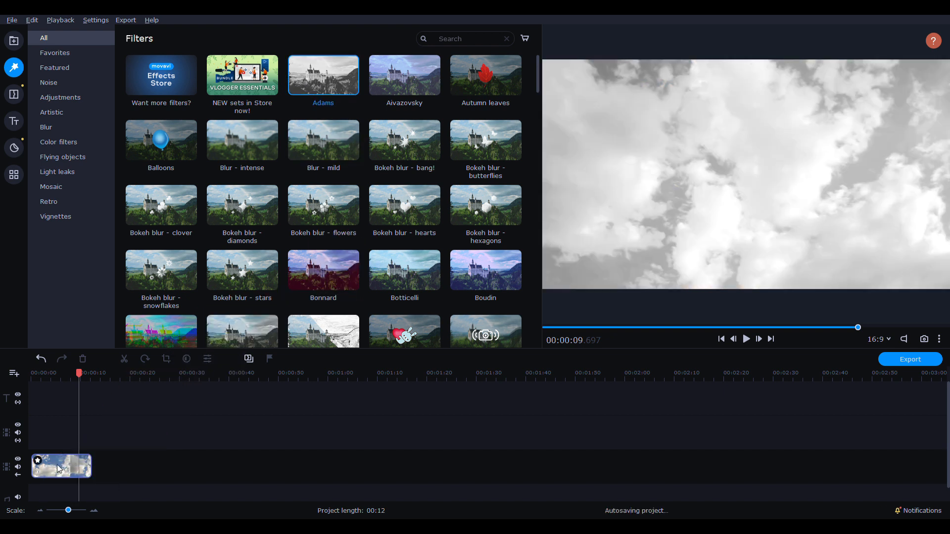
pyautogui.click(747, 341)
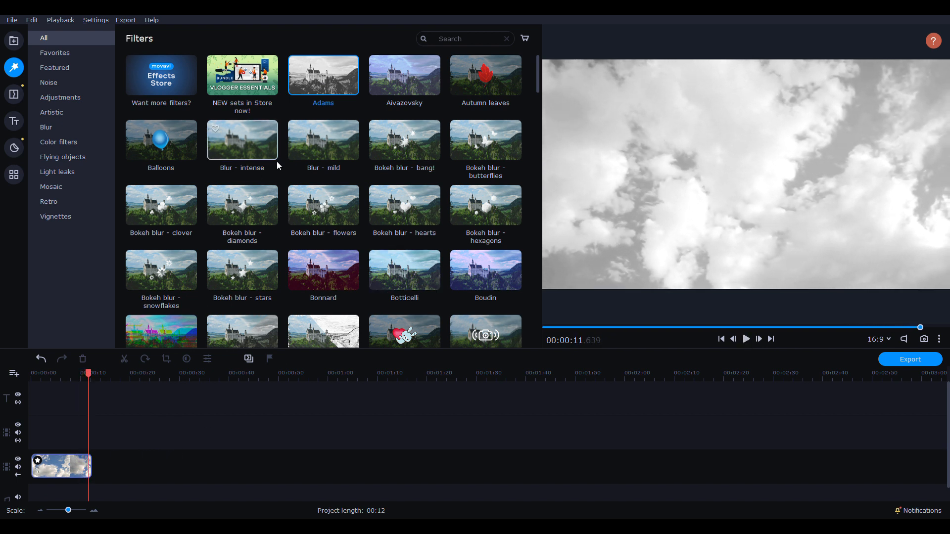
# Step: Add the Autumn leaves filter to the Clouds clip and play it from the start
pyautogui.moveTo(488, 83); pyautogui.dragTo(46, 467)
pyautogui.click(33, 376)
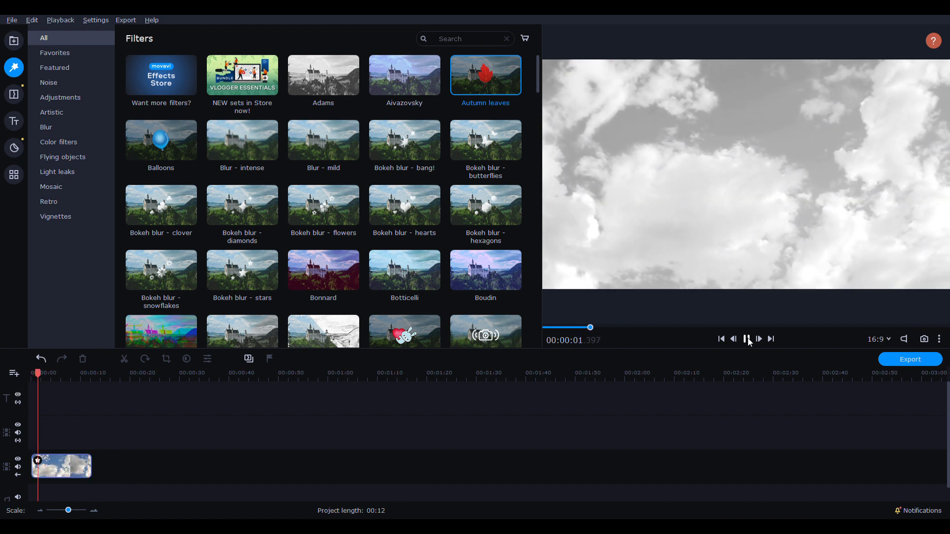
pyautogui.moveTo(484, 74); pyautogui.dragTo(68, 472)
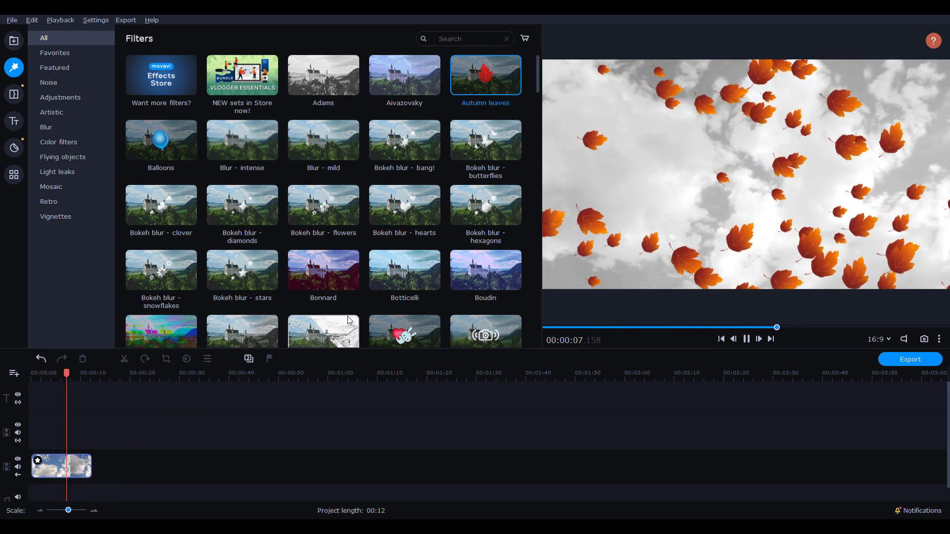
# Step: Apply the Balloons filter to the Clouds clip and play it from the start
pyautogui.moveTo(161, 141); pyautogui.dragTo(48, 434)
pyautogui.moveTo(169, 134); pyautogui.dragTo(64, 468)
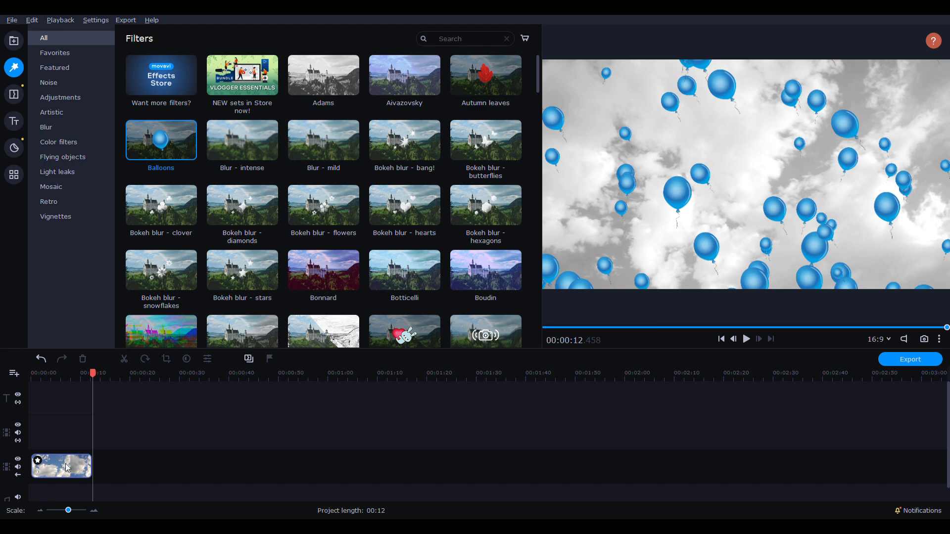
pyautogui.click(756, 340)
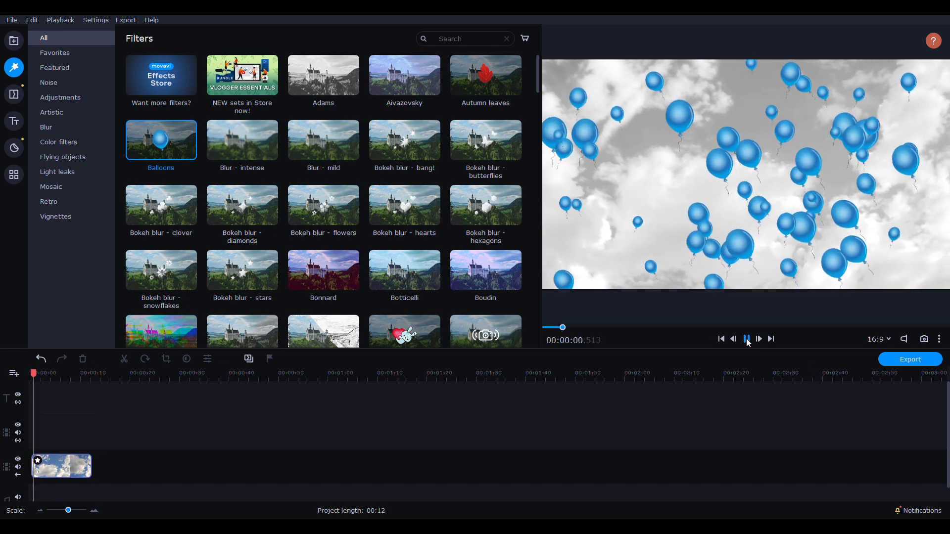
# Step: Check the favorite filters and preview the featured Broken lens, Glass mosaic, Camera shake, Oil painting - fine, Motion blur and Halftone - color filters
pyautogui.click(56, 52)
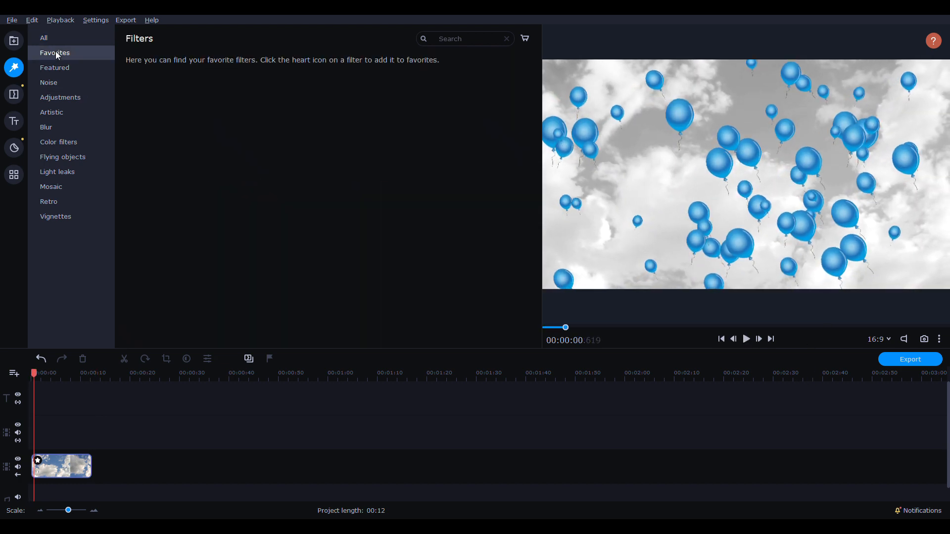
pyautogui.click(83, 64)
pyautogui.click(321, 85)
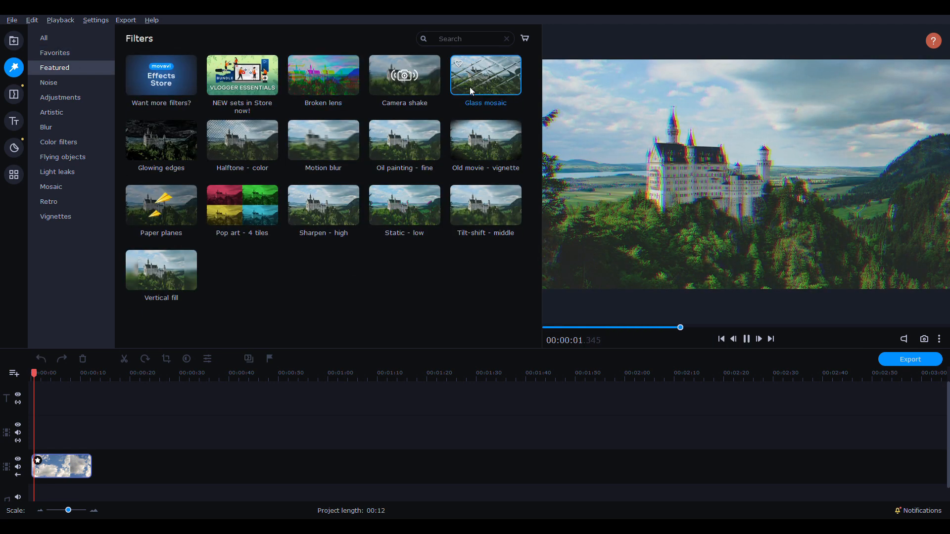
pyautogui.click(470, 87)
pyautogui.click(416, 85)
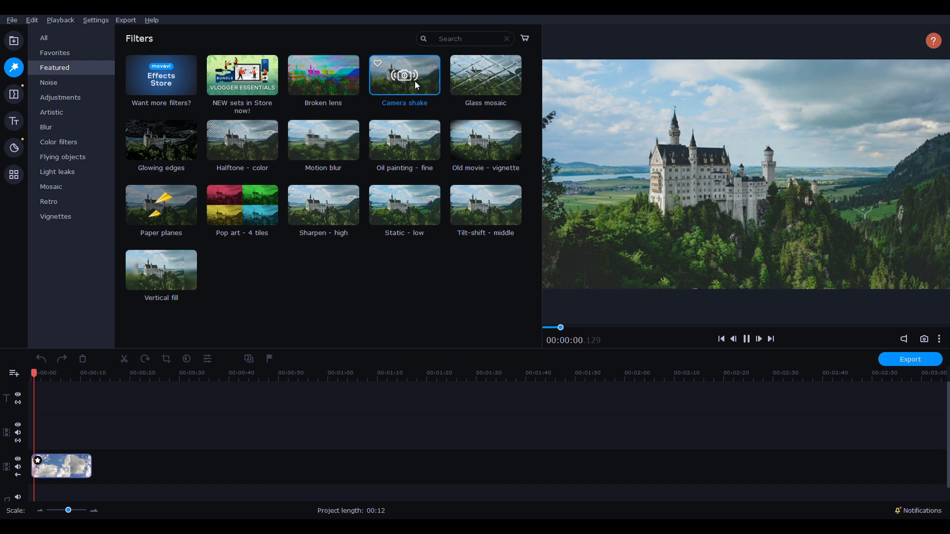
pyautogui.click(401, 147)
pyautogui.click(321, 146)
pyautogui.click(236, 147)
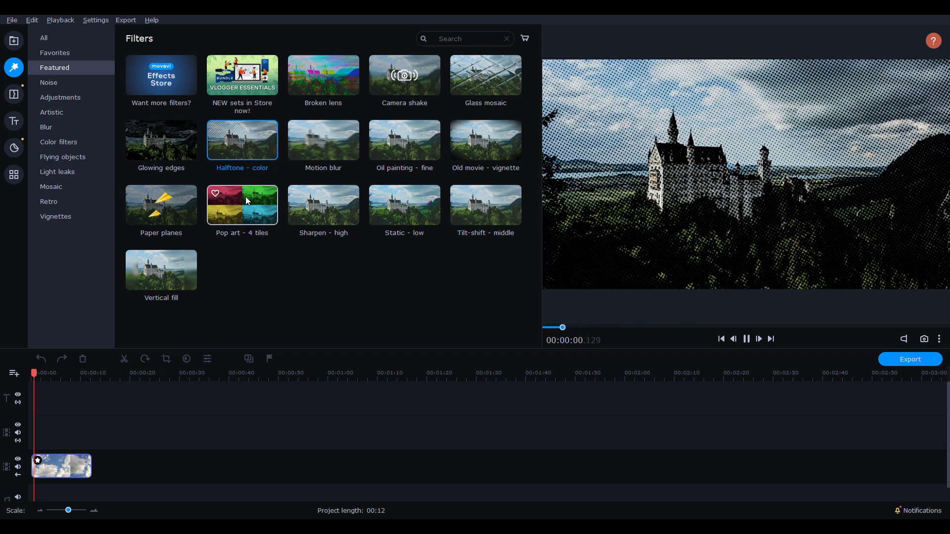
# Step: Preview the Pop art - 4 tiles, Glowing edges and Static - low filters, and browse the Noise and Adjustments categories
pyautogui.click(245, 199)
pyautogui.click(171, 147)
pyautogui.click(403, 212)
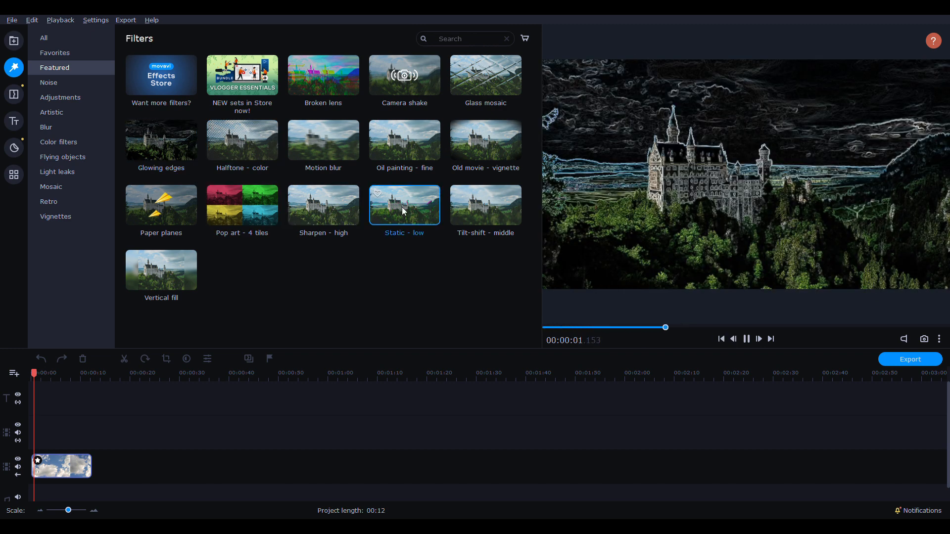
pyautogui.click(57, 84)
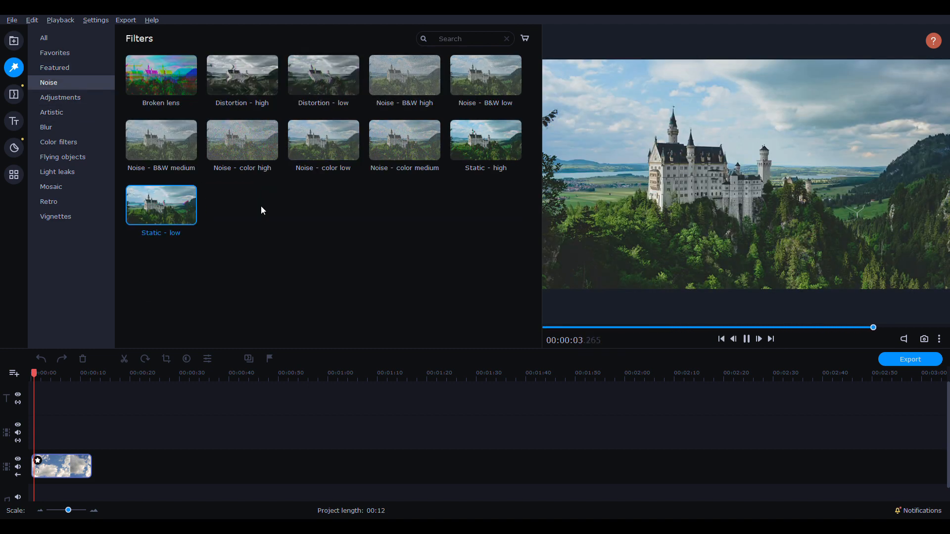
pyautogui.click(69, 98)
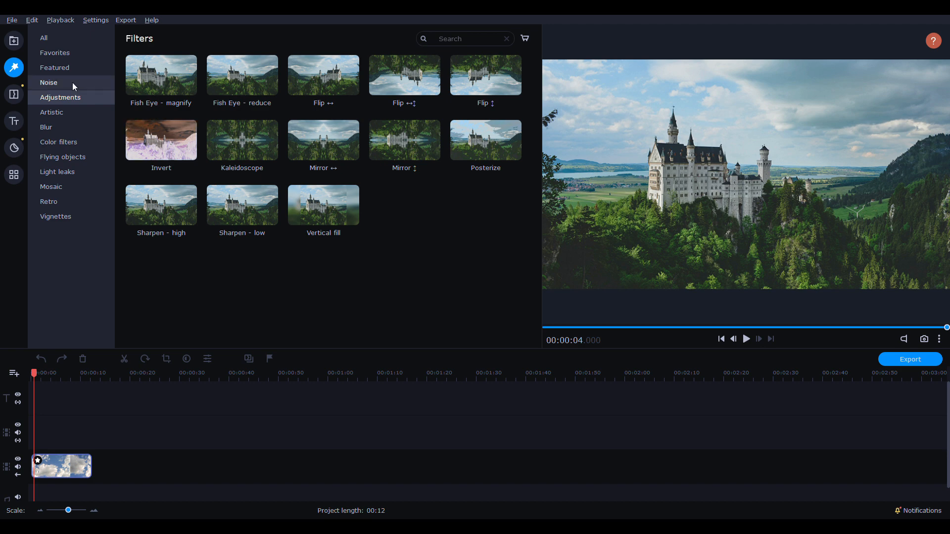
pyautogui.click(14, 40)
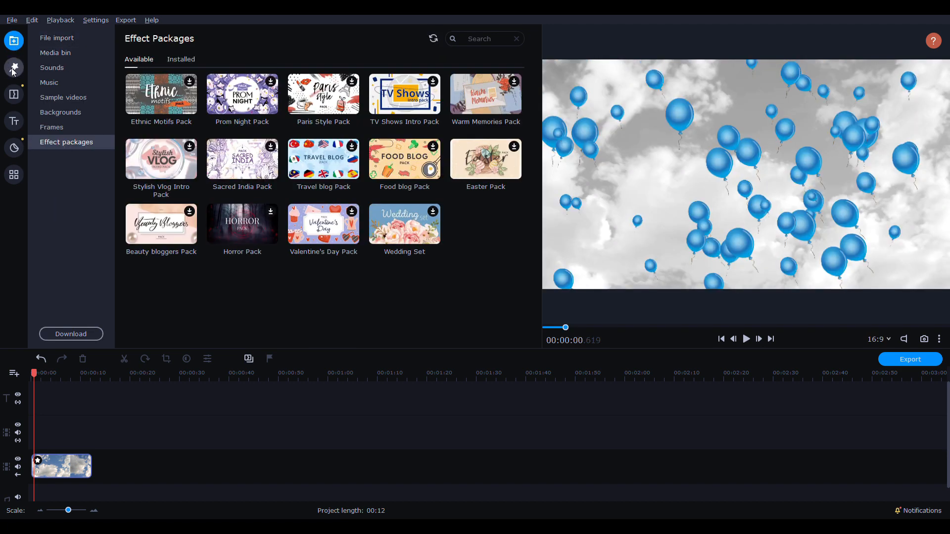
pyautogui.click(13, 121)
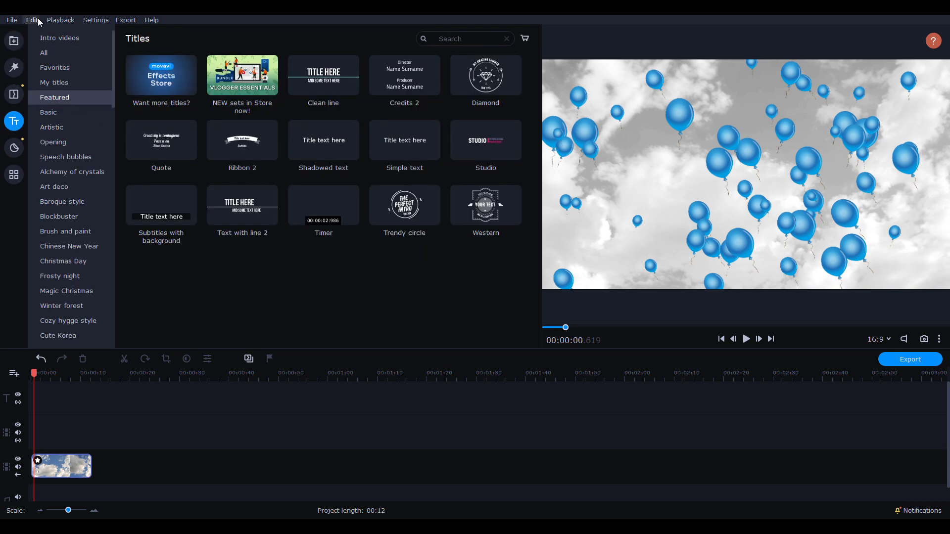
pyautogui.click(13, 41)
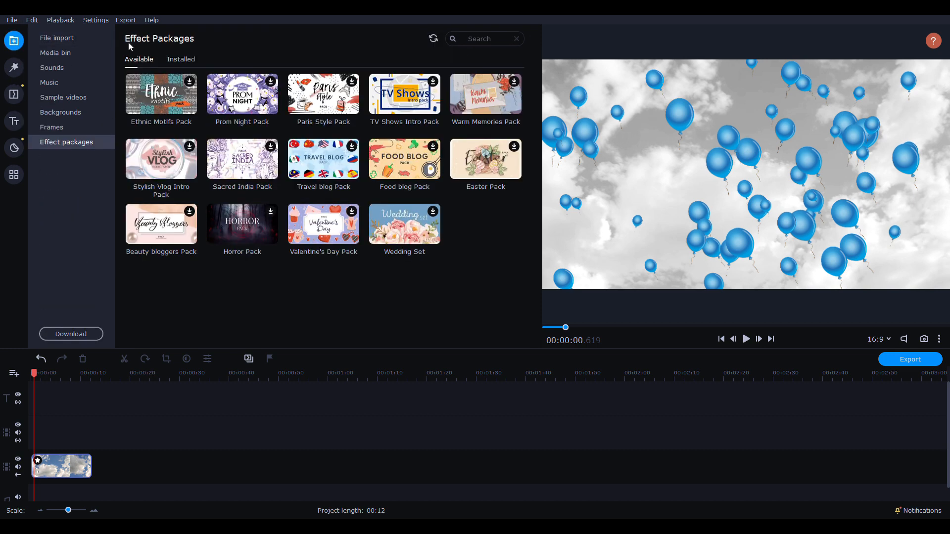
pyautogui.click(58, 40)
pyautogui.click(307, 169)
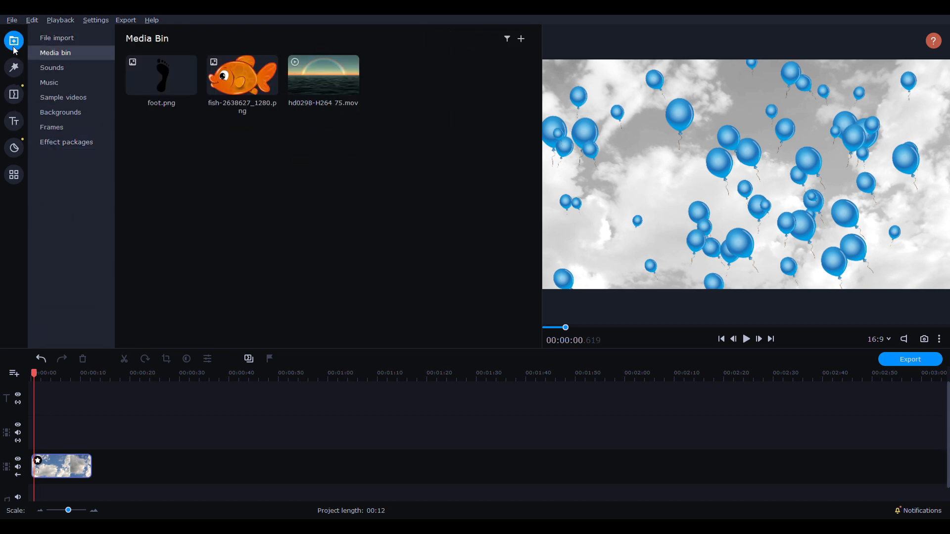
pyautogui.click(14, 67)
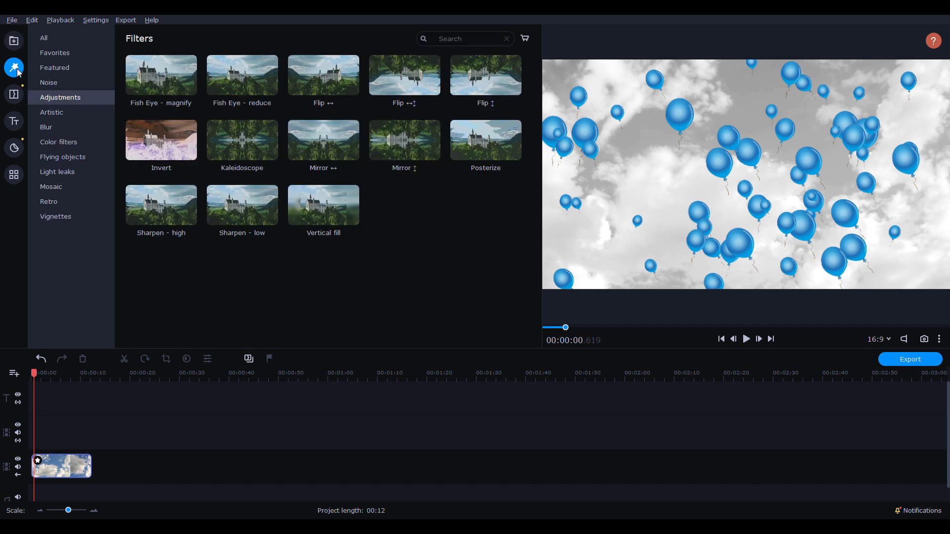
# Step: In the Clouds clip's applied effects, set the Adams filter to 83% and the Balloons filter to 28%
pyautogui.doubleClick(69, 467)
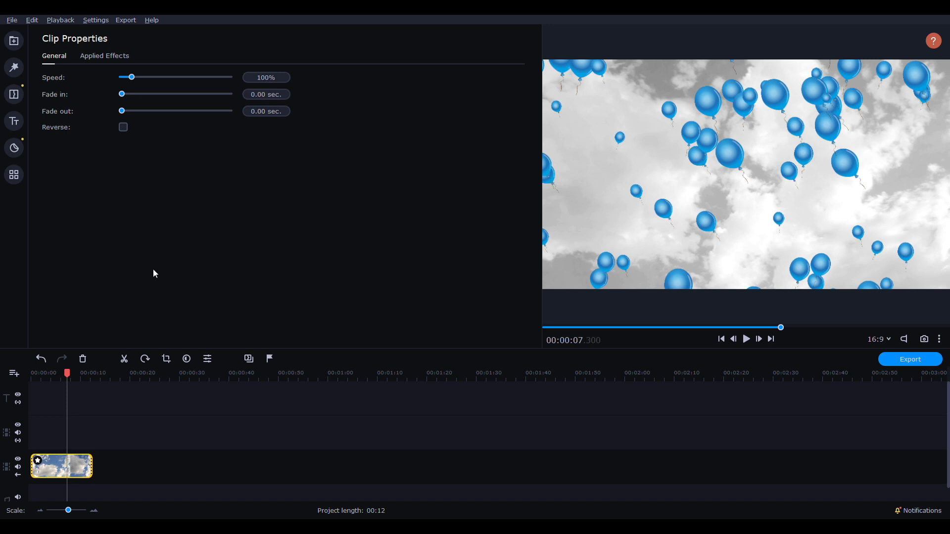
pyautogui.click(109, 57)
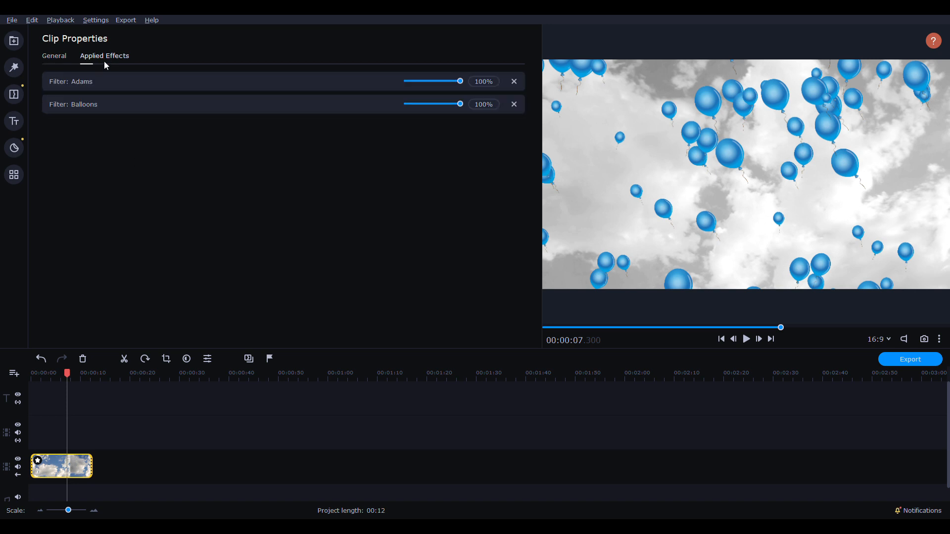
pyautogui.moveTo(460, 82); pyautogui.dragTo(424, 107)
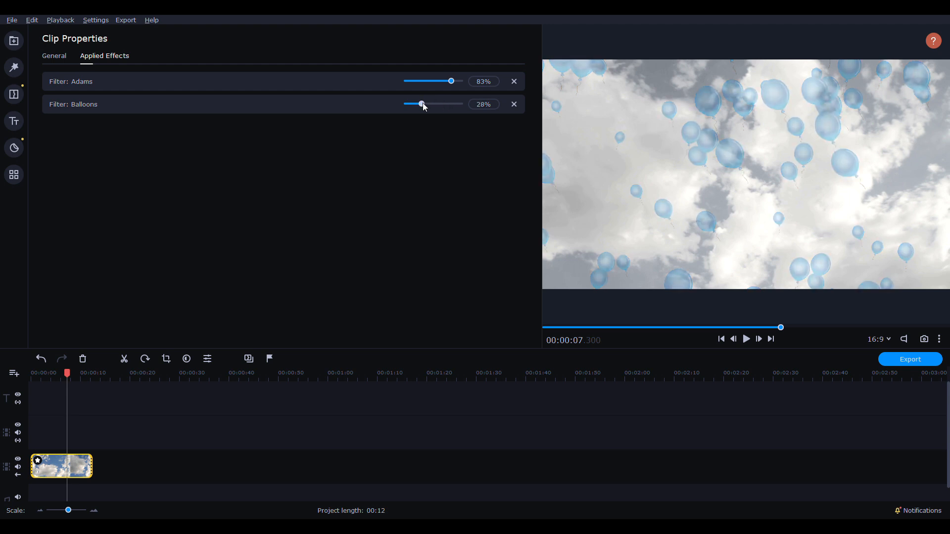
# Step: Remove the Balloons and Adams filters from the Clouds clip and return to its general properties
pyautogui.click(514, 104)
pyautogui.click(514, 81)
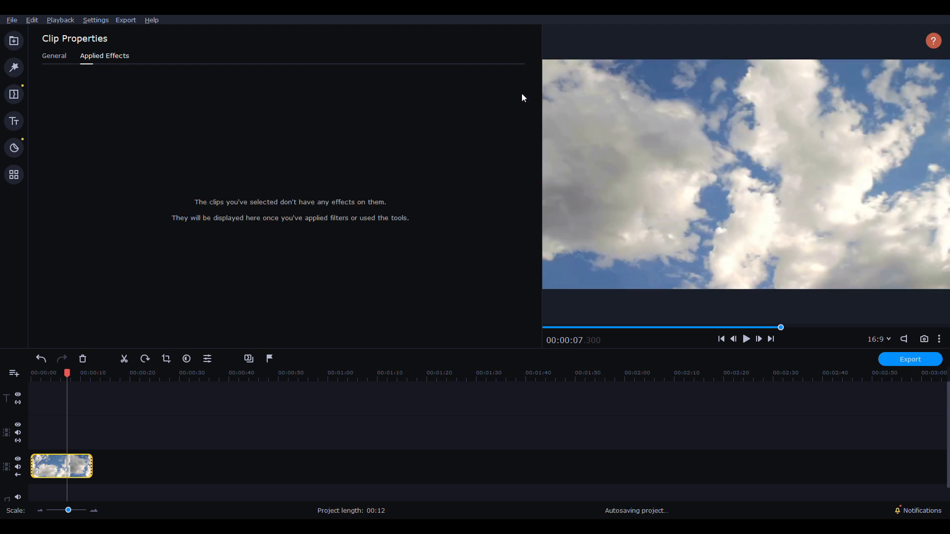
pyautogui.click(63, 57)
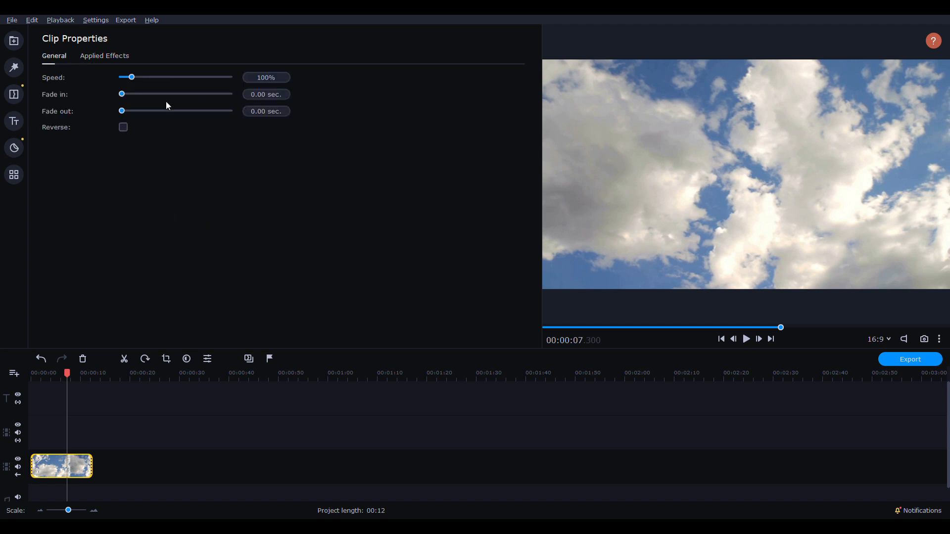
# Step: Overlay foot.png from the media bin on the Clouds clip at about 00:00:04.900
pyautogui.click(14, 67)
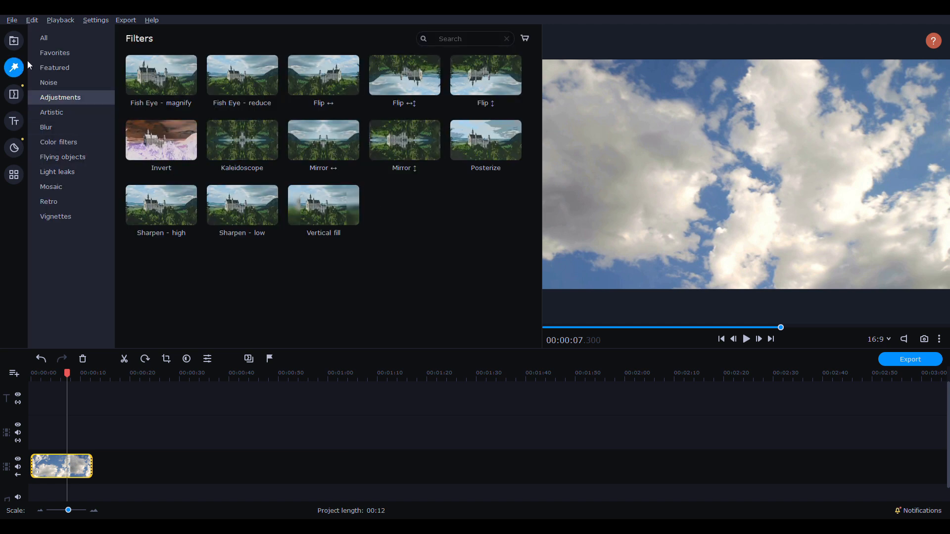
pyautogui.click(14, 41)
pyautogui.moveTo(162, 75); pyautogui.dragTo(62, 433)
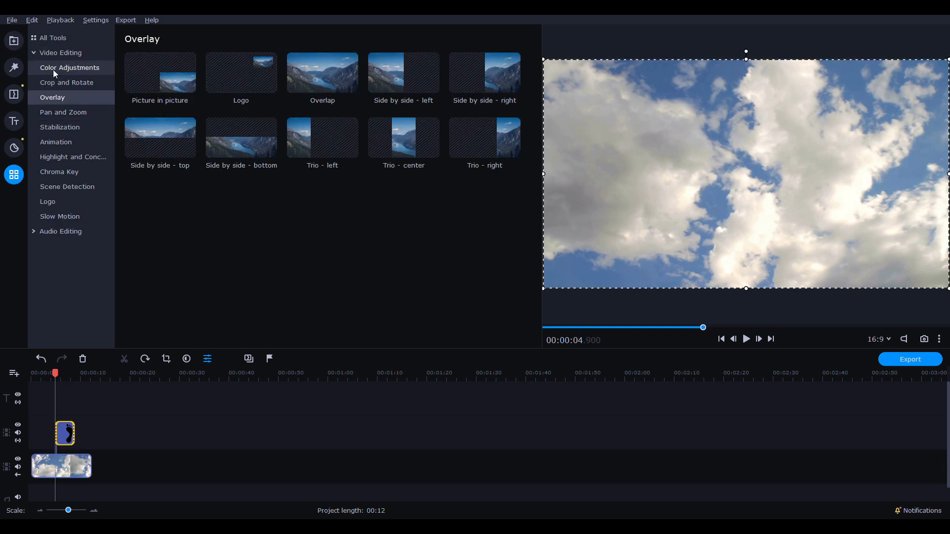
pyautogui.click(14, 122)
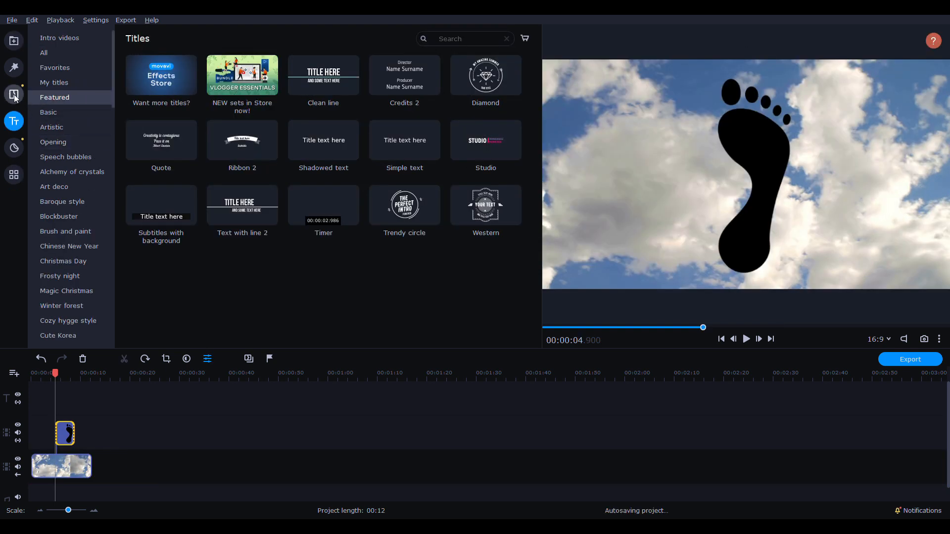
# Step: Apply the Invert and Flip ↔ filters from the Adjustments category to the foot overlay
pyautogui.click(14, 95)
pyautogui.click(14, 67)
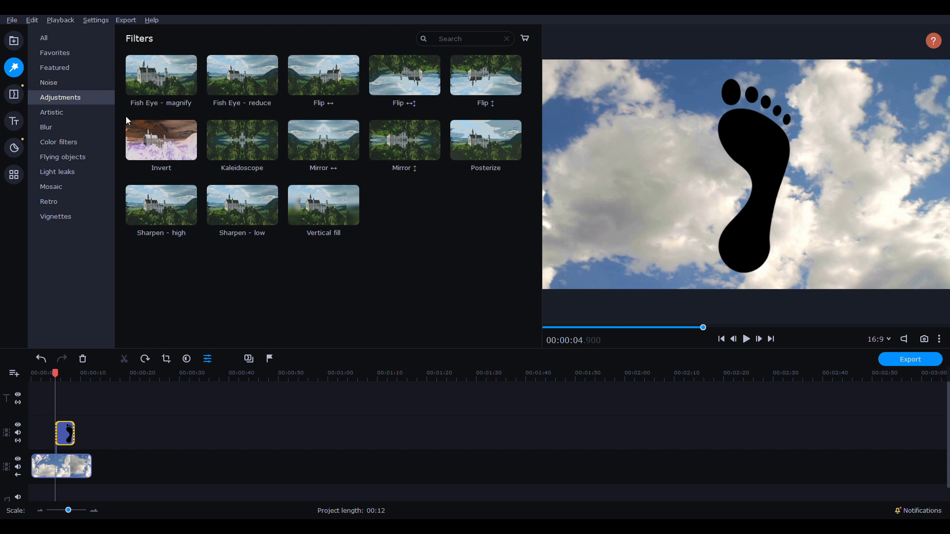
pyautogui.moveTo(130, 125); pyautogui.dragTo(64, 433)
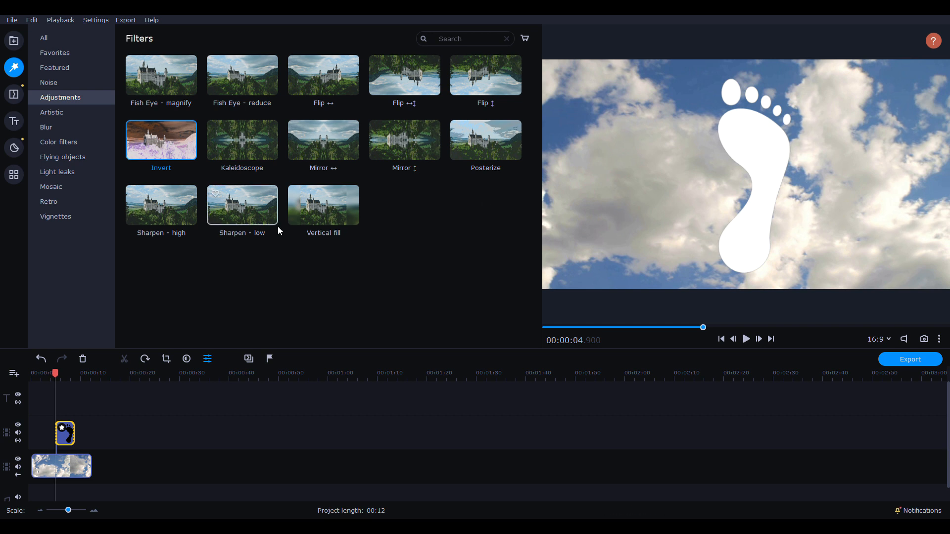
pyautogui.click(68, 440)
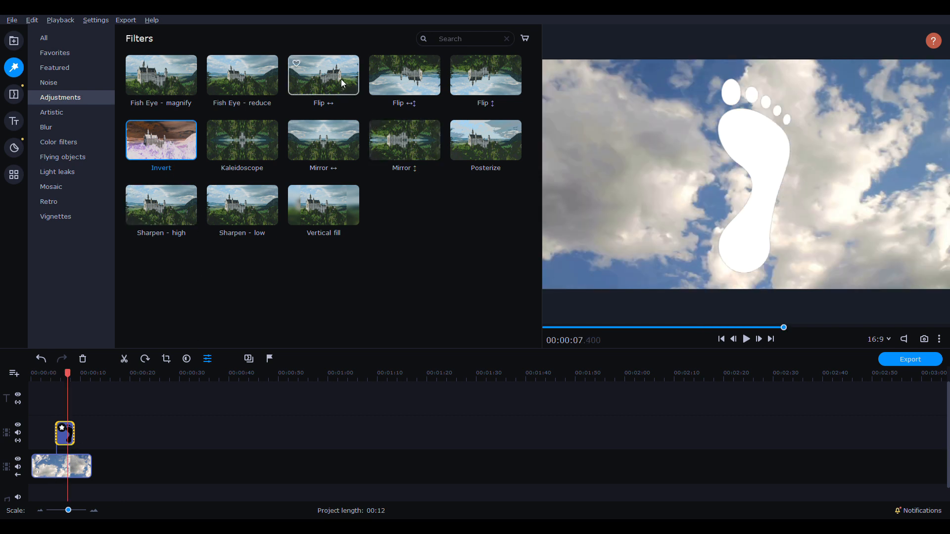
pyautogui.moveTo(341, 79); pyautogui.dragTo(65, 434)
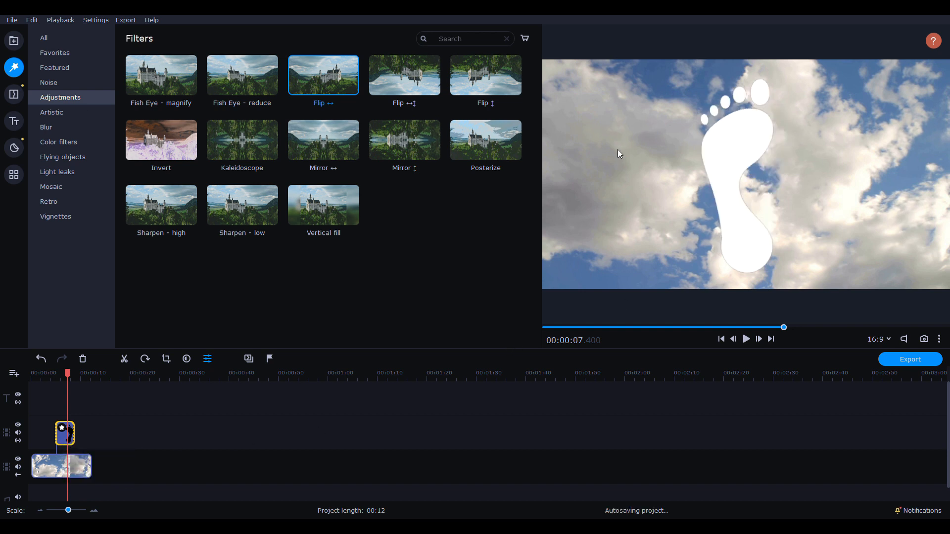
# Step: Preview the Invert and Flip ↔ filters, plus Color mix - red, Film strip - 4x4, Sketch and Halftone - yellow from the Artistic category
pyautogui.moveTo(313, 81)
pyautogui.mouseDown()
pyautogui.moveTo(115, 426)
pyautogui.moveTo(78, 461)
pyautogui.moveTo(318, 84)
pyautogui.mouseUp()
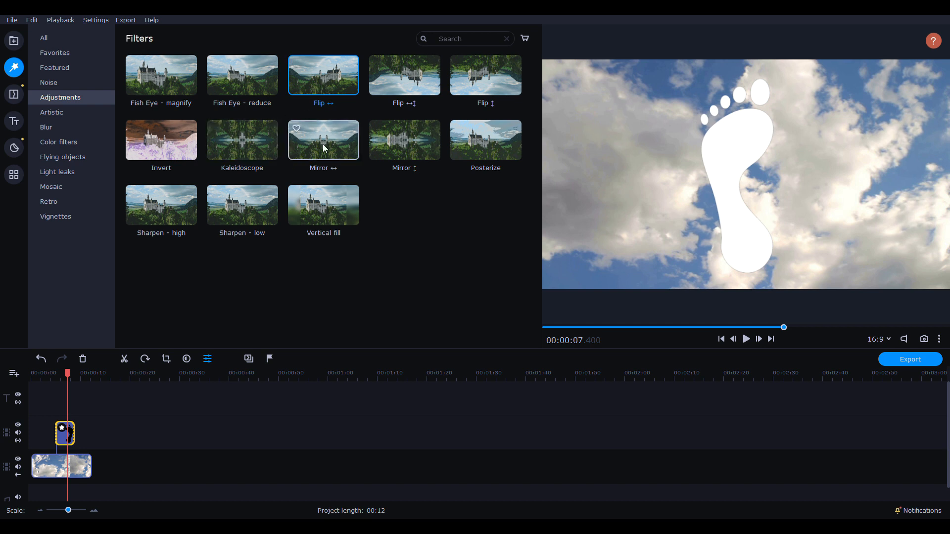
pyautogui.click(137, 149)
pyautogui.click(317, 94)
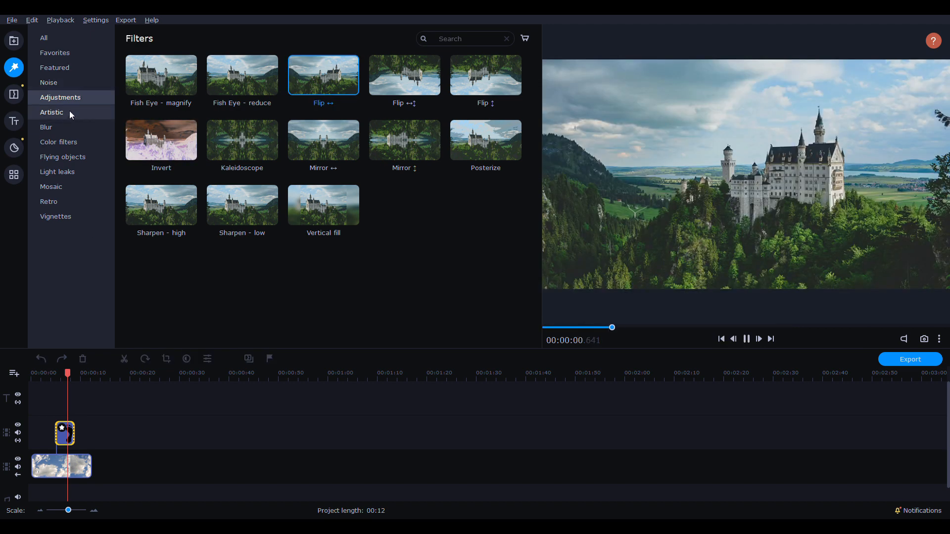
pyautogui.click(67, 111)
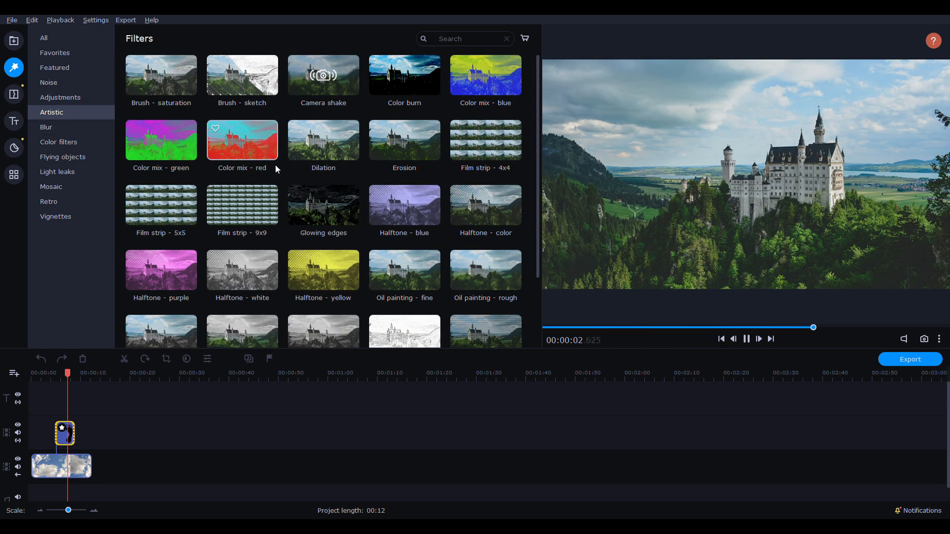
pyautogui.click(242, 142)
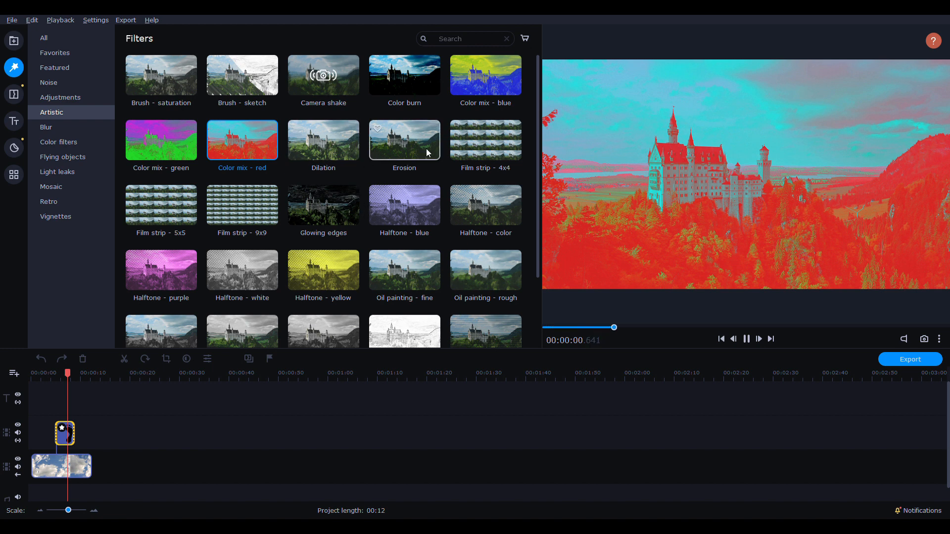
pyautogui.click(486, 142)
pyautogui.scroll(-3, 336, 242)
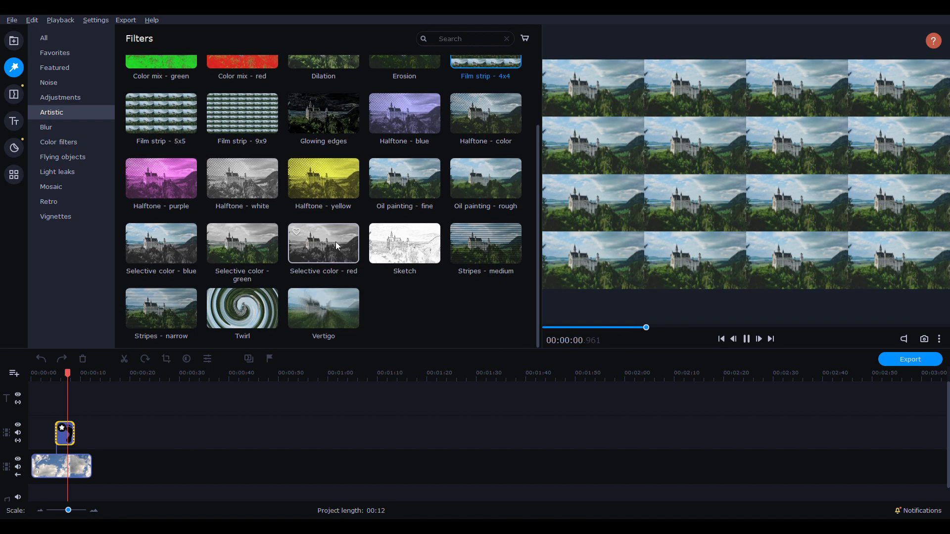
pyautogui.click(404, 243)
pyautogui.click(321, 187)
# Step: Preview Blur filters such as Bokeh blur - hearts and Blur - intense, plus the Courbet and El Greco color filters
pyautogui.click(69, 129)
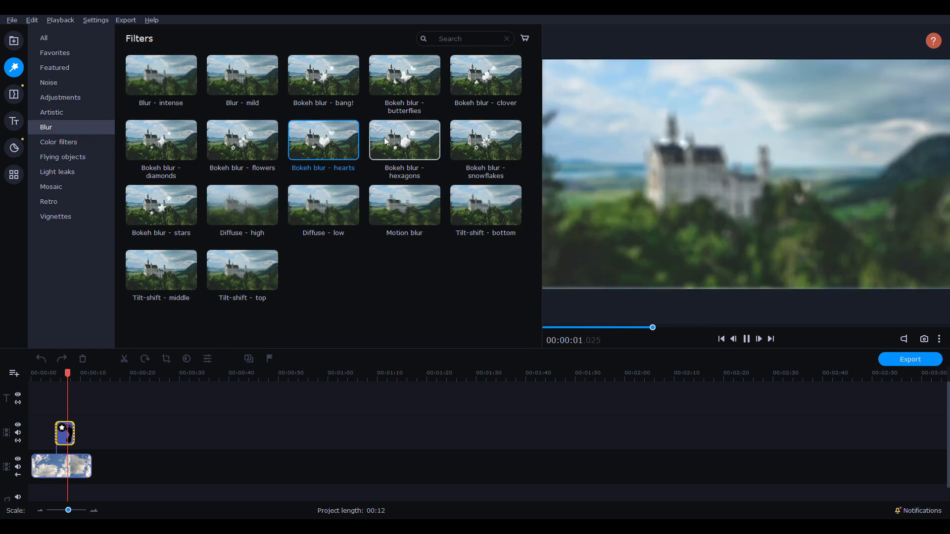
pyautogui.click(270, 144)
pyautogui.click(401, 105)
pyautogui.click(167, 90)
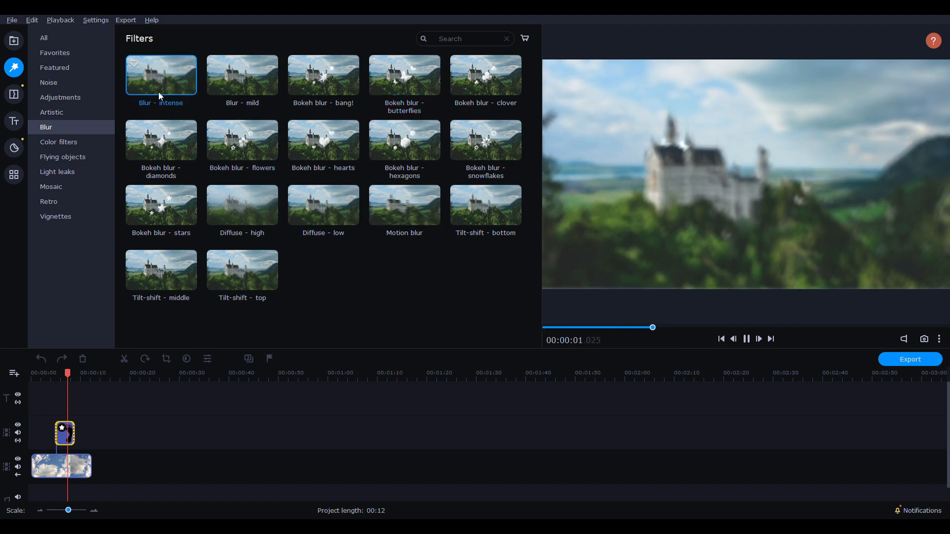
pyautogui.click(71, 144)
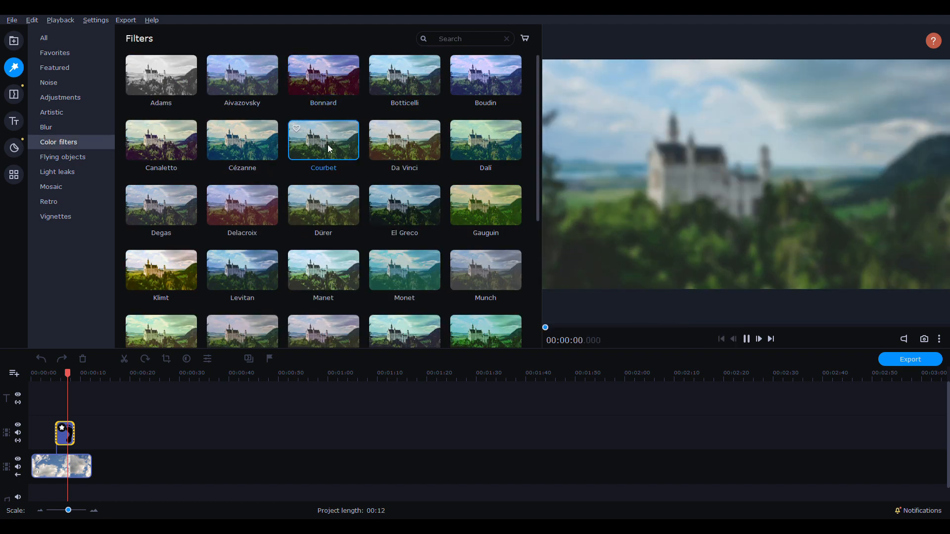
pyautogui.click(404, 205)
# Step: Preview the Hot air balloons, Love letters and Stars flying-object filters, and the Light leaks 8 and Light leaks 12 filters
pyautogui.click(61, 156)
pyautogui.click(339, 153)
pyautogui.click(427, 139)
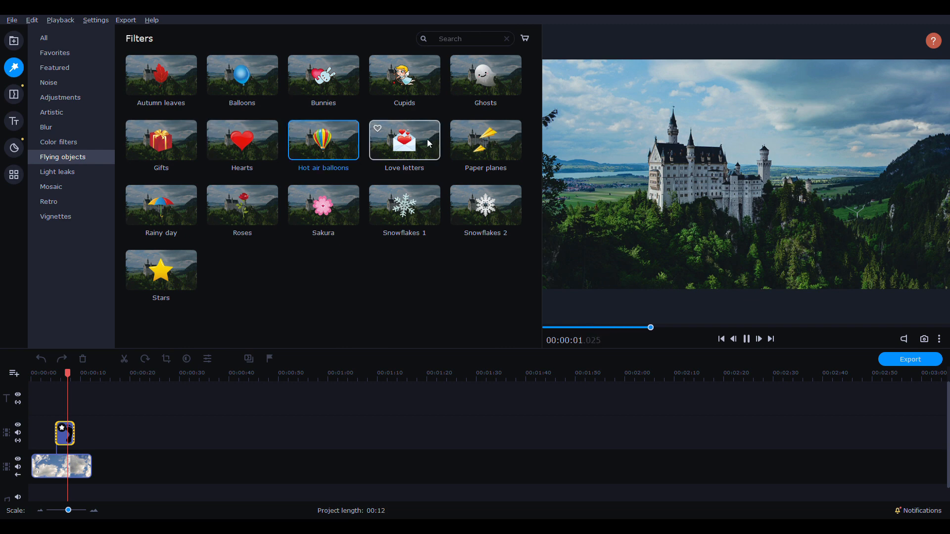
pyautogui.click(170, 268)
pyautogui.click(57, 171)
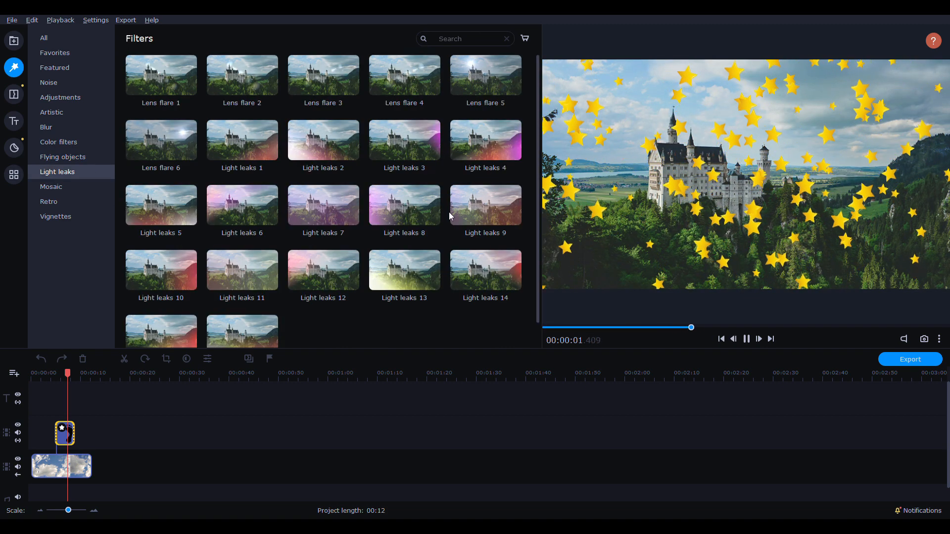
pyautogui.click(394, 218)
pyautogui.click(324, 272)
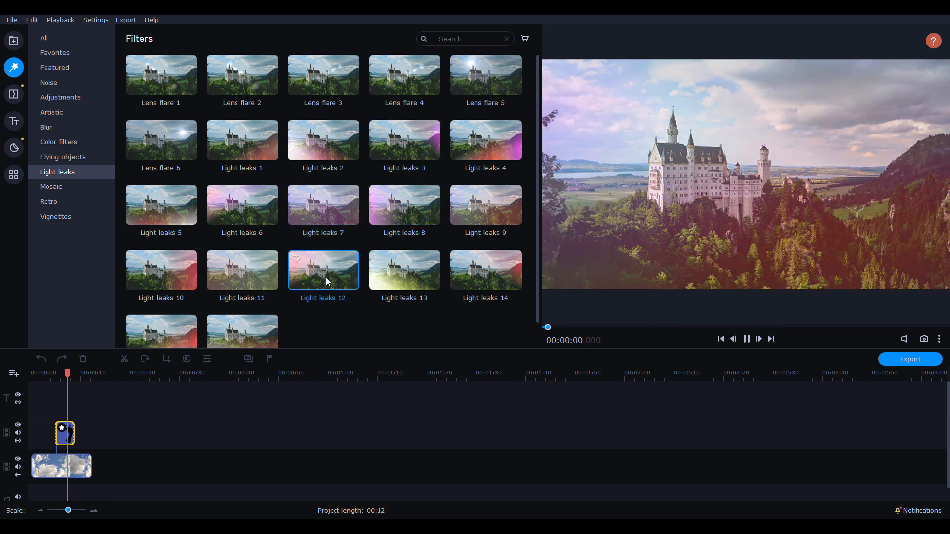
# Step: Preview the Glass mosaic, Mosaic - small, Pixels - large and Pixels - small filters in the Mosaic category
pyautogui.click(79, 186)
pyautogui.click(160, 76)
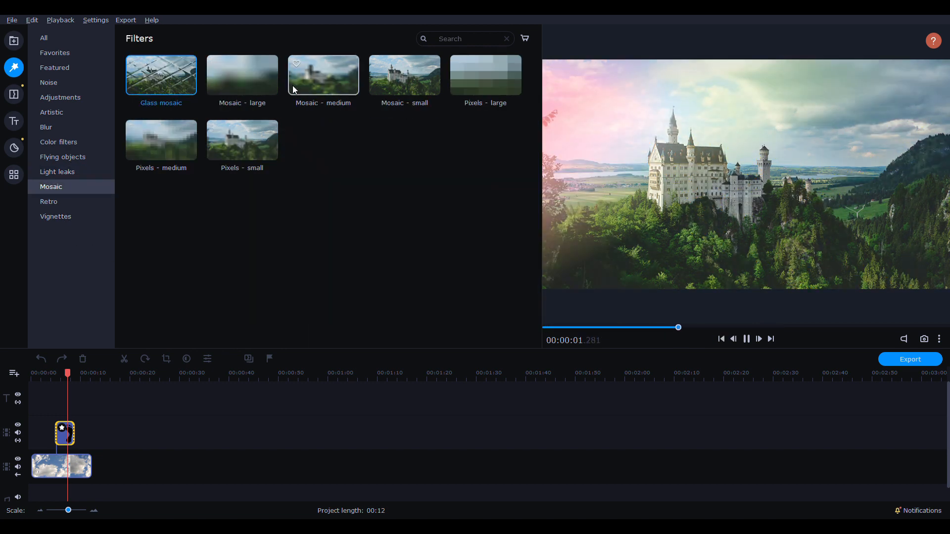
pyautogui.click(404, 77)
pyautogui.click(472, 79)
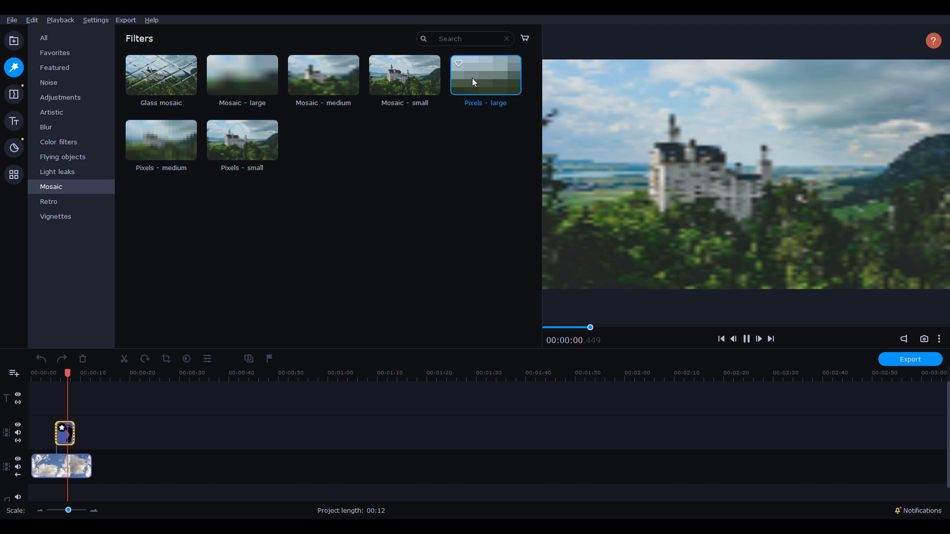
pyautogui.click(269, 156)
# Step: Preview Retro filters: Pop art - 9 tiles, Old movie - scratches, sepia and grayscale, VHS, and Tube TV - low
pyautogui.click(49, 202)
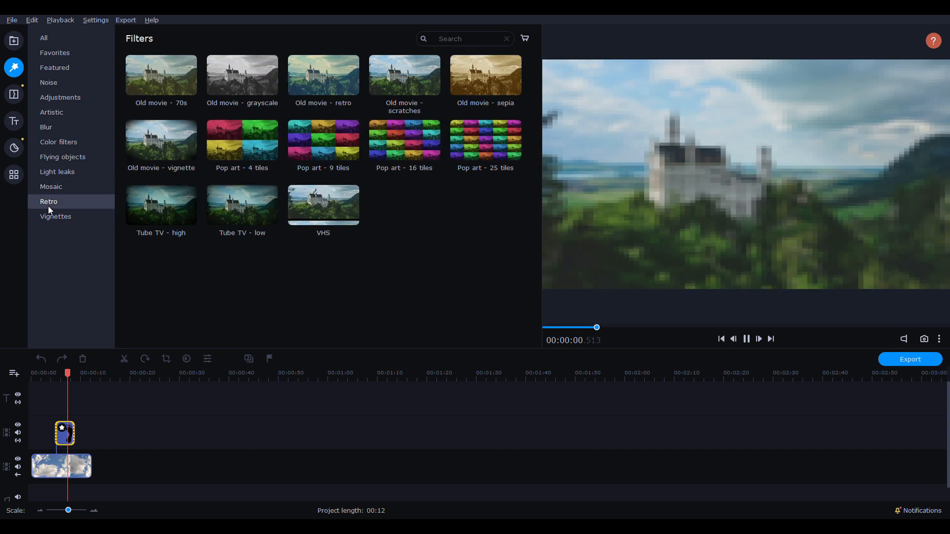
pyautogui.click(319, 148)
pyautogui.click(413, 80)
pyautogui.click(497, 83)
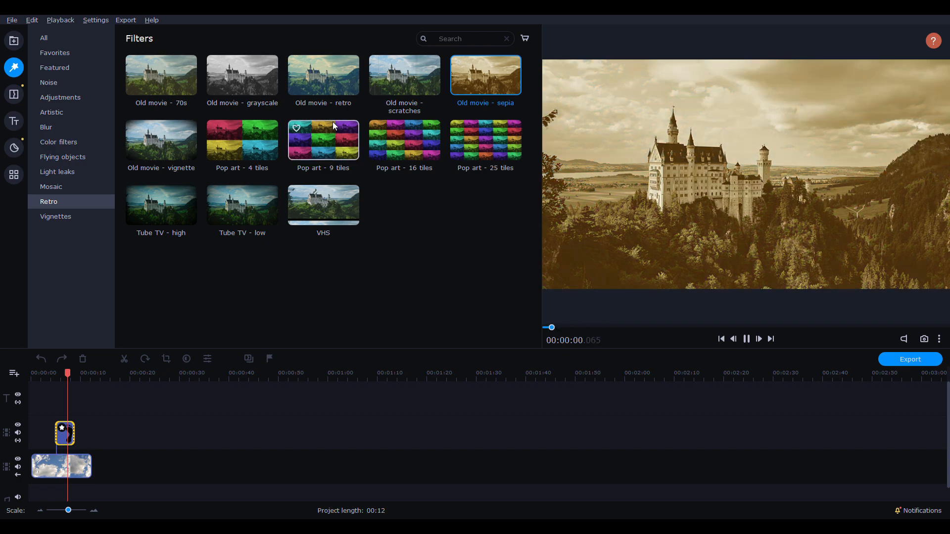
pyautogui.click(268, 81)
pyautogui.click(347, 206)
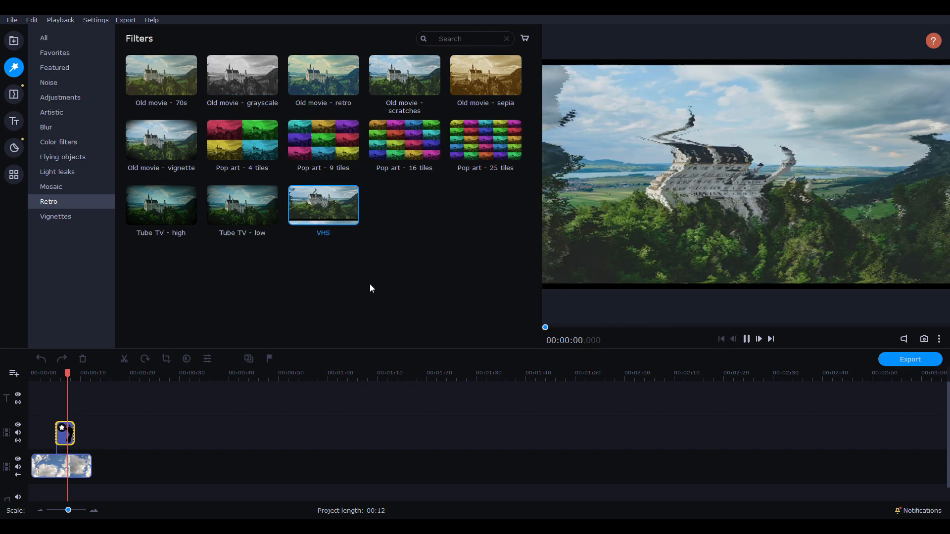
pyautogui.click(237, 214)
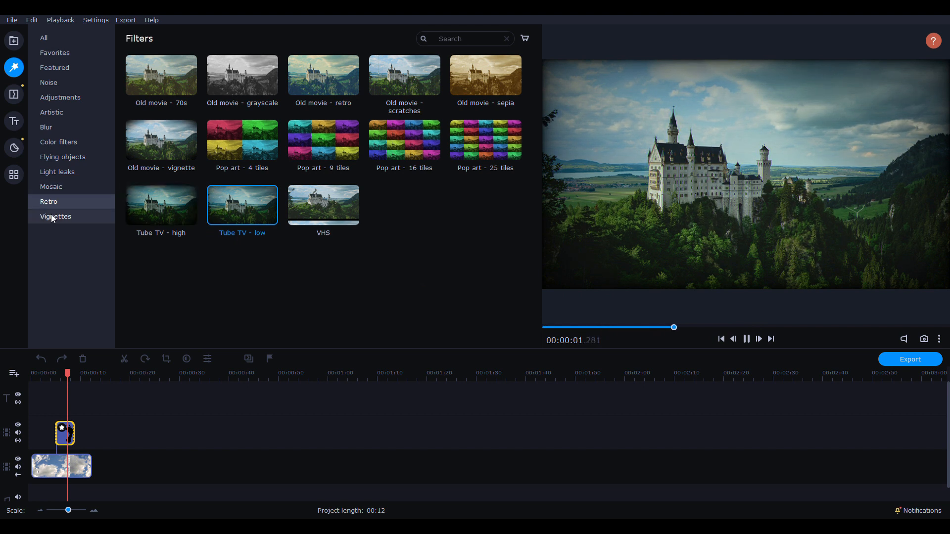
# Step: Try the VHS filter at 27% on the Clouds clip during playback, and remove it from the clip's applied effects
pyautogui.moveTo(323, 204); pyautogui.dragTo(38, 468)
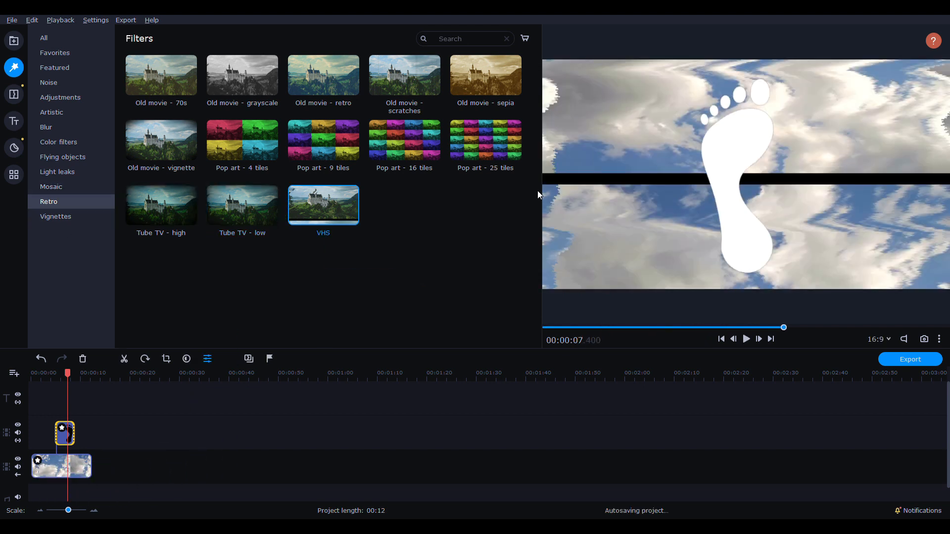
pyautogui.doubleClick(79, 465)
pyautogui.click(108, 57)
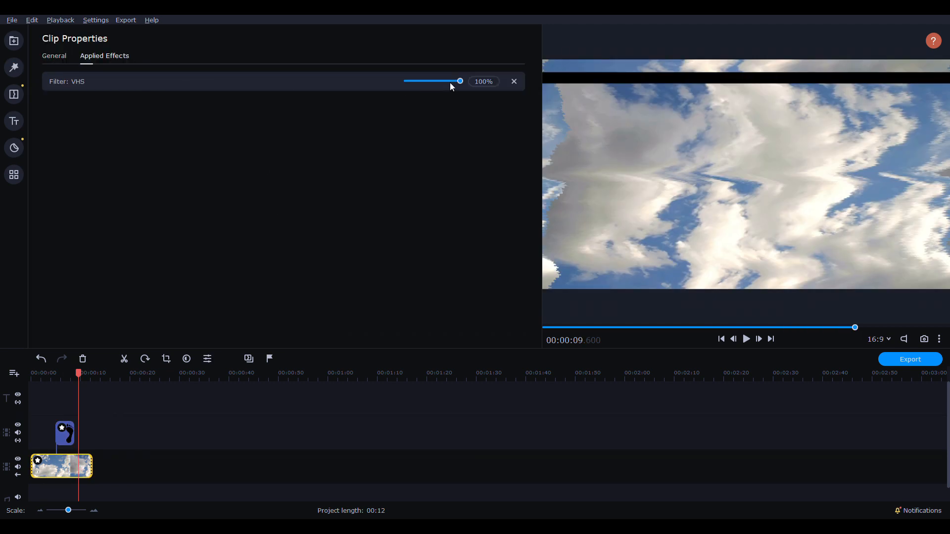
pyautogui.moveTo(462, 83); pyautogui.dragTo(423, 87)
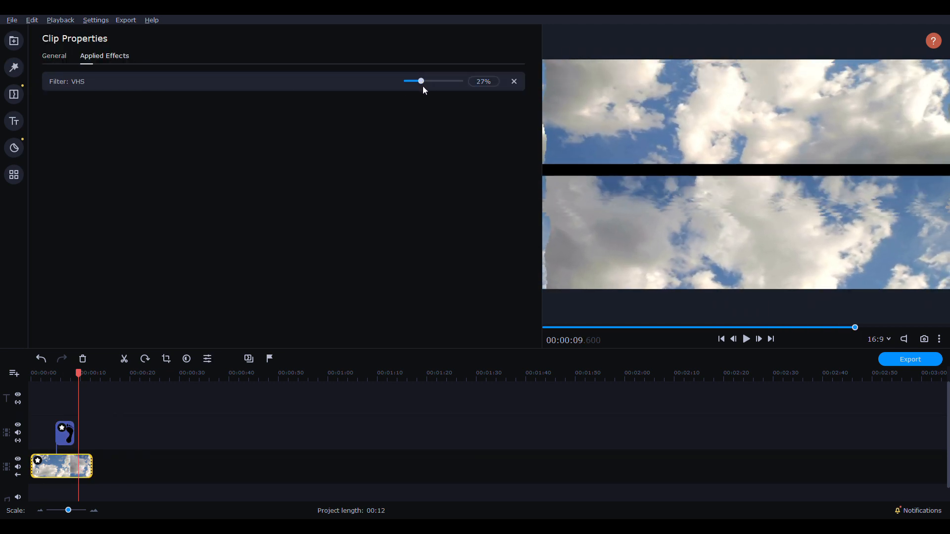
pyautogui.click(747, 339)
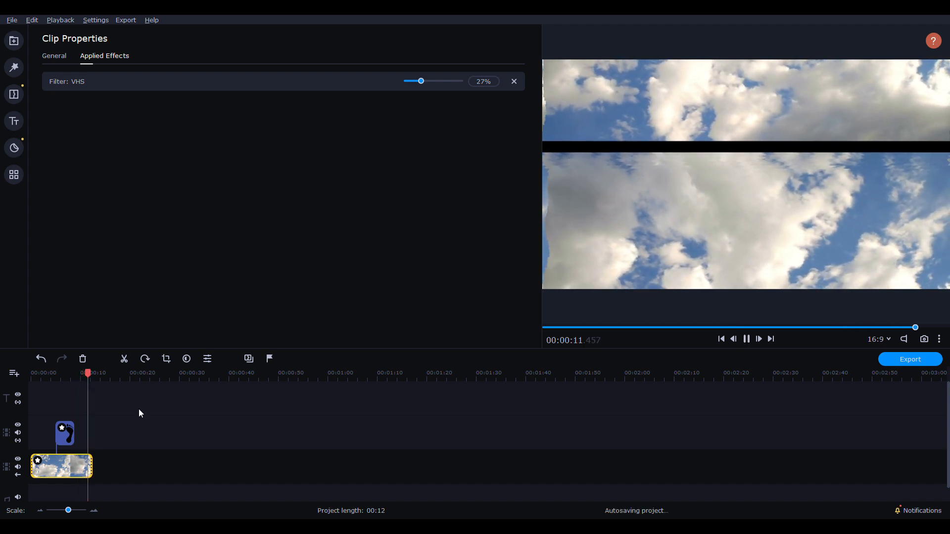
pyautogui.click(514, 81)
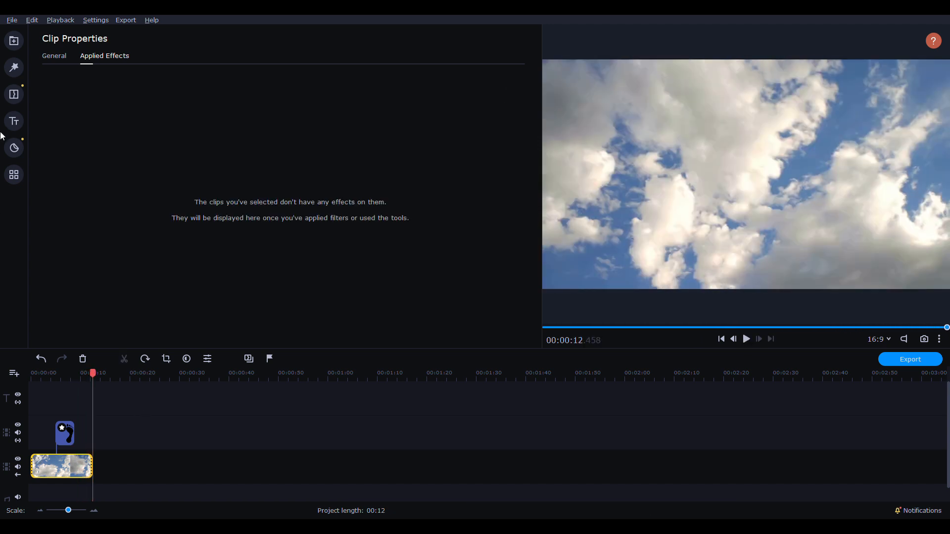
# Step: Preview the Vignette 3 and Vignette 8 filters, and open the featured transitions
pyautogui.click(14, 68)
pyautogui.click(79, 215)
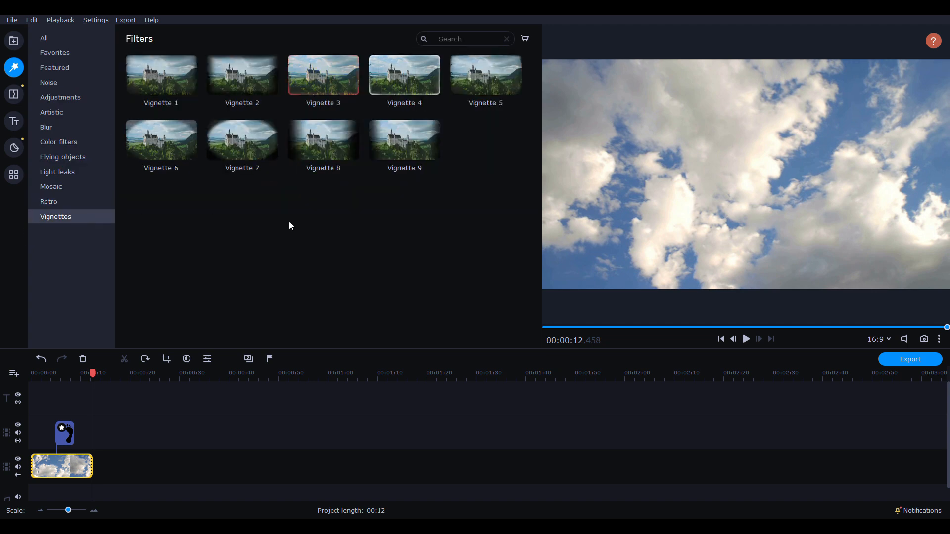
pyautogui.click(339, 85)
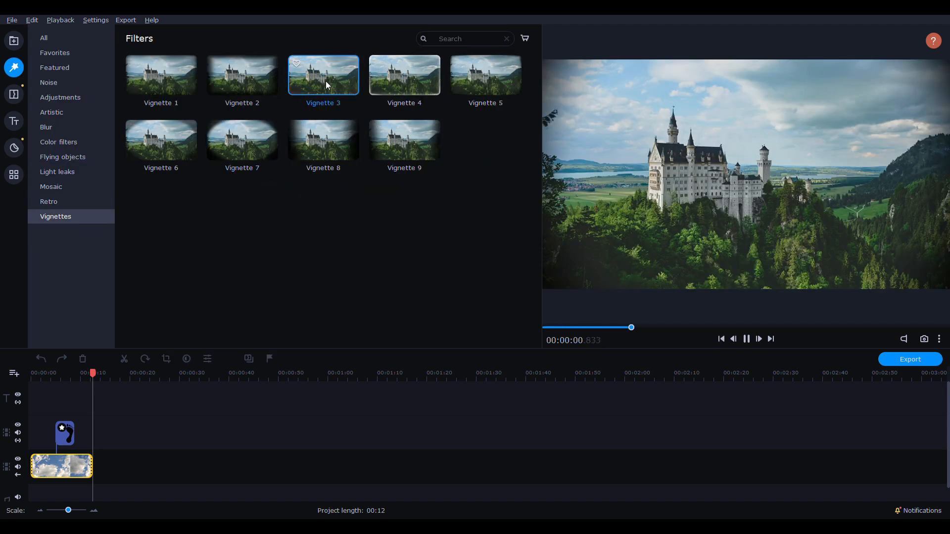
pyautogui.click(322, 144)
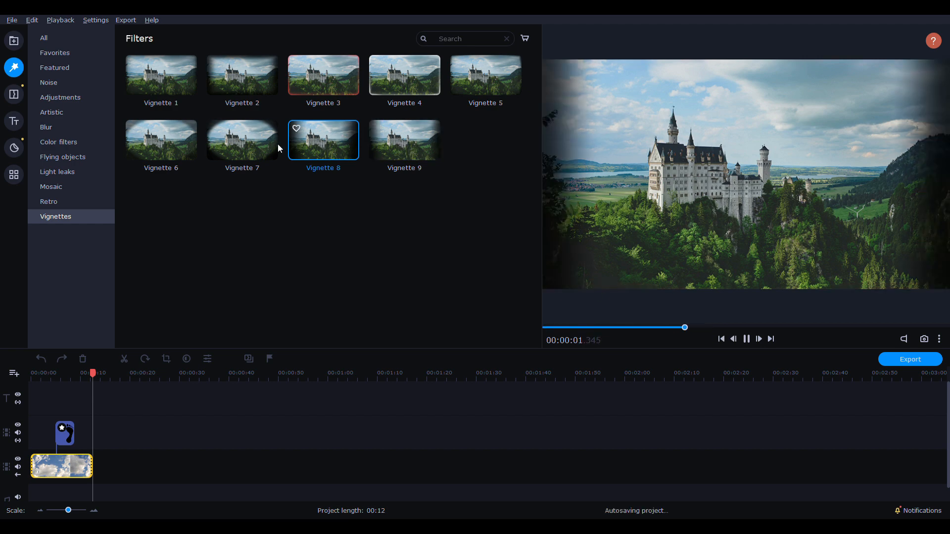
pyautogui.click(14, 94)
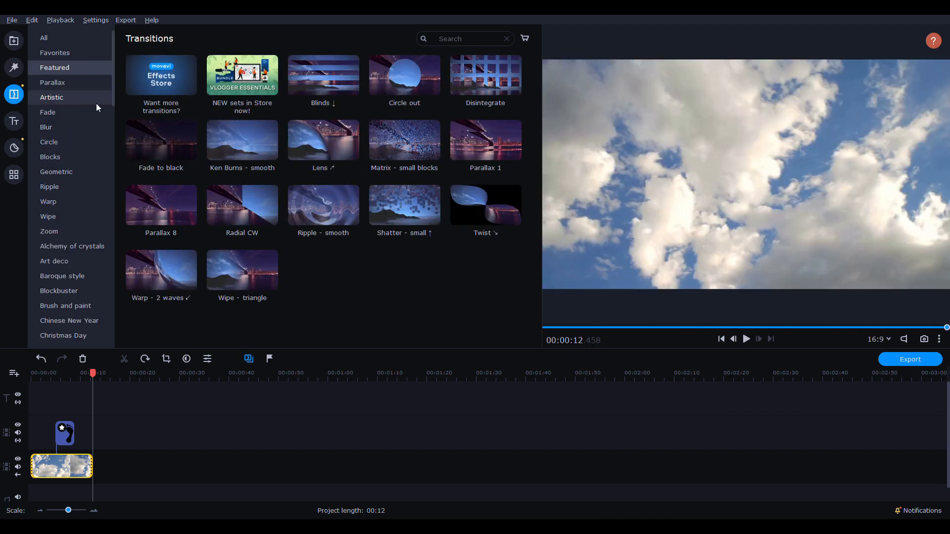
# Step: Add the Volcano sample video to the video track directly after the Clouds clip
pyautogui.click(23, 41)
pyautogui.click(62, 113)
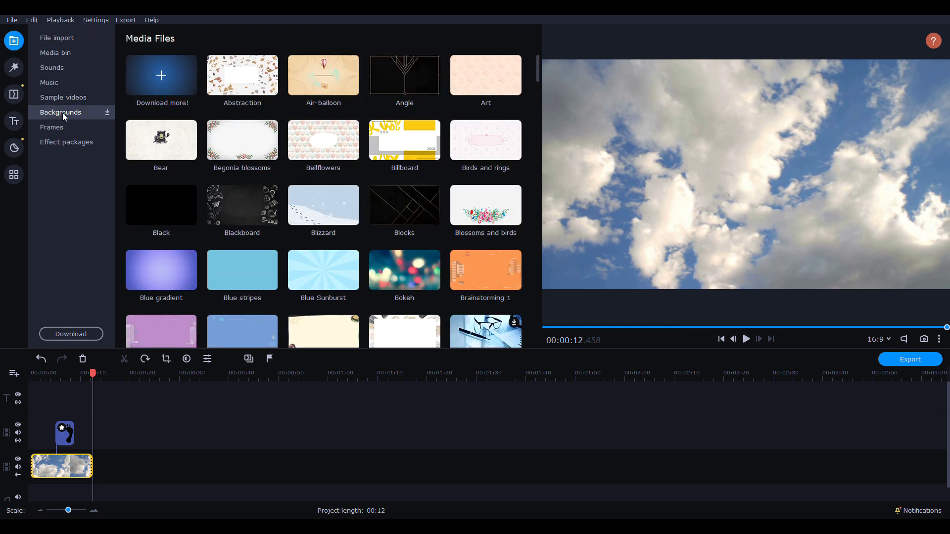
pyautogui.click(65, 98)
pyautogui.scroll(-10, 339, 223)
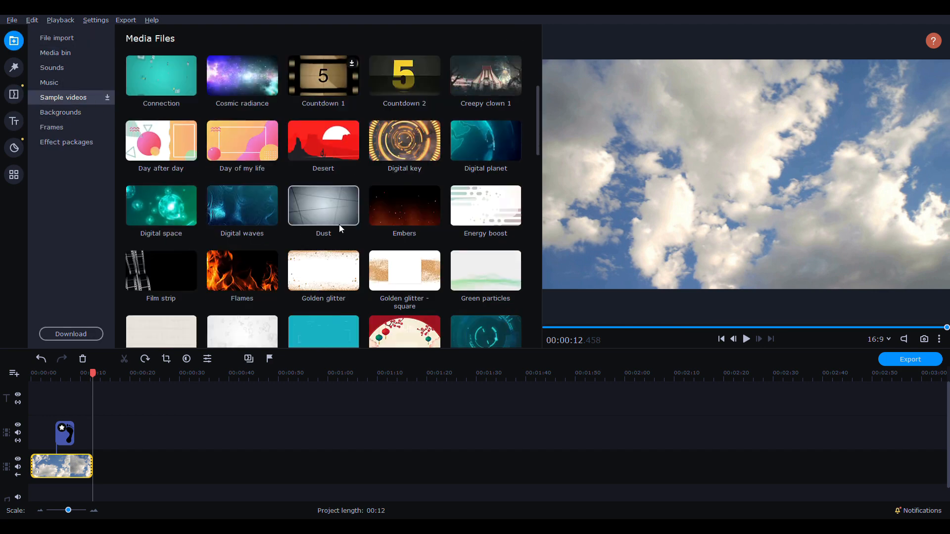
pyautogui.scroll(-8, 275, 210)
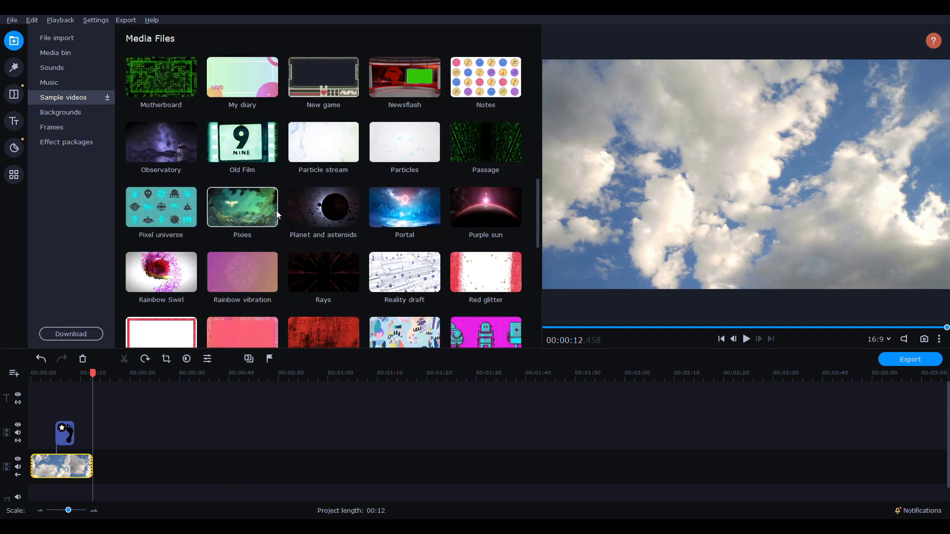
pyautogui.scroll(-5, 278, 212)
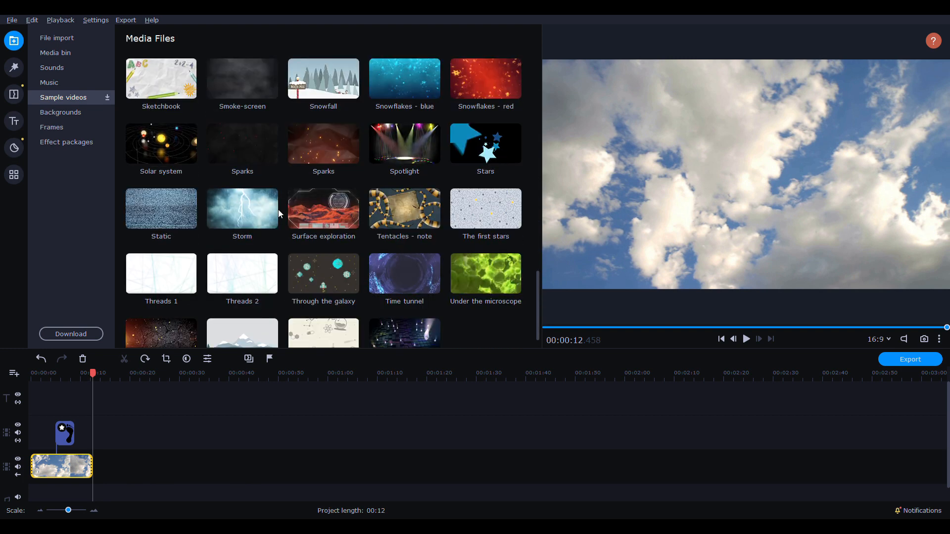
pyautogui.moveTo(174, 295); pyautogui.dragTo(114, 470)
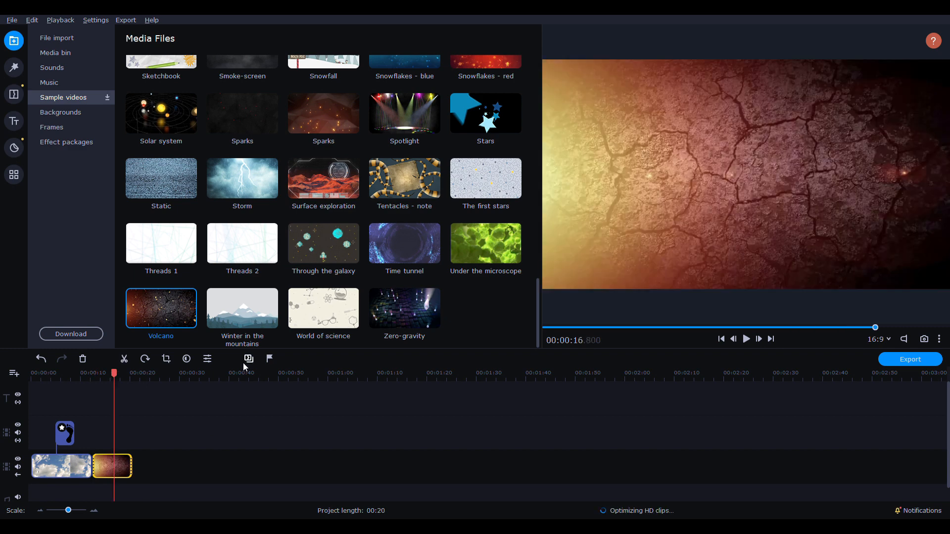
# Step: Add the Snowflakes - red sample video to the video track directly after the Volcano clip
pyautogui.scroll(7, 382, 224)
pyautogui.scroll(-3, 384, 228)
pyautogui.moveTo(476, 262); pyautogui.dragTo(167, 464)
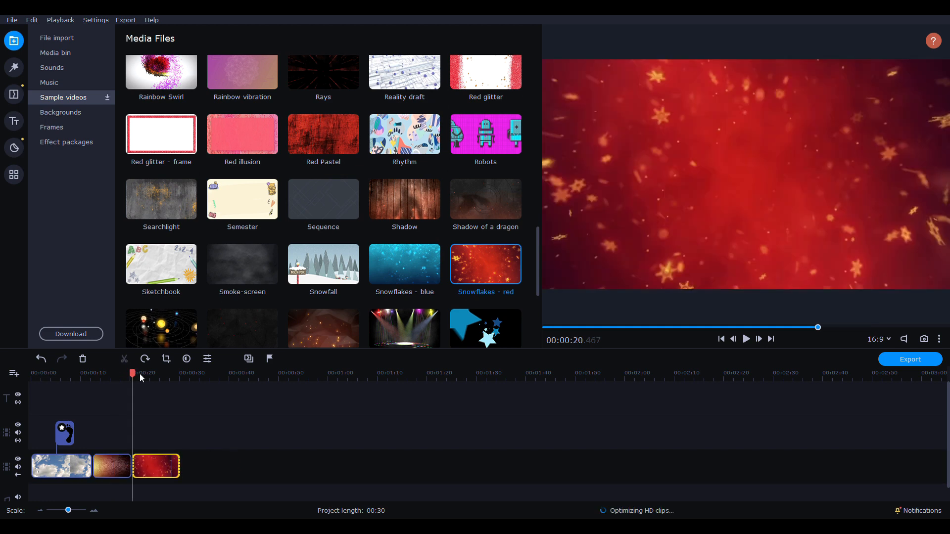
# Step: Place the Artistic transition Brush - rough between the Clouds and Volcano clips and play through it
pyautogui.click(14, 99)
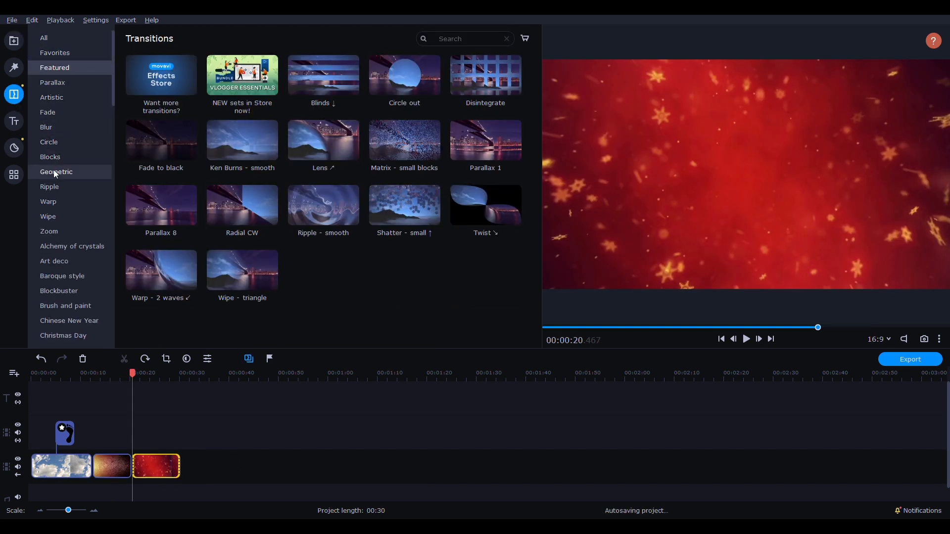
pyautogui.click(55, 82)
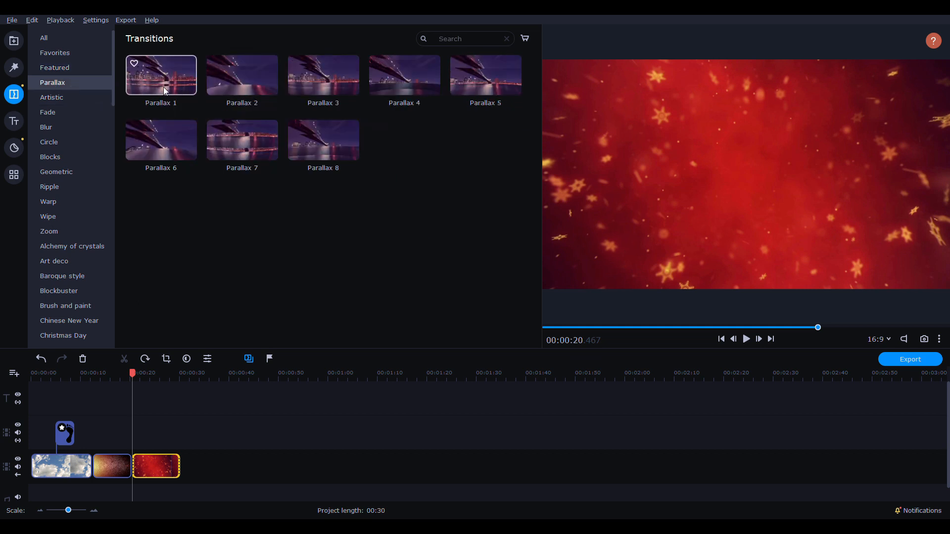
pyautogui.click(66, 96)
pyautogui.moveTo(167, 85)
pyautogui.mouseDown()
pyautogui.moveTo(143, 413)
pyautogui.moveTo(93, 467)
pyautogui.mouseUp()
pyautogui.click(86, 377)
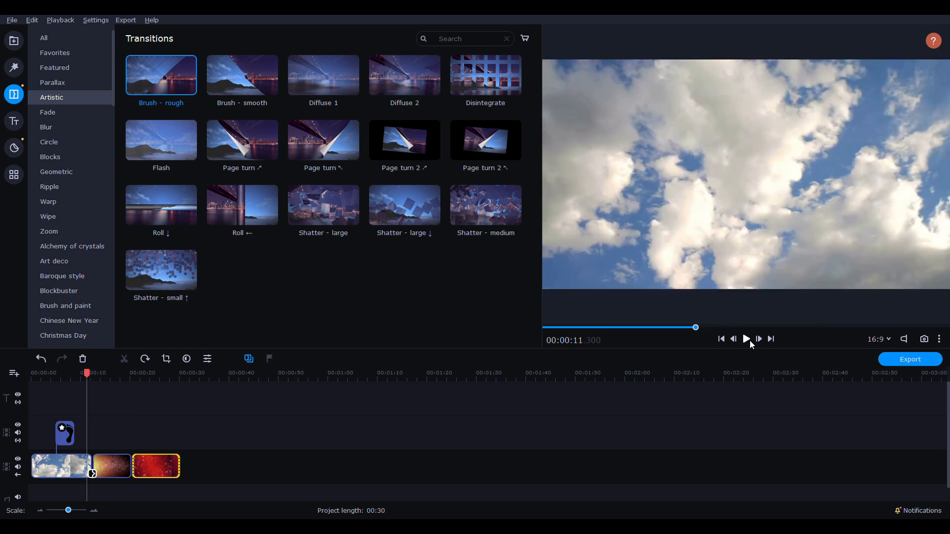
pyautogui.click(748, 342)
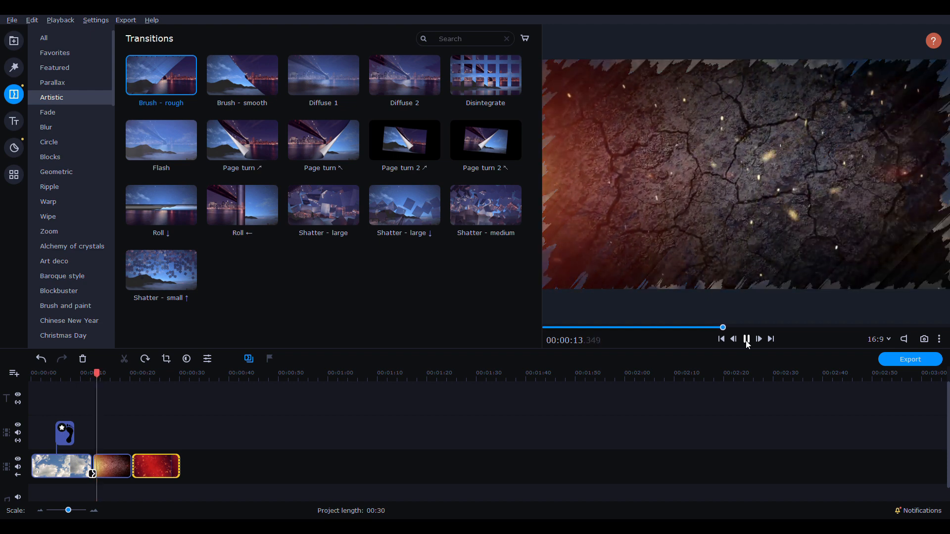
pyautogui.click(746, 339)
# Step: Preview the Artistic transitions Page turn ↖, Page turn ↗, Shatter - large ↓, Shatter - medium and Disintegrate
pyautogui.click(323, 141)
pyautogui.click(252, 156)
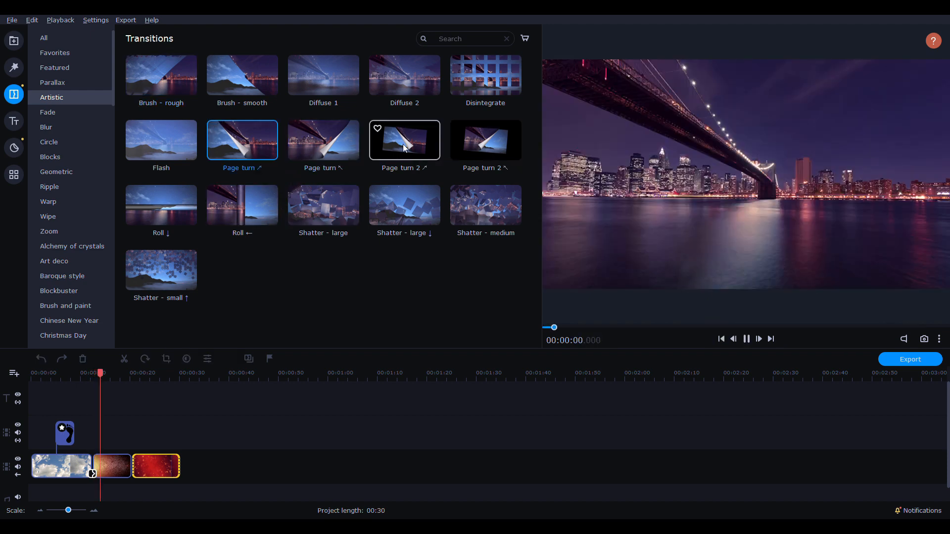
pyautogui.click(429, 217)
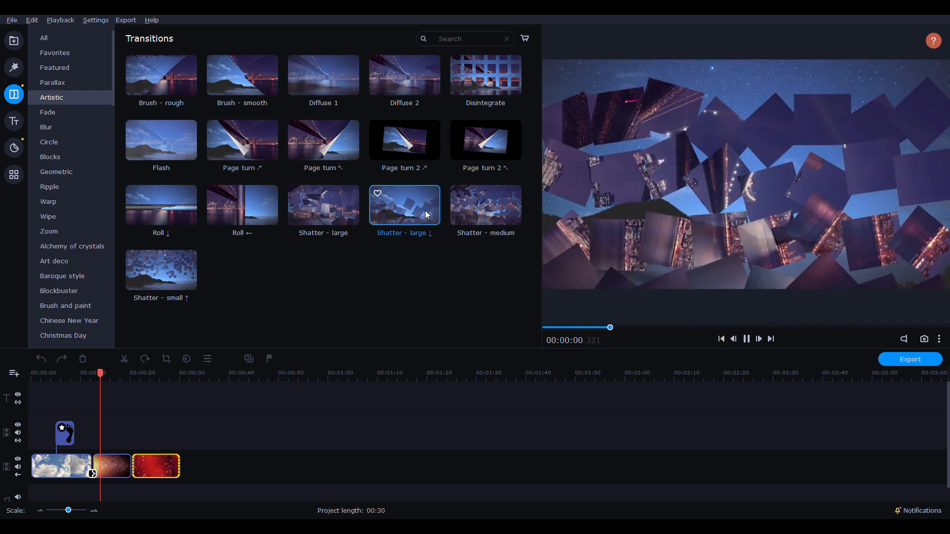
pyautogui.click(491, 219)
pyautogui.moveTo(485, 83); pyautogui.dragTo(462, 86)
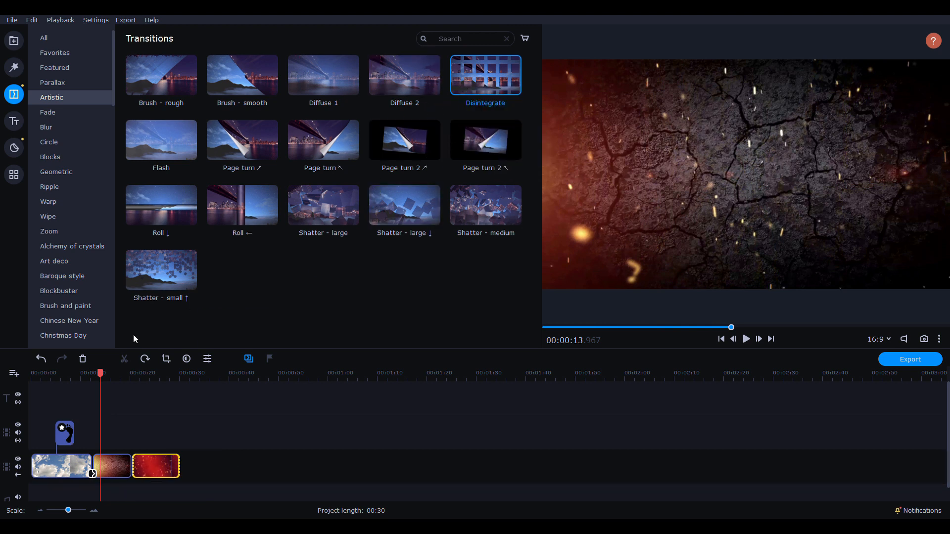
# Step: Move the Snowflakes - red clip onto the overlay track above the Volcano clip, and delete the foot overlay
pyautogui.moveTo(69, 435)
pyautogui.mouseDown()
pyautogui.moveTo(88, 433)
pyautogui.moveTo(71, 435)
pyautogui.mouseUp()
pyautogui.moveTo(147, 453); pyautogui.dragTo(111, 415)
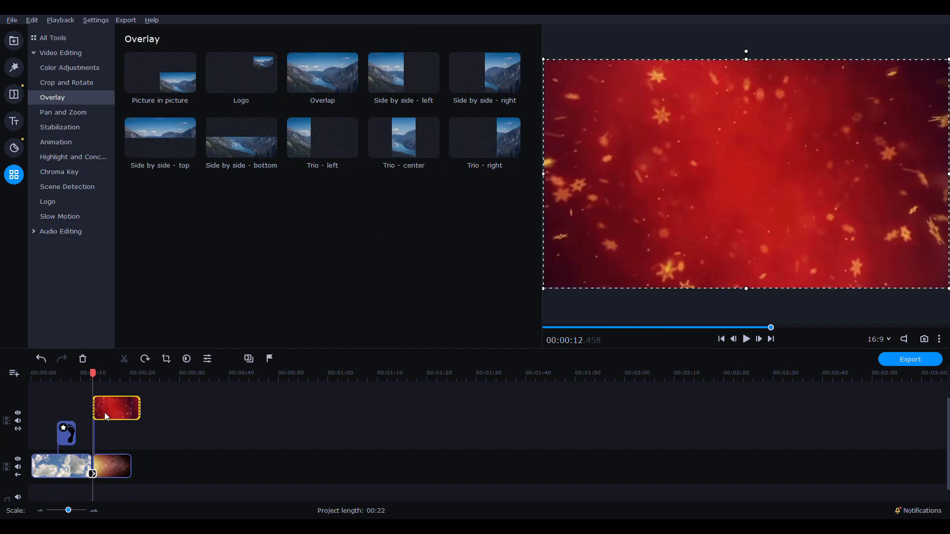
pyautogui.click(105, 470)
pyautogui.moveTo(66, 433); pyautogui.dragTo(137, 417)
pyautogui.press('Delete')
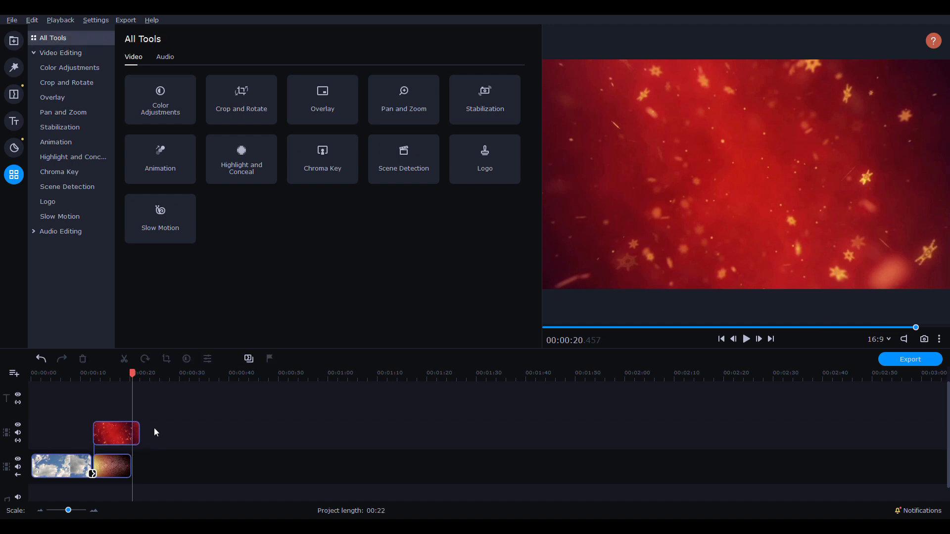
# Step: Place the Snowflakes - red and Volcano clips back to back on the overlay track, spanning the length of the Clouds clip below
pyautogui.moveTo(126, 434); pyautogui.dragTo(64, 432)
pyautogui.moveTo(115, 466); pyautogui.dragTo(98, 439)
pyautogui.click(63, 440)
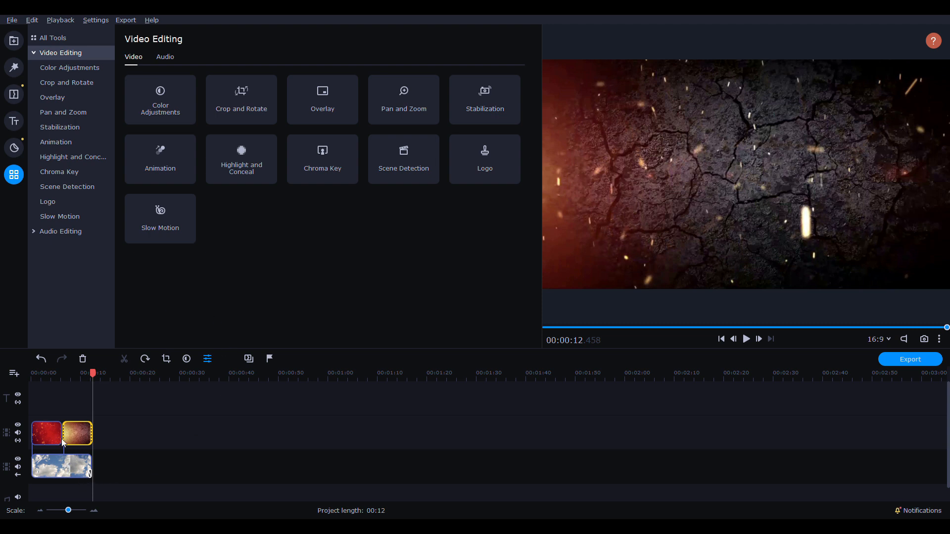
pyautogui.click(41, 359)
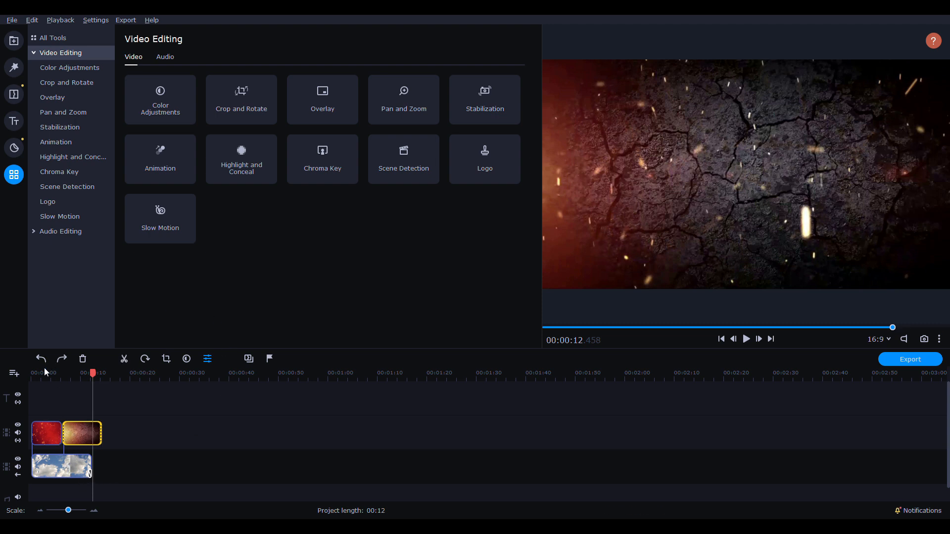
pyautogui.click(45, 376)
pyautogui.click(61, 359)
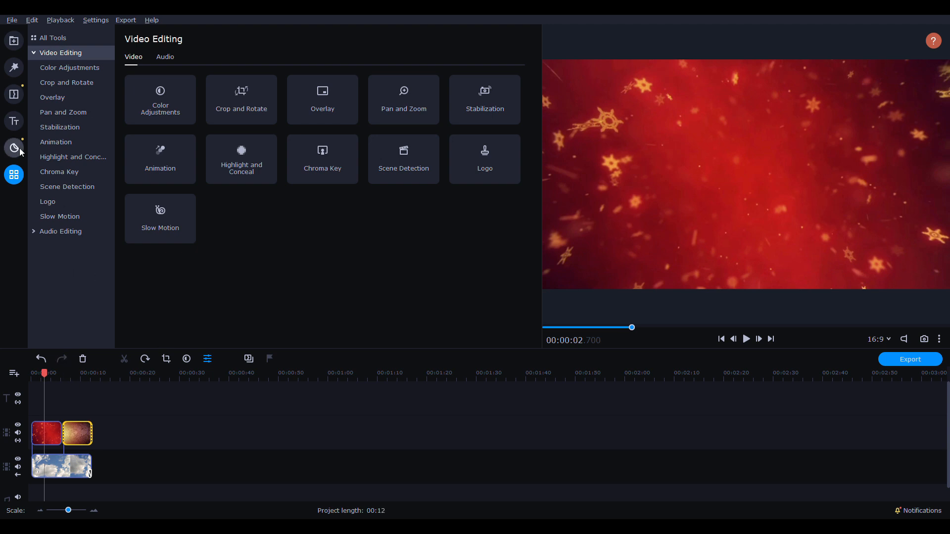
# Step: Place the Fade to black transition between the two overlay track clips and play through it
pyautogui.click(14, 94)
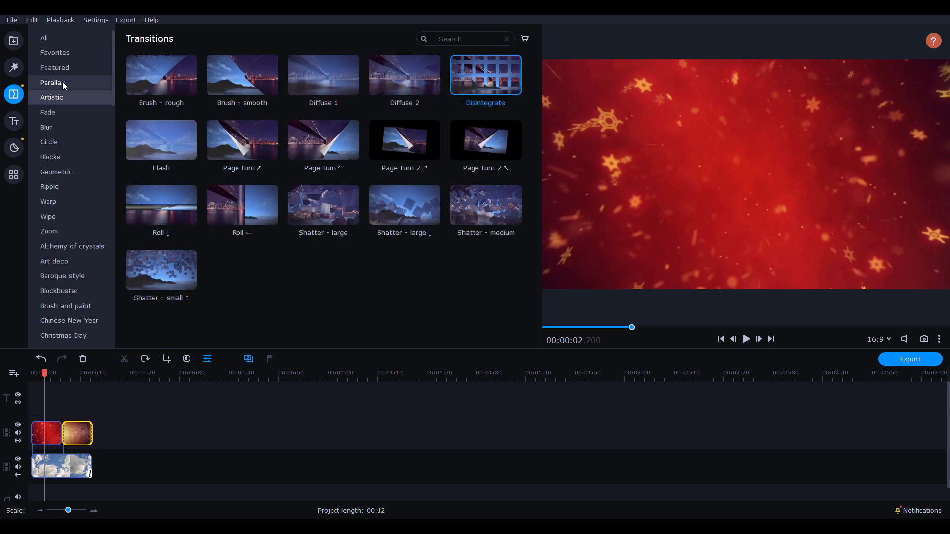
pyautogui.click(49, 112)
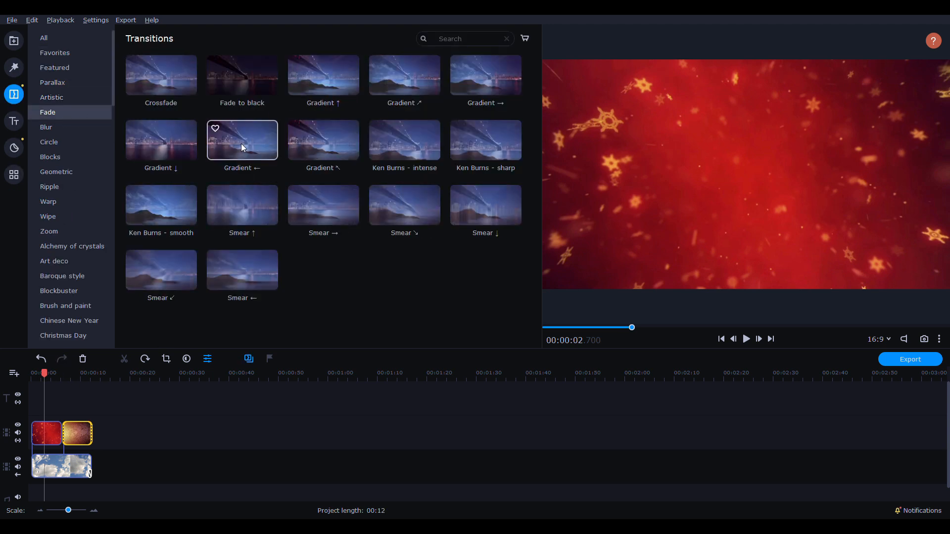
pyautogui.moveTo(239, 75); pyautogui.dragTo(63, 436)
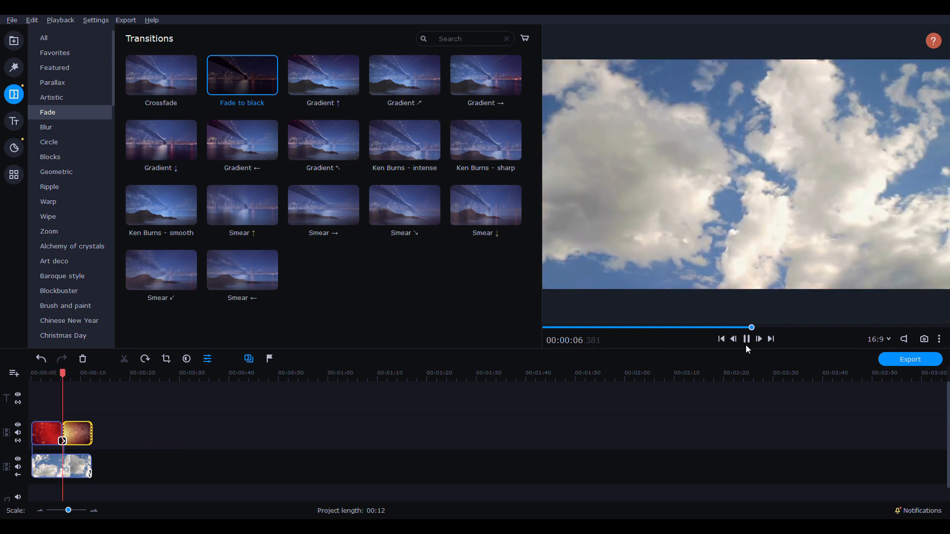
pyautogui.click(747, 340)
# Step: Apply the Picture in picture layout to both overlay track clips and play through the transition between them
pyautogui.doubleClick(85, 434)
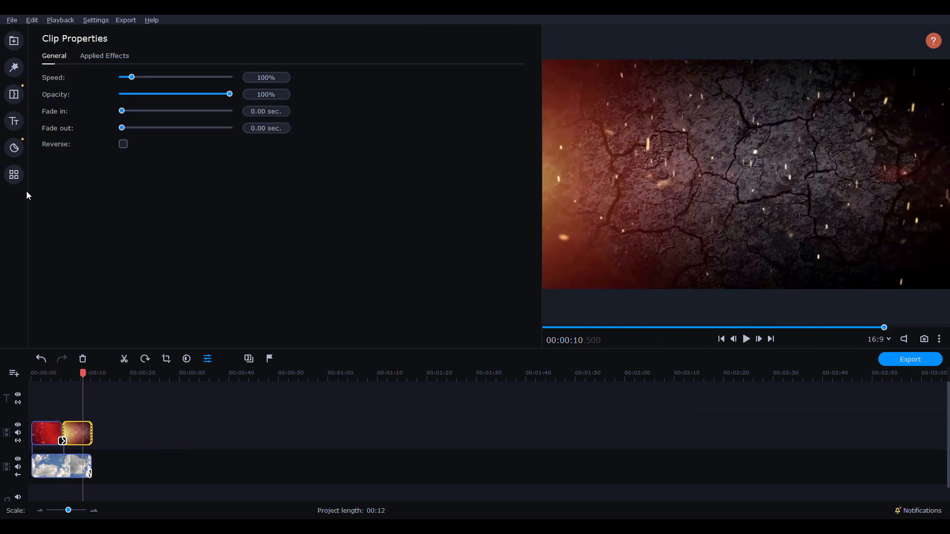
pyautogui.click(15, 94)
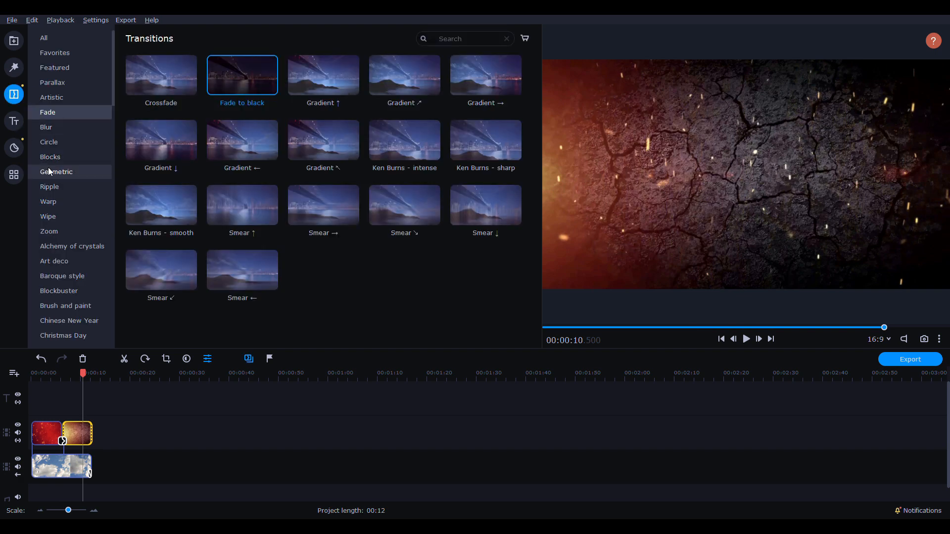
pyautogui.click(14, 175)
pyautogui.click(70, 97)
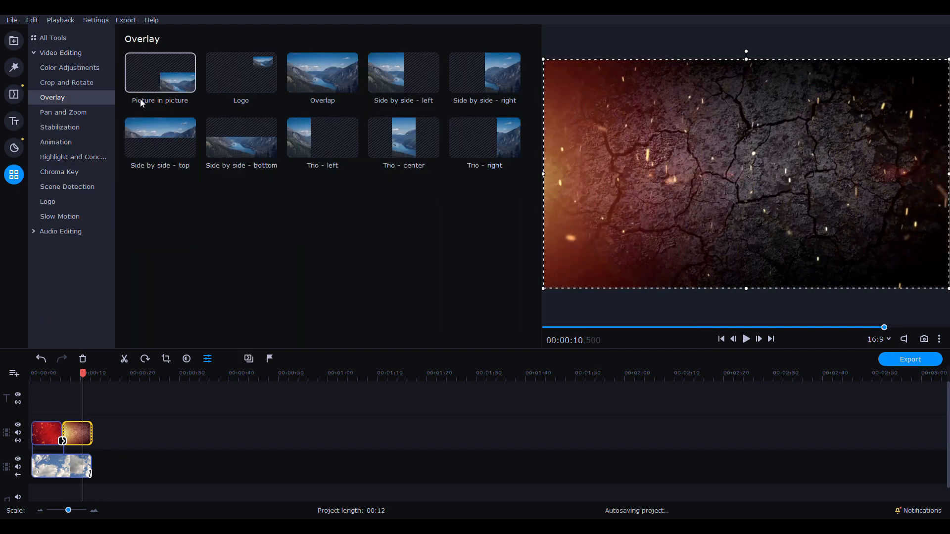
pyautogui.click(161, 76)
pyautogui.click(53, 374)
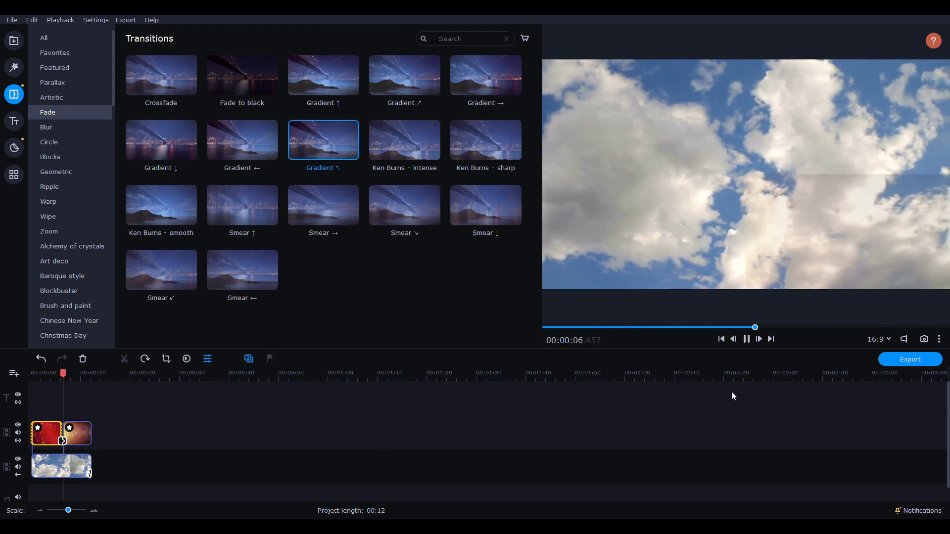
pyautogui.click(746, 339)
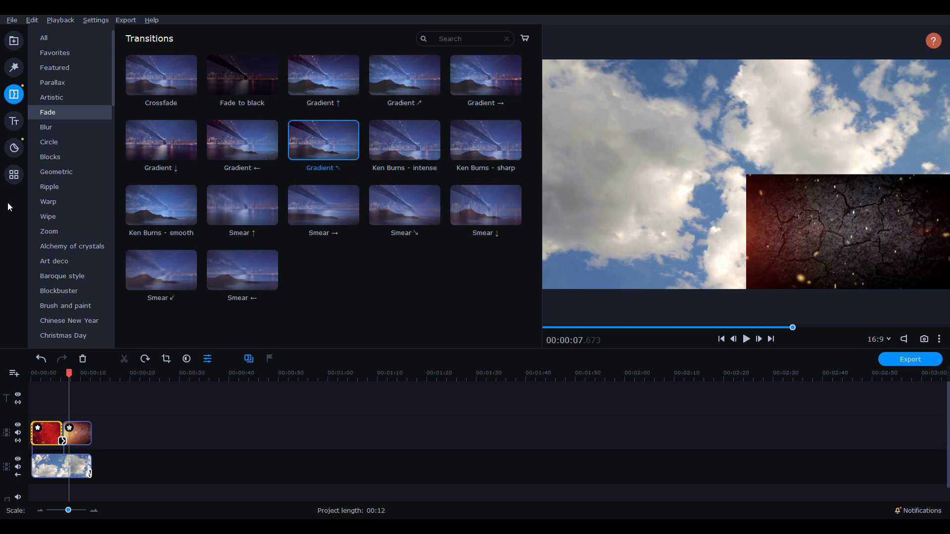
# Step: Place the Kaleidoscope 1 transition from Alchemy of crystals between the two overlay clips and play through it
pyautogui.click(64, 246)
pyautogui.moveTo(162, 79); pyautogui.dragTo(61, 438)
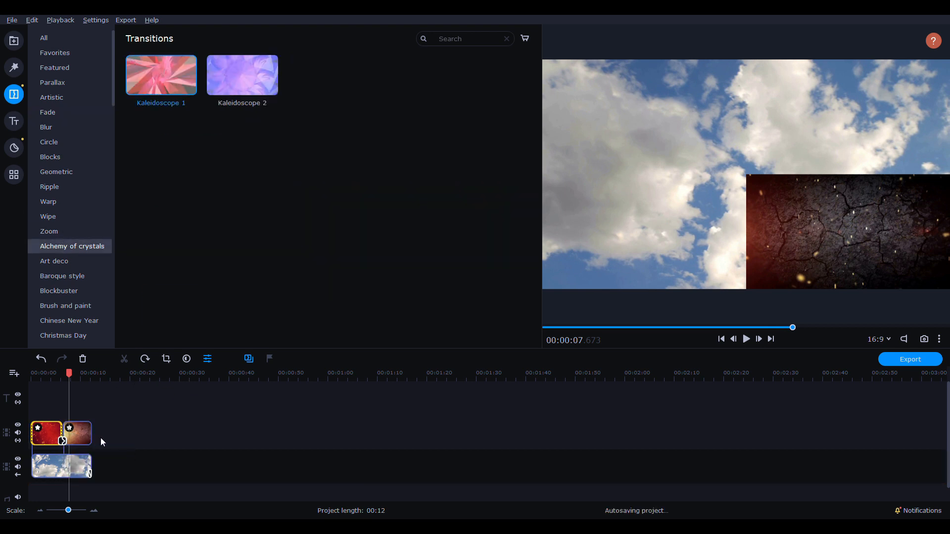
pyautogui.click(54, 375)
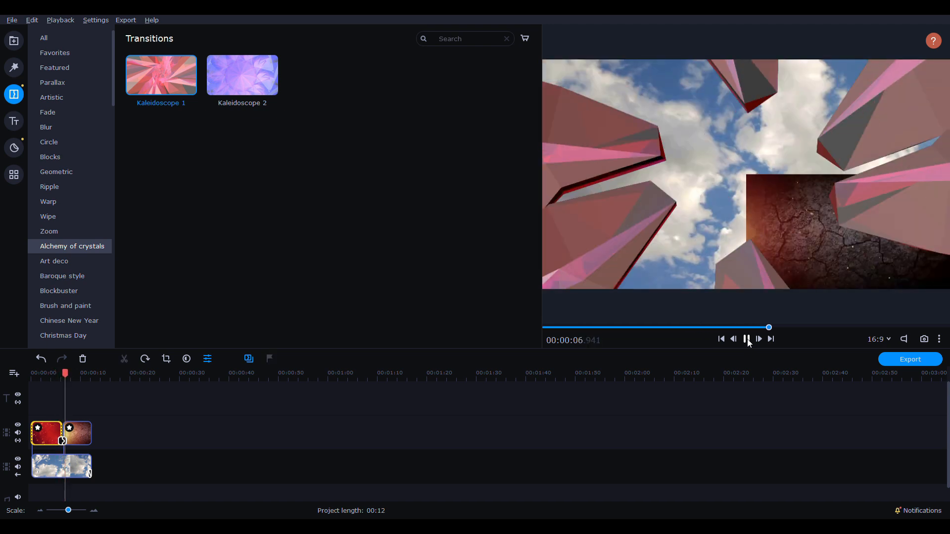
pyautogui.click(748, 339)
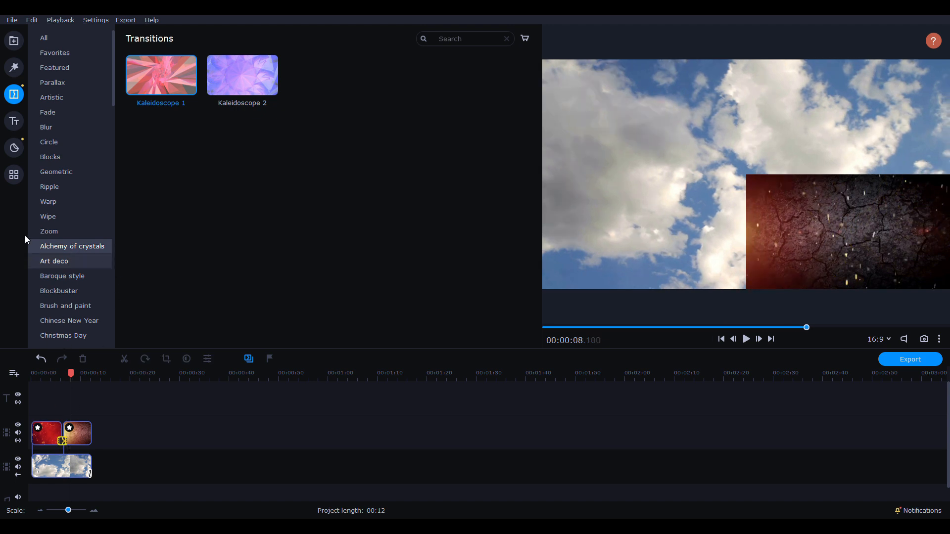
# Step: Browse the Featured, Artistic and Blur transitions, and preview Circle out and a Blocks transition
pyautogui.click(48, 67)
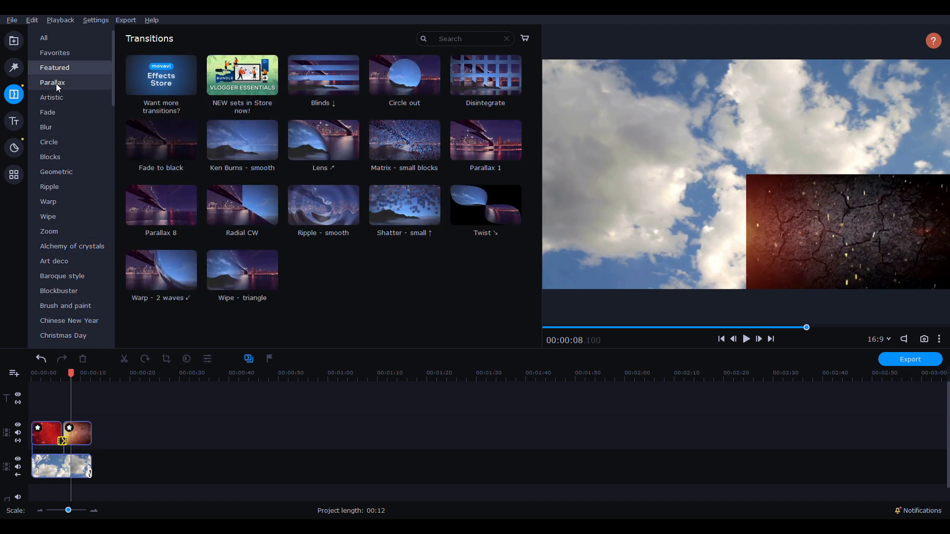
pyautogui.click(51, 97)
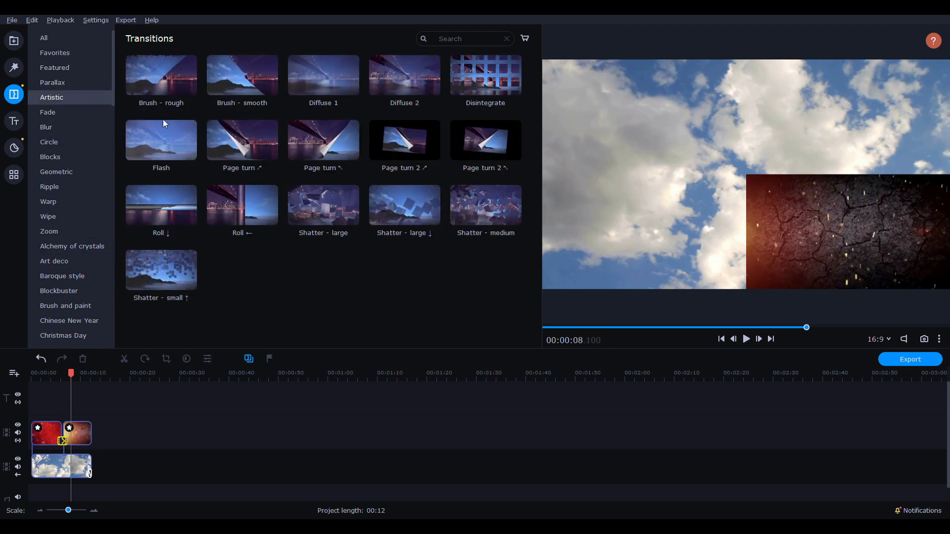
pyautogui.click(50, 127)
pyautogui.click(62, 141)
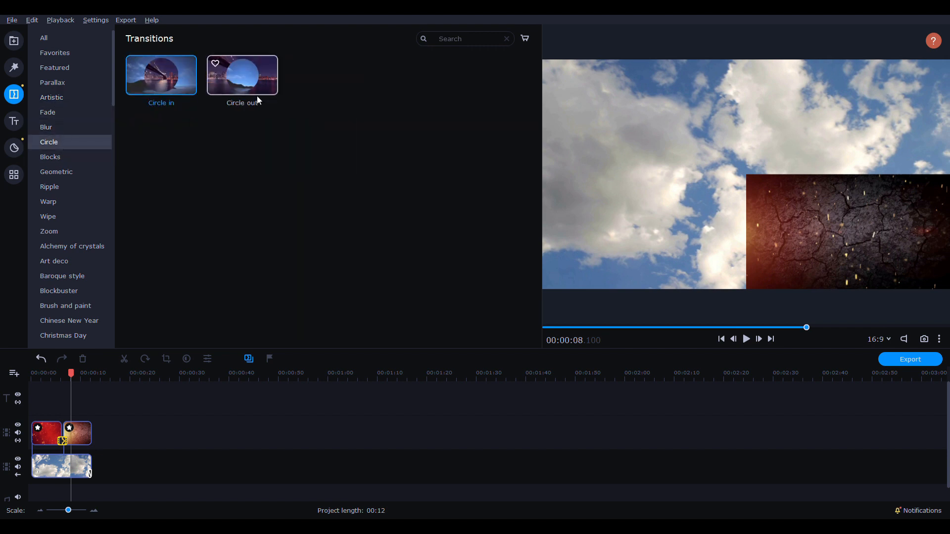
pyautogui.click(270, 79)
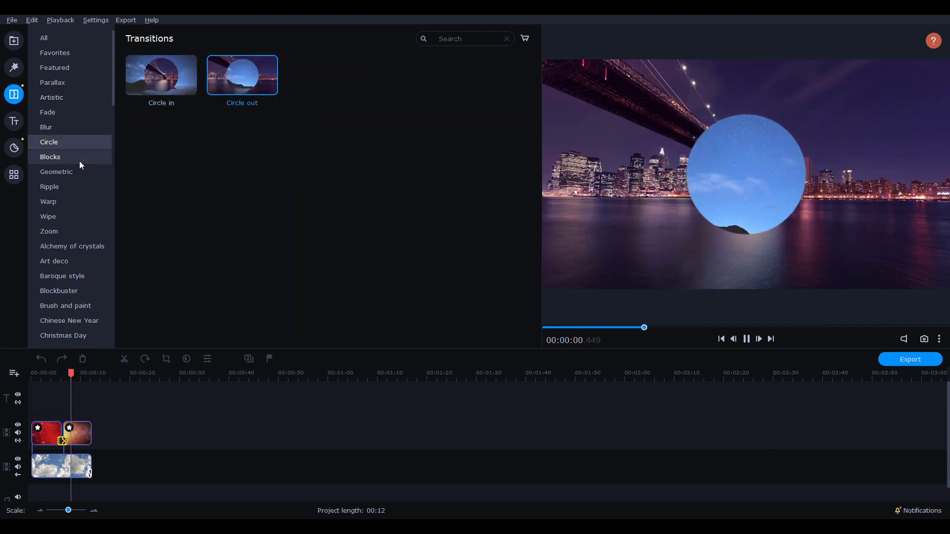
pyautogui.click(57, 157)
pyautogui.click(346, 141)
# Step: Preview the Geometric transitions Blinds ↓, Origami - valley and Push →
pyautogui.click(59, 171)
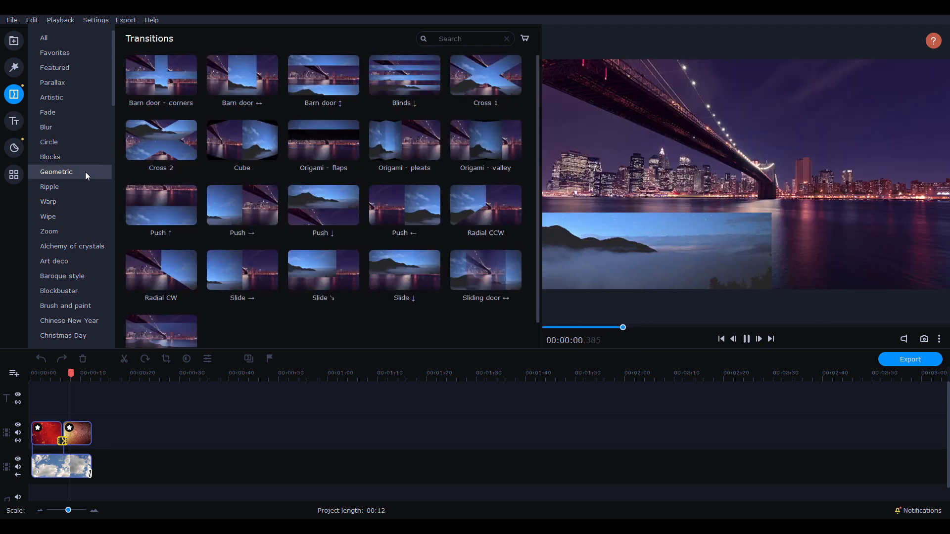
pyautogui.click(382, 89)
pyautogui.click(455, 143)
pyautogui.click(242, 202)
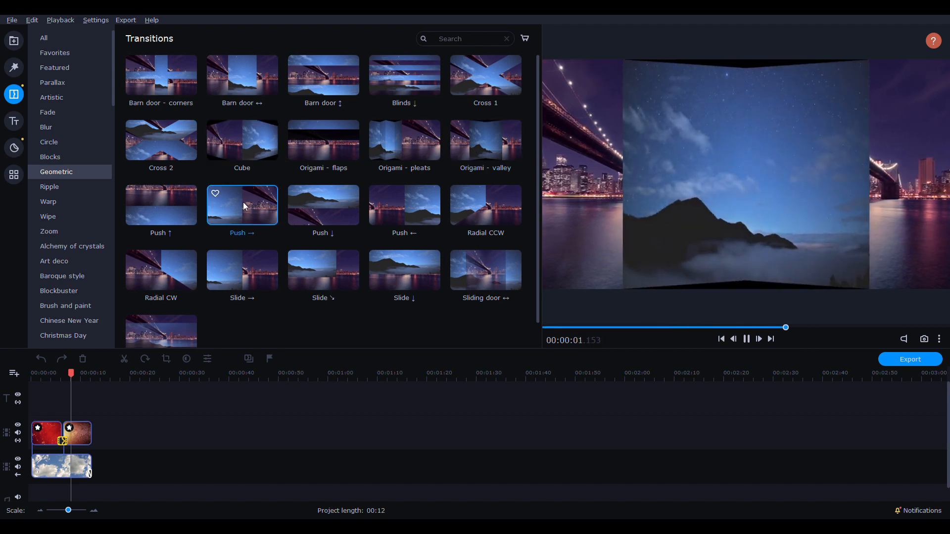
# Step: Preview the Ripple - 3 waves ↙ and Twist ← transitions, and open the Wipe transitions
pyautogui.click(63, 187)
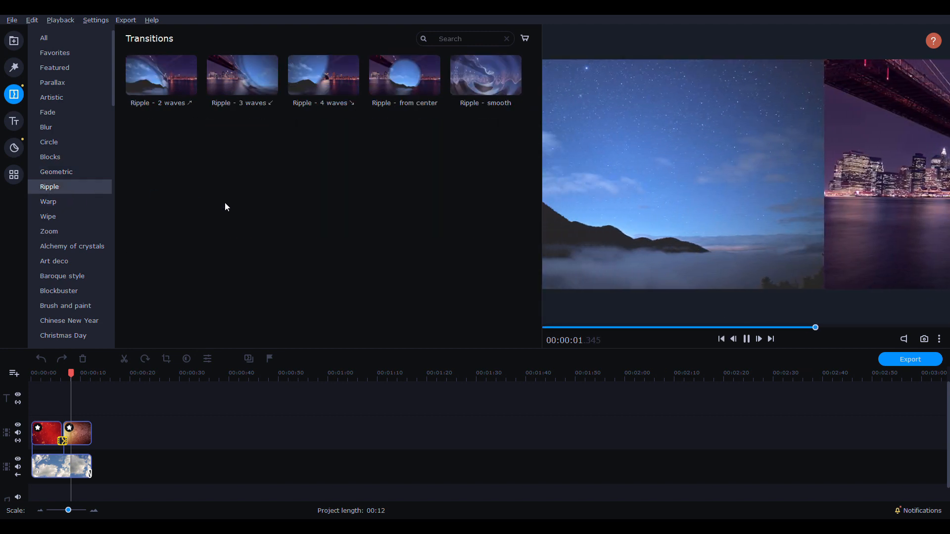
pyautogui.click(227, 90)
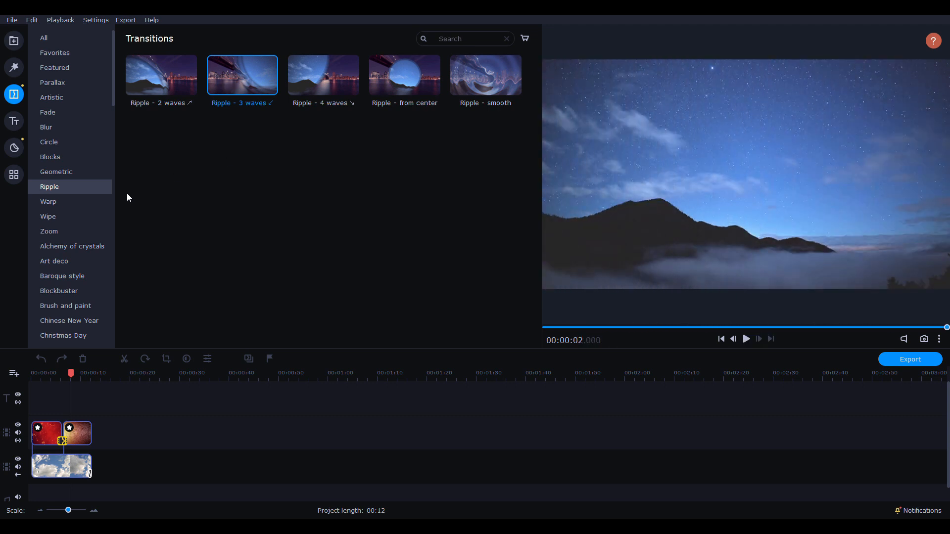
pyautogui.click(55, 203)
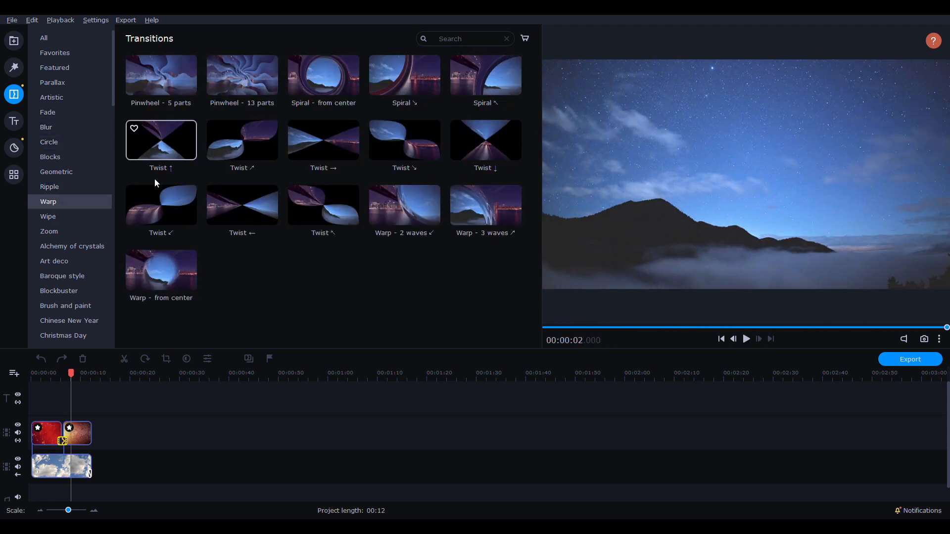
pyautogui.click(236, 207)
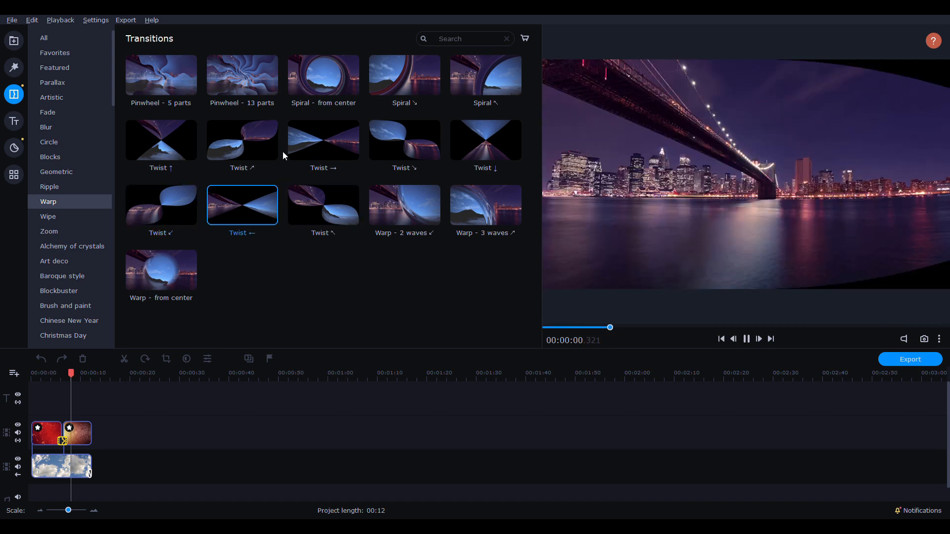
pyautogui.click(68, 214)
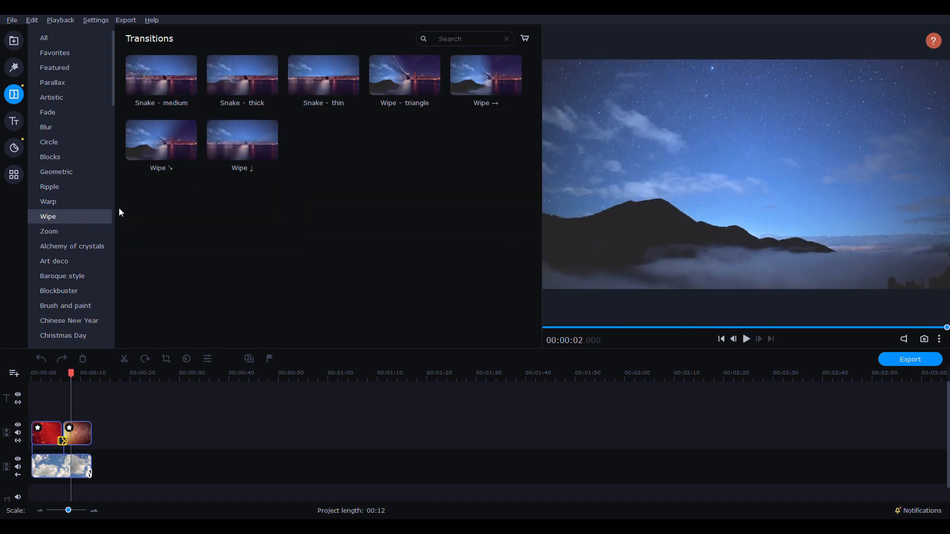
# Step: Preview the Snake - medium wipe transition and the Spin - out zoom transition
pyautogui.click(150, 80)
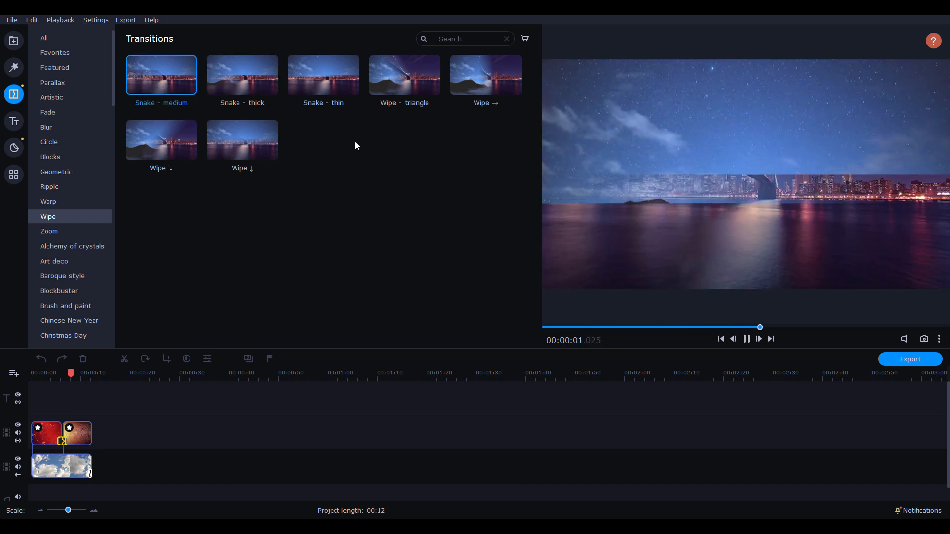
pyautogui.click(53, 229)
pyautogui.click(242, 140)
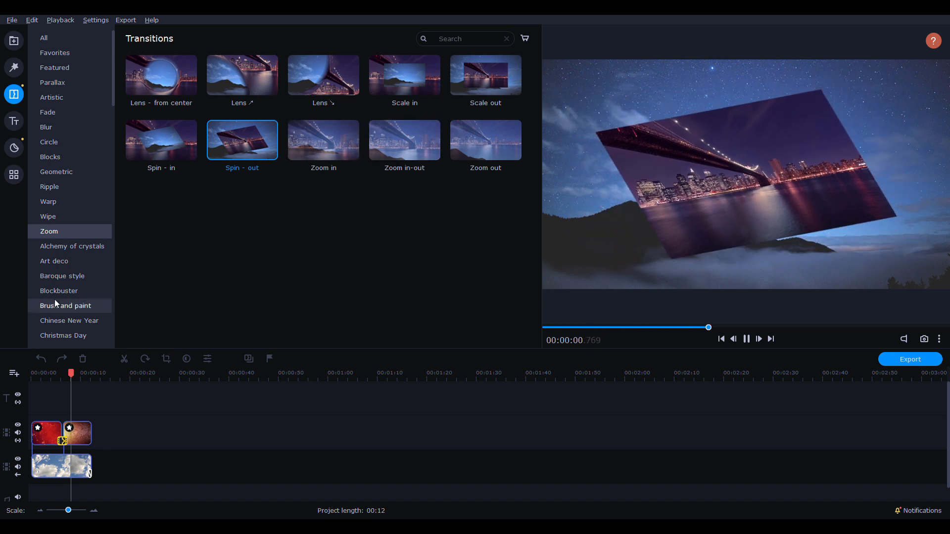
# Step: Browse the themed transition sets and preview Spirals and sprigs from Family celebrations
pyautogui.scroll(-3, 72, 241)
pyautogui.scroll(-3, 71, 238)
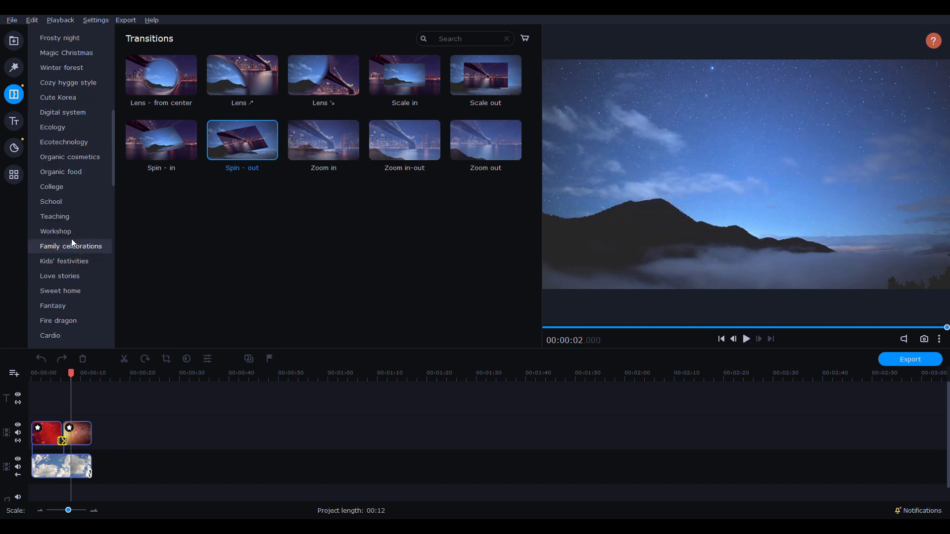
pyautogui.click(71, 232)
pyautogui.click(64, 243)
pyautogui.click(254, 156)
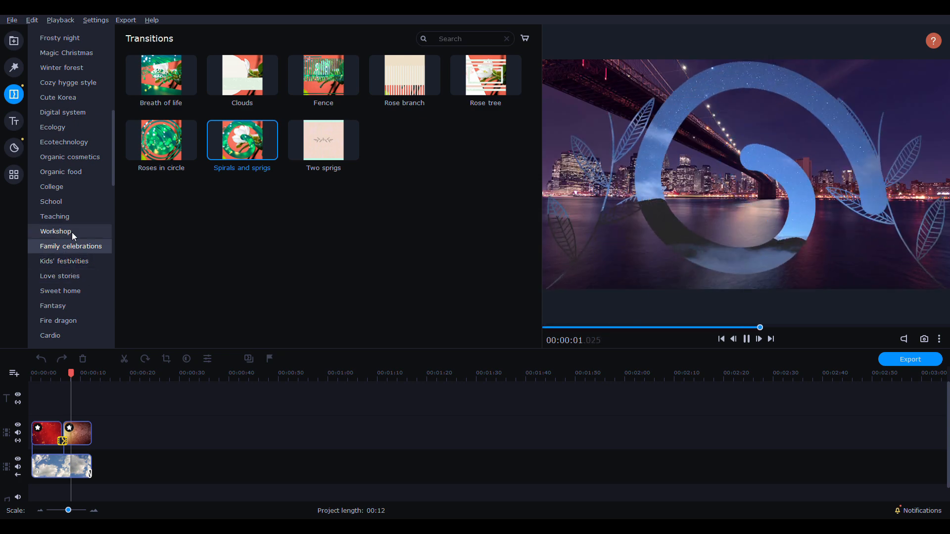
# Step: Preview the Growth rings and Chase transitions from the Workshop set
pyautogui.click(71, 232)
pyautogui.click(401, 77)
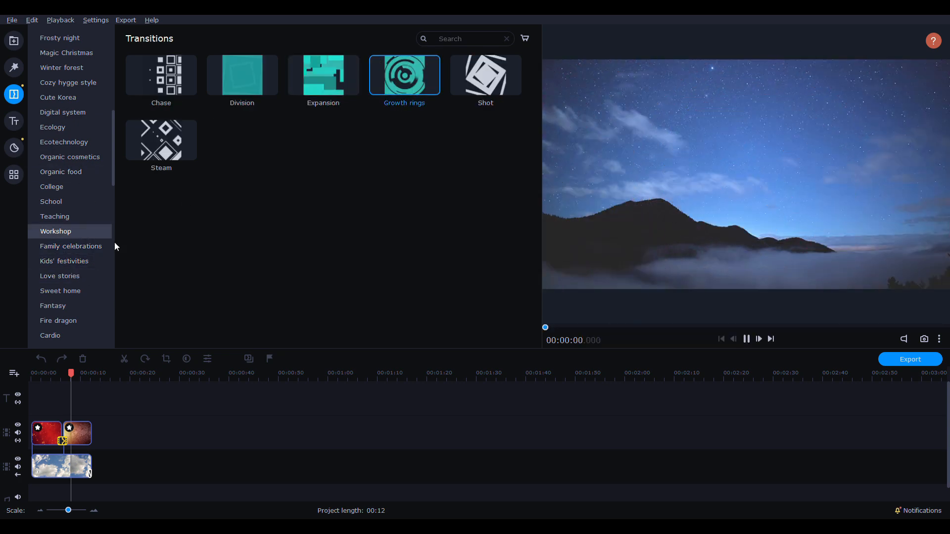
pyautogui.scroll(-1, 55, 285)
pyautogui.click(167, 83)
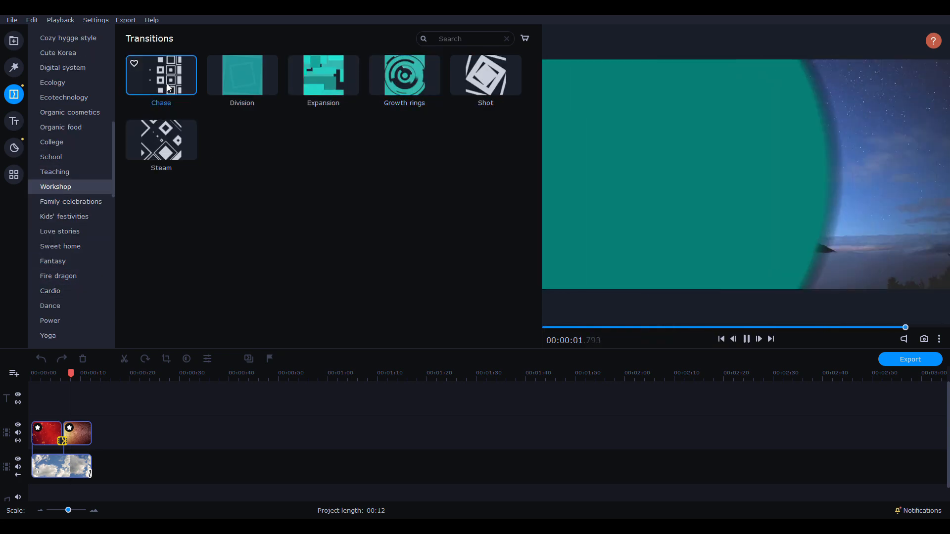
pyautogui.scroll(6, 95, 182)
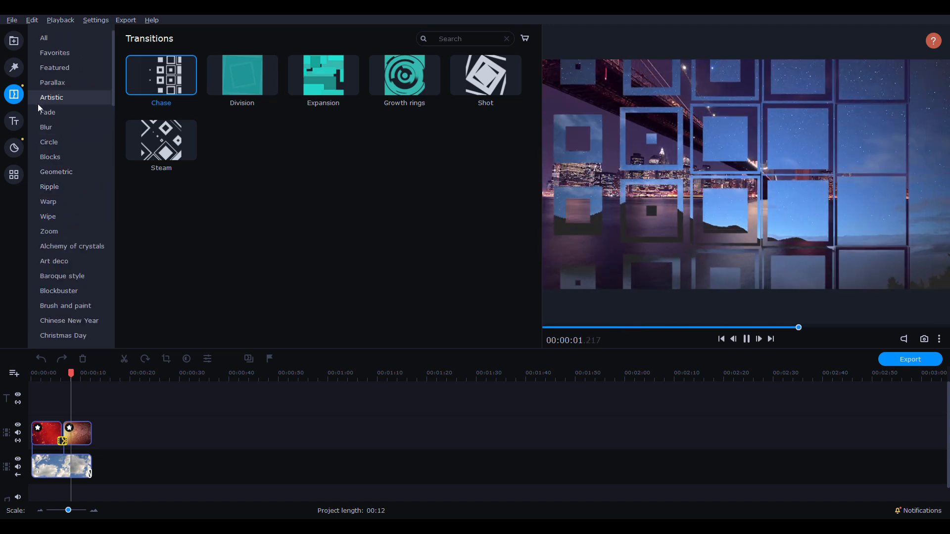
# Step: Insert the Bold blue intro video before the clouds clip and play through it
pyautogui.click(14, 121)
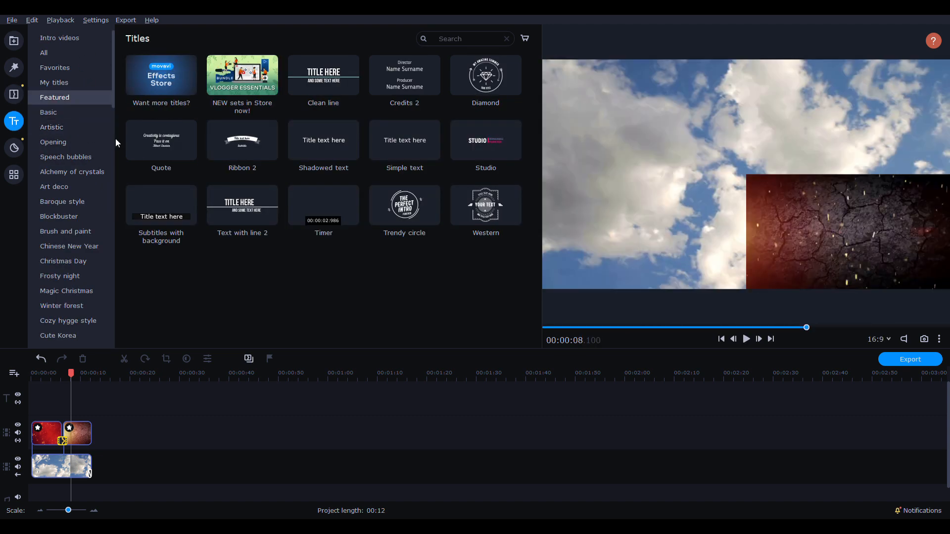
pyautogui.click(50, 113)
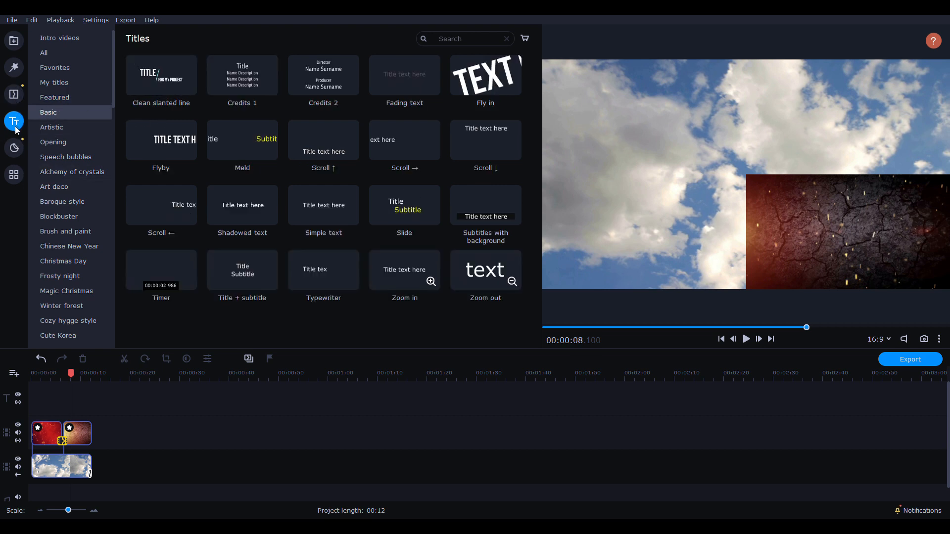
pyautogui.click(59, 42)
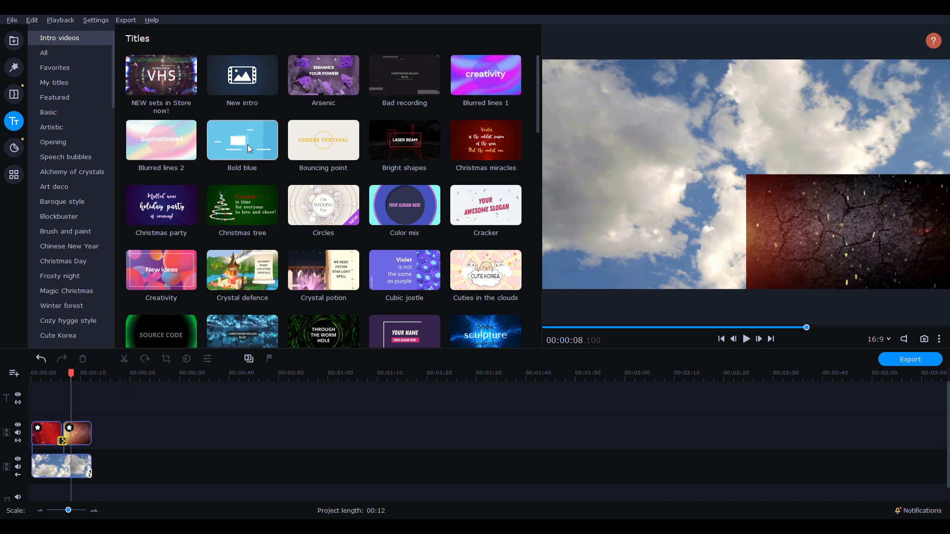
pyautogui.moveTo(242, 142); pyautogui.dragTo(44, 465)
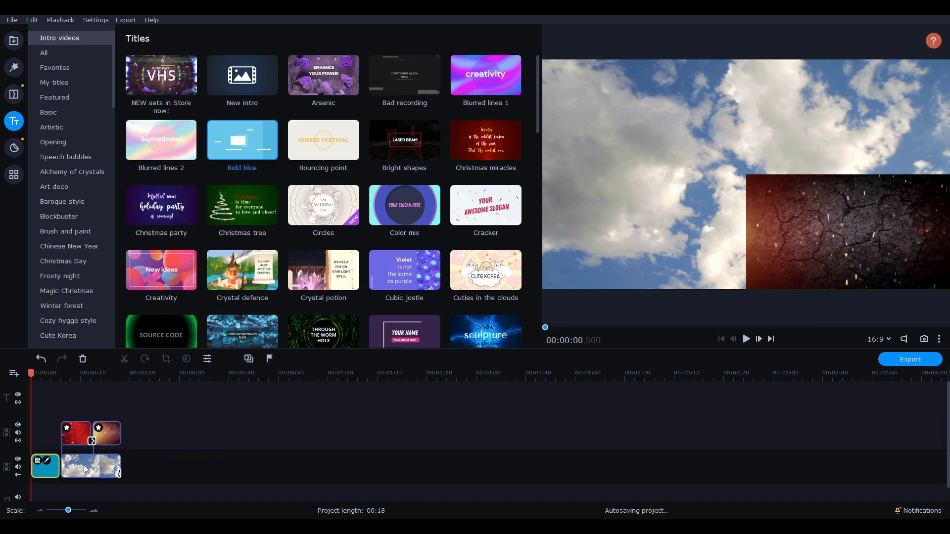
pyautogui.click(748, 340)
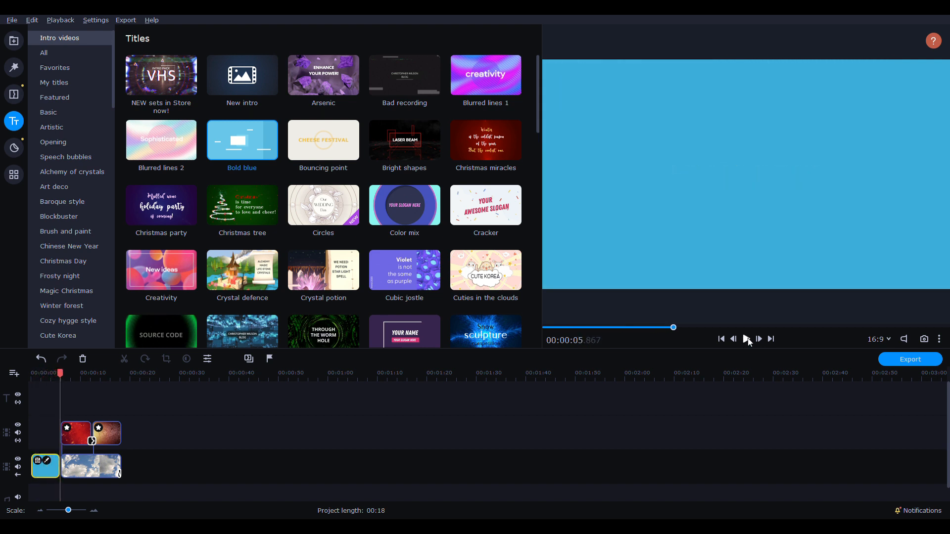
# Step: Open the Bold blue intro for editing, replace its LOCAL NEWS text with MOVAVI, and return to the main timeline
pyautogui.click(47, 460)
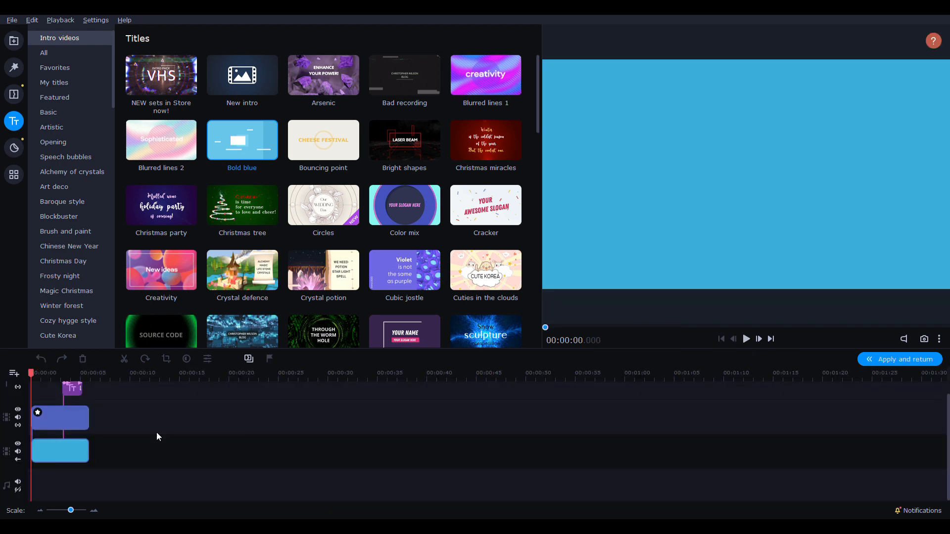
pyautogui.doubleClick(76, 390)
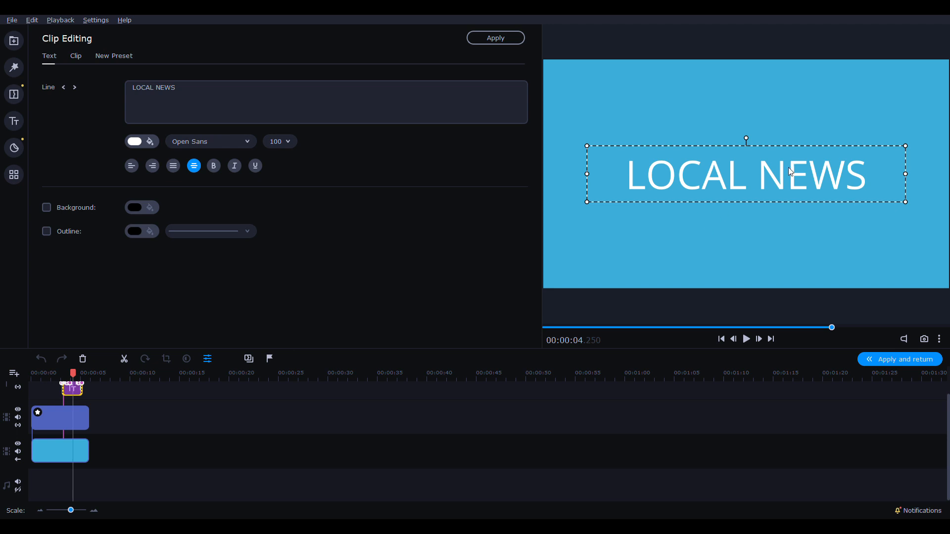
pyautogui.doubleClick(790, 173)
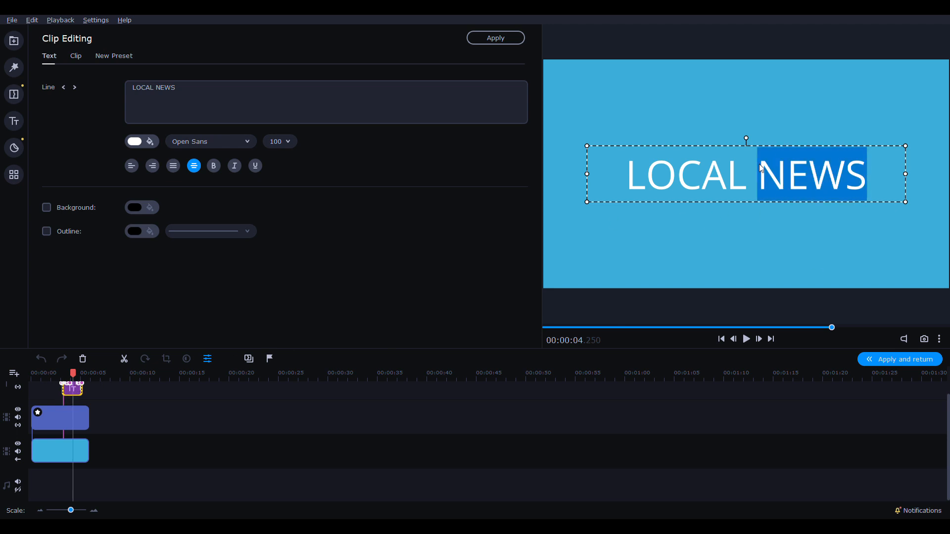
pyautogui.press('BackSpace')
pyautogui.press('BackSpace')
pyautogui.press('BackSpace')
pyautogui.press('BackSpace')
pyautogui.press('BackSpace')
pyautogui.press('BackSpace')
pyautogui.press('BackSpace')
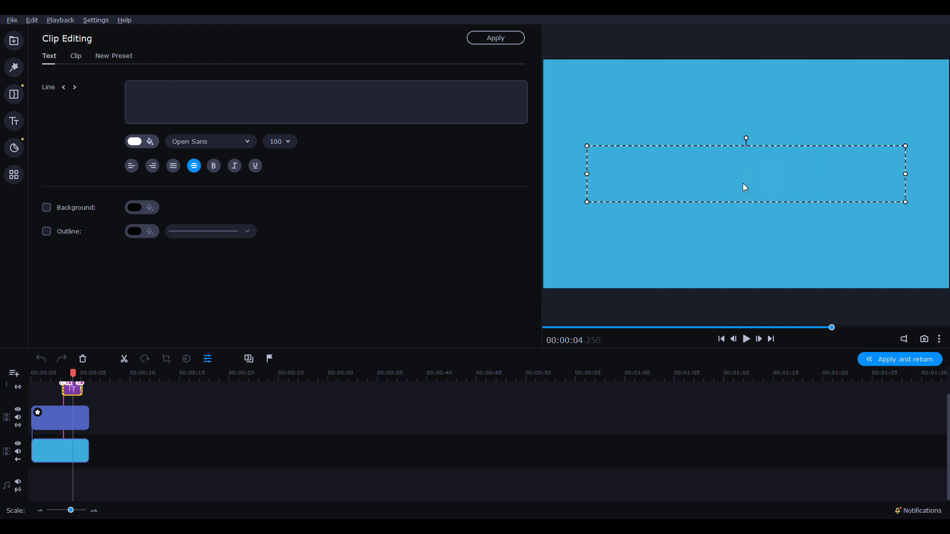
pyautogui.write('MOVAVIE!')
pyautogui.press('BackSpace')
pyautogui.press('BackSpace')
pyautogui.write('!')
pyautogui.press('BackSpace')
pyautogui.write('EEE!')
pyautogui.press('BackSpace')
pyautogui.press('BackSpace')
pyautogui.press('BackSpace')
pyautogui.press('BackSpace')
pyautogui.write('!')
pyautogui.press('BackSpace')
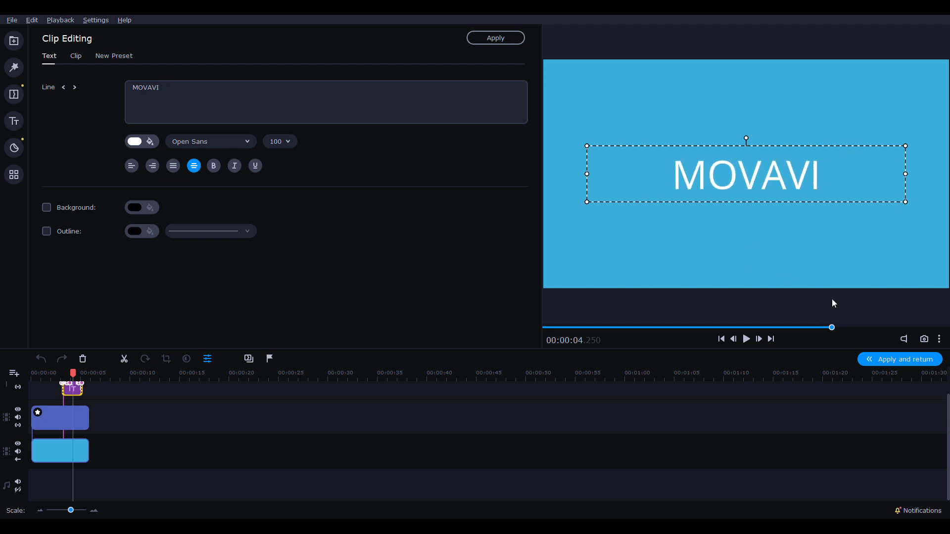
pyautogui.click(900, 359)
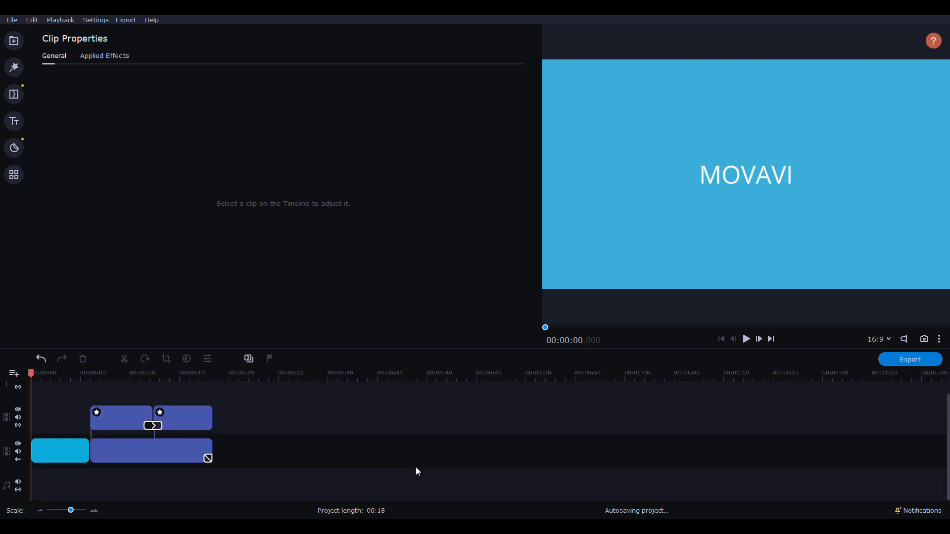
# Step: Add the Simple text title from the Basic titles above the overlay clips and move its text up, clear of the picture-in-picture
pyautogui.click(14, 122)
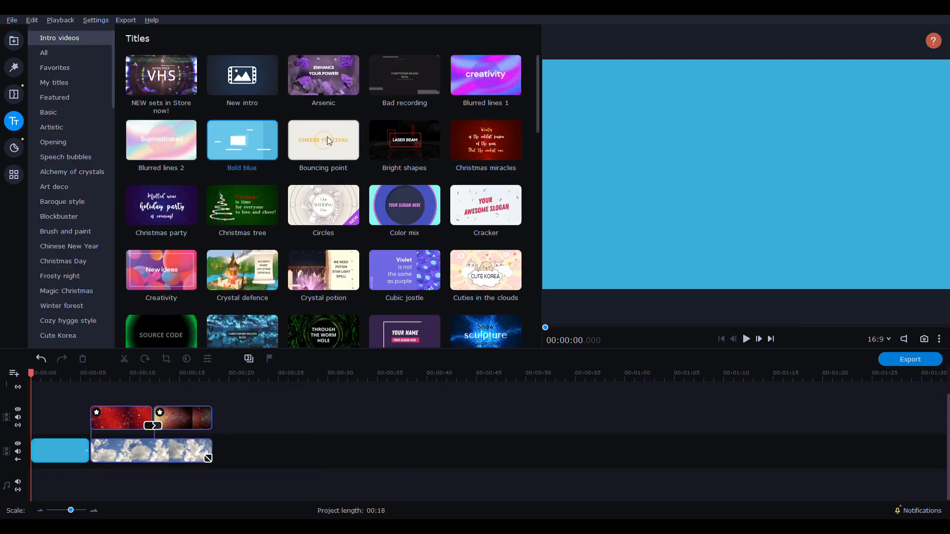
pyautogui.click(54, 53)
pyautogui.click(68, 68)
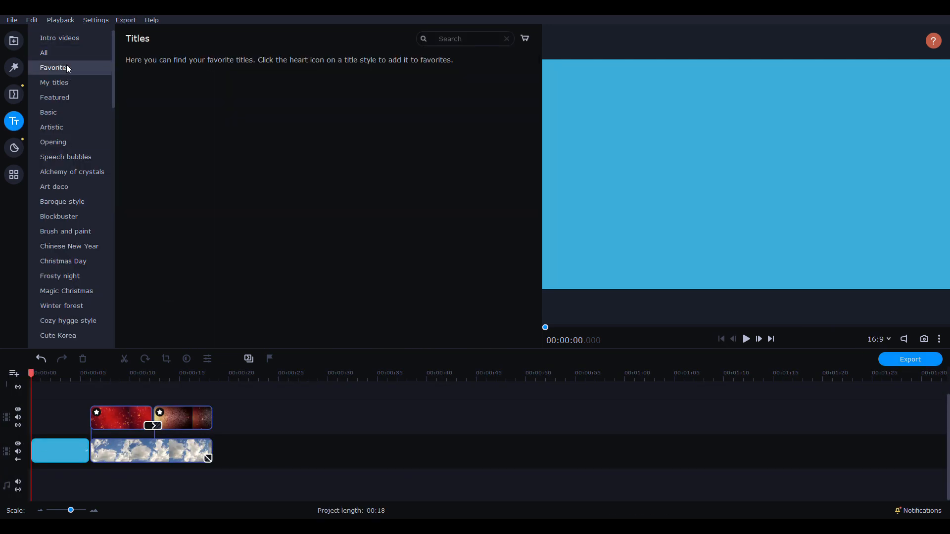
pyautogui.click(58, 82)
pyautogui.click(59, 96)
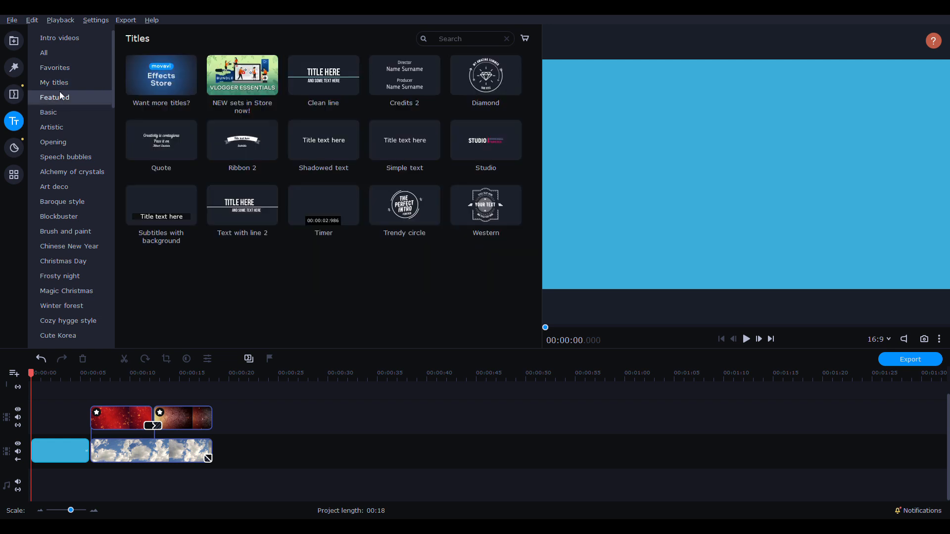
pyautogui.click(64, 109)
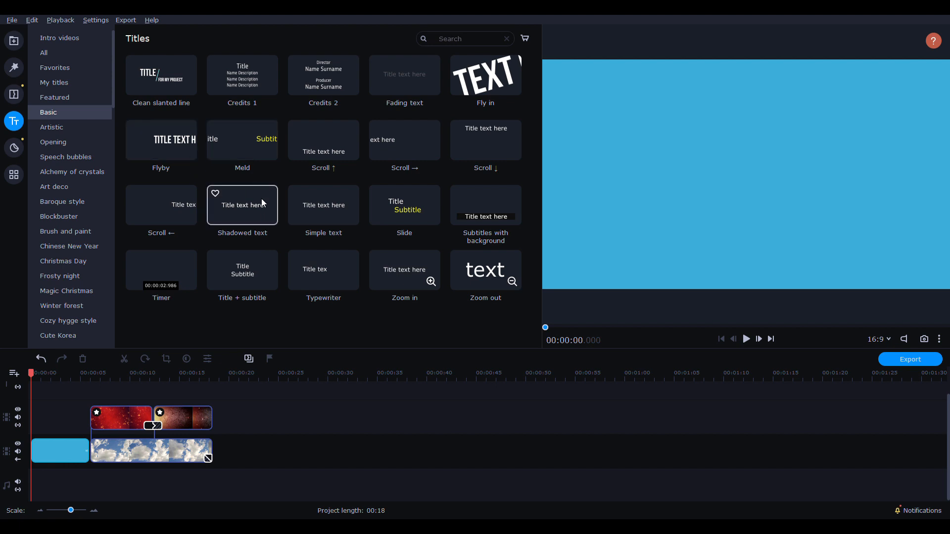
pyautogui.moveTo(327, 207); pyautogui.dragTo(114, 402)
pyautogui.click(160, 379)
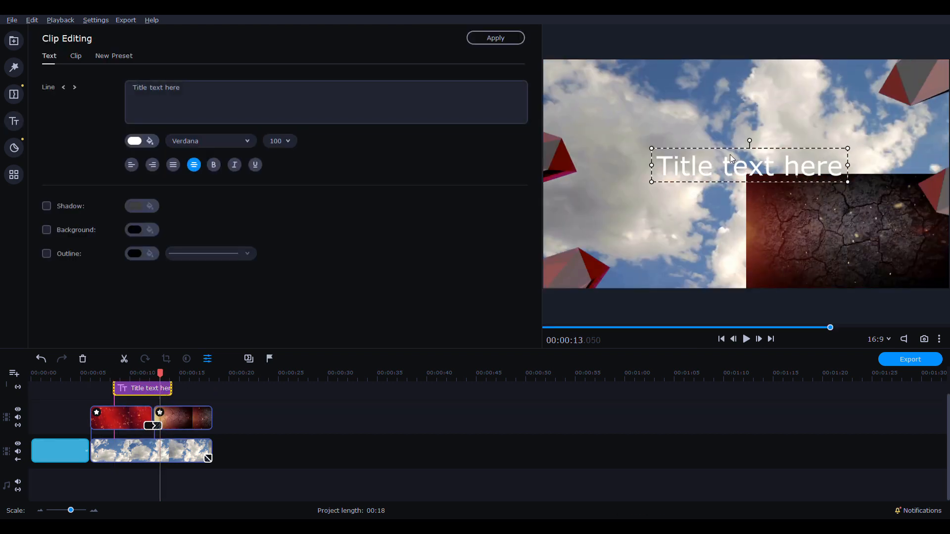
pyautogui.moveTo(748, 168); pyautogui.dragTo(711, 124)
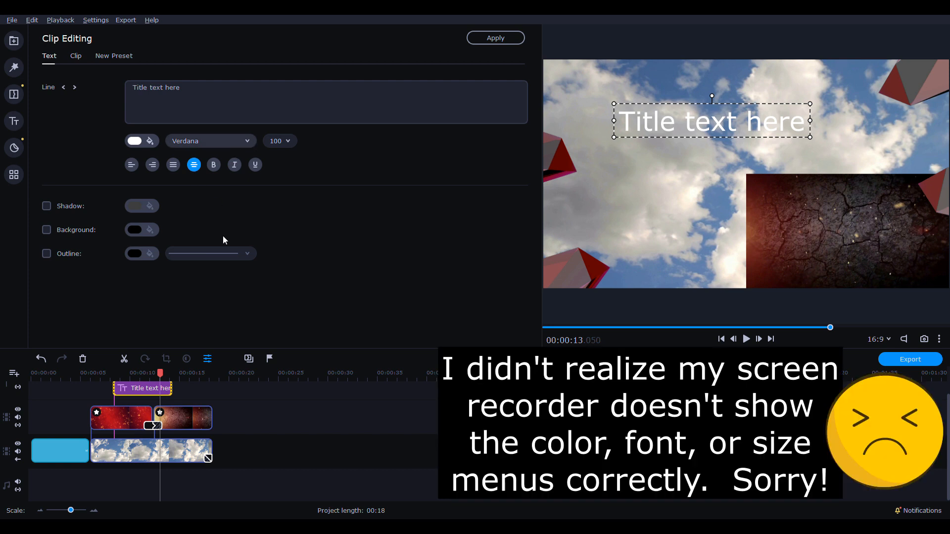
# Step: Try a semi-transparent black background behind the title text
pyautogui.click(46, 230)
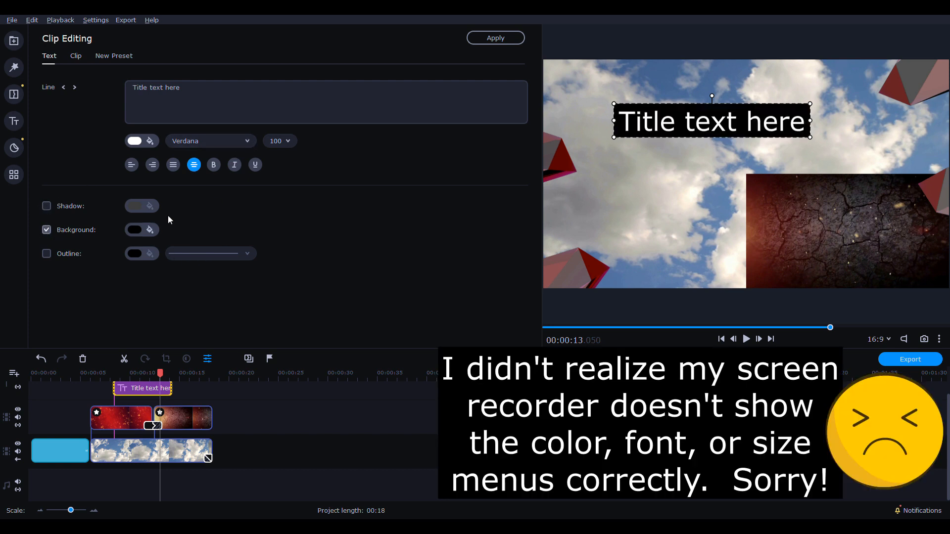
pyautogui.click(146, 229)
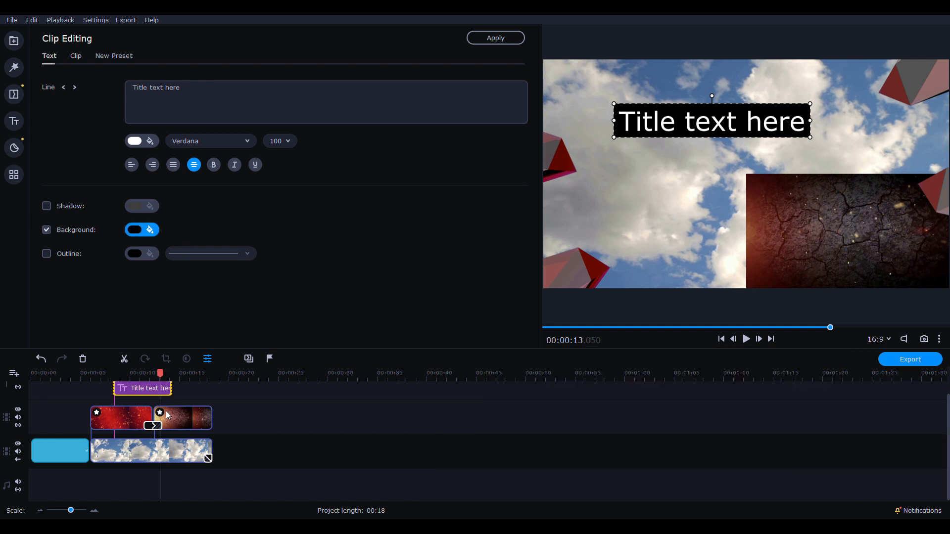
pyautogui.moveTo(163, 412)
pyautogui.mouseDown()
pyautogui.moveTo(147, 413)
pyautogui.moveTo(152, 420)
pyautogui.mouseUp()
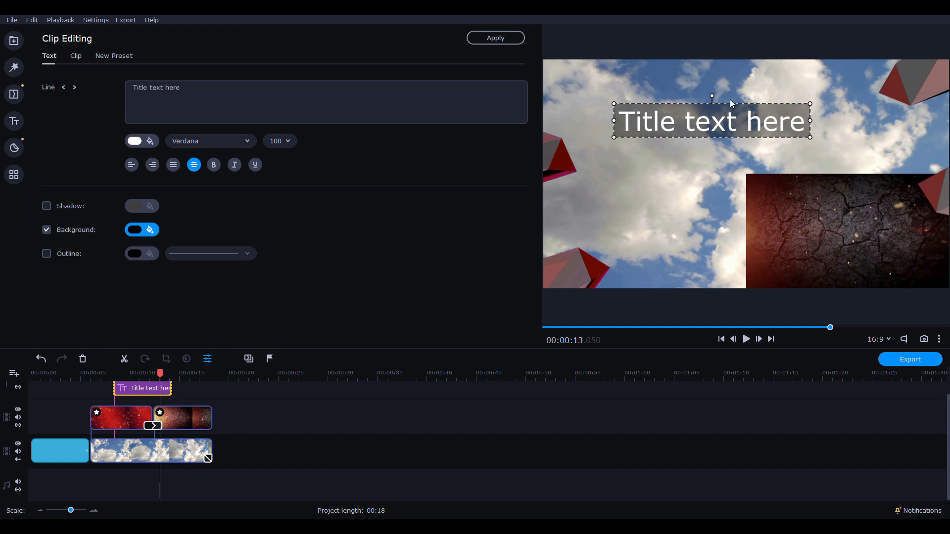
pyautogui.click(46, 229)
# Step: Try a thicker black outline and a shadow on the title text
pyautogui.click(46, 252)
pyautogui.click(212, 256)
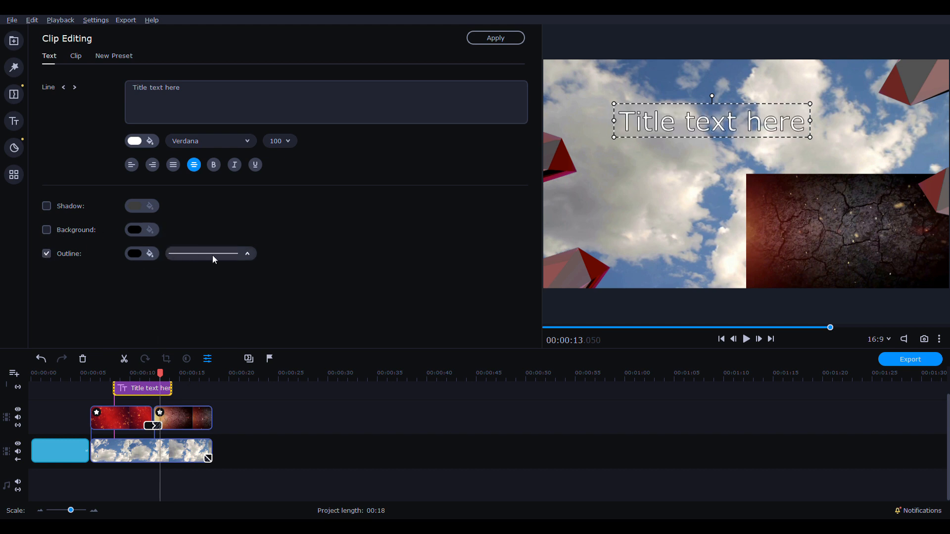
pyautogui.click(200, 314)
pyautogui.click(46, 206)
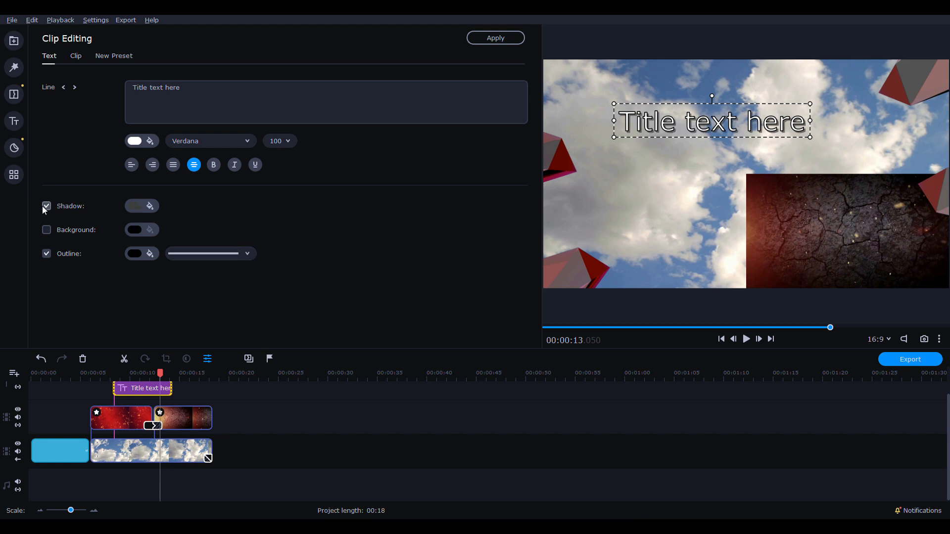
pyautogui.click(46, 207)
pyautogui.click(46, 254)
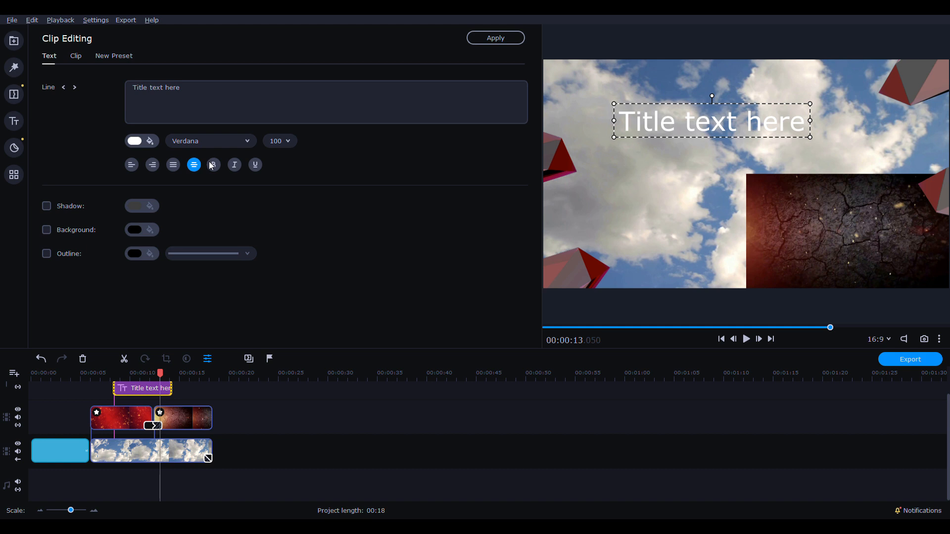
# Step: Select all of the title text, set its font to Akrobat Black and make it italic
pyautogui.click(194, 97)
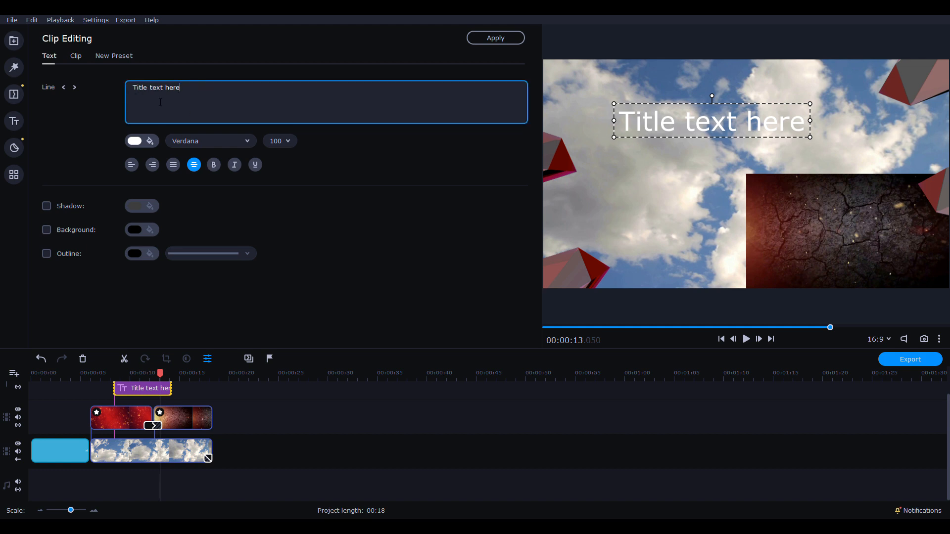
pyautogui.doubleClick(631, 128)
pyautogui.click(806, 127)
pyautogui.moveTo(806, 128); pyautogui.dragTo(587, 128)
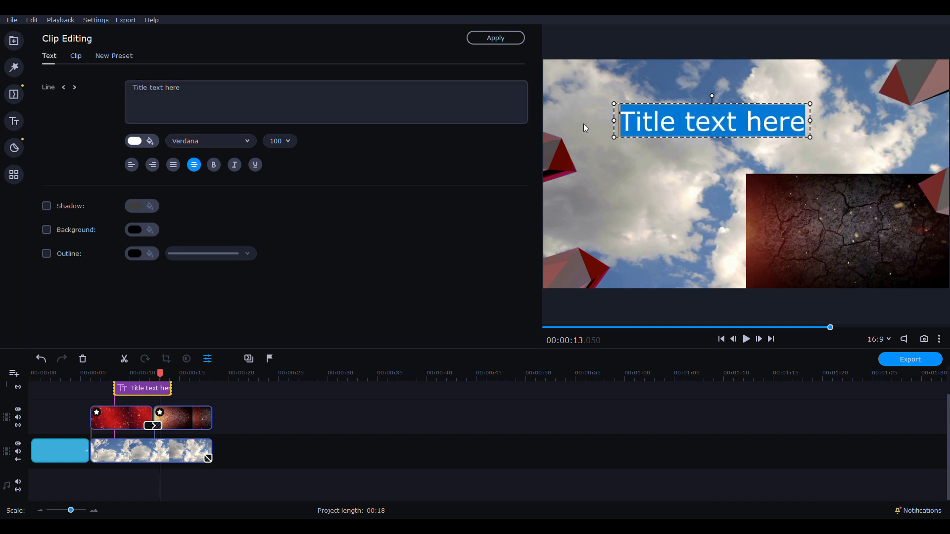
pyautogui.click(250, 141)
pyautogui.click(210, 187)
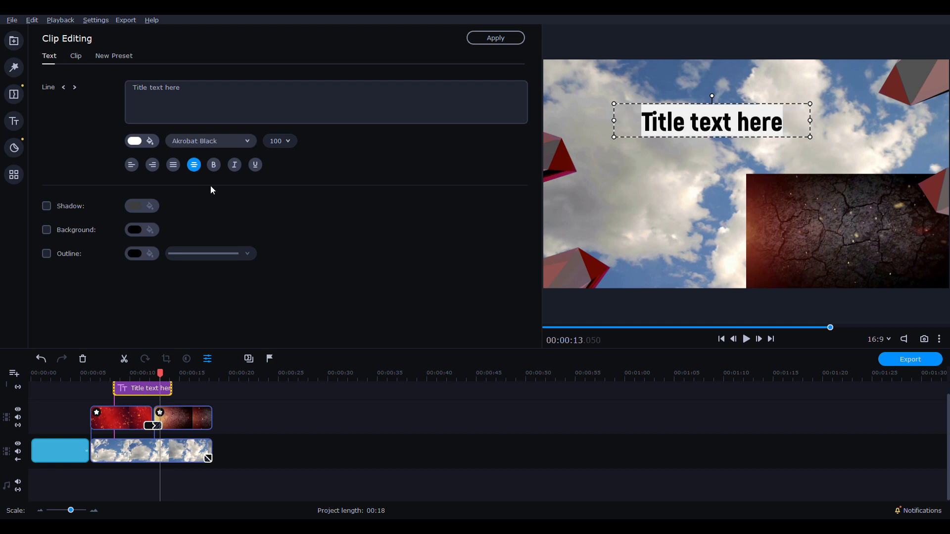
pyautogui.click(214, 165)
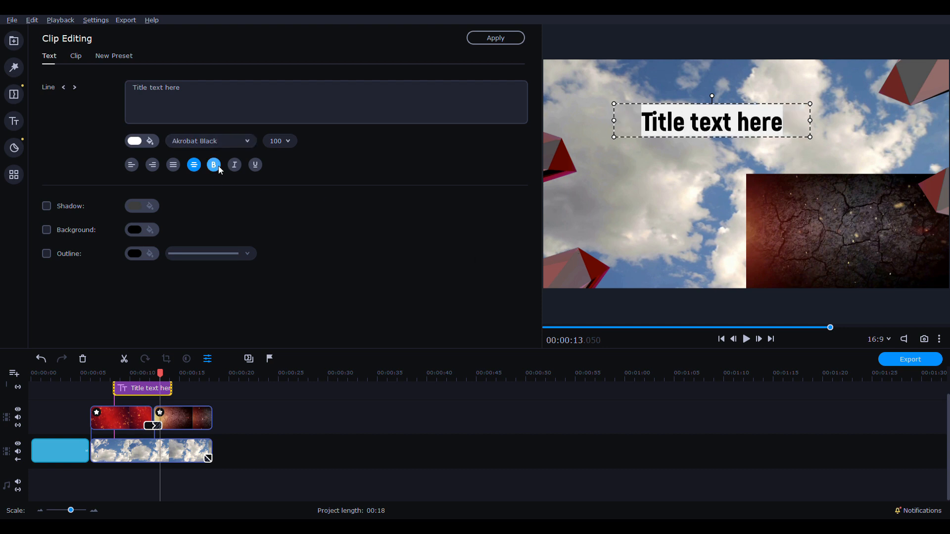
pyautogui.click(232, 170)
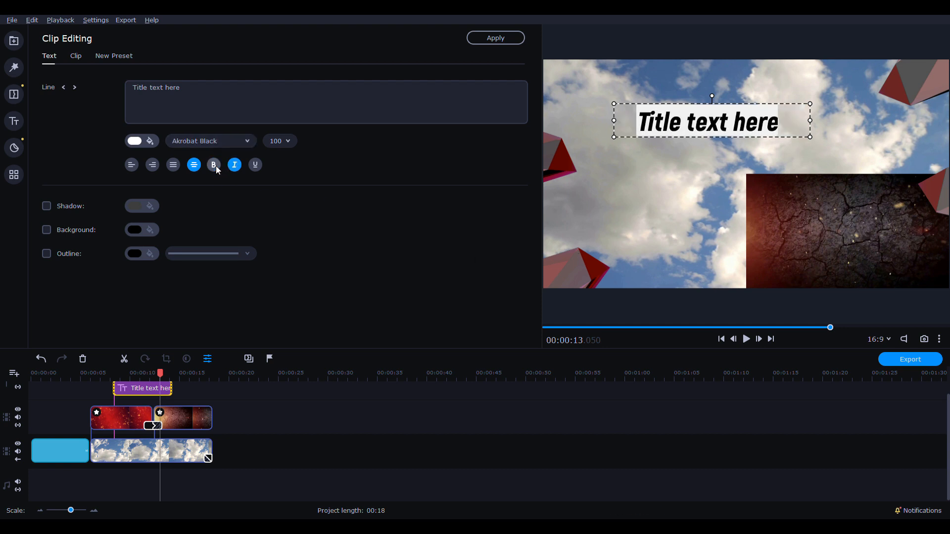
# Step: Colour the title text red, then enlarge it and position it across the upper middle of the frame
pyautogui.click(148, 204)
pyautogui.click(743, 144)
pyautogui.click(797, 123)
pyautogui.moveTo(811, 142); pyautogui.dragTo(837, 147)
pyautogui.moveTo(756, 147); pyautogui.dragTo(789, 149)
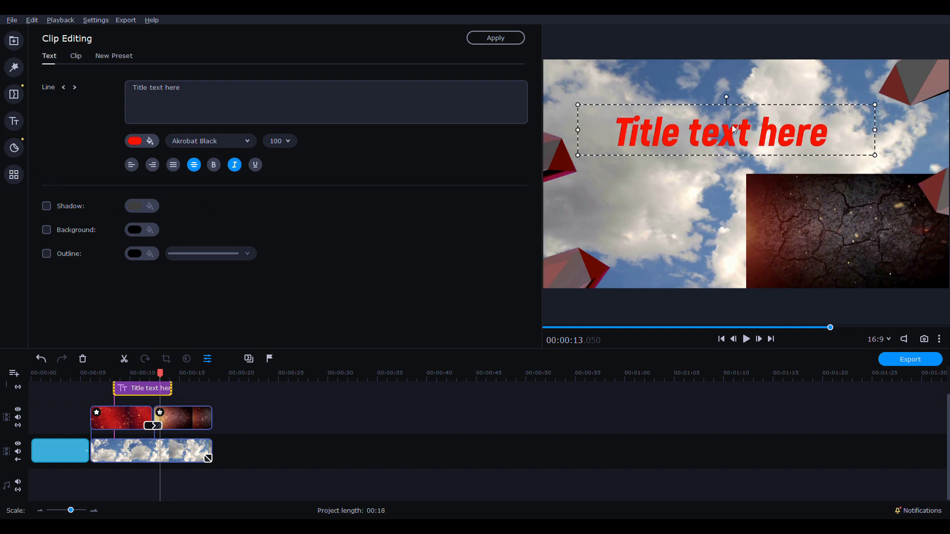
pyautogui.click(216, 416)
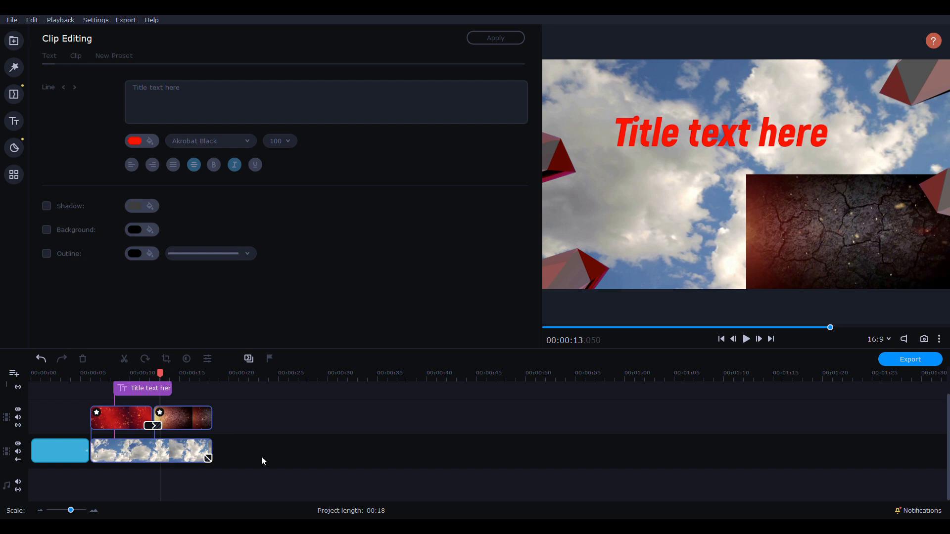
# Step: Preview several Basic titles, including Meld, Fly in, Credits 2 and Clean slanted line
pyautogui.click(17, 122)
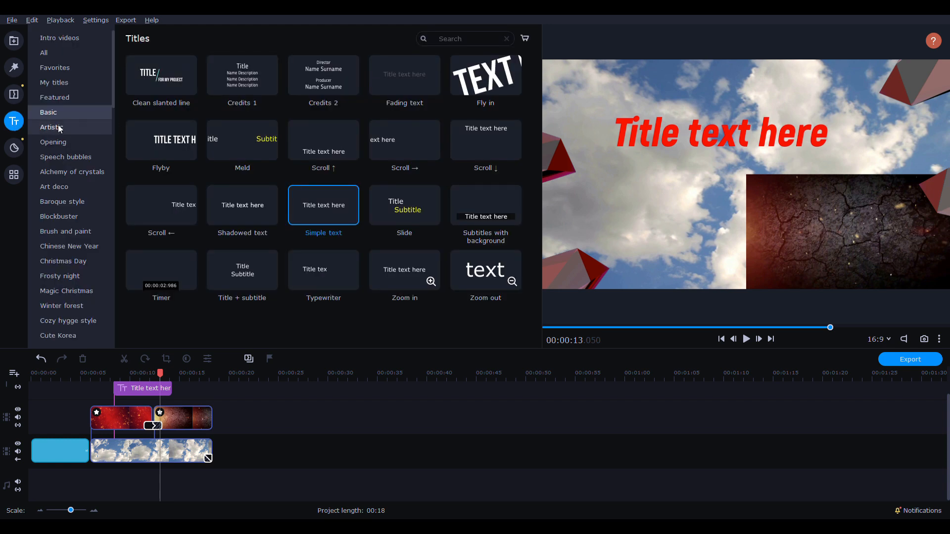
pyautogui.click(258, 137)
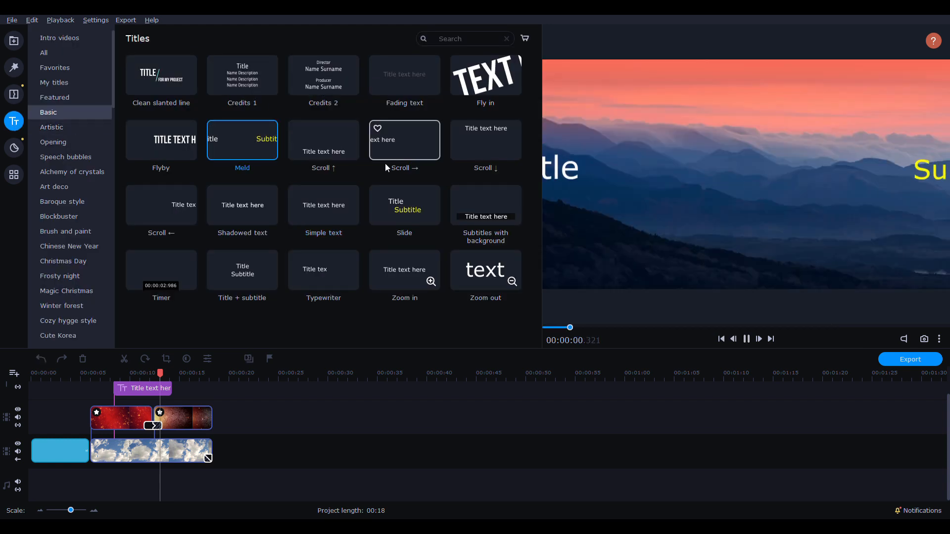
pyautogui.click(494, 87)
pyautogui.click(327, 88)
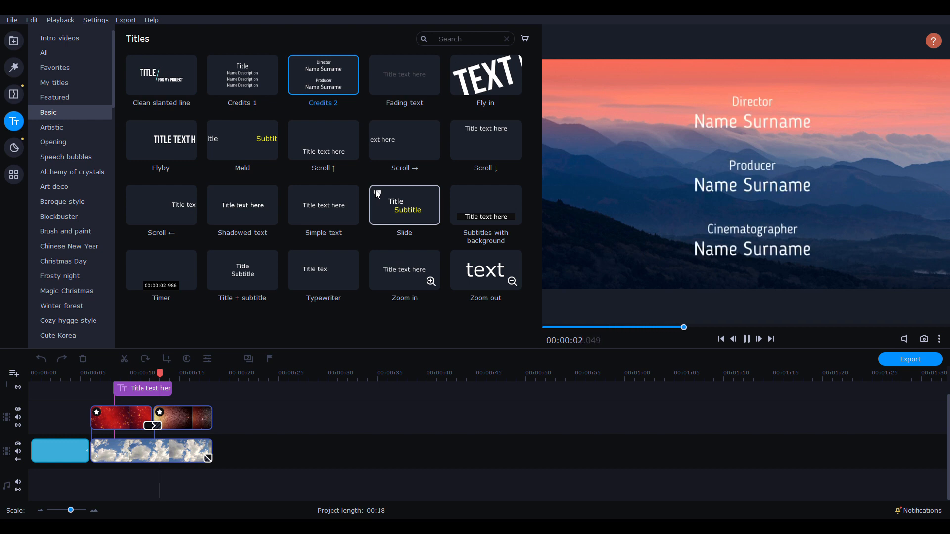
pyautogui.click(178, 81)
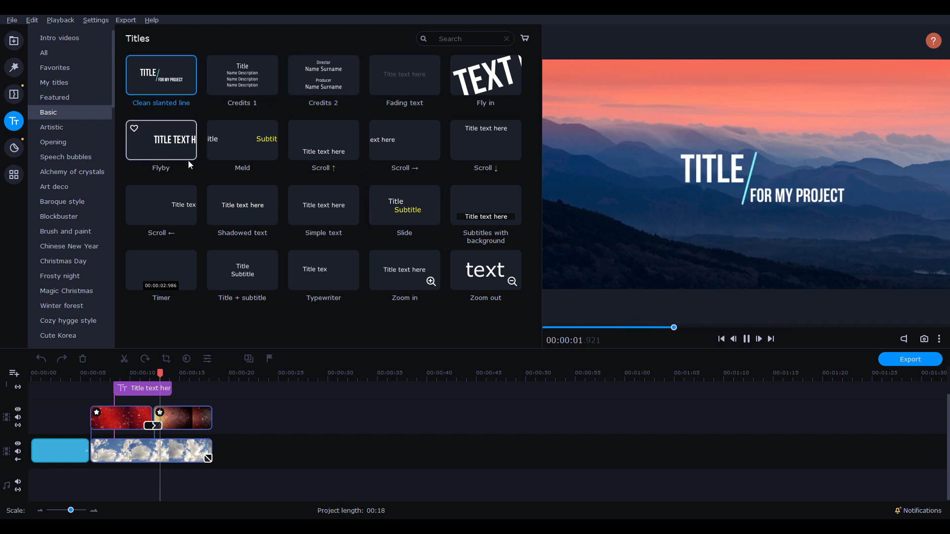
pyautogui.click(244, 146)
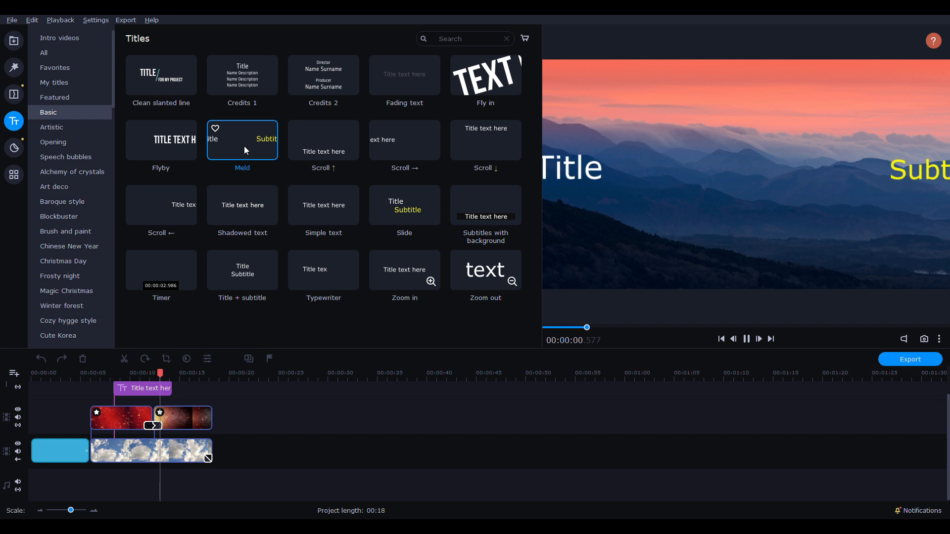
# Step: Preview several Artistic titles, including 3D placard, Clean circle, Sun and Text with line 1
pyautogui.click(79, 129)
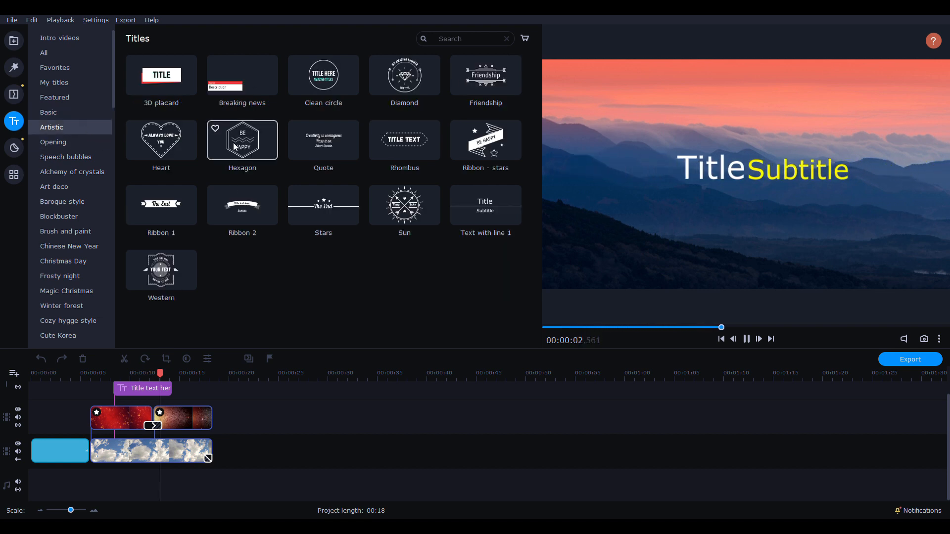
pyautogui.click(180, 83)
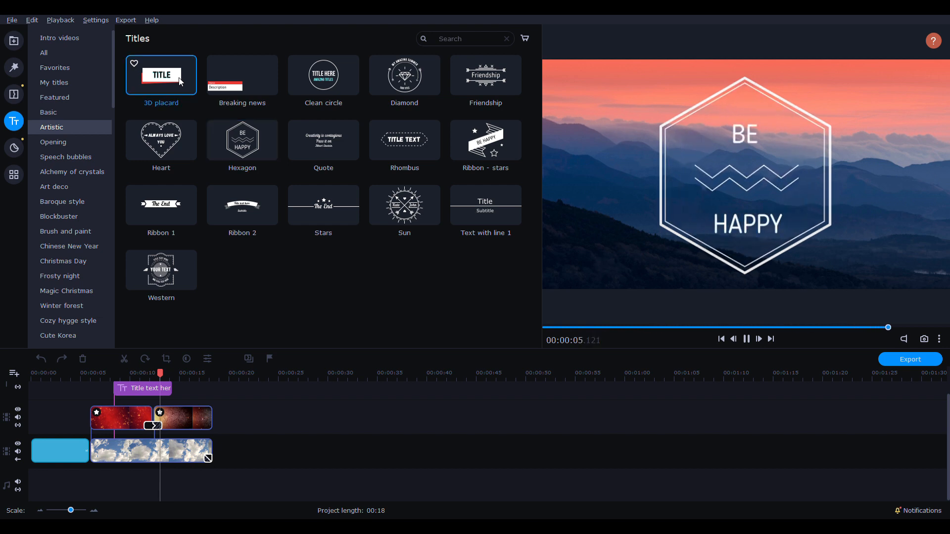
pyautogui.click(322, 85)
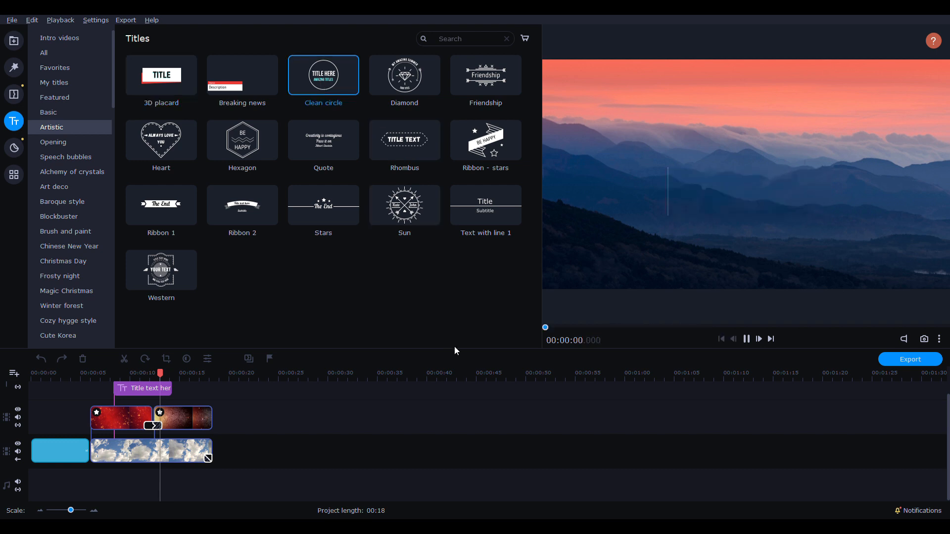
pyautogui.click(415, 218)
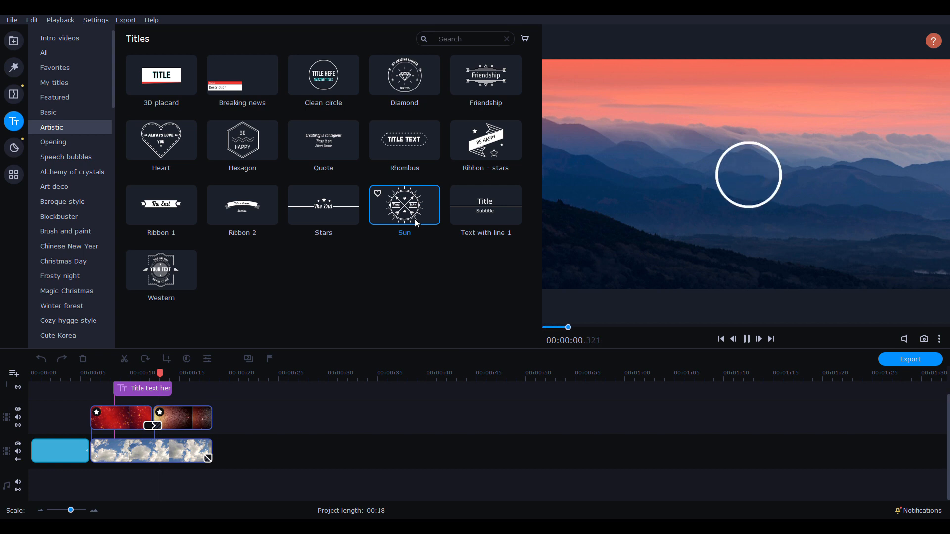
pyautogui.click(504, 209)
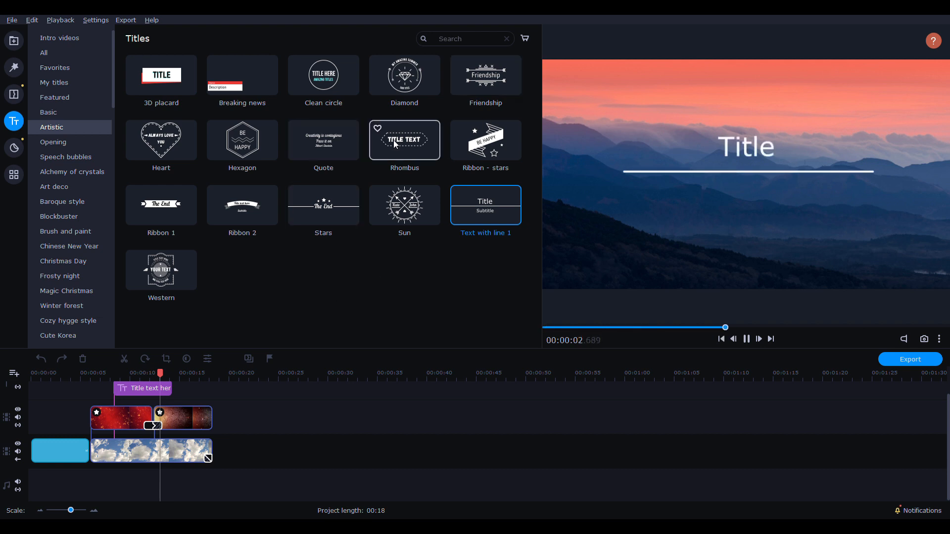
# Step: Preview the Opening titles Lower third, Clean contrast and Clean line
pyautogui.click(65, 143)
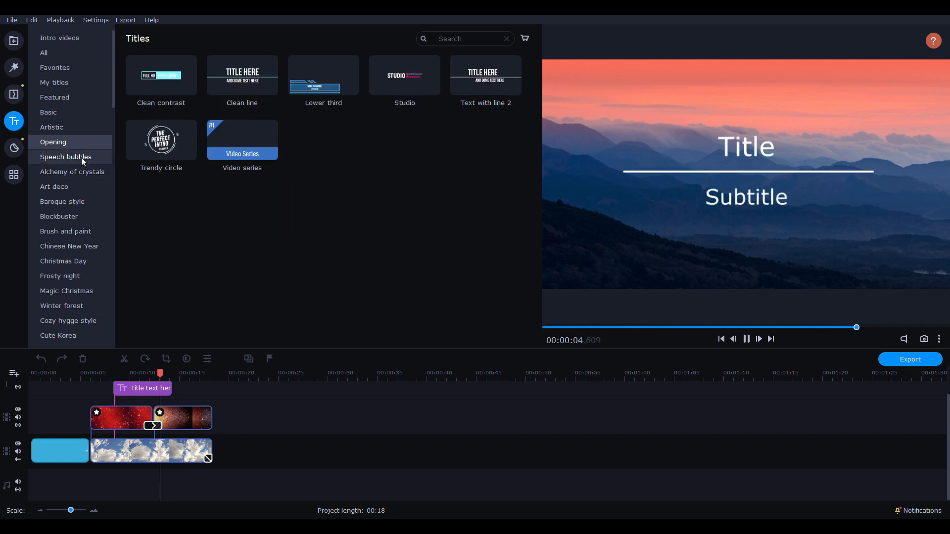
pyautogui.click(317, 90)
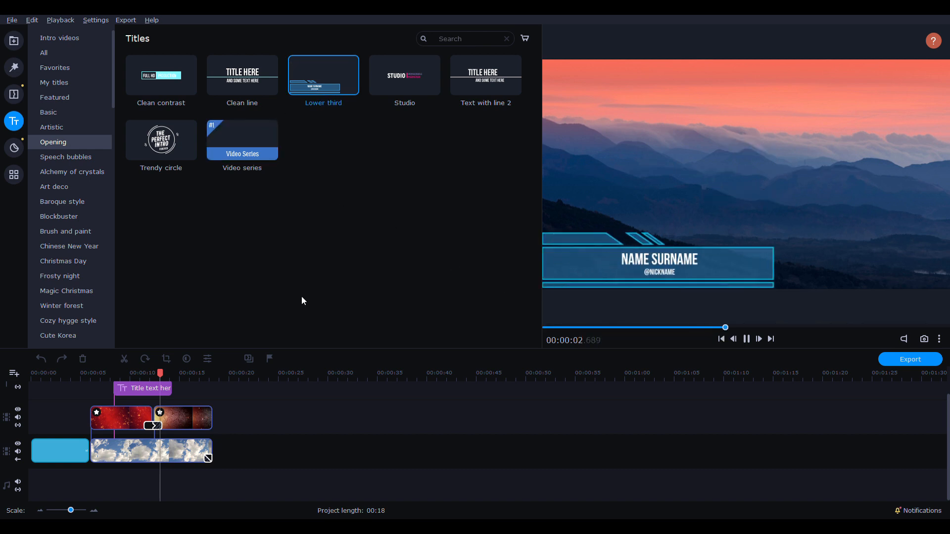
pyautogui.click(190, 81)
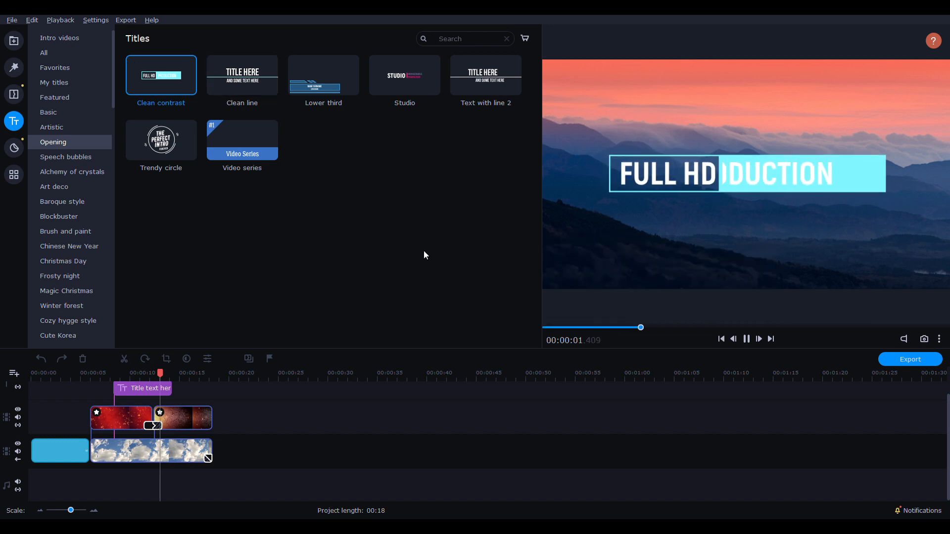
pyautogui.click(243, 77)
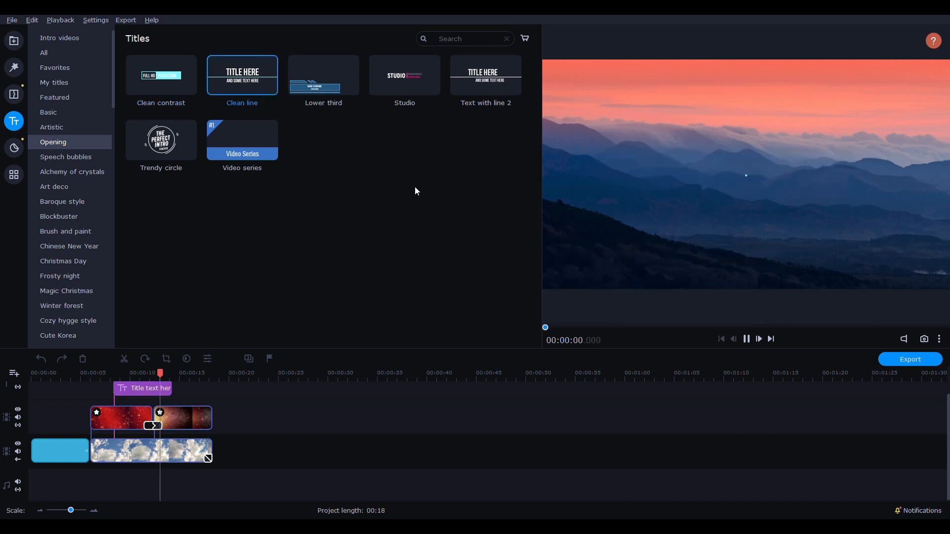
# Step: Try the Speech bubble 1 title over the video, adjusting the bubble's pointer, and delete it from the timeline
pyautogui.click(89, 161)
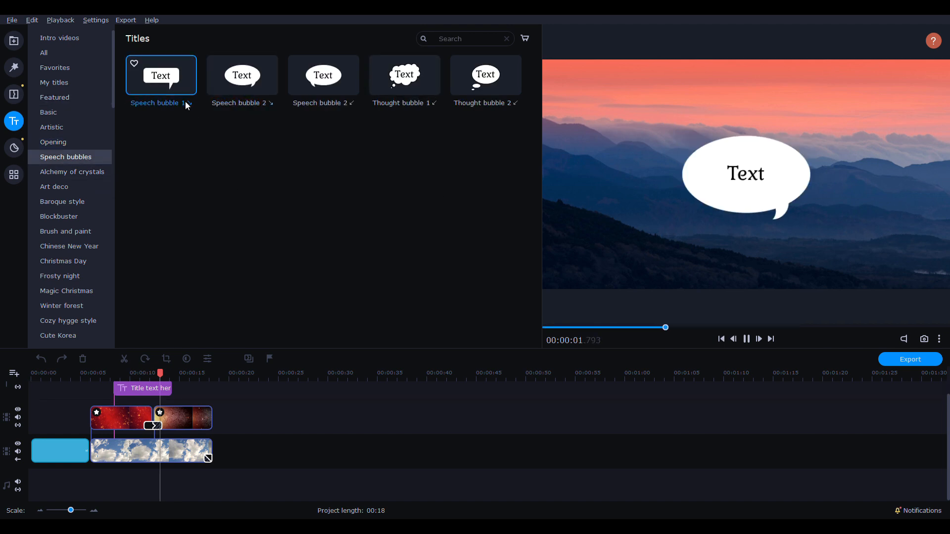
pyautogui.moveTo(161, 83); pyautogui.dragTo(677, 188)
pyautogui.click(776, 226)
pyautogui.moveTo(781, 232)
pyautogui.mouseDown()
pyautogui.moveTo(822, 236)
pyautogui.moveTo(751, 222)
pyautogui.moveTo(674, 236)
pyautogui.moveTo(651, 219)
pyautogui.moveTo(788, 229)
pyautogui.mouseUp()
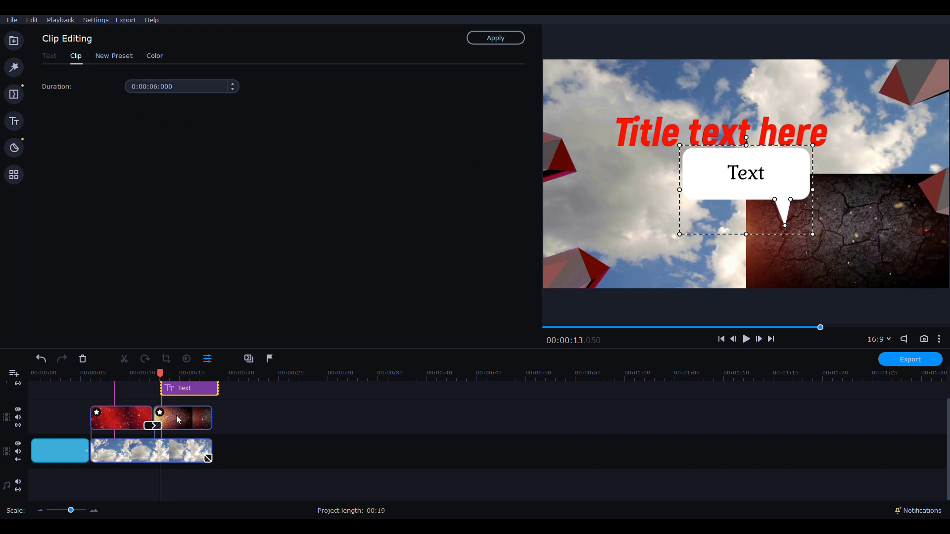
pyautogui.click(186, 391)
pyautogui.press('Delete')
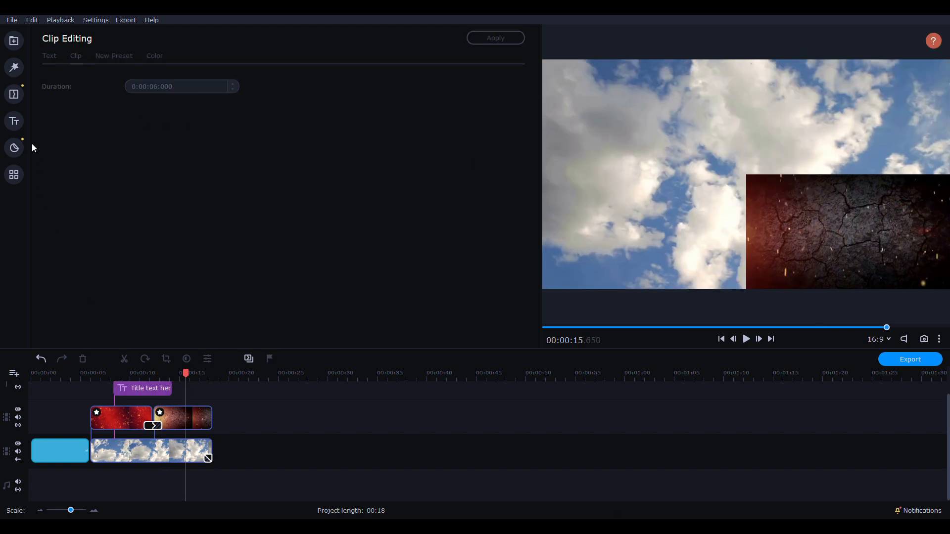
# Step: Browse the Alchemy of crystals titles
pyautogui.click(20, 118)
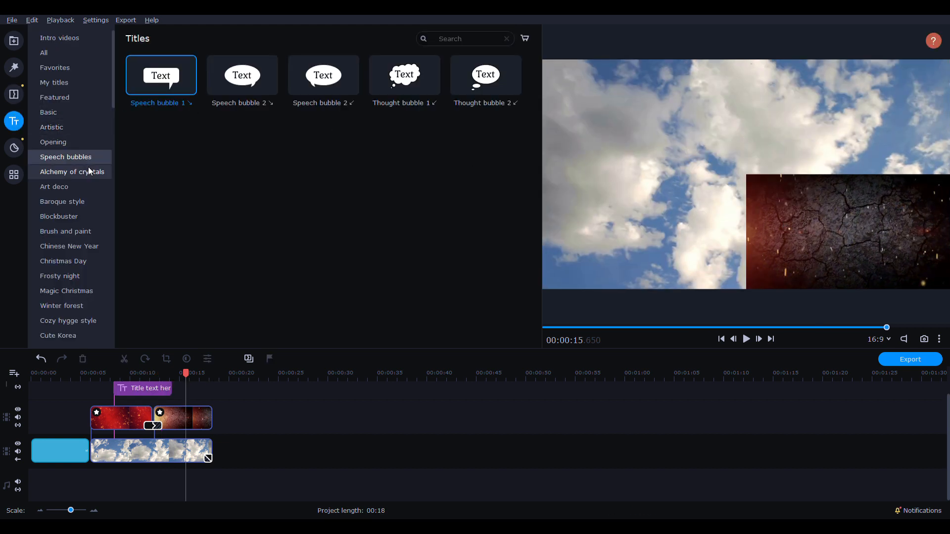
pyautogui.click(75, 182)
pyautogui.click(75, 173)
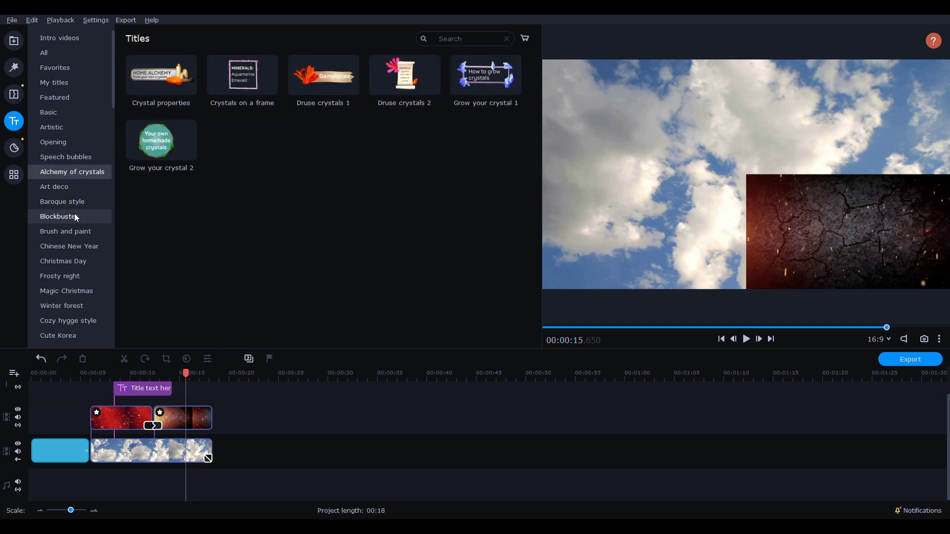
# Step: Add the :'D sticker from the Featured stickers at the playhead and move it beside the picture-in-picture, over the clouds
pyautogui.click(14, 147)
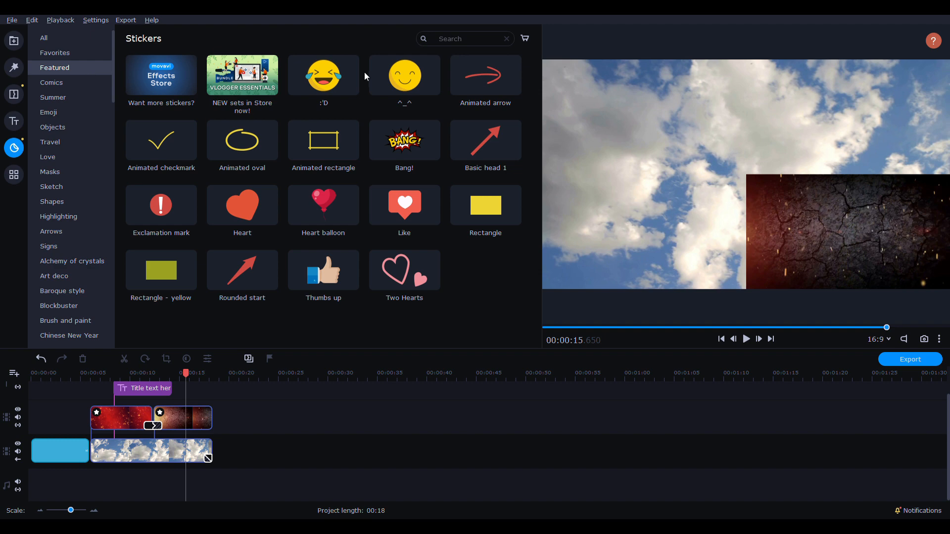
pyautogui.moveTo(324, 76); pyautogui.dragTo(184, 394)
pyautogui.moveTo(715, 230); pyautogui.dragTo(617, 238)
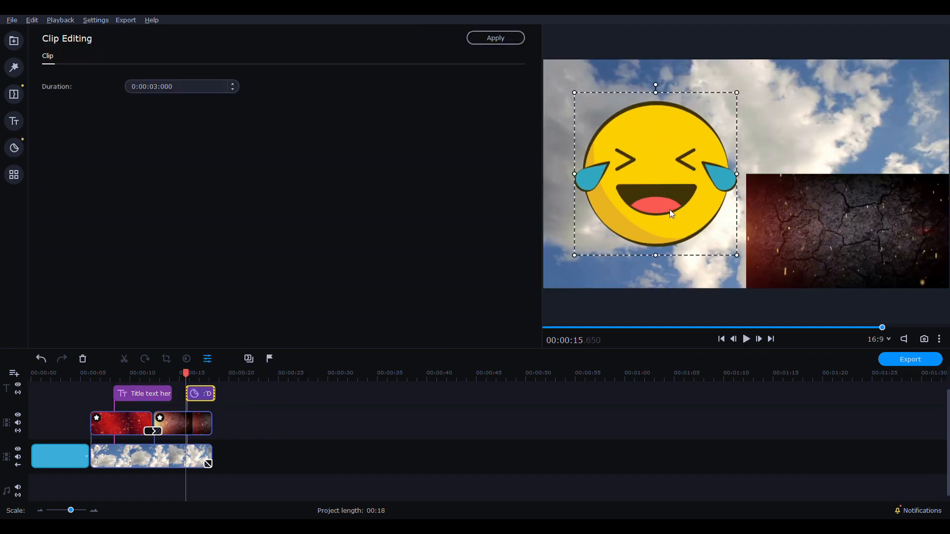
# Step: Play back the section around the :'D sticker, starting shortly before its clip
pyautogui.click(177, 376)
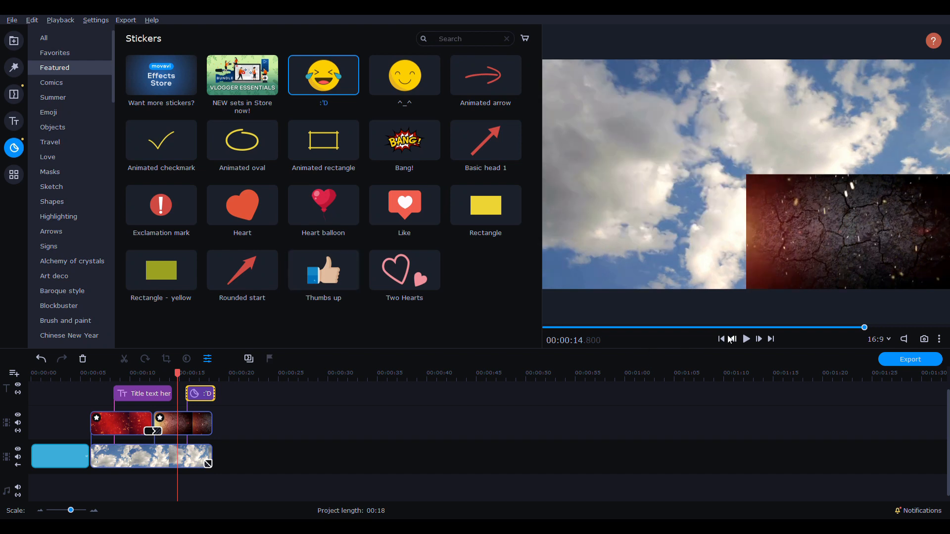
pyautogui.click(746, 340)
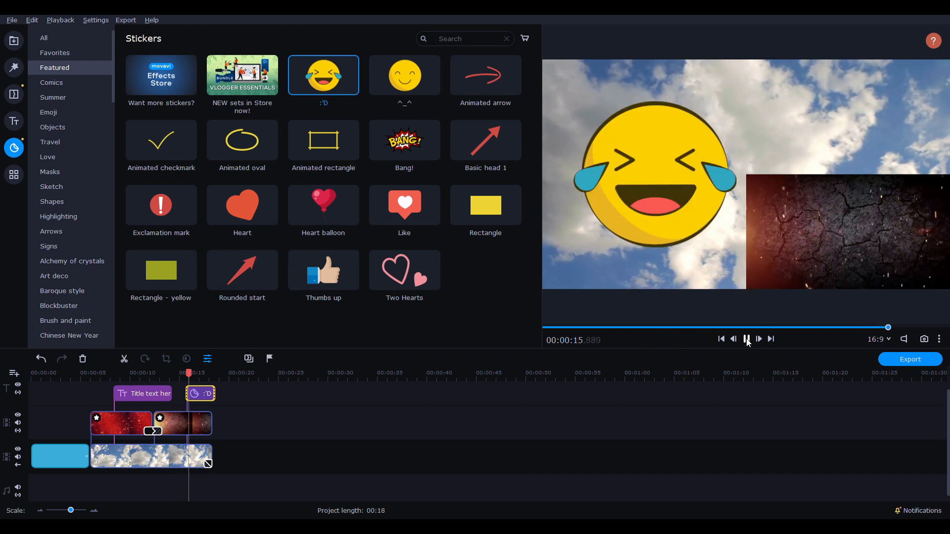
pyautogui.click(746, 339)
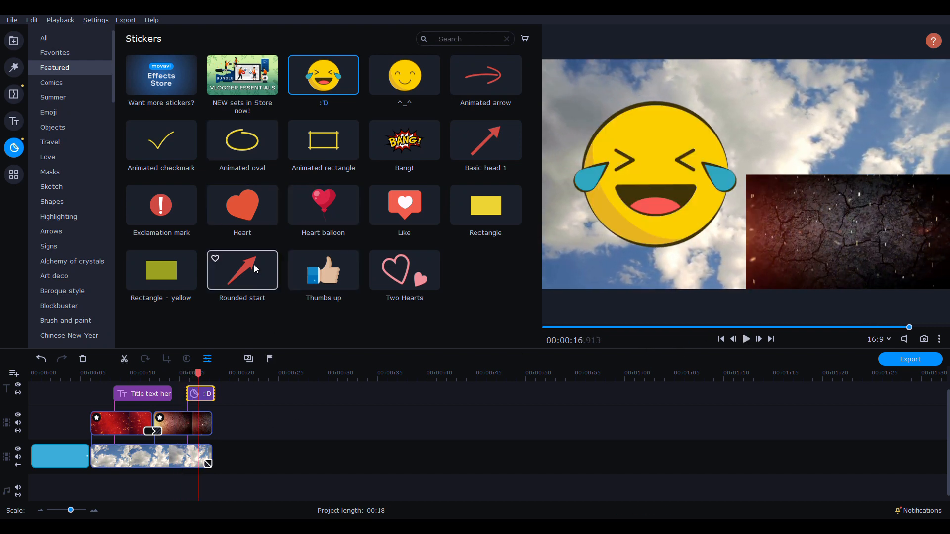
# Step: Preview the Animated oval sticker and add it to the title track, starting slightly before the :'D sticker clip
pyautogui.click(247, 143)
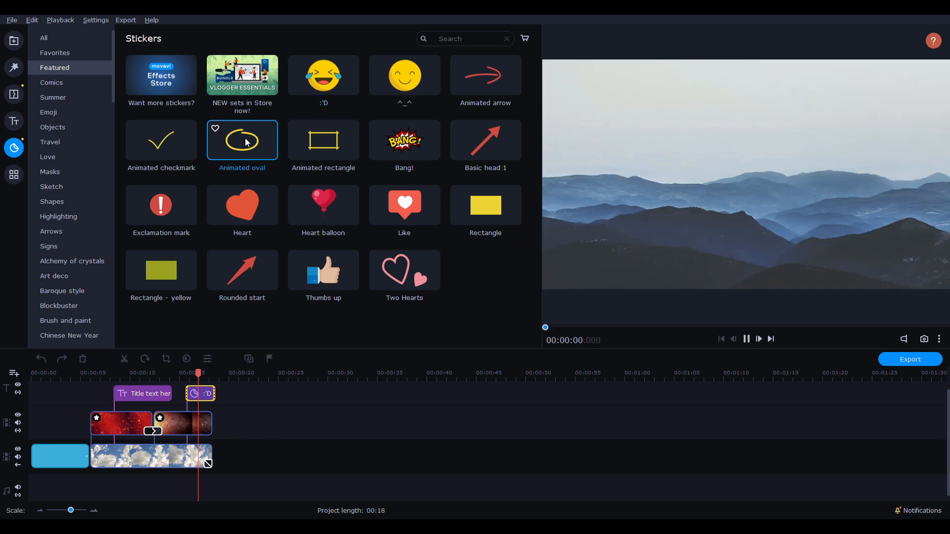
pyautogui.moveTo(264, 152); pyautogui.dragTo(181, 398)
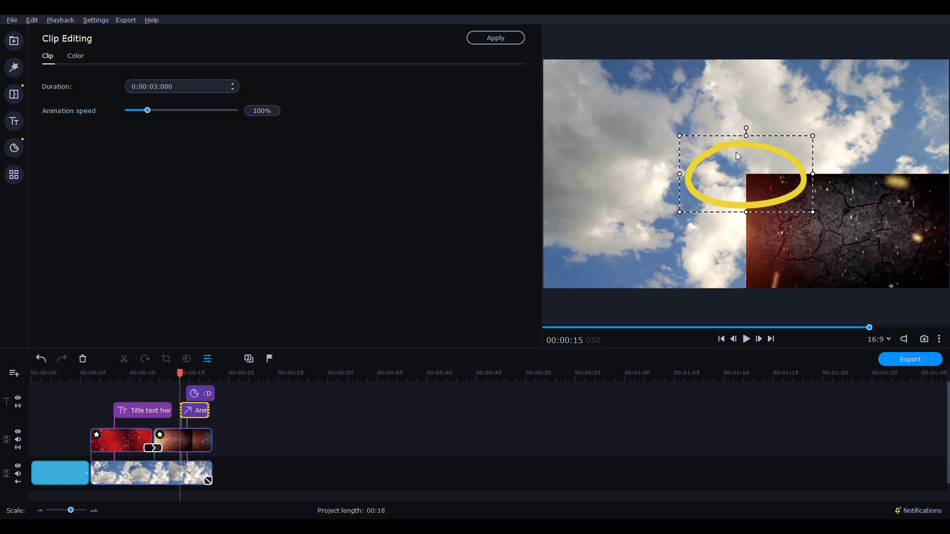
# Step: Reshape the animated oval into a large circle around the emoji's position and change its fill colour to red
pyautogui.moveTo(681, 137); pyautogui.dragTo(595, 89)
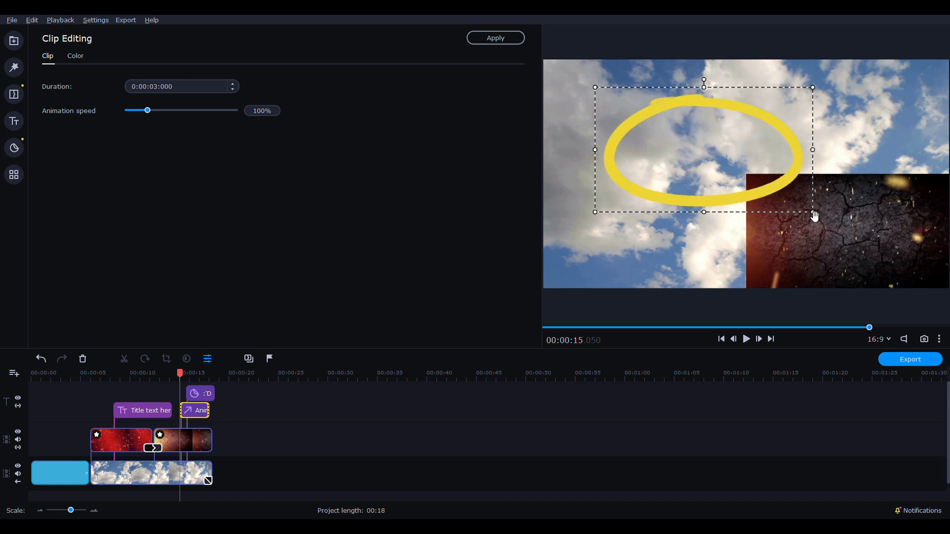
pyautogui.moveTo(813, 214); pyautogui.dragTo(776, 194)
pyautogui.moveTo(688, 194); pyautogui.dragTo(685, 278)
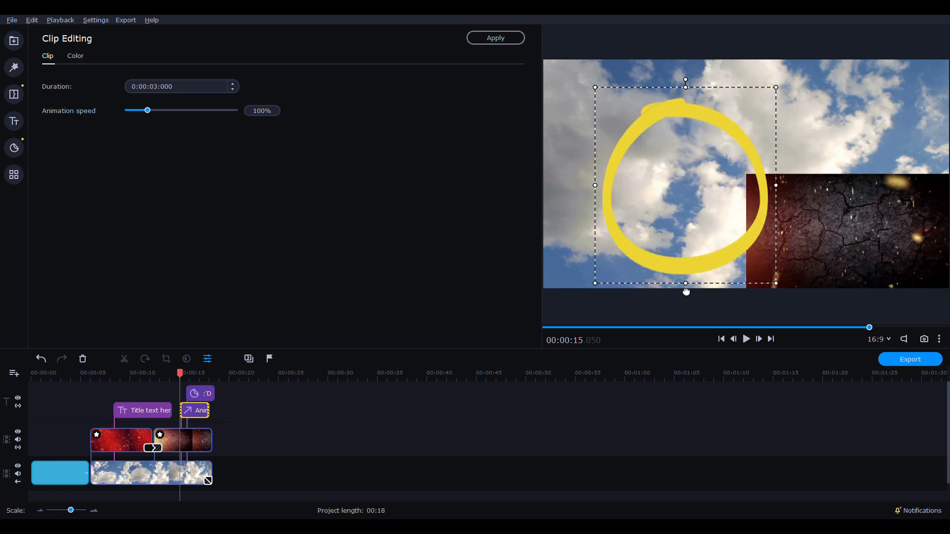
pyautogui.moveTo(749, 186)
pyautogui.mouseDown()
pyautogui.moveTo(726, 179)
pyautogui.moveTo(735, 177)
pyautogui.mouseUp()
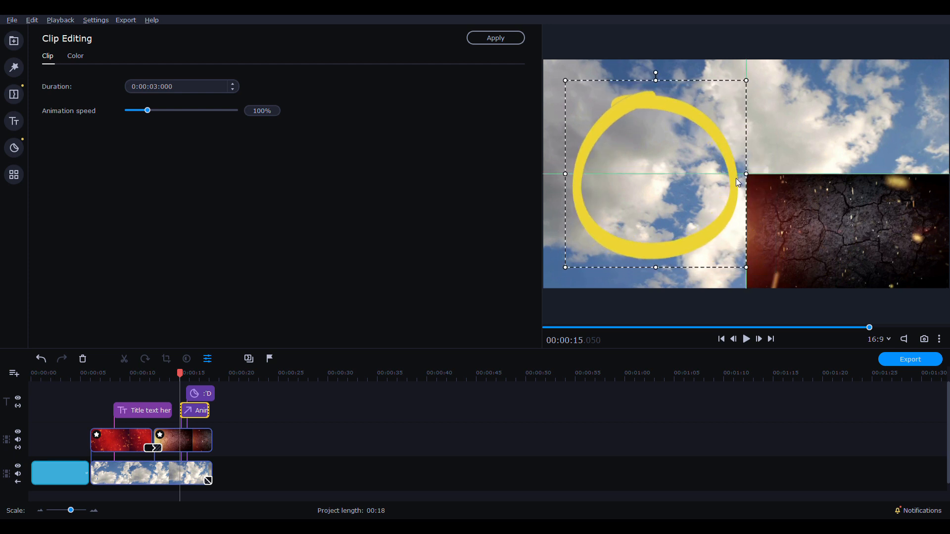
pyautogui.click(72, 58)
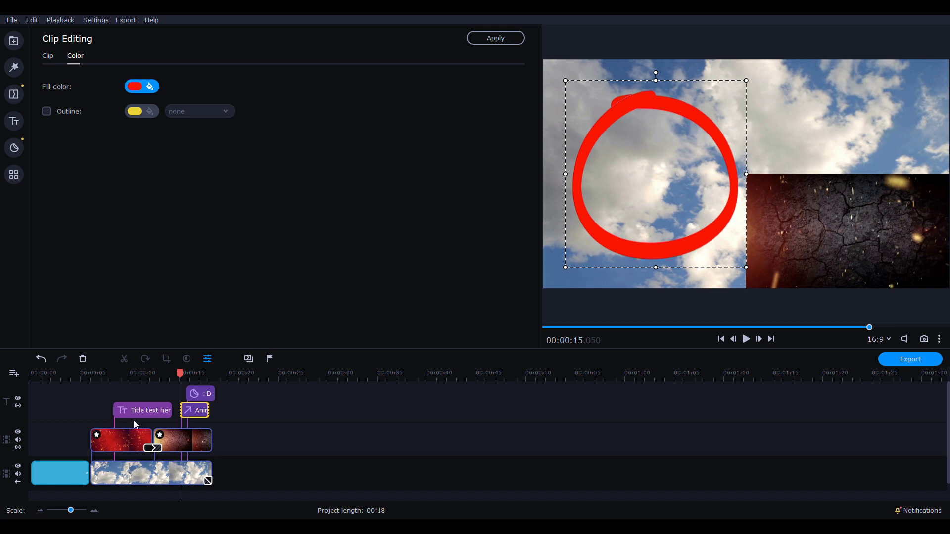
# Step: Extend the :'D sticker clip at both ends so it runs from 00:00:14.300 to 00:00:19.300
pyautogui.click(195, 397)
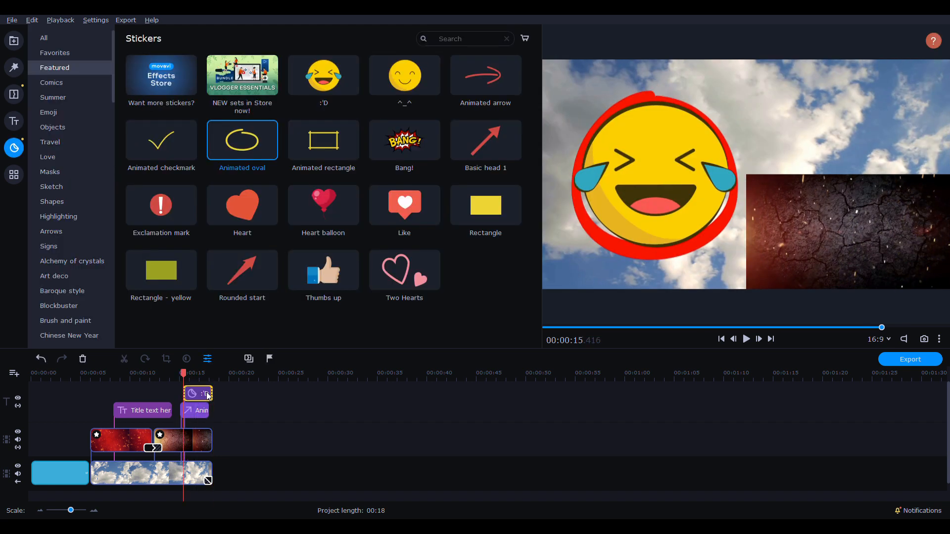
pyautogui.moveTo(195, 394); pyautogui.dragTo(225, 394)
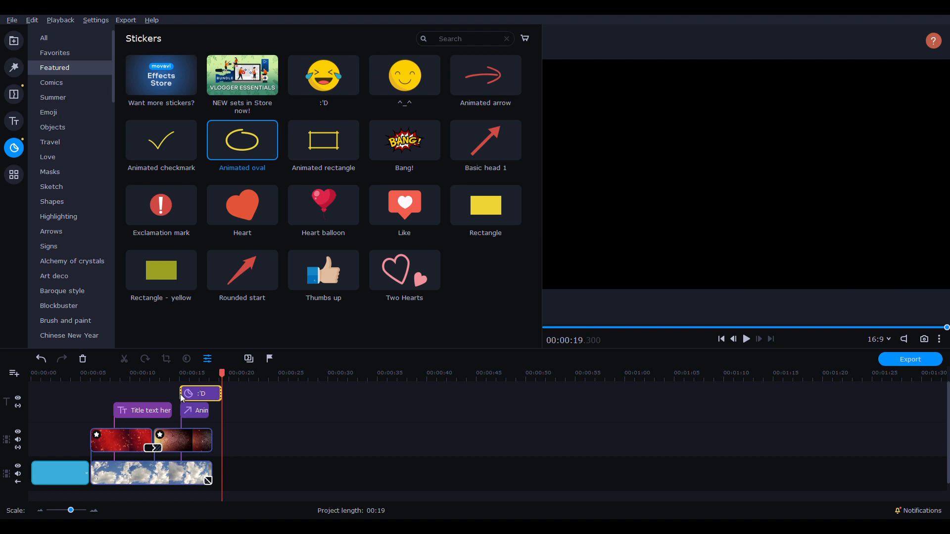
pyautogui.moveTo(181, 397); pyautogui.dragTo(173, 394)
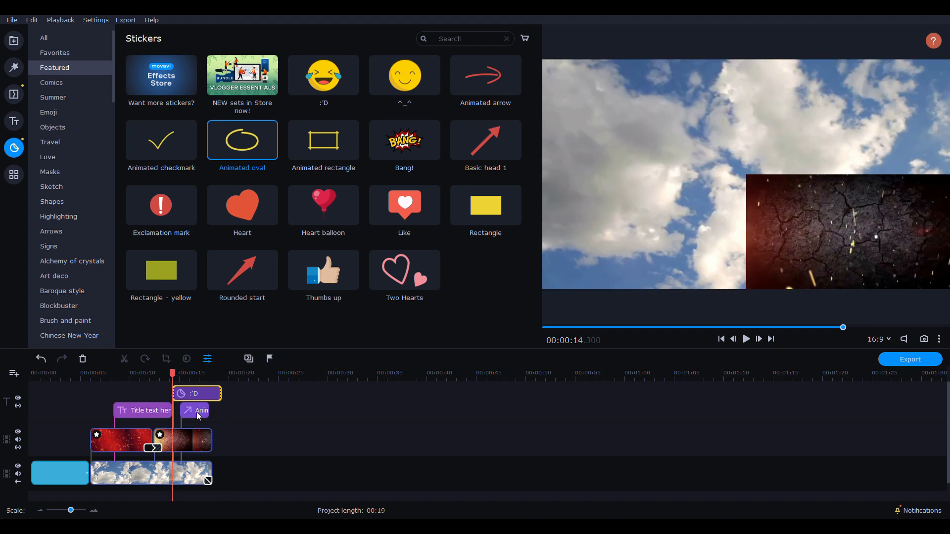
# Step: Enlarge the animated oval slightly around the emoji and play back the section from just before the :'D sticker clip
pyautogui.doubleClick(195, 411)
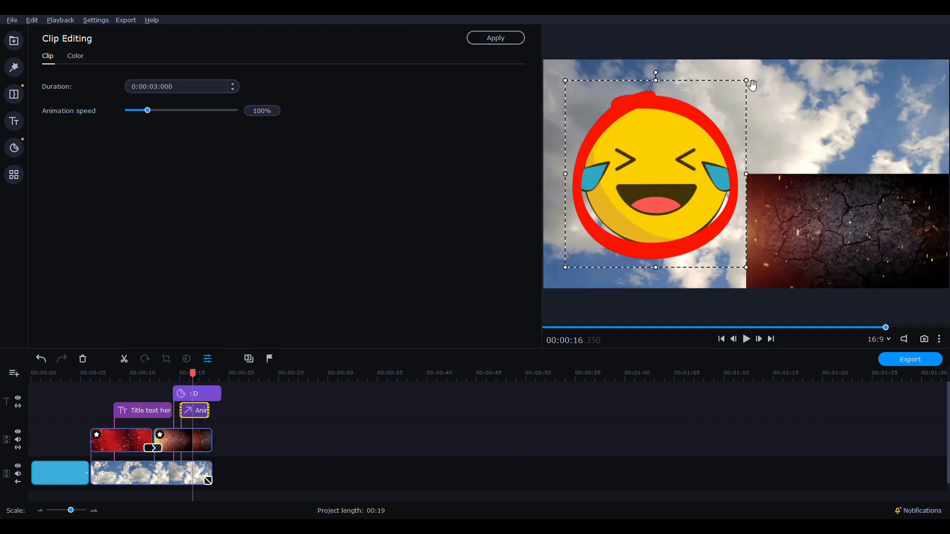
pyautogui.moveTo(754, 86); pyautogui.dragTo(757, 83)
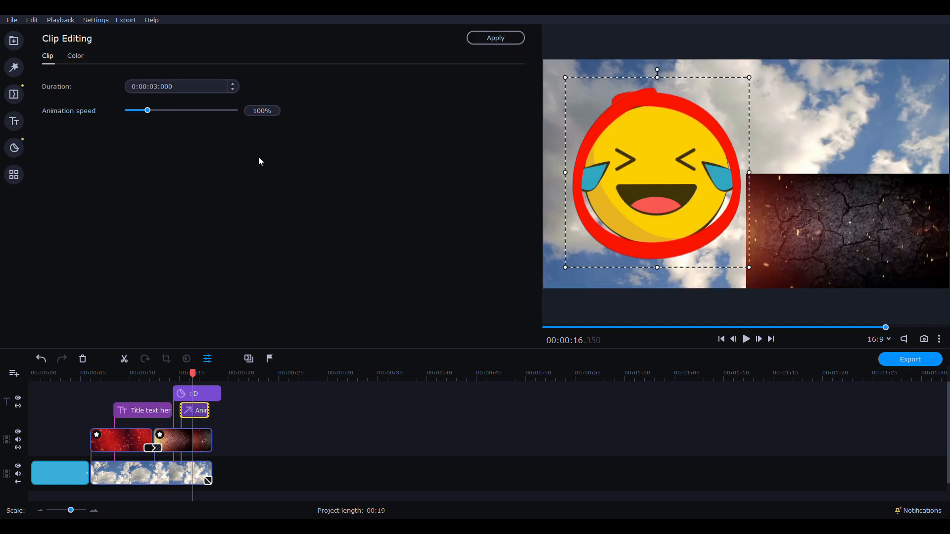
pyautogui.click(171, 377)
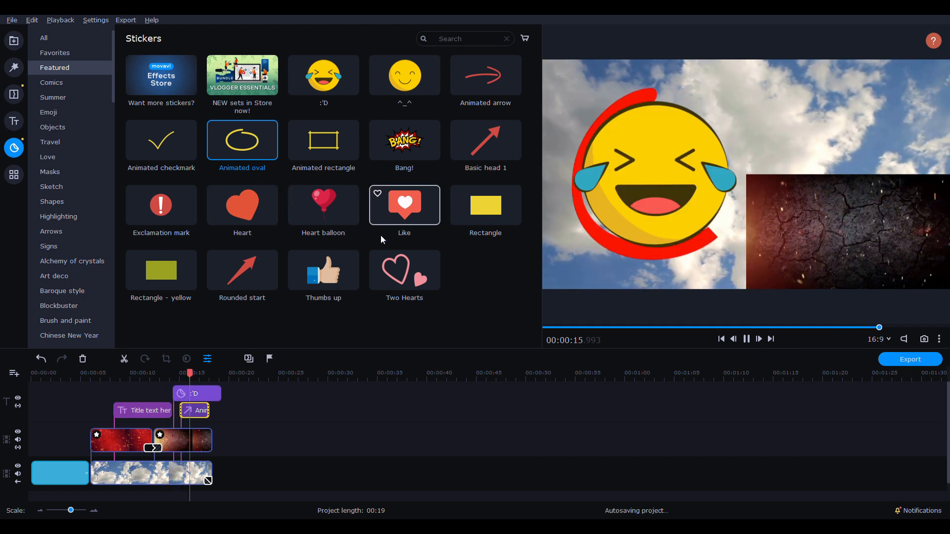
# Step: Move the Animated oval clip above the :'D sticker clip, aligning its end with the cloud clip's end, and play back the section
pyautogui.moveTo(197, 406); pyautogui.dragTo(198, 383)
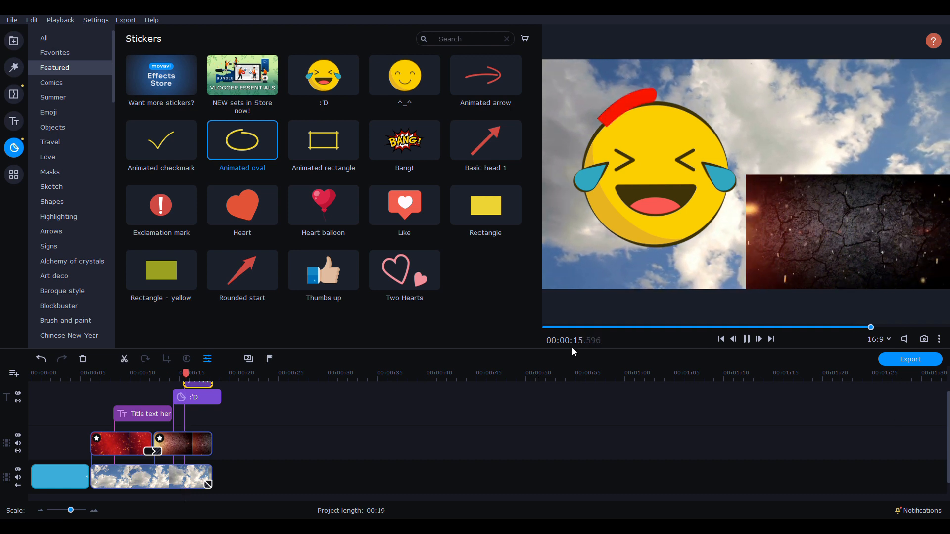
pyautogui.moveTo(574, 351); pyautogui.dragTo(576, 317)
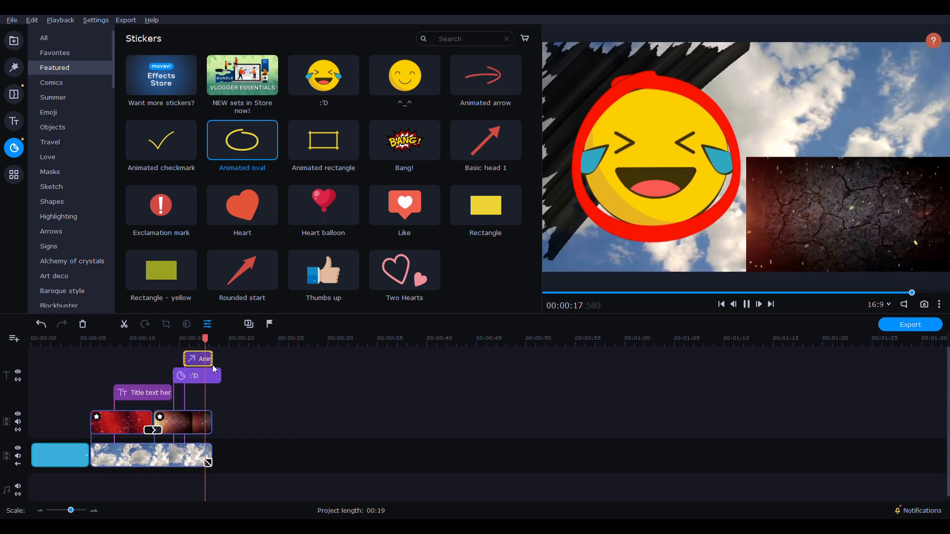
pyautogui.click(178, 342)
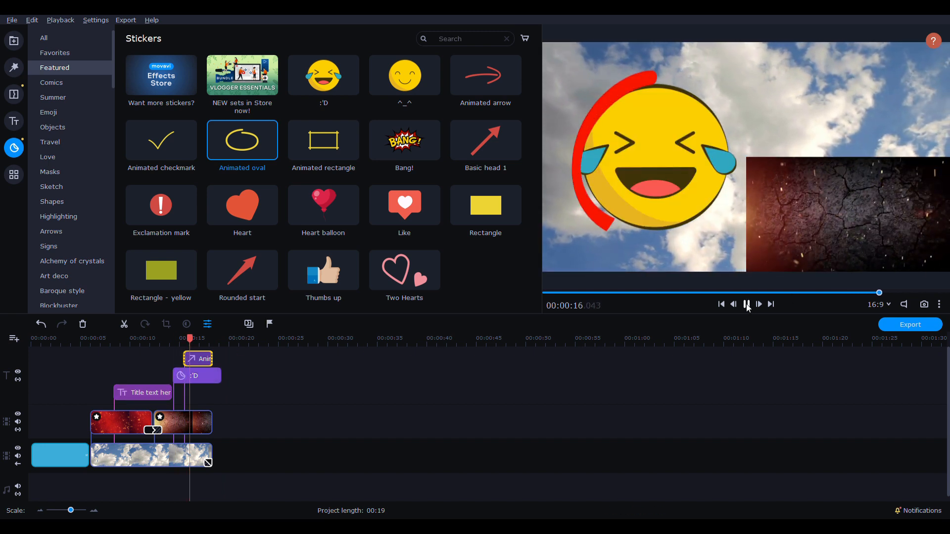
pyautogui.click(747, 304)
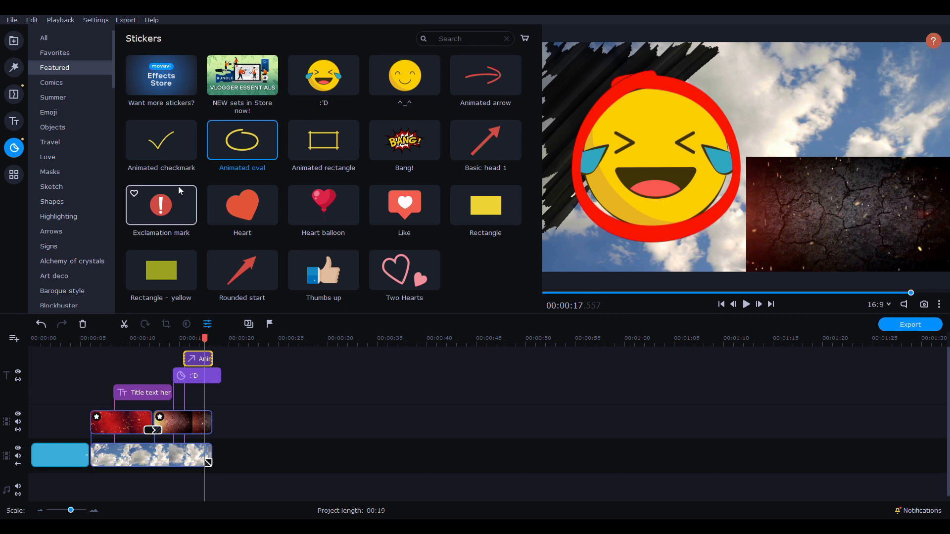
# Step: Preview the Animated checkmark sticker
pyautogui.click(170, 150)
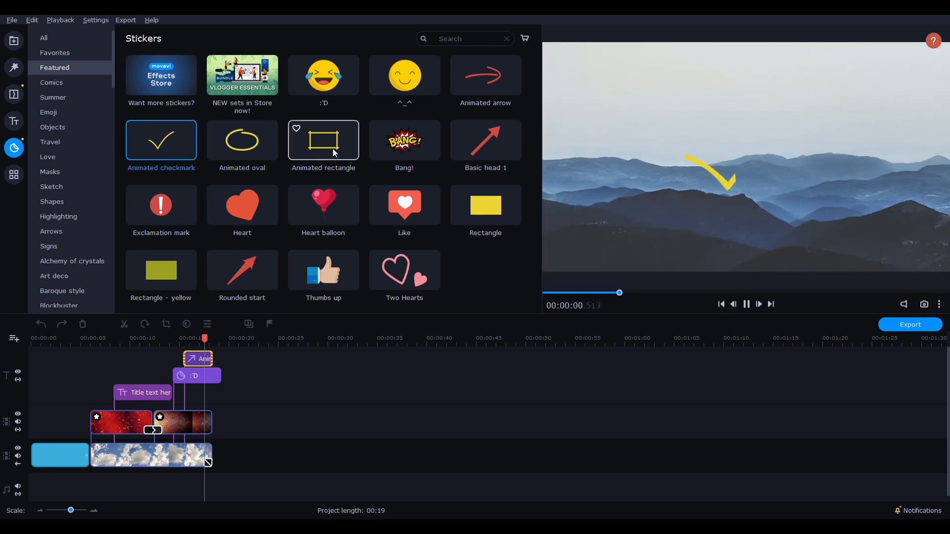
# Step: Preview the Animated rectangle and Animated arrow stickers from Featured and the Gradient arrow sticker from Sketch
pyautogui.click(335, 152)
pyautogui.click(467, 84)
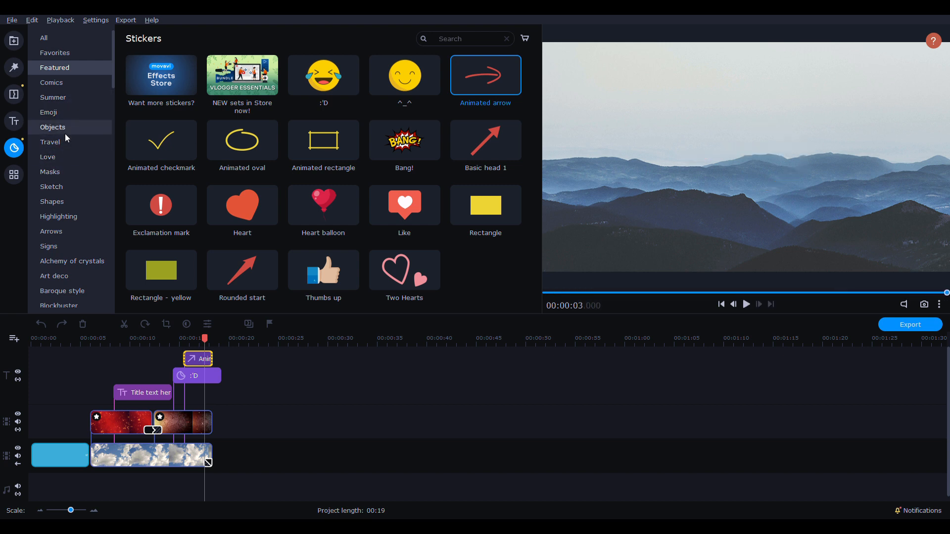
pyautogui.click(61, 185)
pyautogui.click(349, 152)
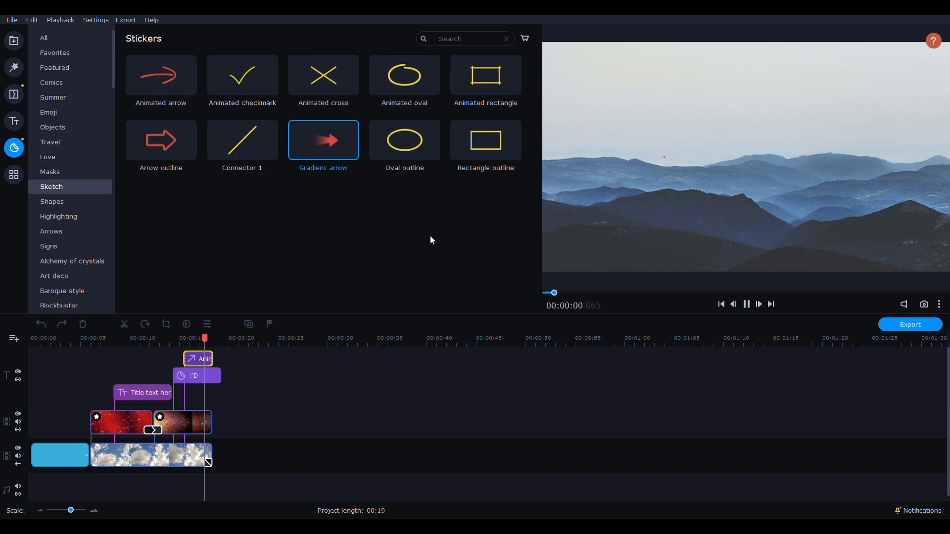
# Step: Preview the Fedora hat, Glasses 1 and Glasses 2 stickers in the Masks category
pyautogui.click(43, 171)
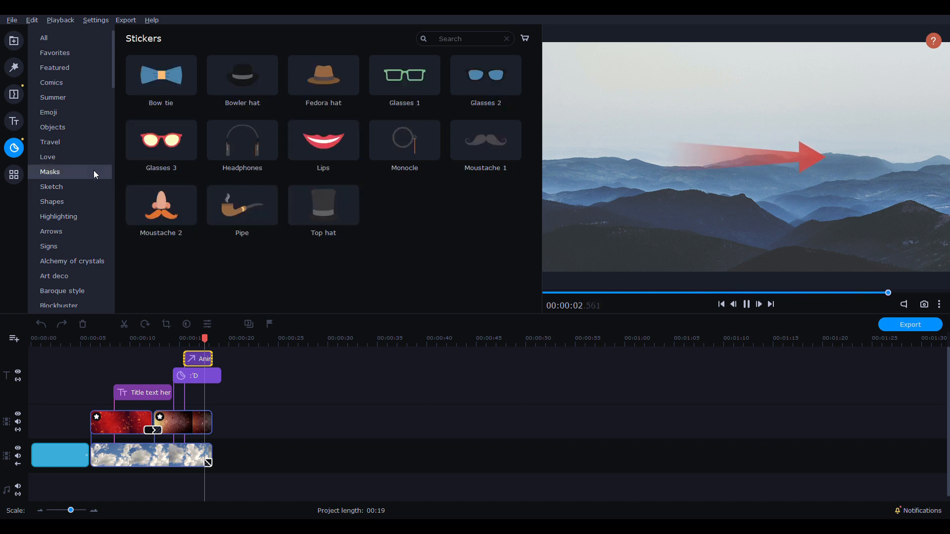
pyautogui.click(312, 84)
pyautogui.click(405, 82)
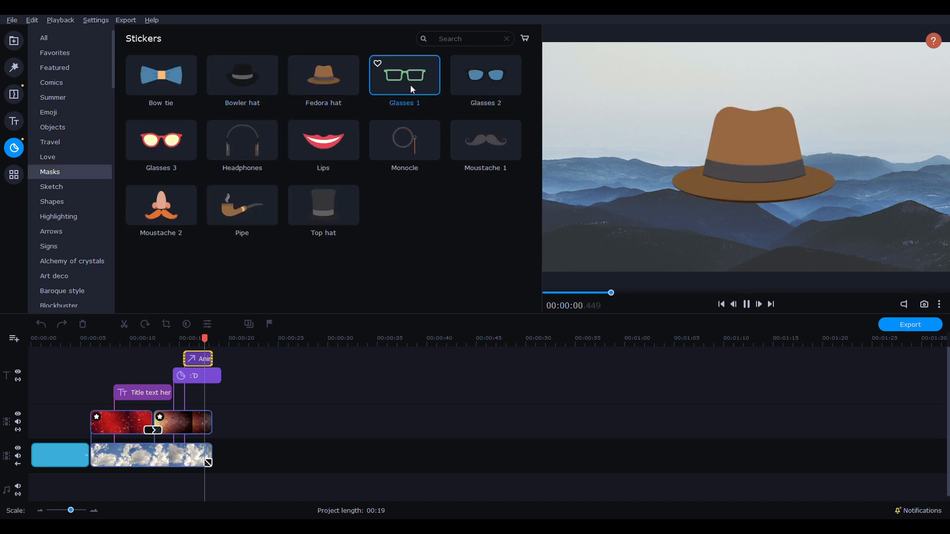
pyautogui.click(474, 86)
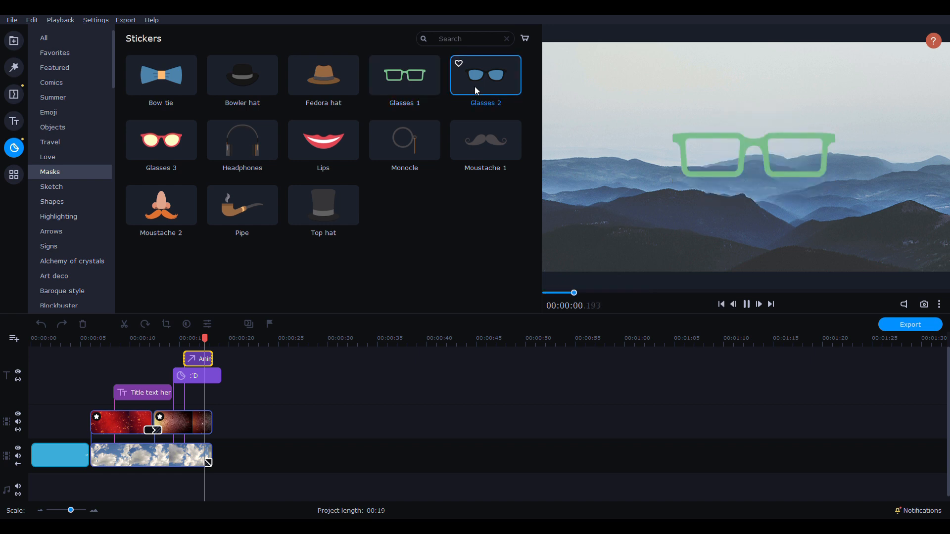
# Step: Preview the Rings 1 and Heart balloon stickers in the Love category
pyautogui.click(75, 161)
pyautogui.click(319, 204)
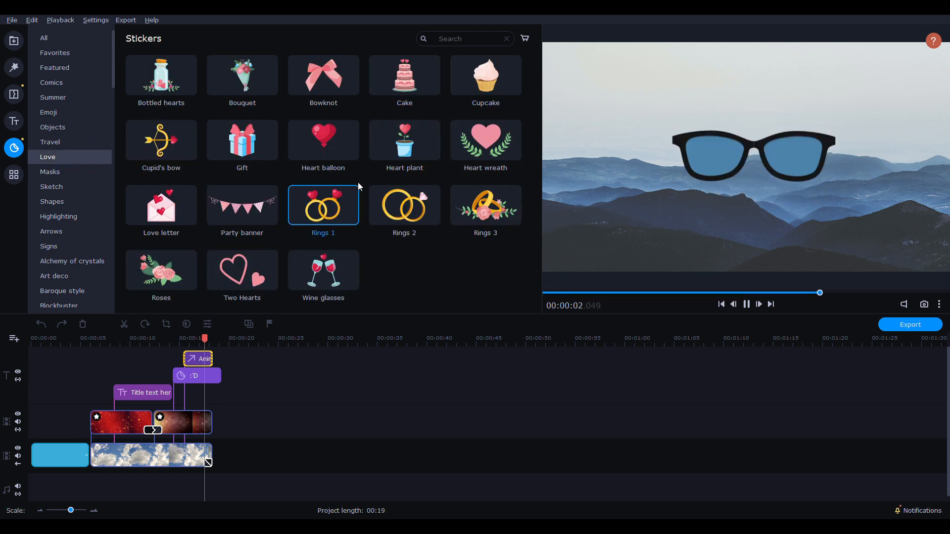
pyautogui.click(307, 147)
# Step: Look through the Travel and Emoji sticker categories and preview the Bomb and Fire stickers in Objects
pyautogui.click(52, 141)
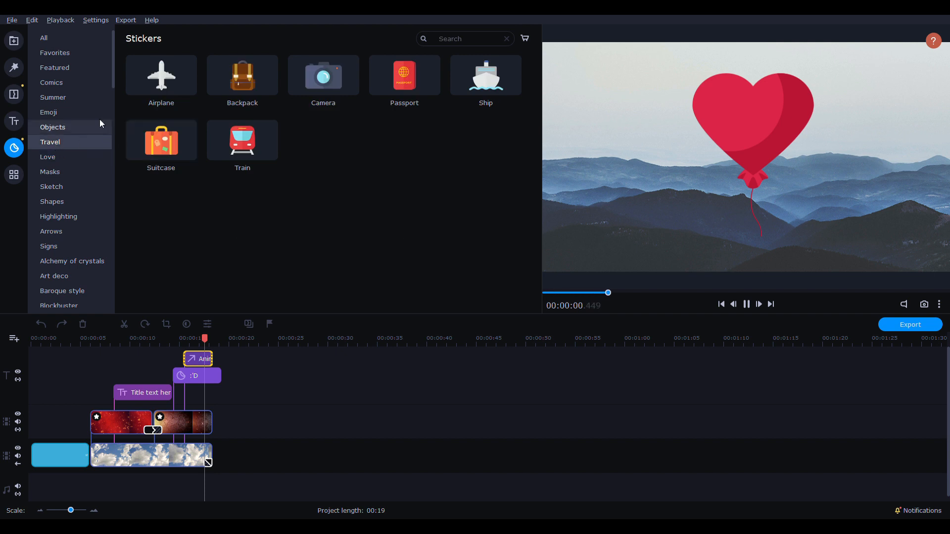
pyautogui.click(70, 124)
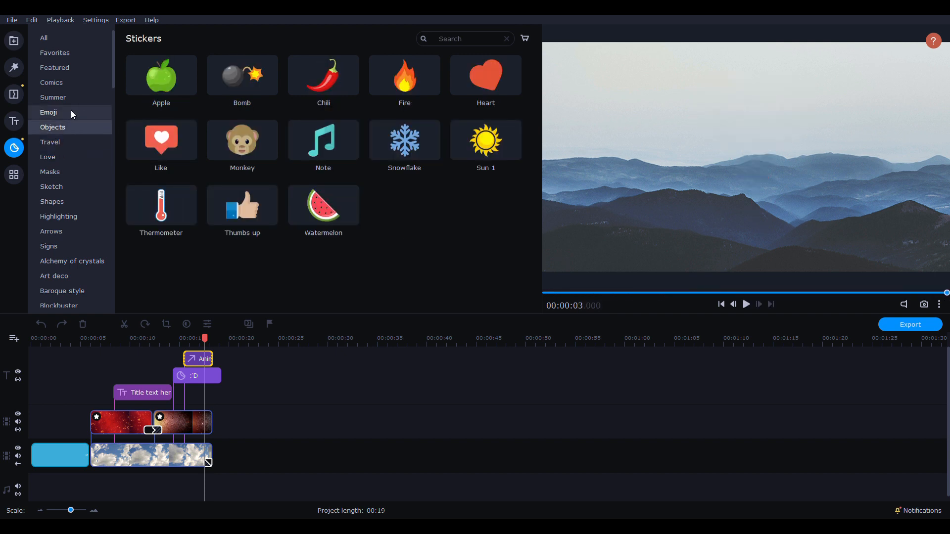
pyautogui.click(70, 109)
pyautogui.click(60, 129)
pyautogui.click(238, 92)
pyautogui.click(404, 79)
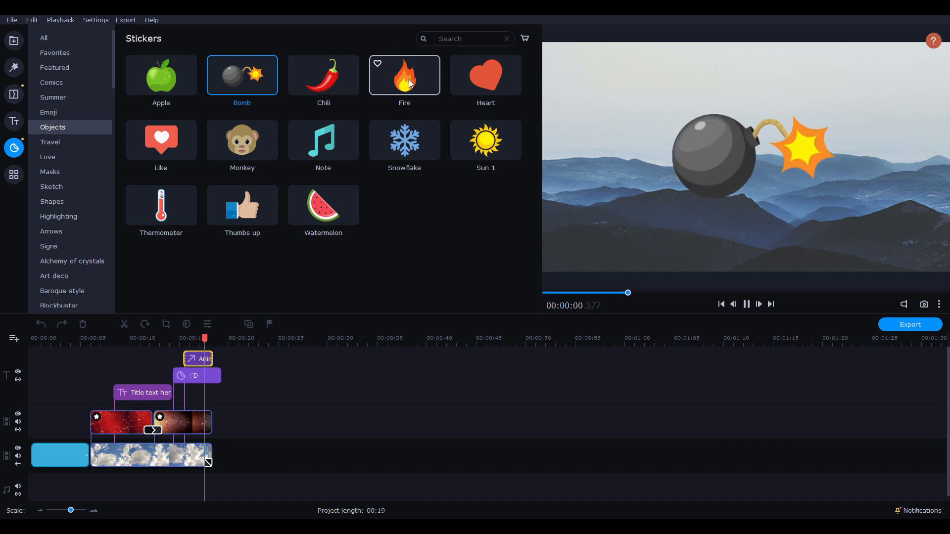
# Step: Look at the Sketch stickers and preview the downward Arrowhead sticker in the Shapes category
pyautogui.click(64, 188)
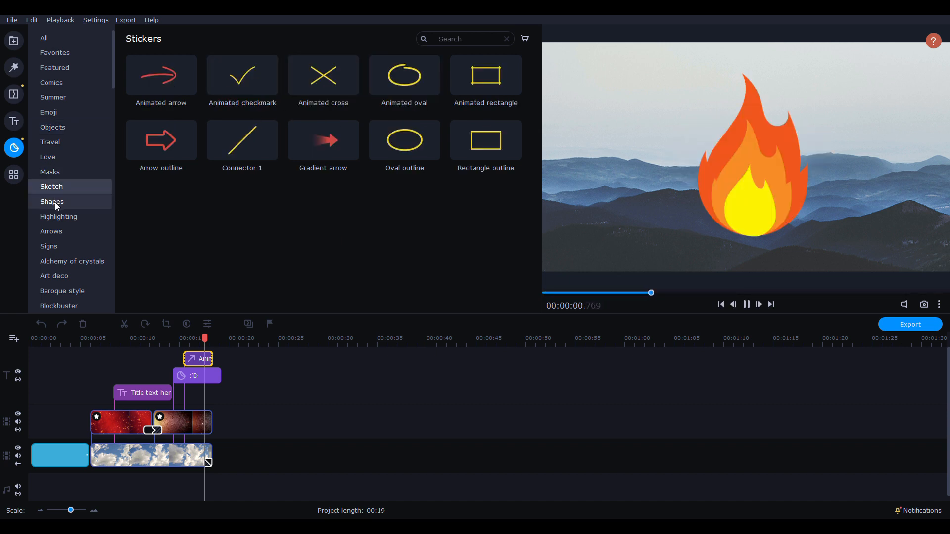
pyautogui.click(70, 202)
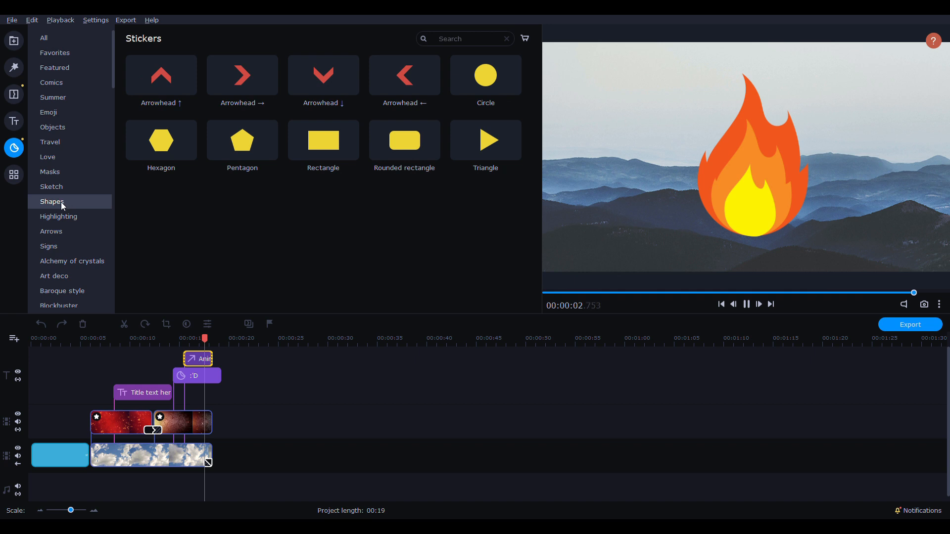
pyautogui.click(323, 78)
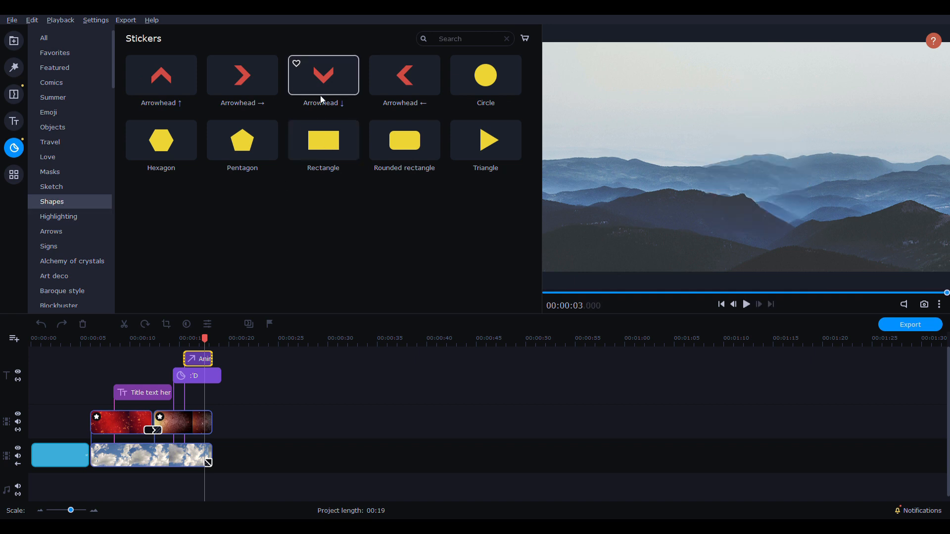
# Step: Look through the Highlighting, Arrows and Signs stickers and the list of remaining sticker categories
pyautogui.click(61, 217)
pyautogui.click(63, 234)
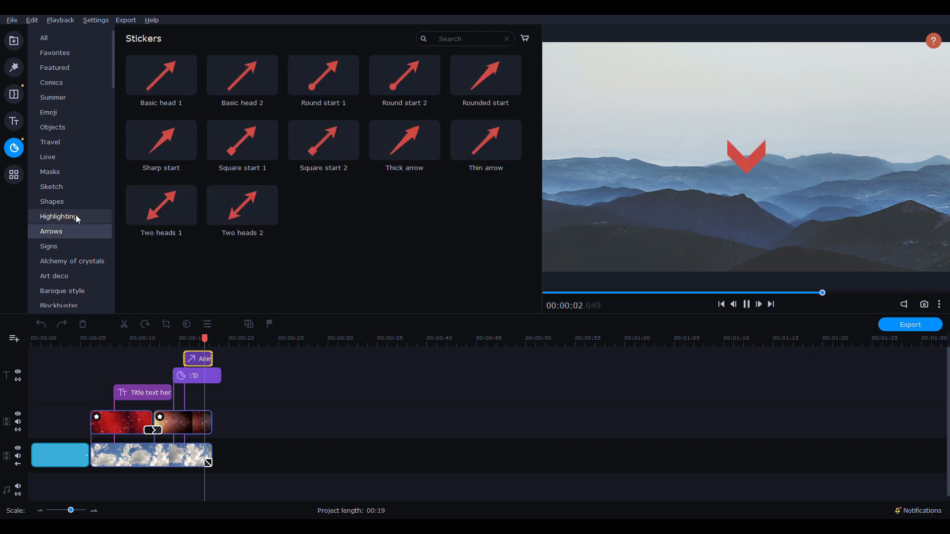
pyautogui.click(78, 246)
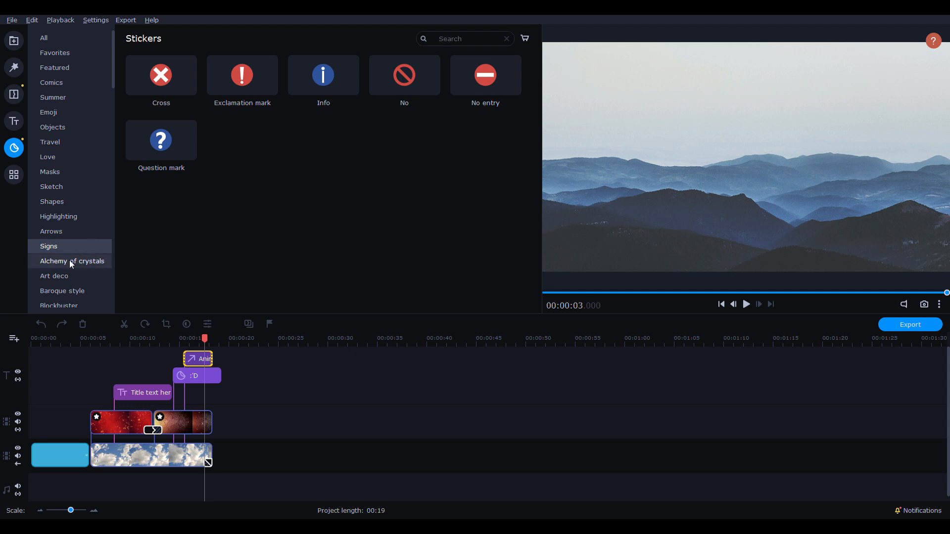
pyautogui.scroll(-2, 70, 261)
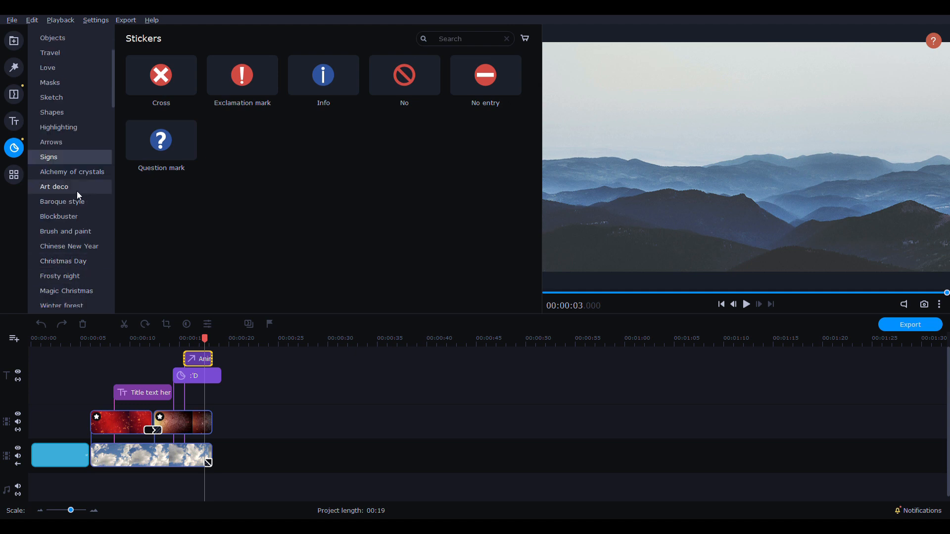
pyautogui.scroll(2, 93, 205)
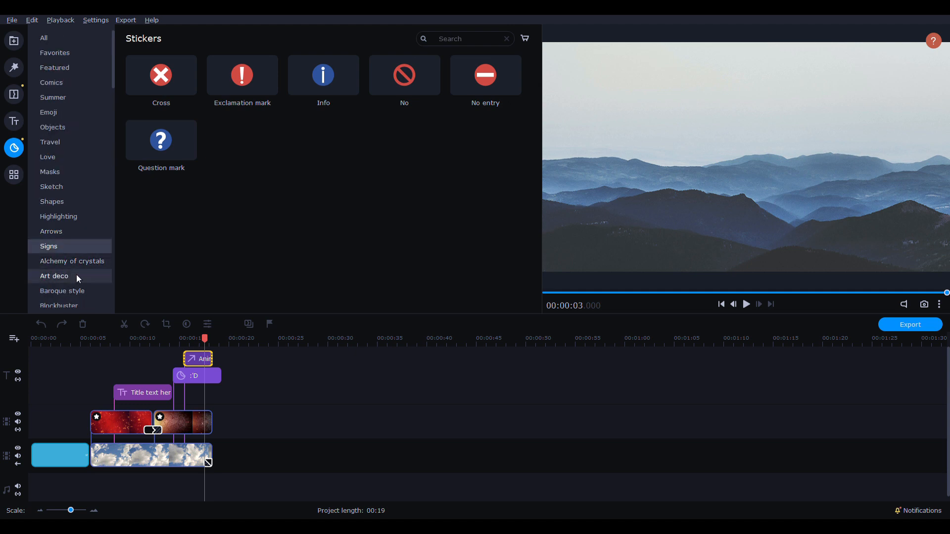
pyautogui.scroll(-4, 77, 268)
pyautogui.scroll(4, 79, 265)
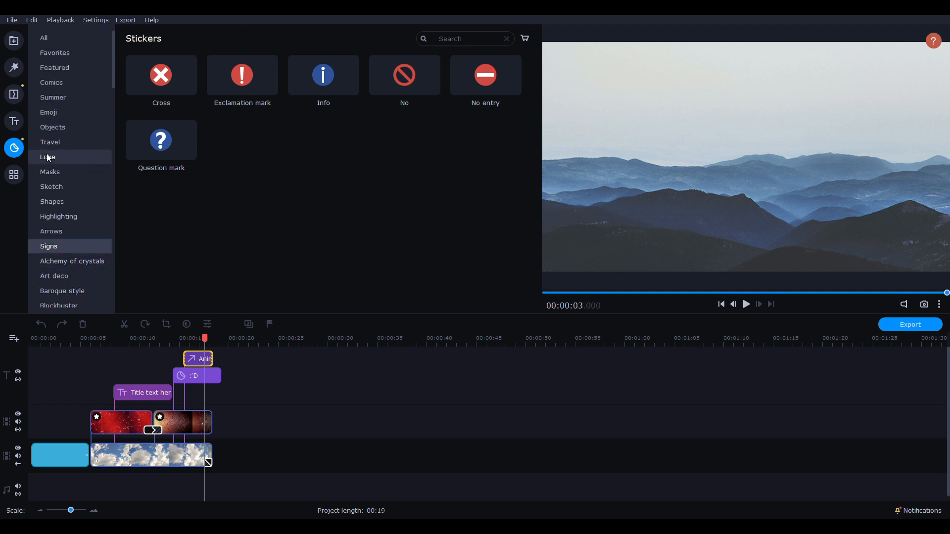
# Step: Apply the Time Travel color adjustment to the cloud clip on the main video track and view a frame near its start
pyautogui.click(14, 174)
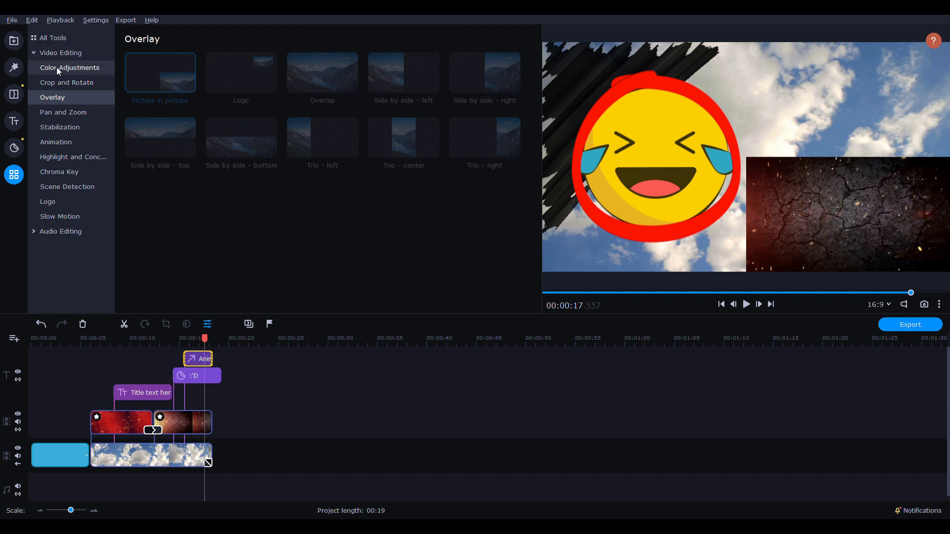
pyautogui.click(92, 72)
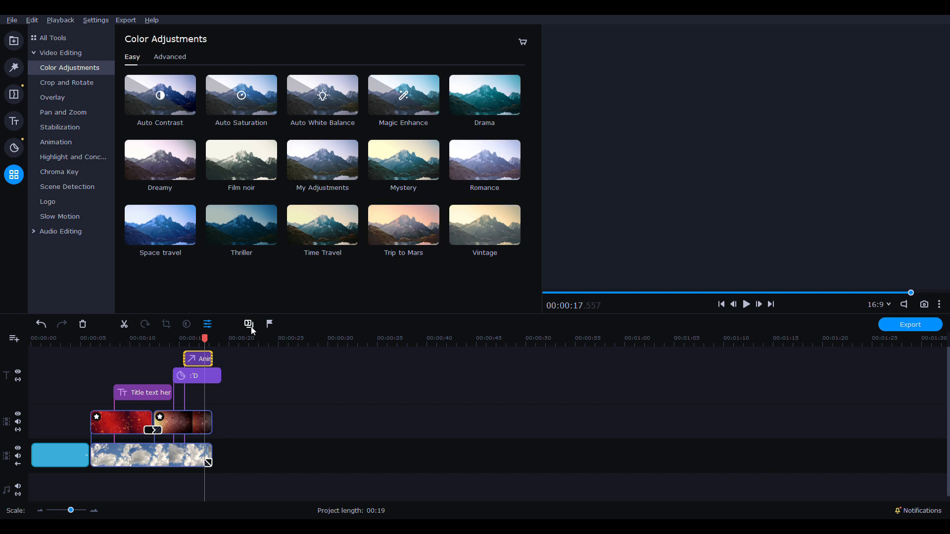
pyautogui.moveTo(328, 237); pyautogui.dragTo(119, 453)
pyautogui.click(99, 346)
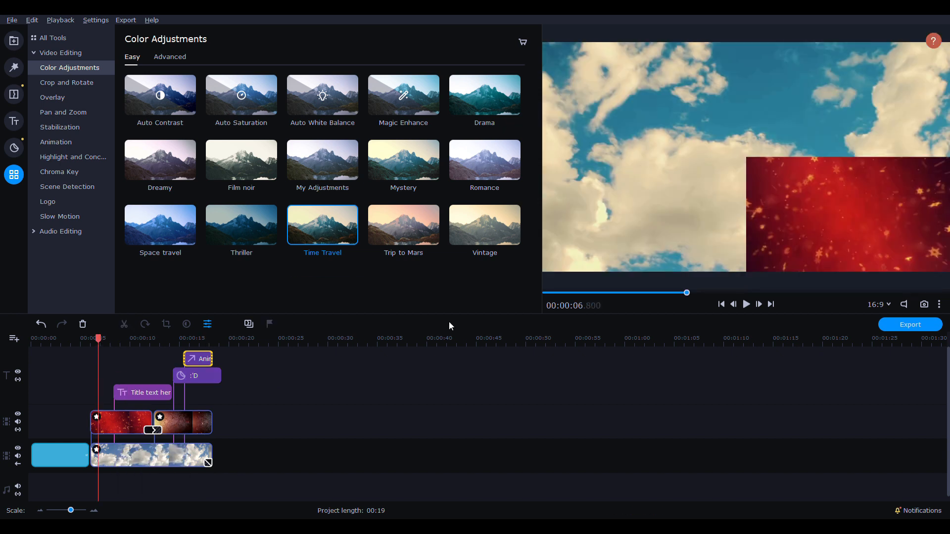
# Step: Play a short part of the adjusted cloud clip and preview the Romance color preset
pyautogui.click(747, 304)
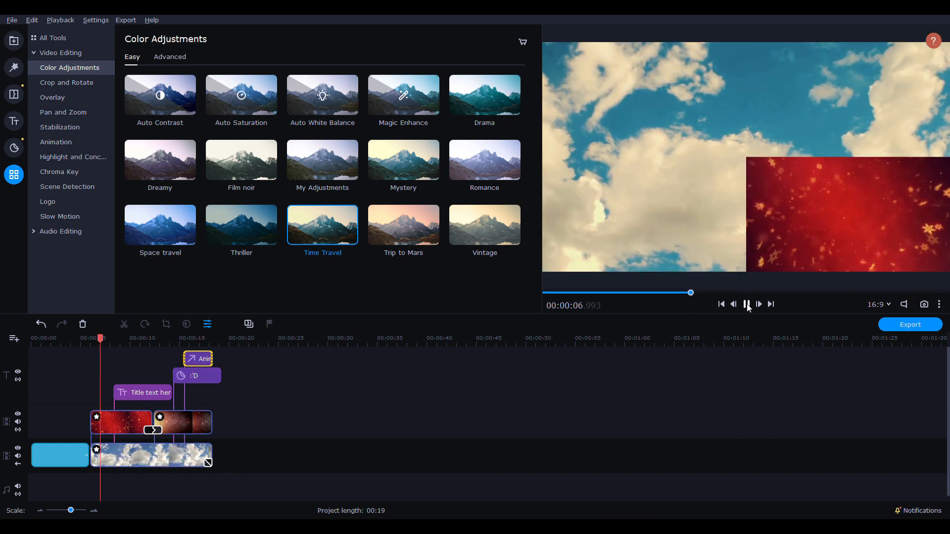
pyautogui.click(747, 304)
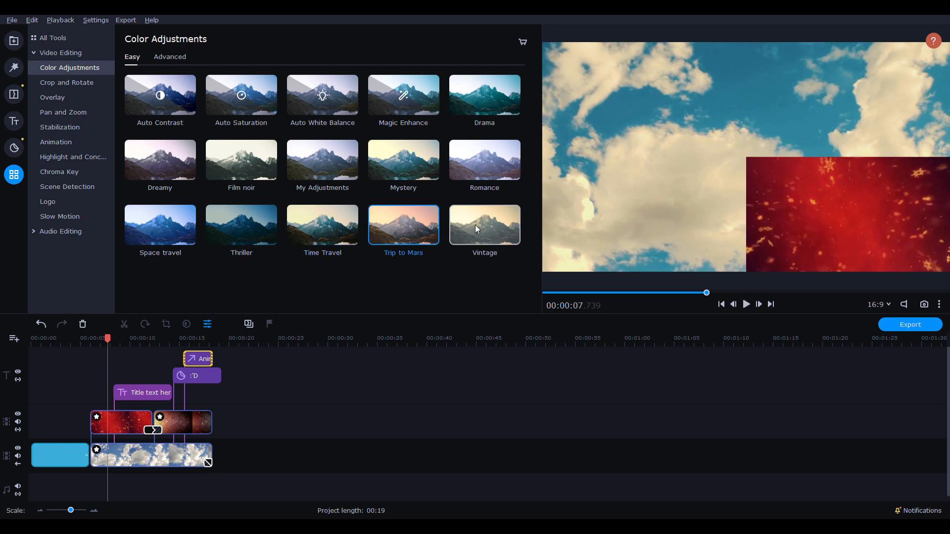
pyautogui.click(484, 160)
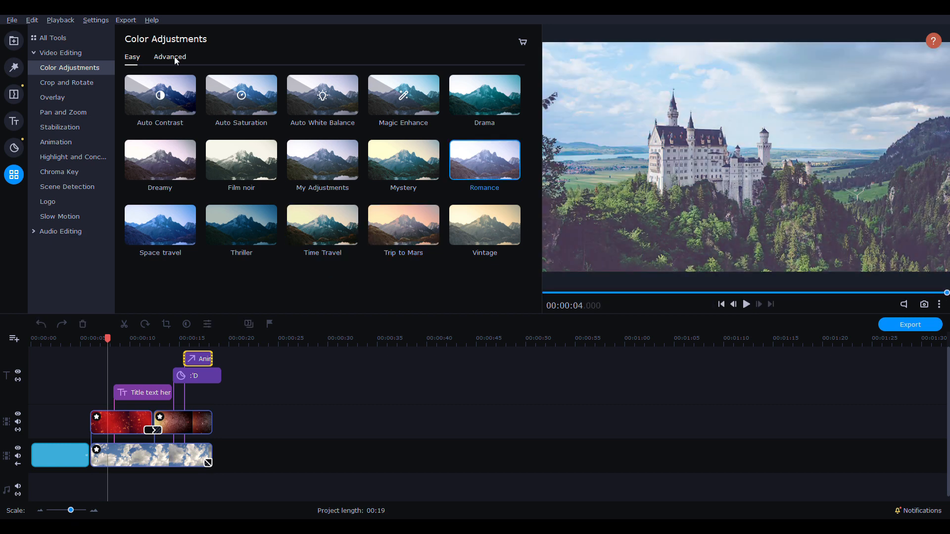
# Step: Try saturation 1.24, hue -69 and tint 12 in the cloud clip's advanced color adjustments, and reset them all
pyautogui.click(173, 58)
pyautogui.click(124, 455)
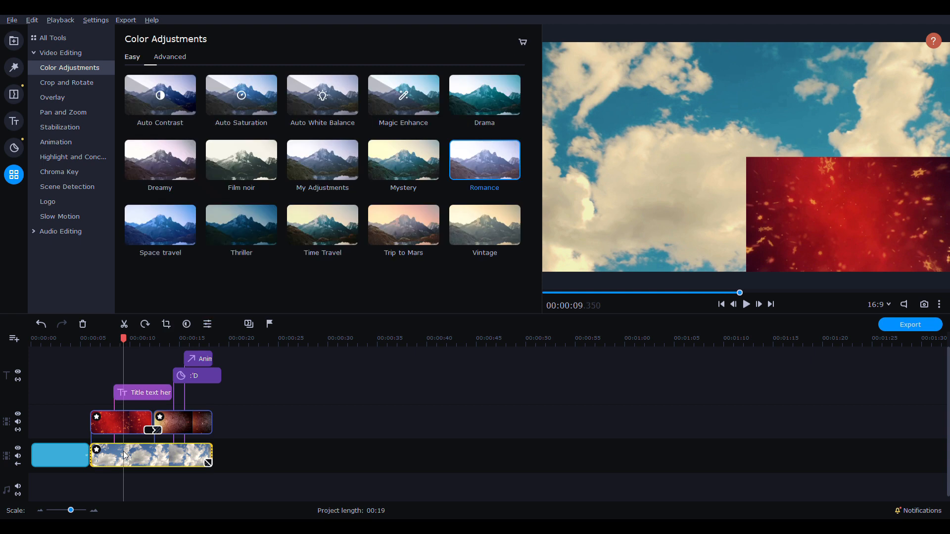
pyautogui.click(14, 175)
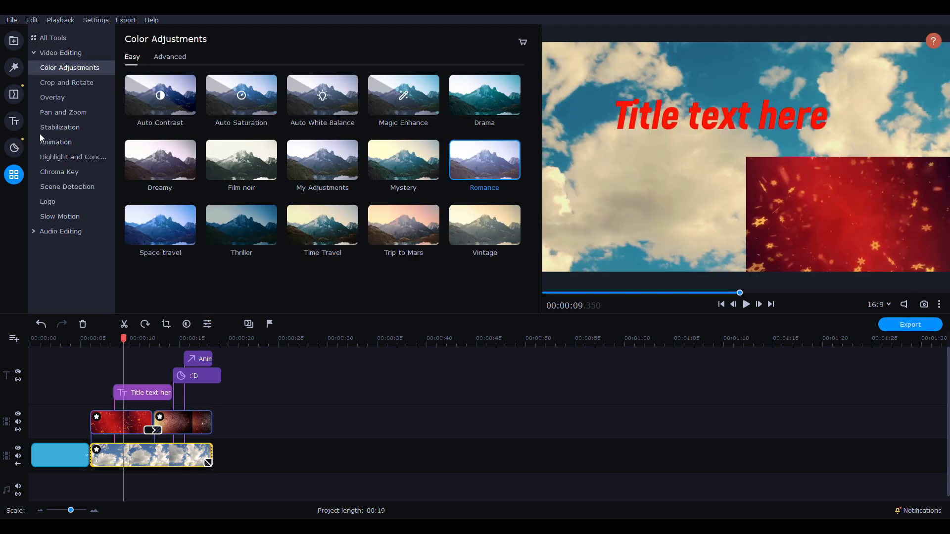
pyautogui.click(162, 463)
pyautogui.click(166, 58)
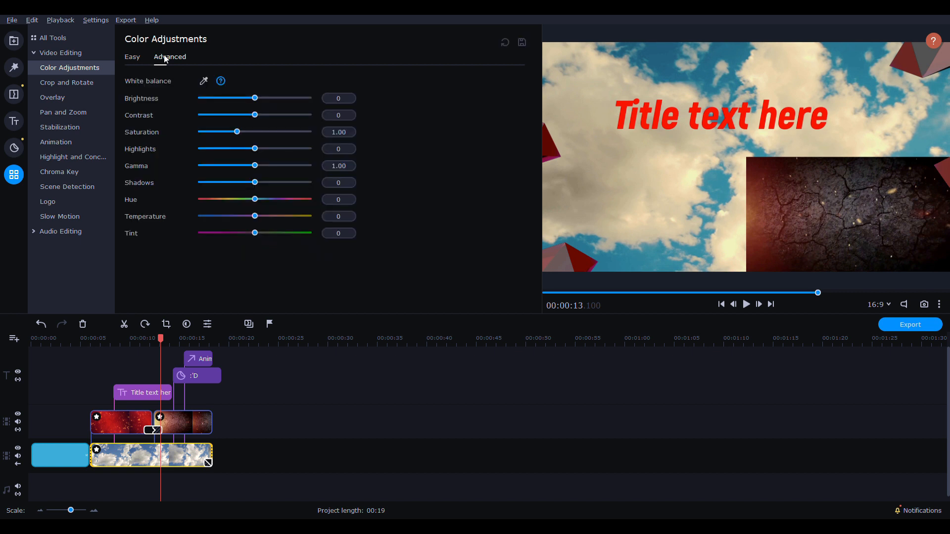
pyautogui.moveTo(257, 99); pyautogui.dragTo(255, 118)
pyautogui.moveTo(239, 133); pyautogui.dragTo(264, 132)
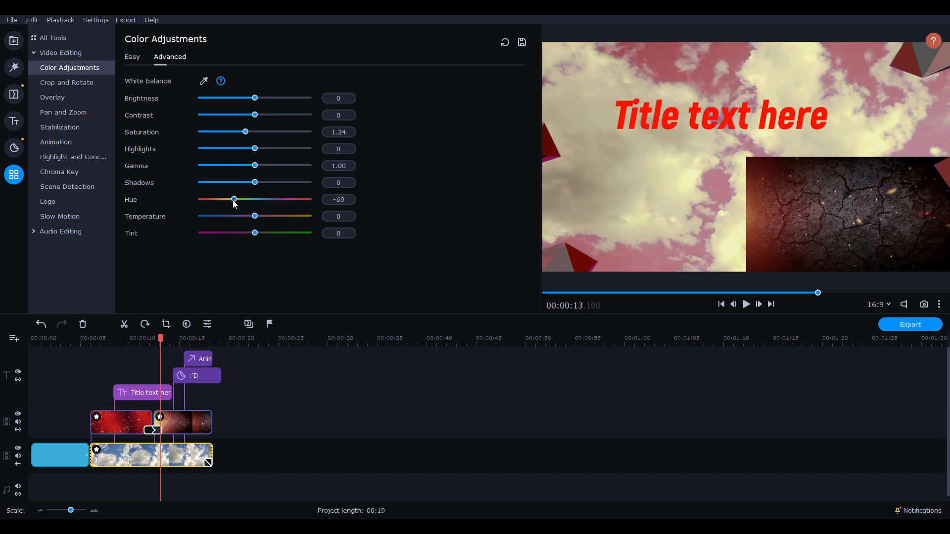
pyautogui.moveTo(253, 199); pyautogui.dragTo(257, 234)
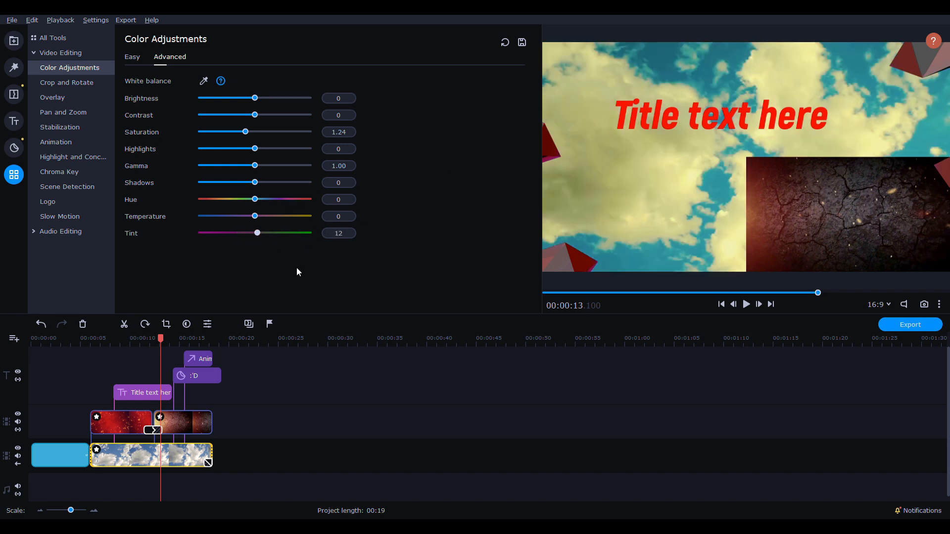
pyautogui.click(505, 43)
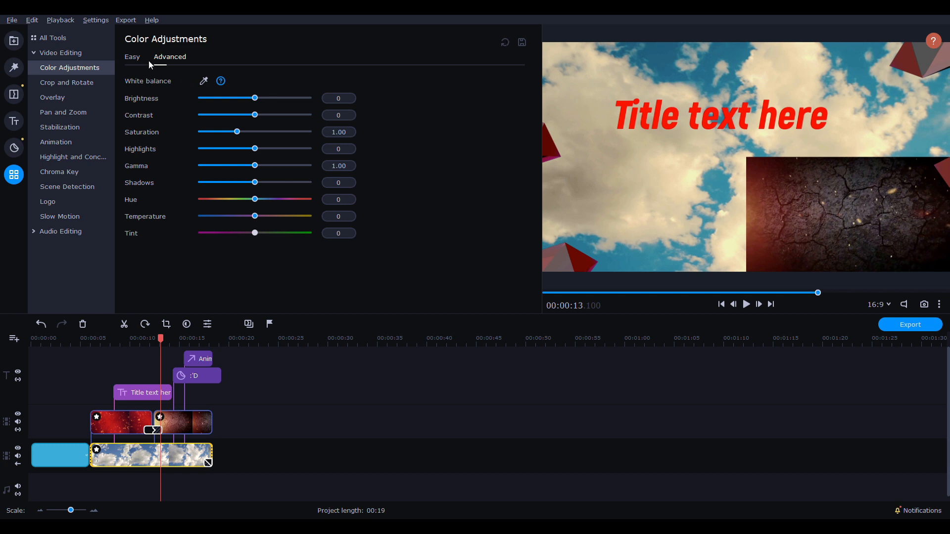
# Step: Try Magic Enhance on the cloud clip, check a frame near its start, and undo the adjustment
pyautogui.click(133, 56)
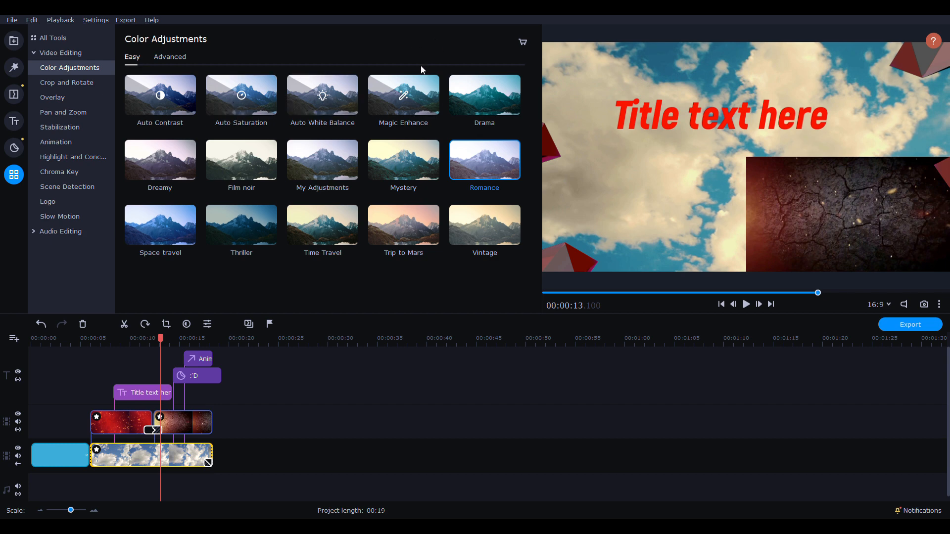
pyautogui.click(419, 98)
pyautogui.moveTo(385, 101); pyautogui.dragTo(129, 455)
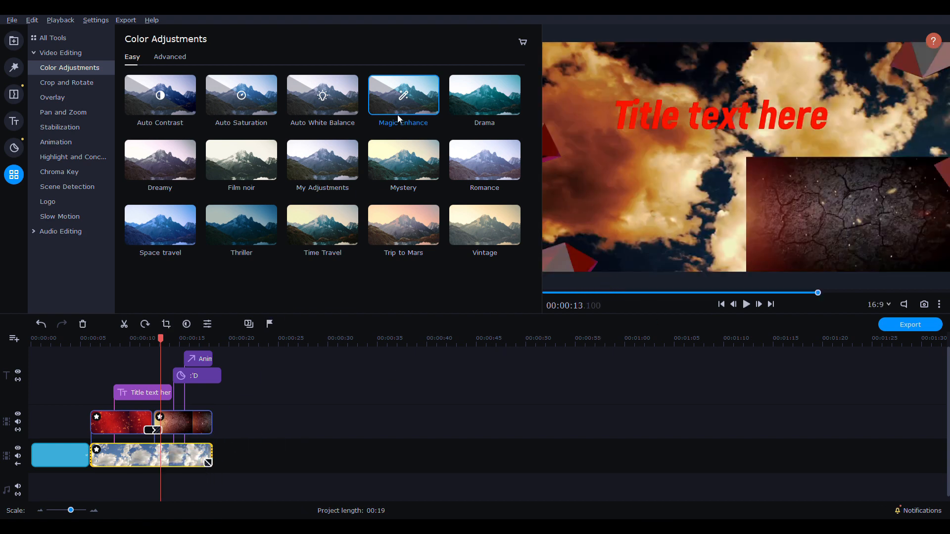
pyautogui.click(109, 339)
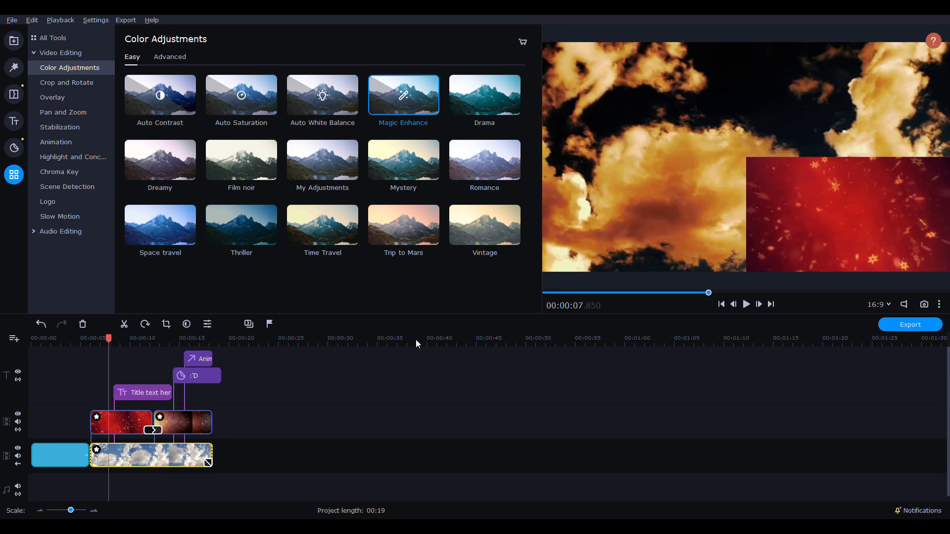
pyautogui.click(39, 326)
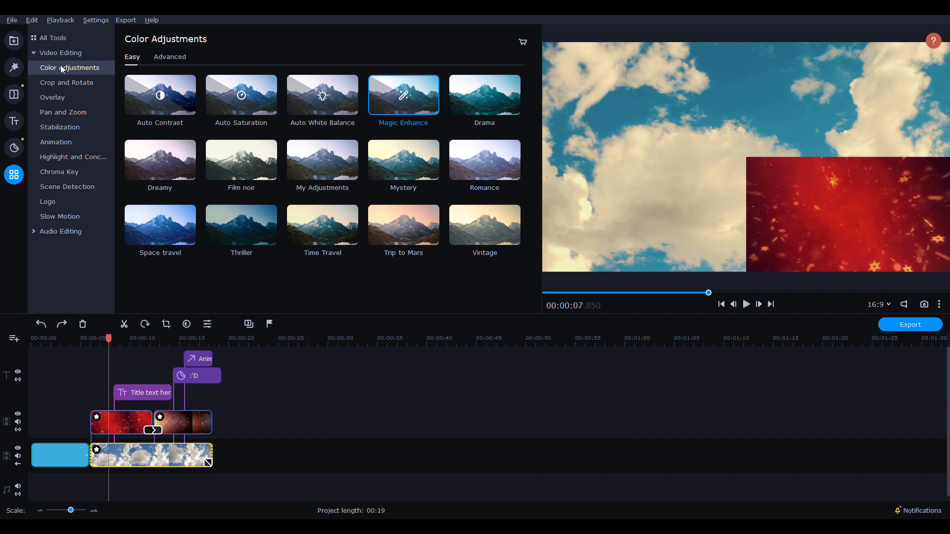
# Step: Rotate the cloud clip 180 degrees with Crop and Rotate, leaving the crop frame at full size and straightening at 0.0°
pyautogui.click(100, 84)
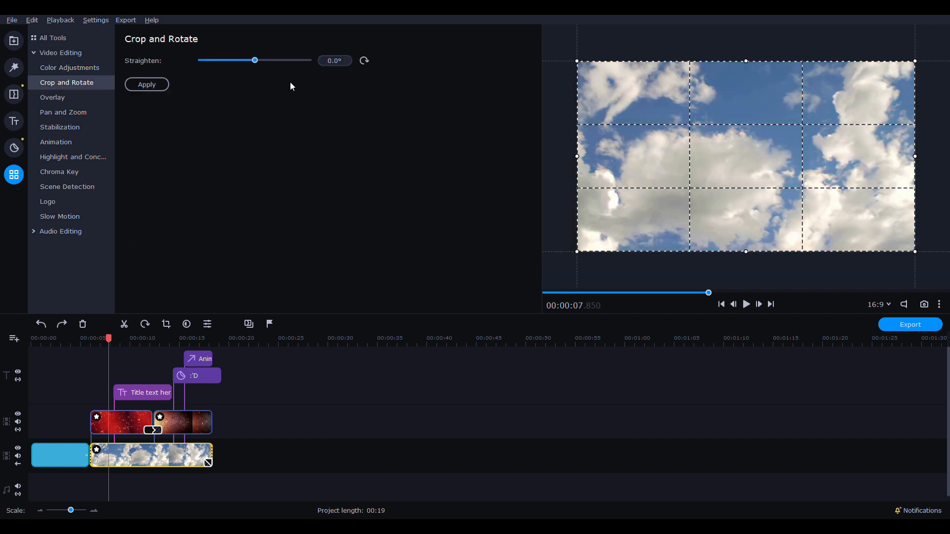
pyautogui.moveTo(581, 68)
pyautogui.mouseDown()
pyautogui.moveTo(689, 113)
pyautogui.moveTo(653, 106)
pyautogui.moveTo(577, 61)
pyautogui.mouseUp()
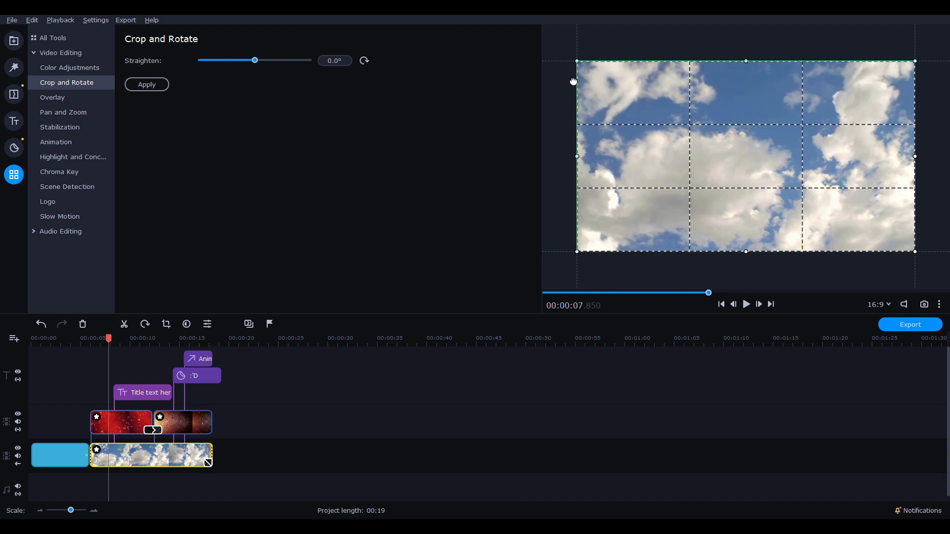
pyautogui.click(364, 60)
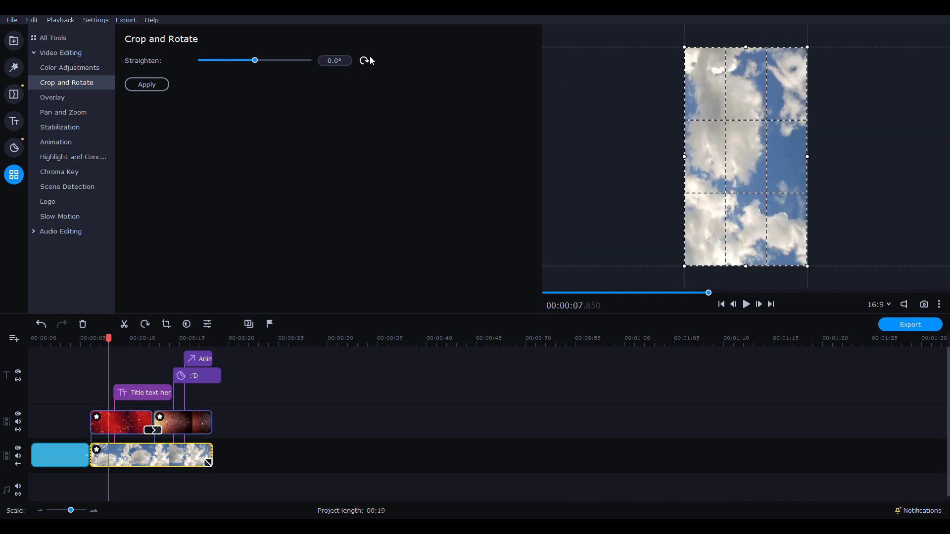
pyautogui.click(369, 61)
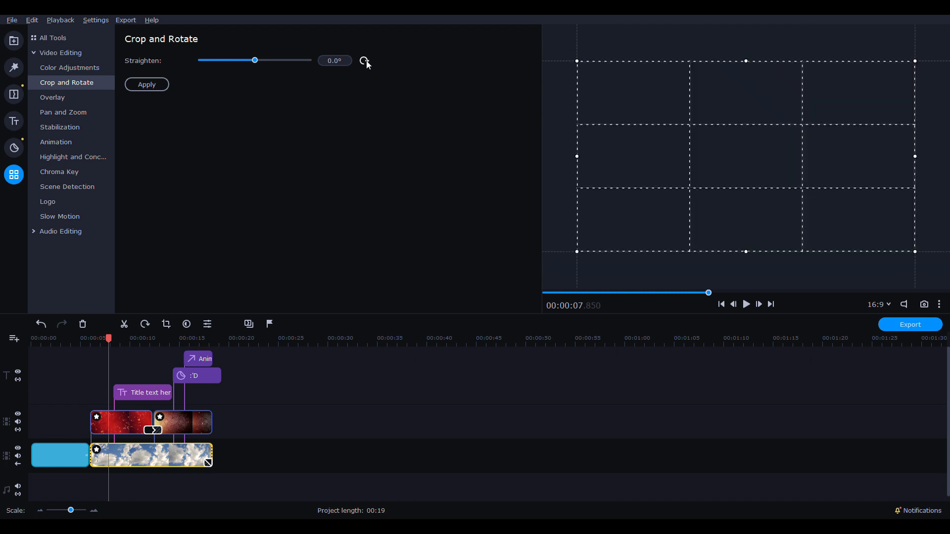
pyautogui.moveTo(255, 64)
pyautogui.mouseDown()
pyautogui.moveTo(242, 60)
pyautogui.moveTo(256, 64)
pyautogui.mouseUp()
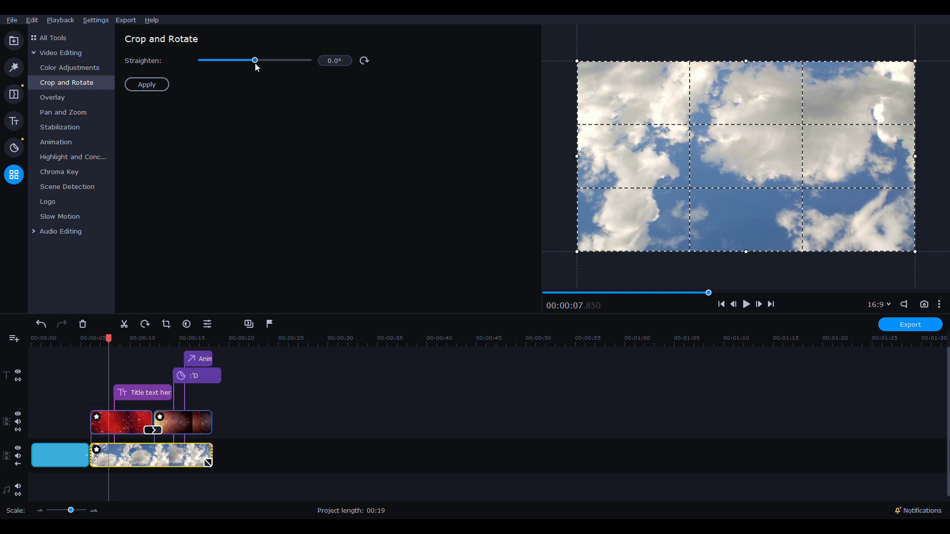
# Step: Set the red overlay clip to the Side by side - top layout and the cracked-rock clip to Side by side - bottom
pyautogui.click(94, 94)
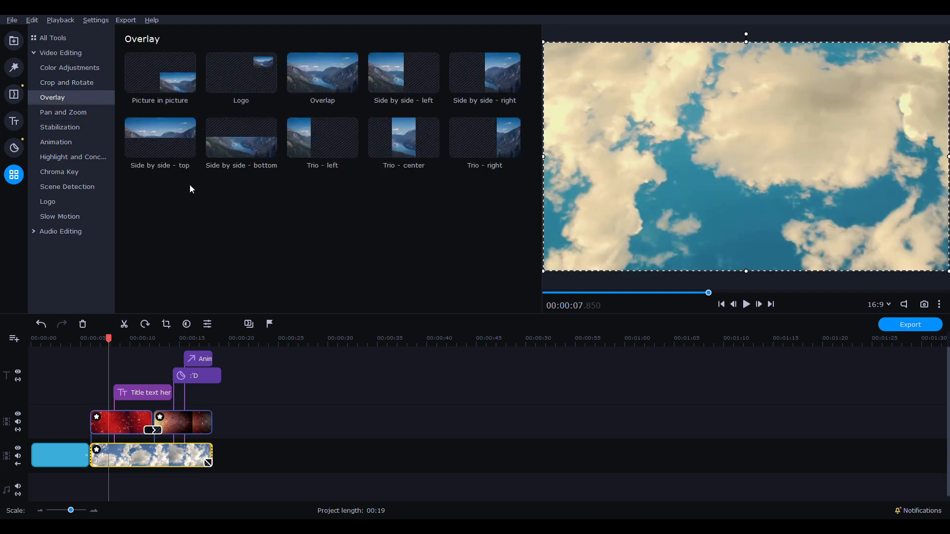
pyautogui.doubleClick(127, 425)
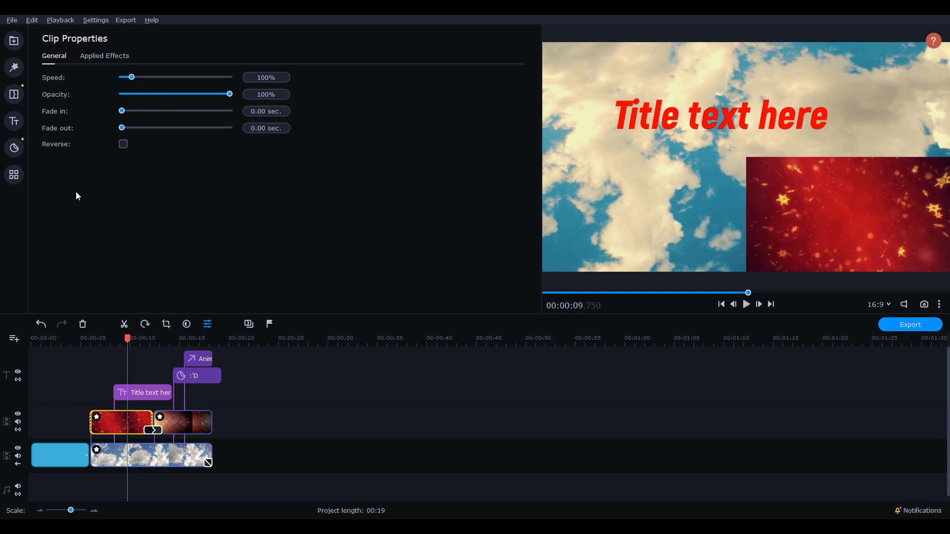
pyautogui.click(14, 174)
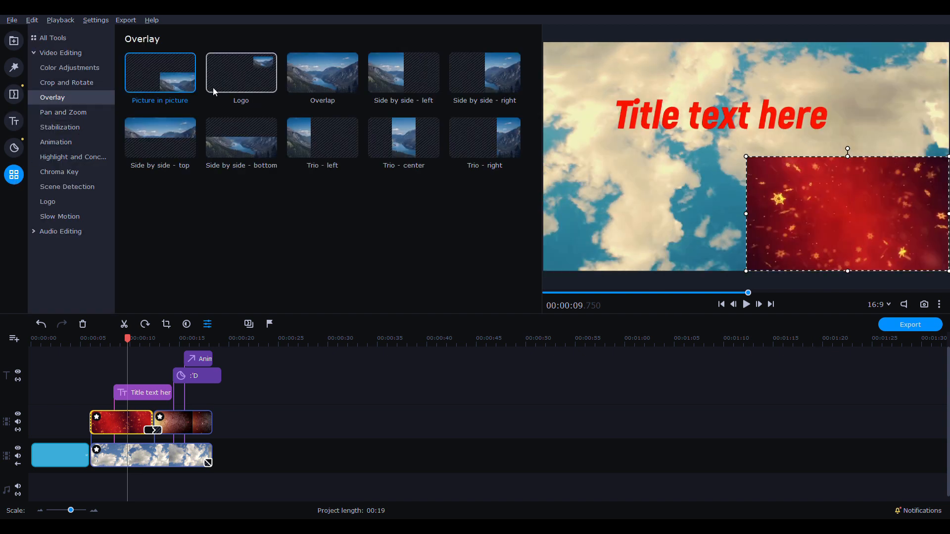
pyautogui.click(165, 146)
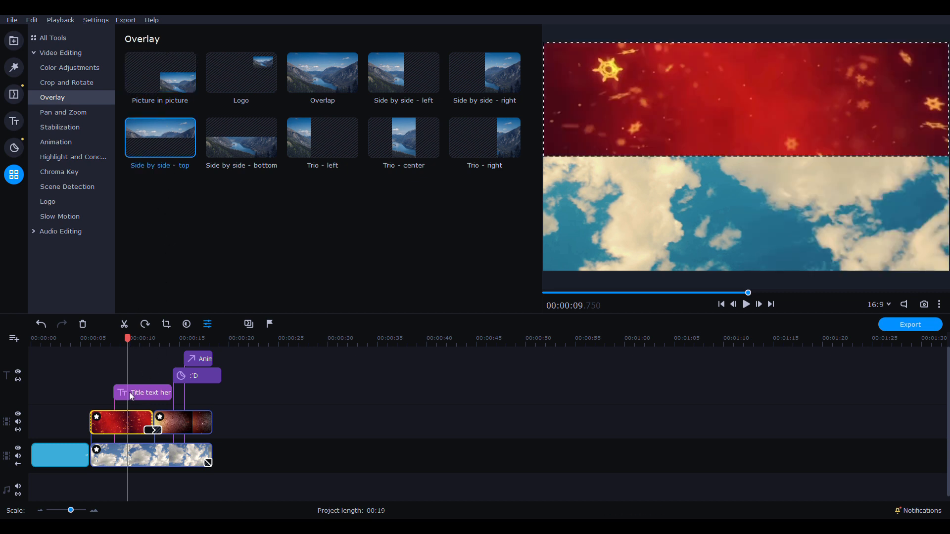
pyautogui.click(123, 436)
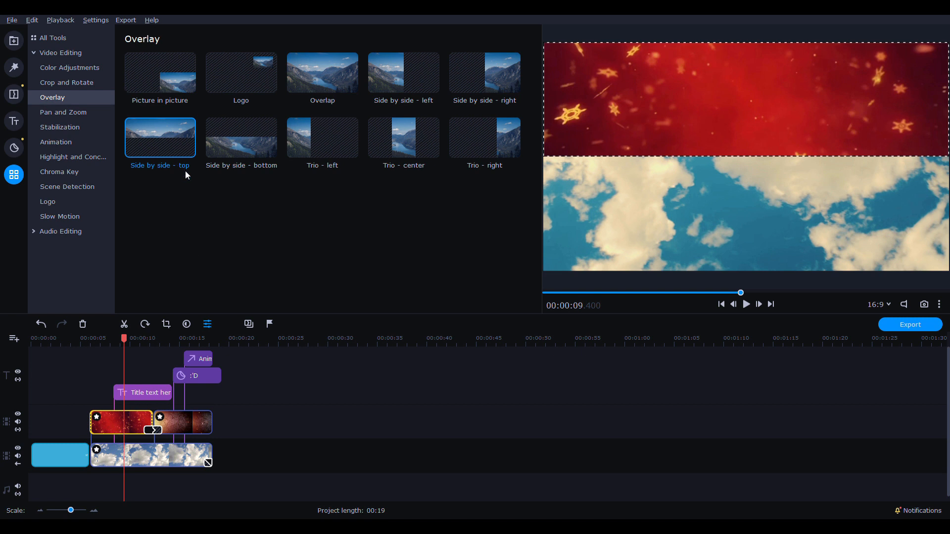
pyautogui.click(185, 419)
pyautogui.click(232, 137)
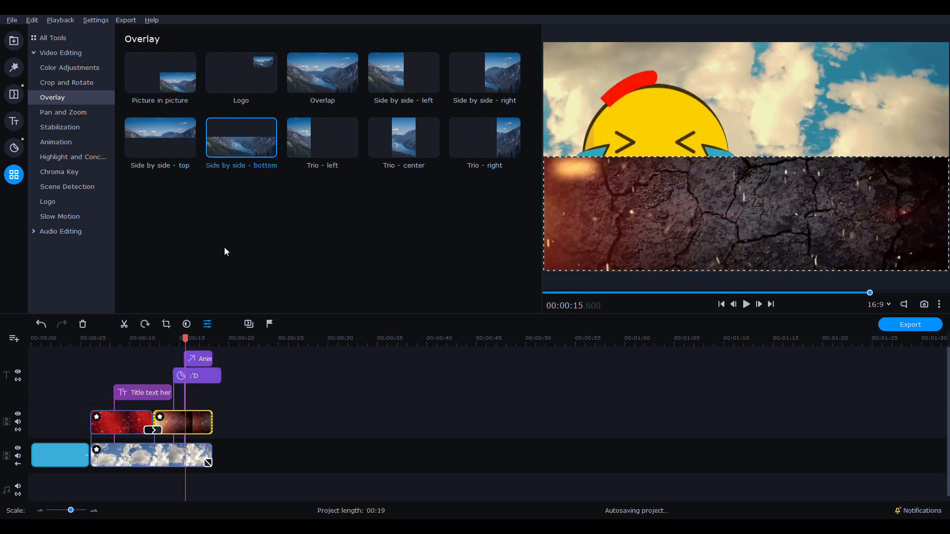
# Step: Stack the red clip above the cracked-rock clip on the overlay track and play a short part where they start
pyautogui.moveTo(139, 424); pyautogui.dragTo(160, 407)
pyautogui.click(147, 352)
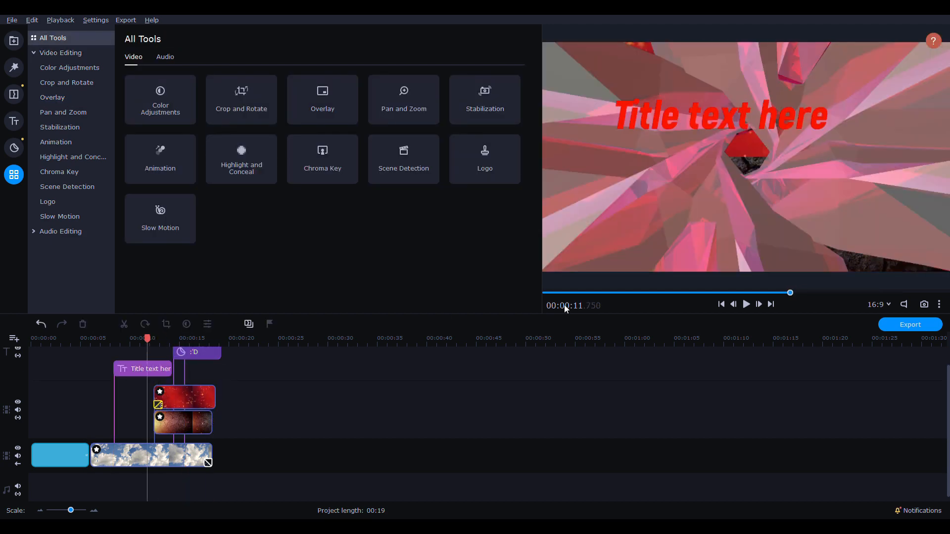
pyautogui.click(746, 304)
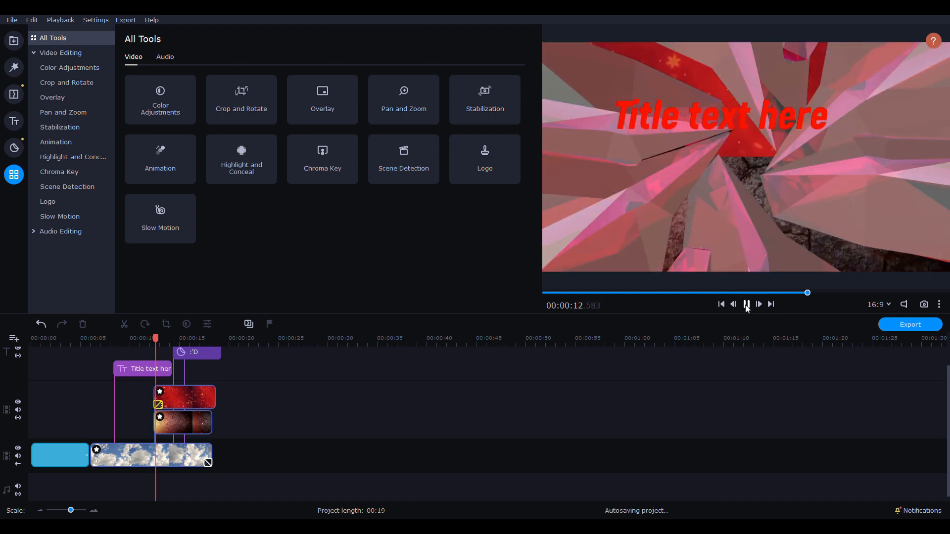
pyautogui.click(747, 307)
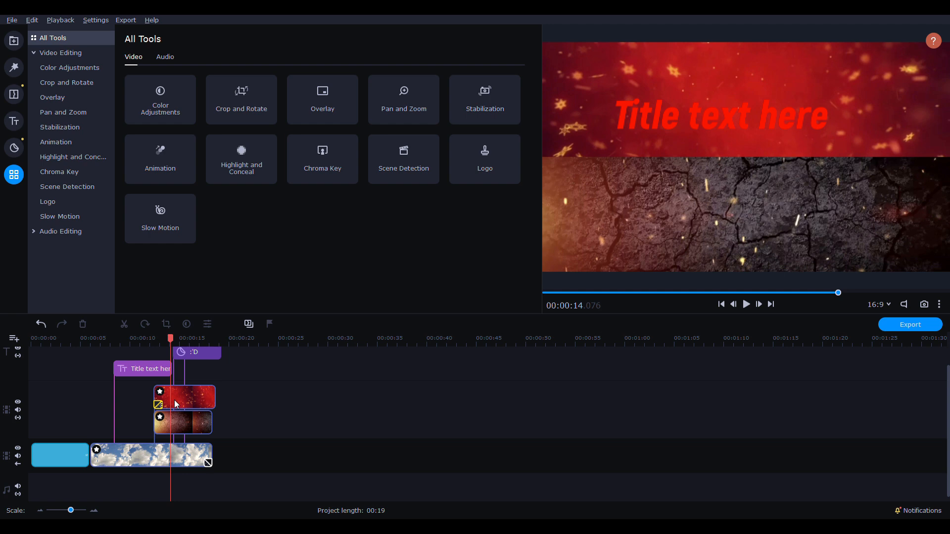
# Step: Remove the transitions at the start of the stacked red and cracked-rock clips and check frames around their start
pyautogui.moveTo(158, 407); pyautogui.dragTo(125, 409)
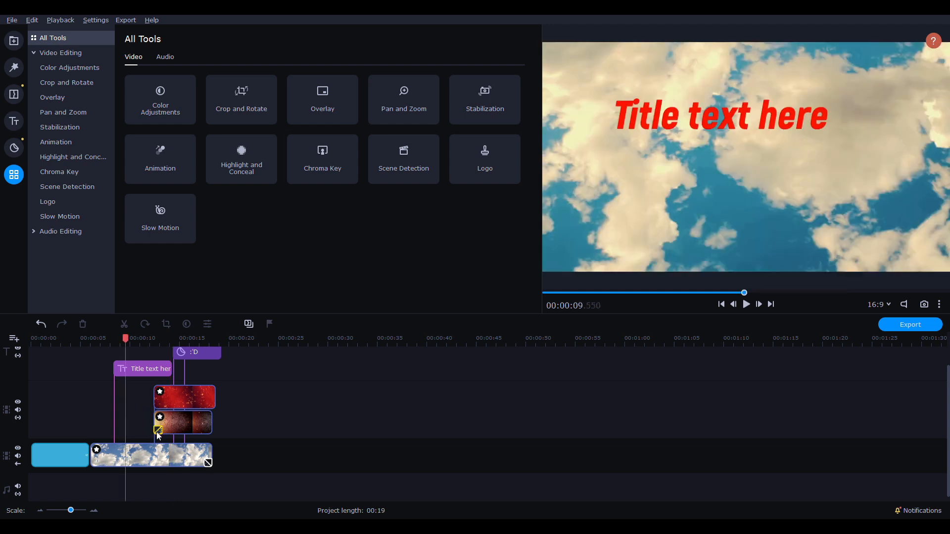
pyautogui.click(150, 340)
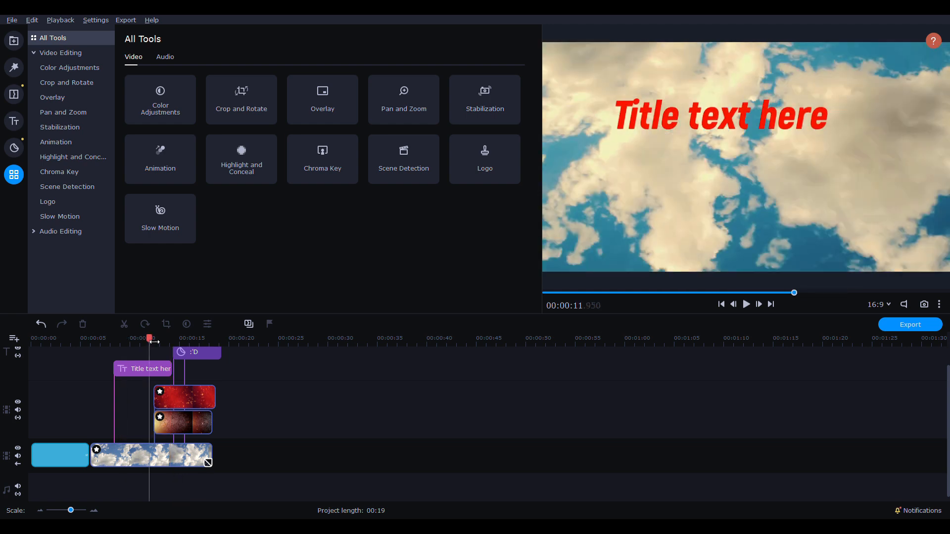
pyautogui.click(167, 340)
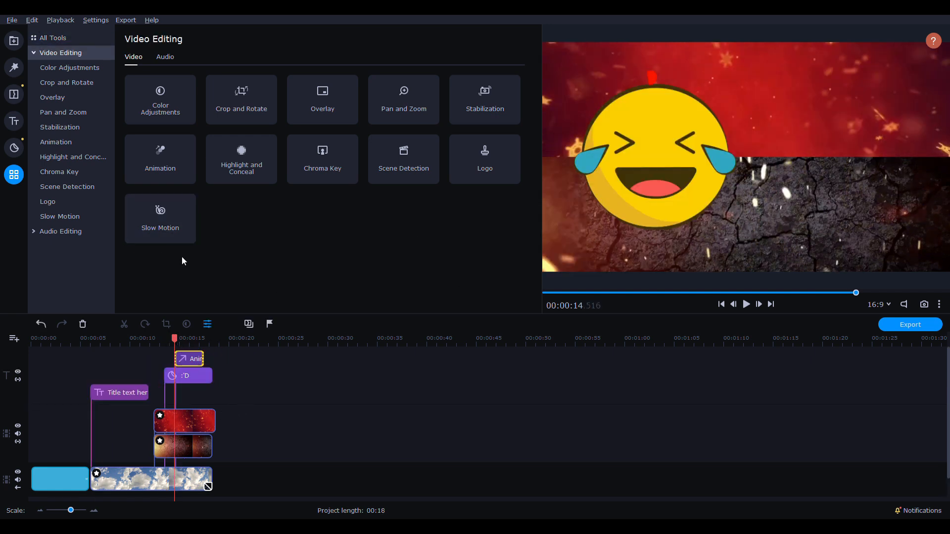
# Step: Try Trio - left and Side by side - left overlay layouts on the red clip, and Side by side - right on the cracked-rock clip
pyautogui.click(65, 97)
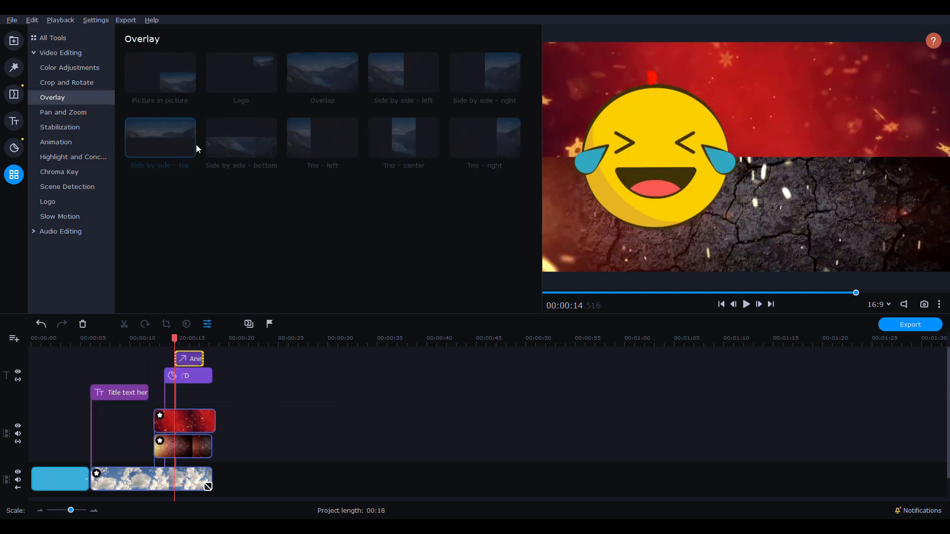
pyautogui.click(191, 410)
pyautogui.click(314, 144)
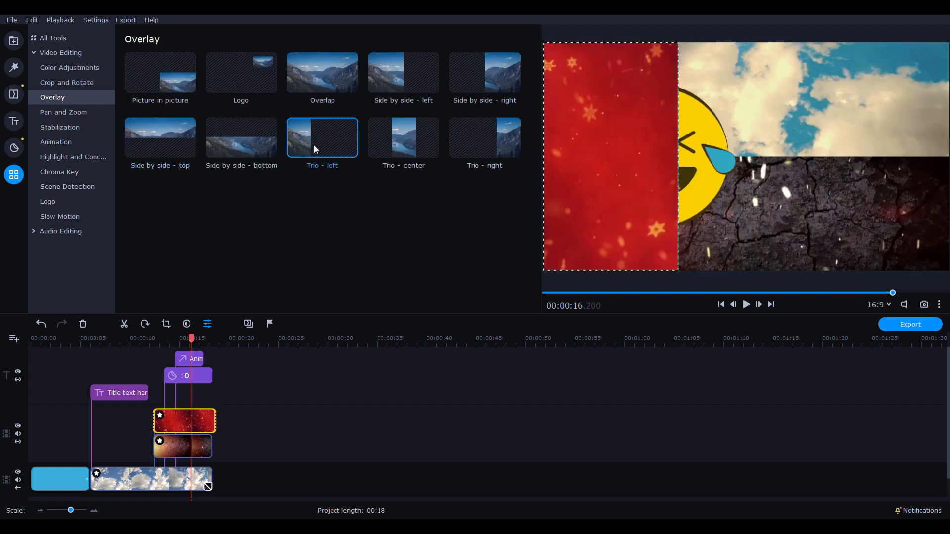
pyautogui.click(432, 85)
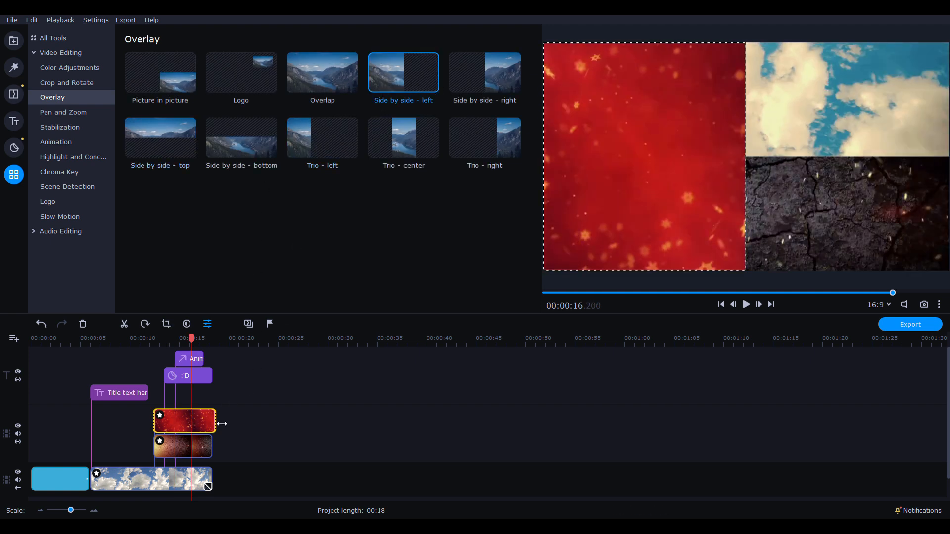
pyautogui.click(187, 446)
pyautogui.click(488, 72)
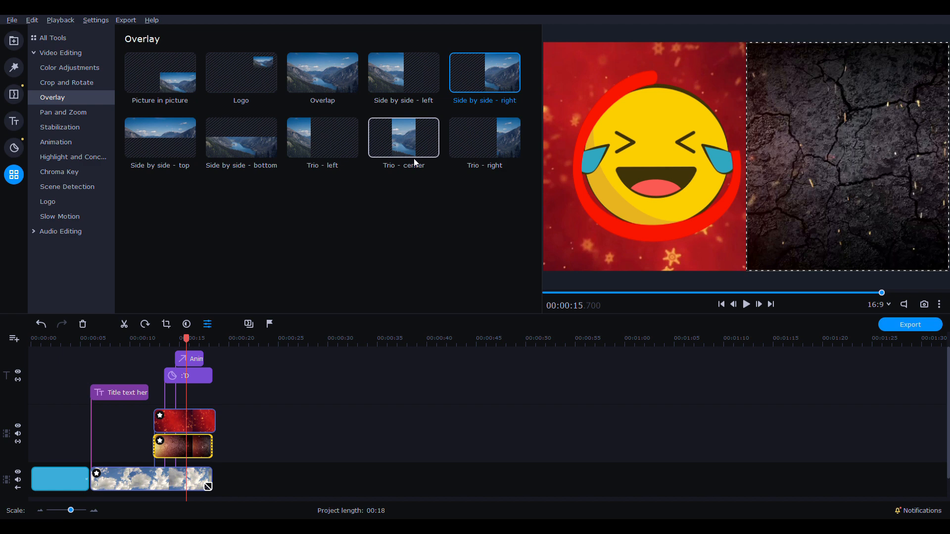
# Step: Set the red clip's overlay layout to Trio - left and the cracked-rock clip's to Trio - right
pyautogui.click(197, 423)
pyautogui.click(344, 124)
pyautogui.click(194, 448)
pyautogui.click(471, 148)
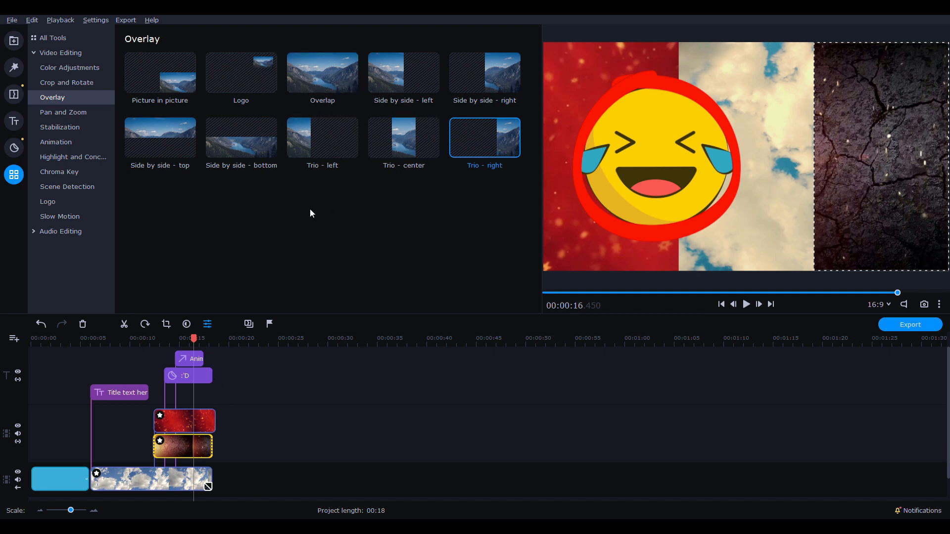
# Step: Set the cracked-rock clip to Picture in picture, fit its frame to the lower-right quarter of the video, and try the Logo layout
pyautogui.click(316, 84)
pyautogui.click(159, 77)
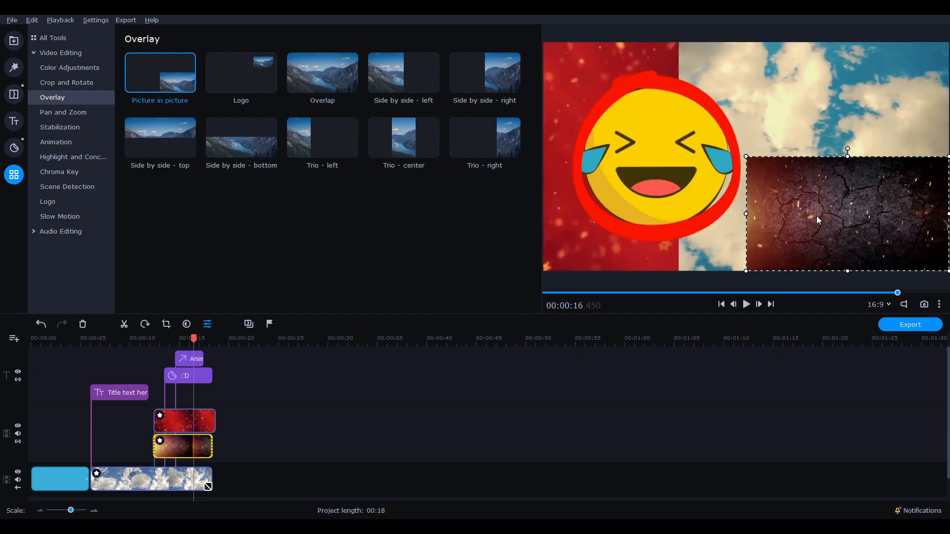
pyautogui.moveTo(747, 157); pyautogui.dragTo(916, 258)
pyautogui.moveTo(872, 233); pyautogui.dragTo(734, 166)
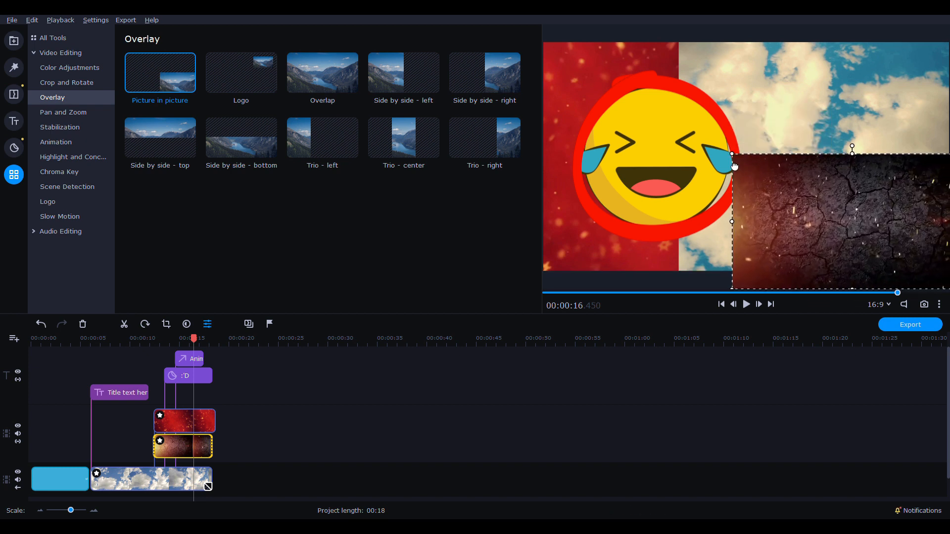
pyautogui.moveTo(818, 225); pyautogui.dragTo(798, 207)
pyautogui.moveTo(709, 135); pyautogui.dragTo(746, 157)
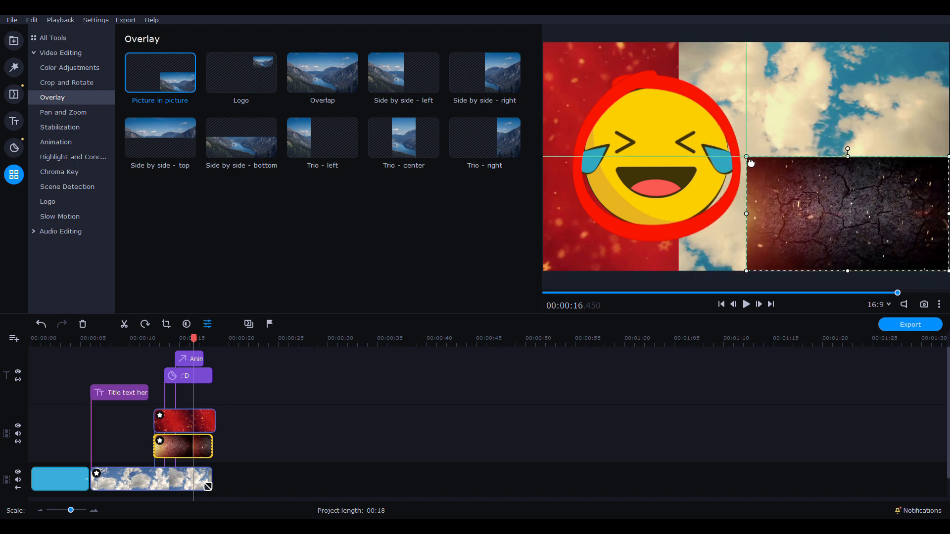
pyautogui.click(231, 85)
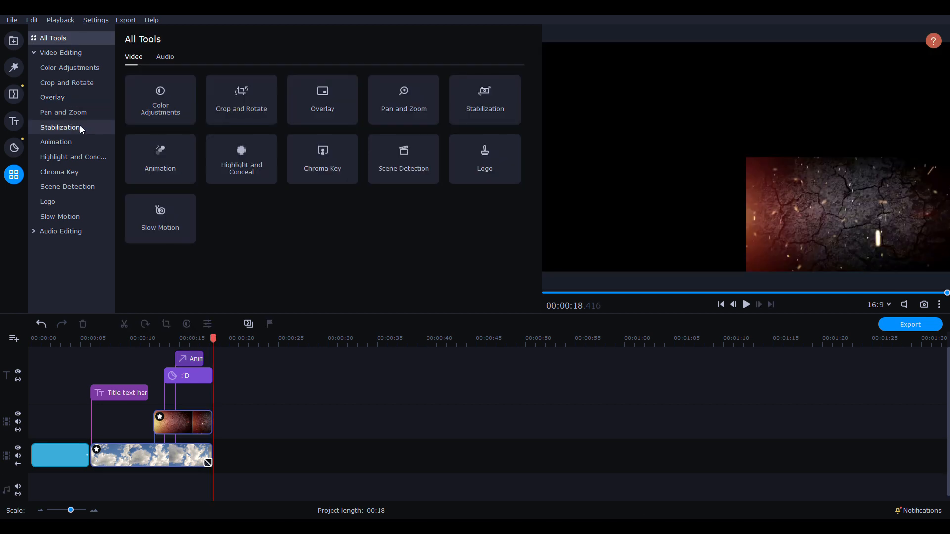
# Step: Preview the six Pan and Zoom presets with the cracked-rock clip selected, and look at its Stabilization options
pyautogui.click(76, 114)
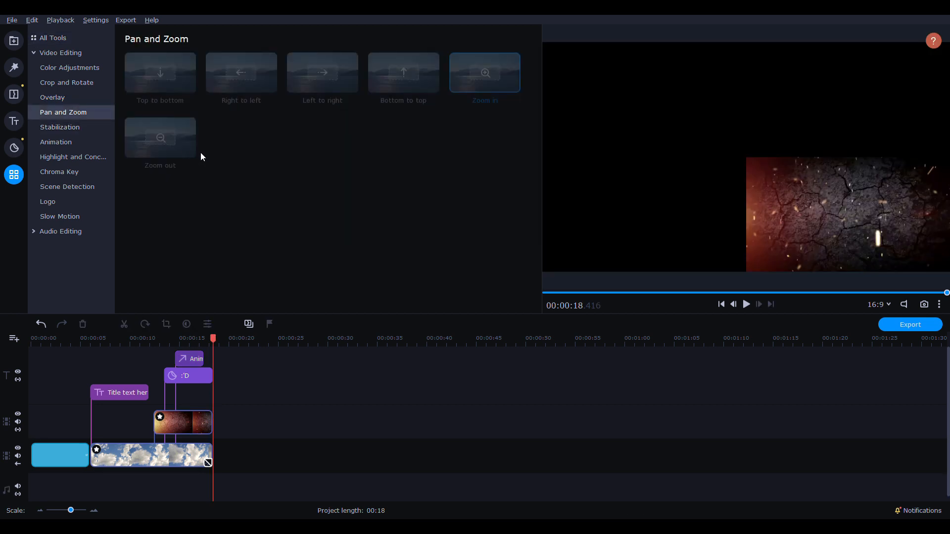
pyautogui.click(172, 424)
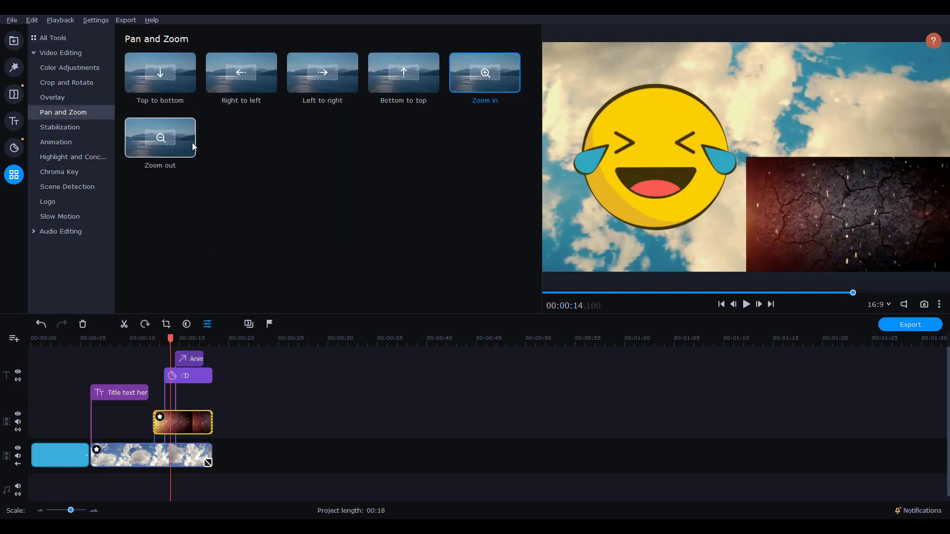
pyautogui.click(167, 77)
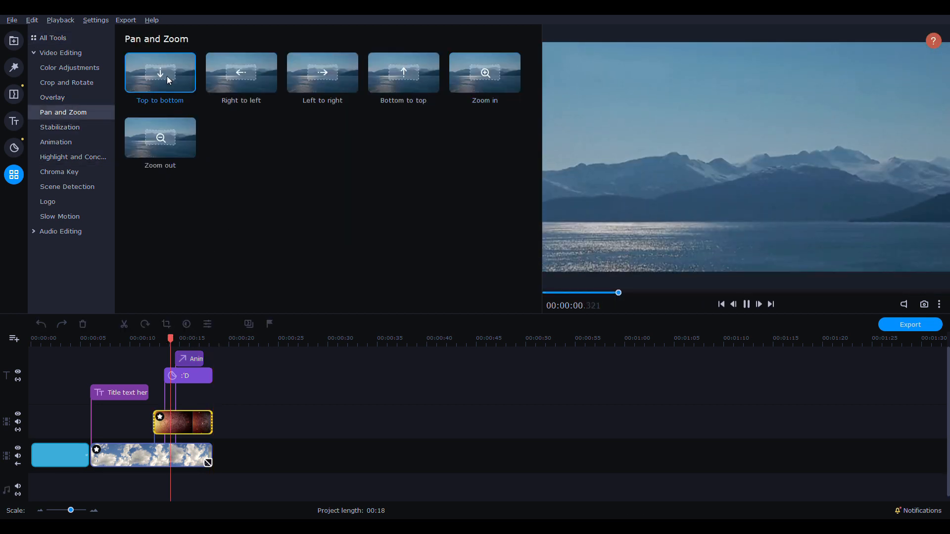
pyautogui.click(245, 78)
pyautogui.click(333, 72)
pyautogui.click(398, 74)
pyautogui.click(475, 77)
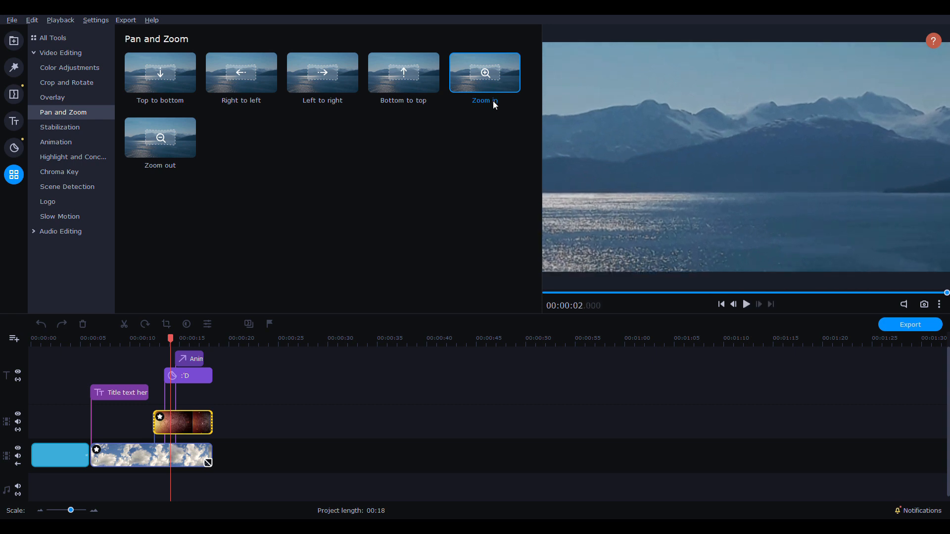
pyautogui.click(183, 145)
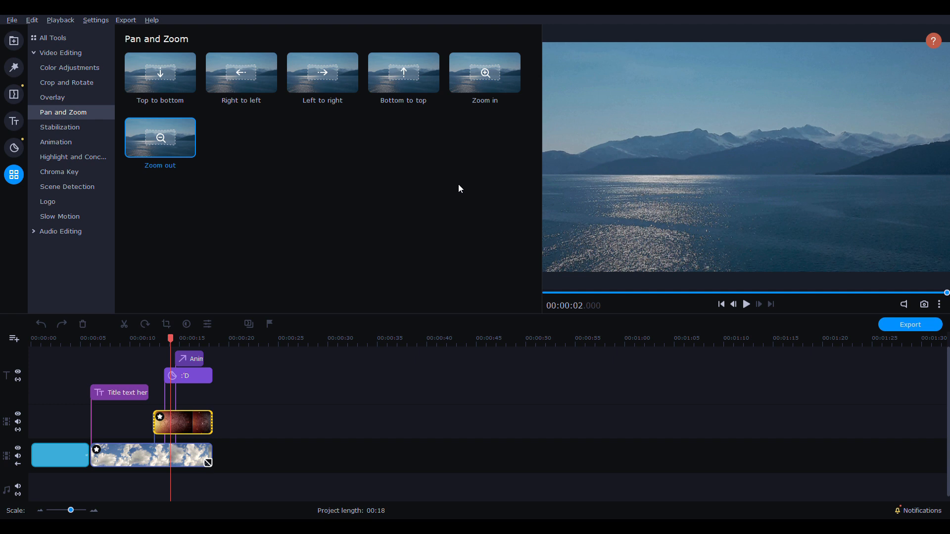
pyautogui.click(79, 126)
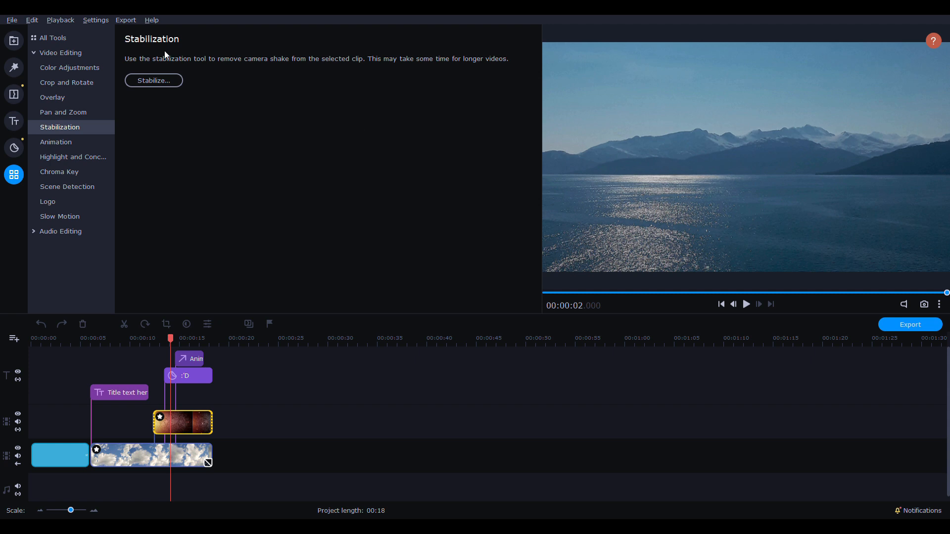
pyautogui.click(173, 81)
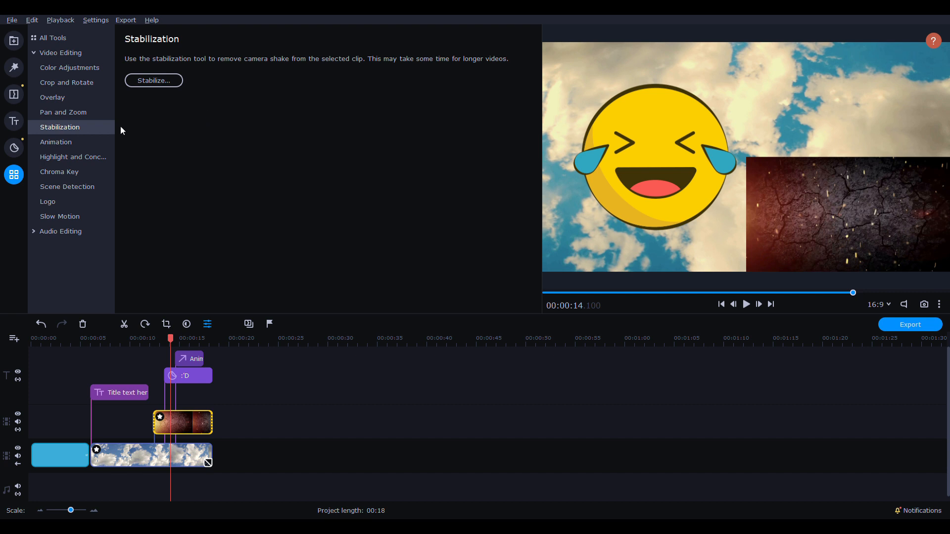
# Step: Choose the Loop animation and place the animated callout on the main video track directly after the cloud clip
pyautogui.click(76, 141)
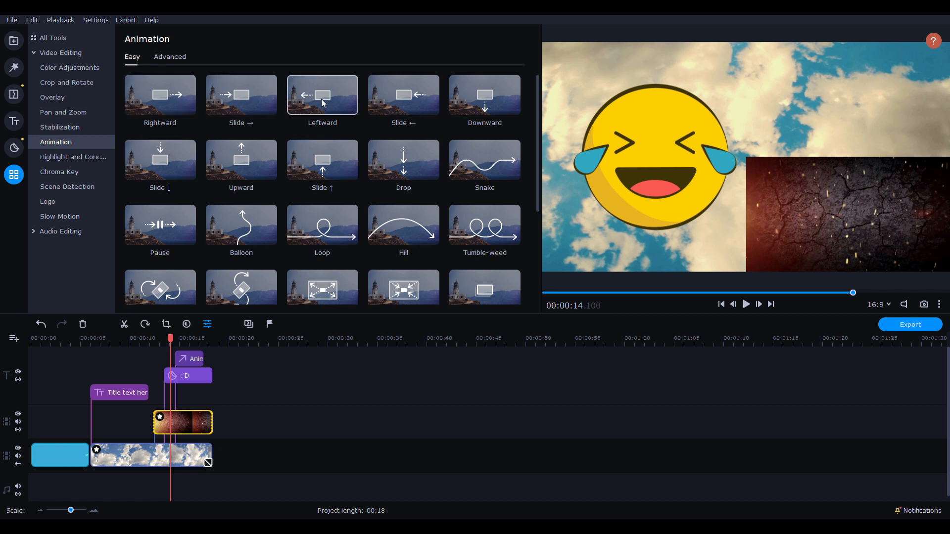
pyautogui.moveTo(329, 231); pyautogui.dragTo(233, 435)
pyautogui.click(152, 341)
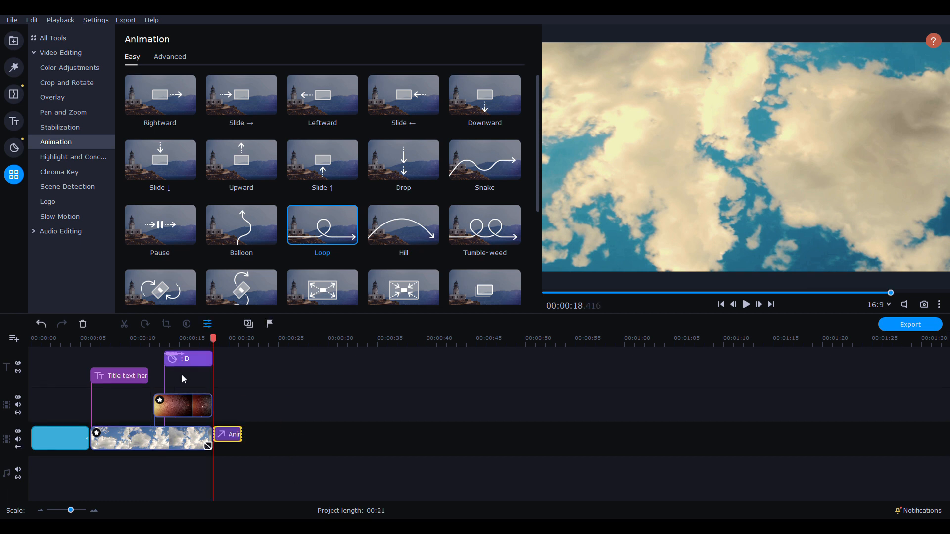
# Step: Play back the Loop animation of the emoji sticker from just before the sticker's start
pyautogui.click(159, 347)
pyautogui.click(746, 304)
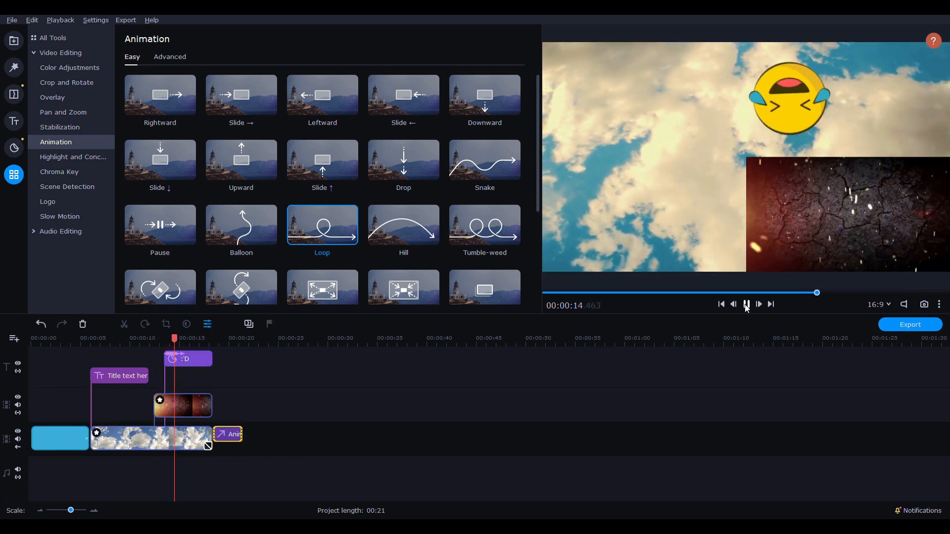
pyautogui.click(747, 305)
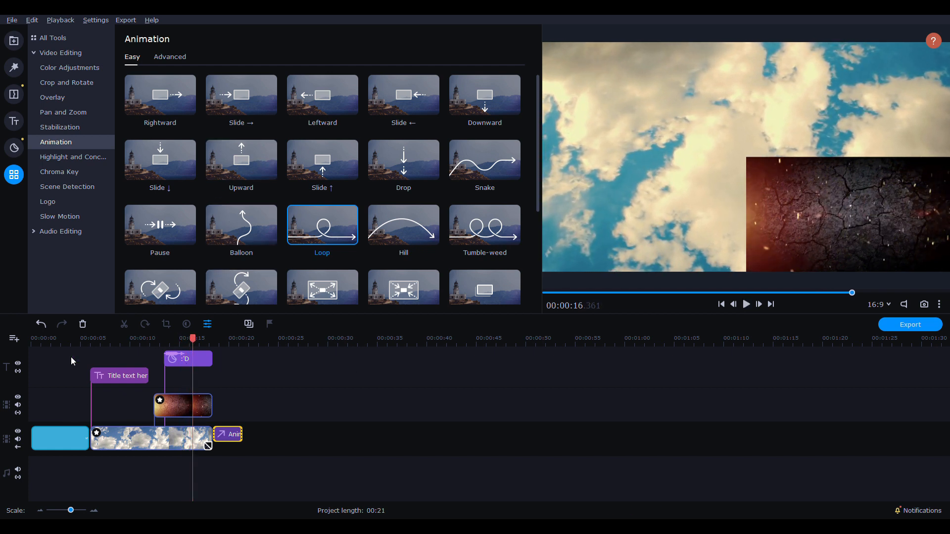
# Step: Undo the emoji sticker's Loop animation and place the animated callout on the main video track directly after the cloud clip again
pyautogui.click(41, 326)
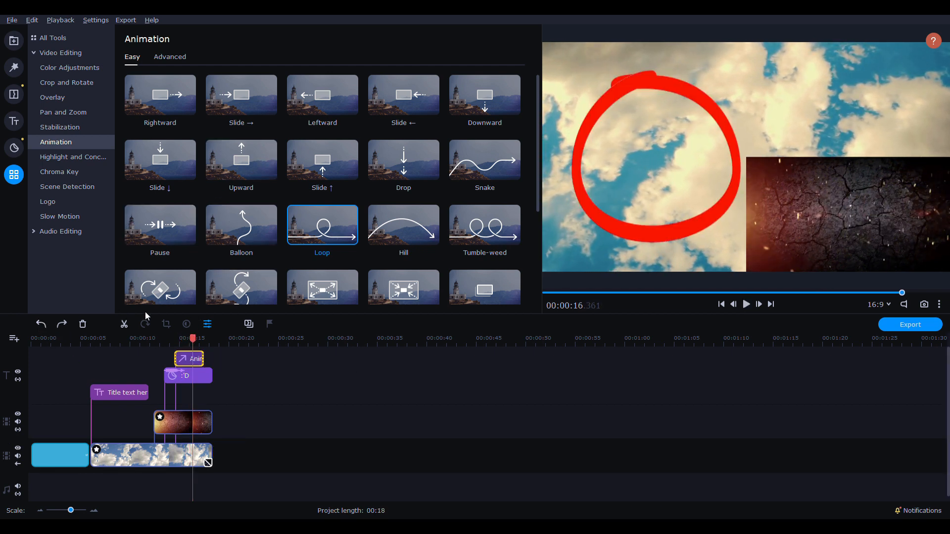
pyautogui.moveTo(189, 359); pyautogui.dragTo(227, 435)
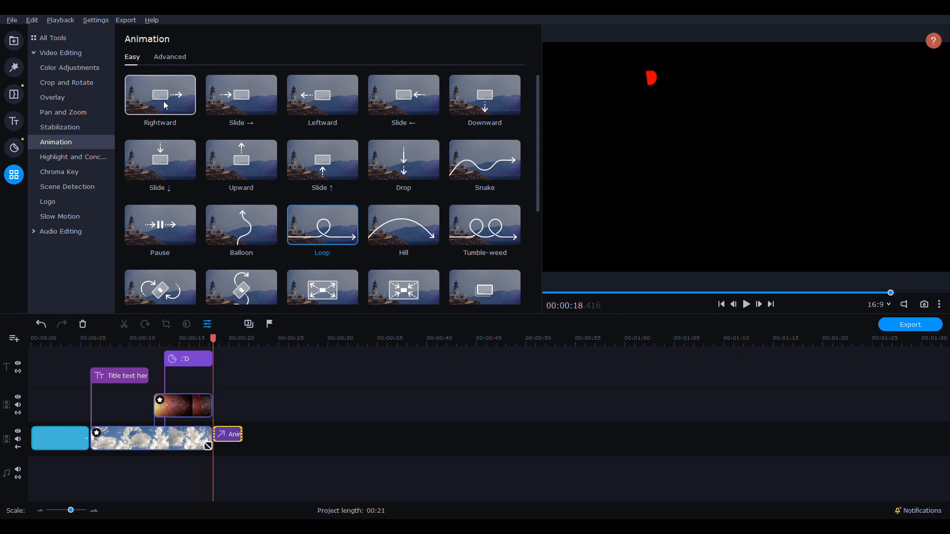
# Step: Preview the horizontal slide presets, and apply Slide → to the emoji sticker's start and Rightward to its end
pyautogui.click(167, 101)
pyautogui.click(243, 100)
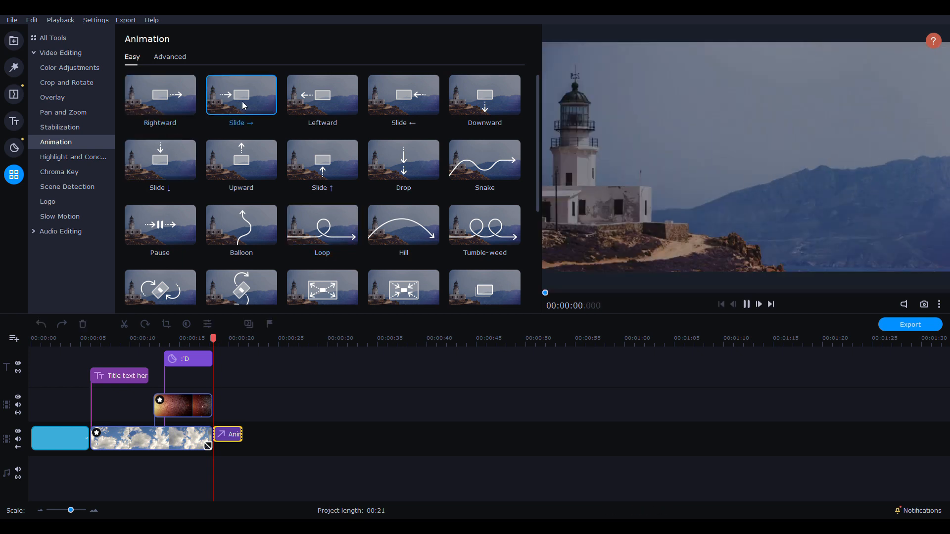
pyautogui.click(399, 109)
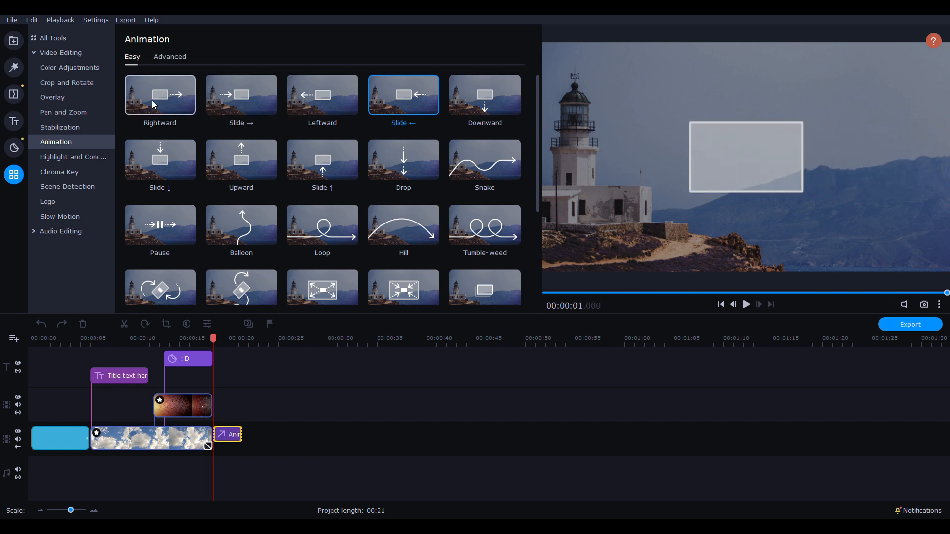
pyautogui.moveTo(158, 103)
pyautogui.mouseDown()
pyautogui.moveTo(166, 358)
pyautogui.moveTo(162, 111)
pyautogui.mouseUp()
pyautogui.moveTo(238, 108); pyautogui.dragTo(165, 357)
pyautogui.moveTo(167, 106); pyautogui.dragTo(207, 357)
# Step: Lengthen the emoji sticker's entrance and exit animations towards the middle of the sticker and play them back
pyautogui.click(156, 341)
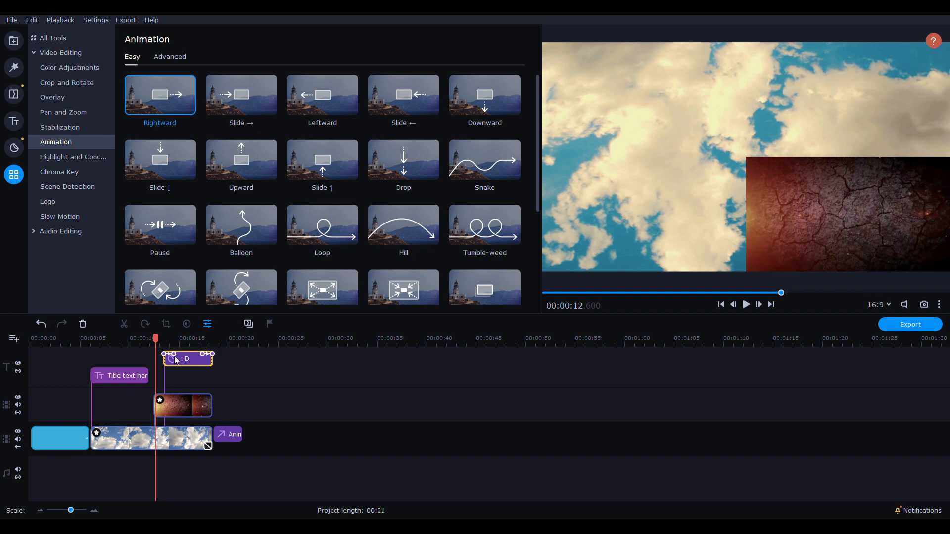
pyautogui.click(179, 357)
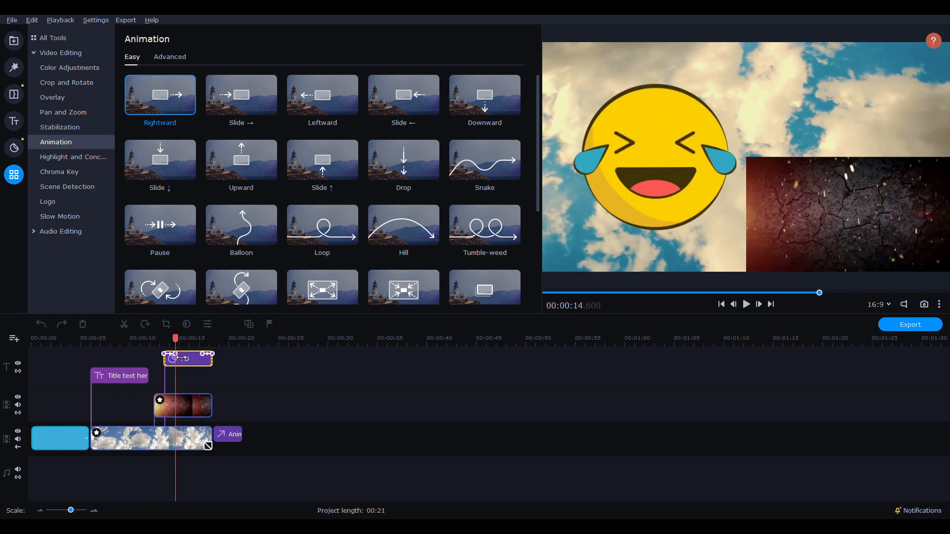
pyautogui.moveTo(185, 357); pyautogui.dragTo(197, 356)
pyautogui.click(160, 342)
pyautogui.click(743, 306)
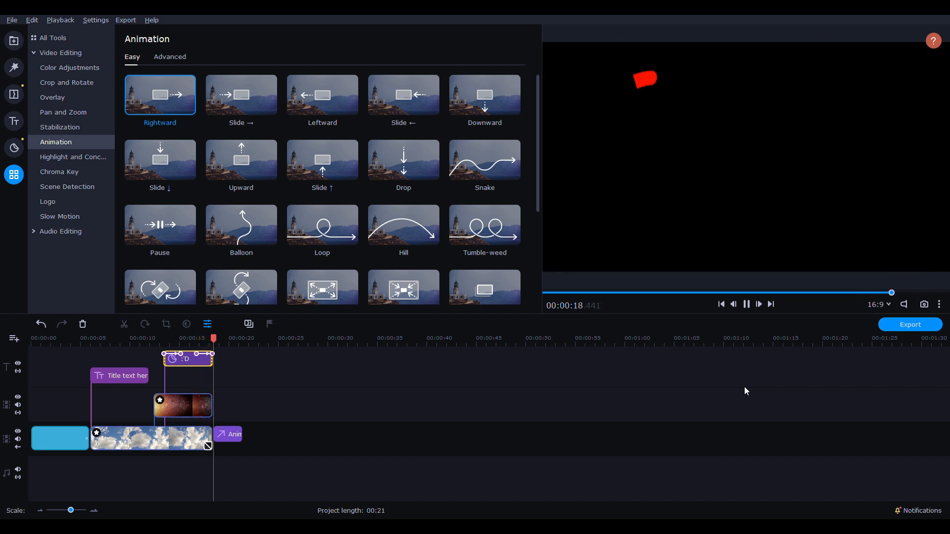
# Step: Move the emoji sticker earlier on the timeline so that it starts together with the cracked-rock clip
pyautogui.moveTo(195, 363); pyautogui.dragTo(184, 363)
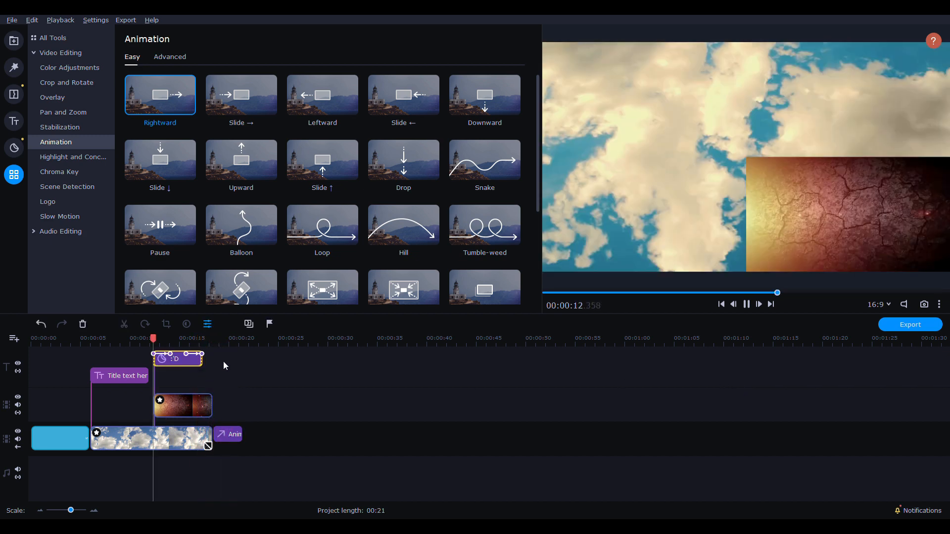
pyautogui.click(746, 305)
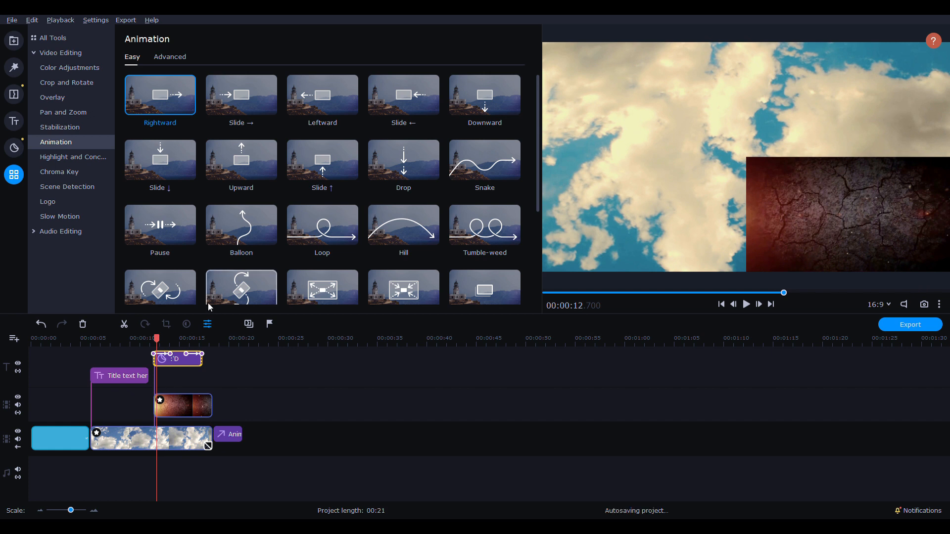
# Step: Preview the Pause, Drop, Zoom in, Fade in, Curl and Rebound animation presets, and look at the emoji sticker's advanced animation settings
pyautogui.click(180, 228)
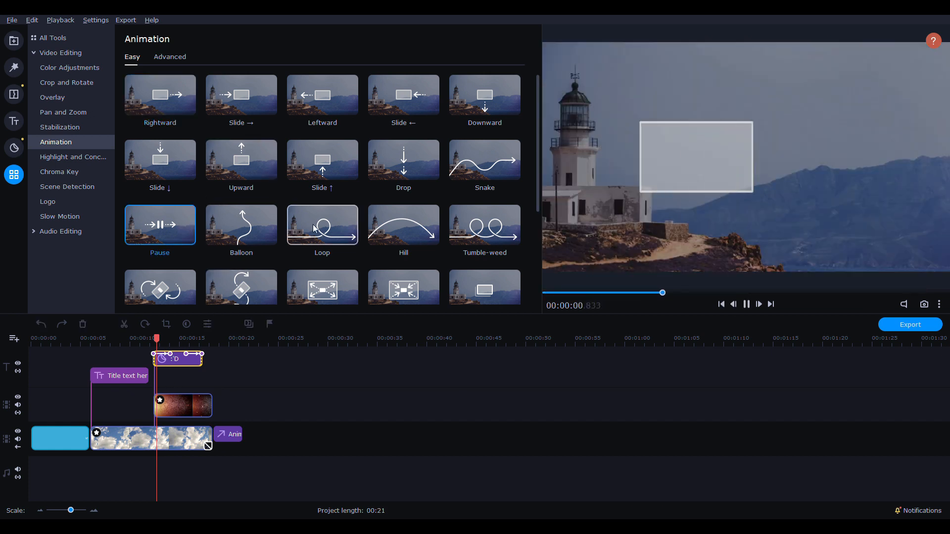
pyautogui.click(415, 166)
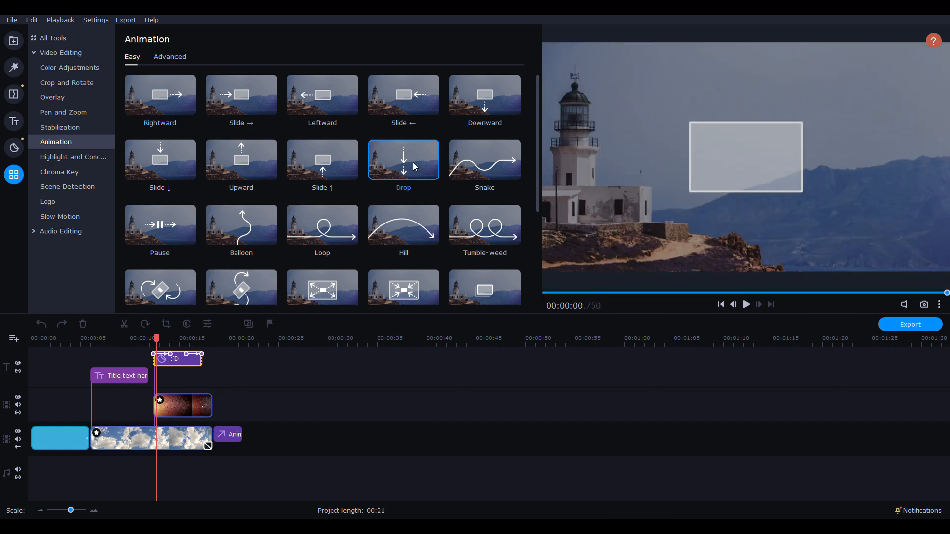
pyautogui.moveTo(386, 166); pyautogui.dragTo(396, 209)
pyautogui.scroll(-1, 389, 230)
pyautogui.scroll(-1, 391, 233)
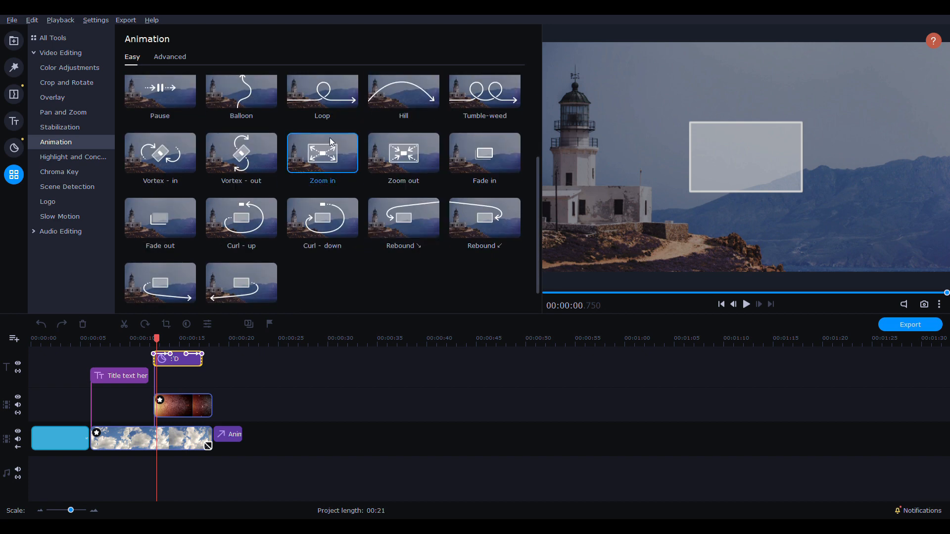
pyautogui.click(322, 147)
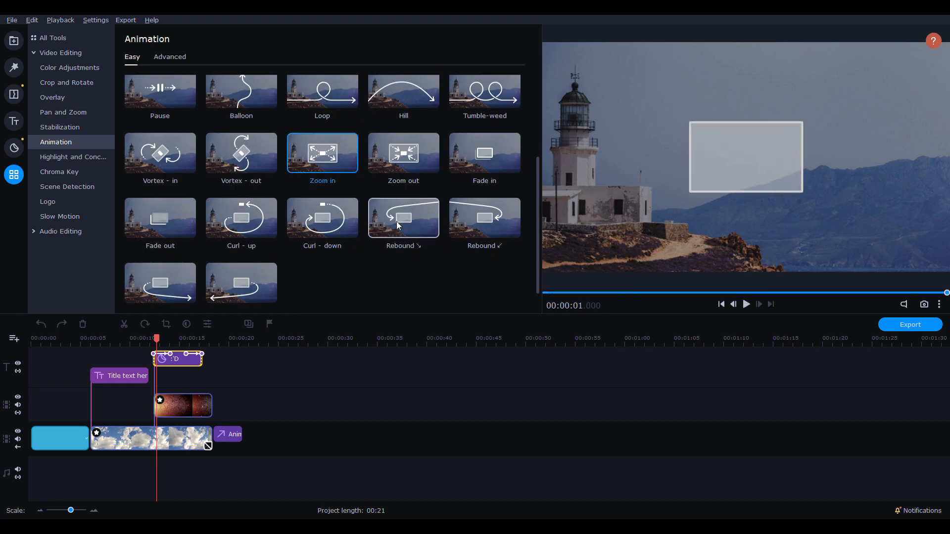
pyautogui.click(480, 168)
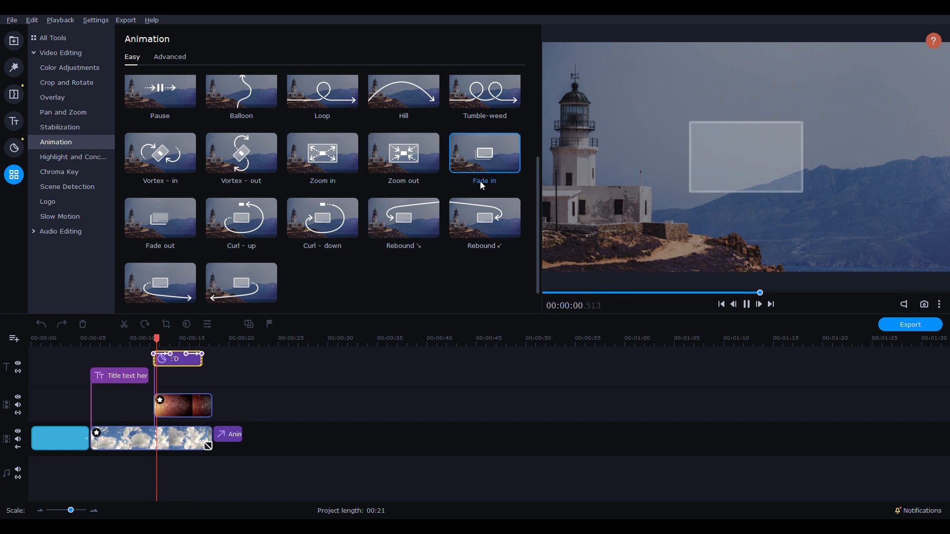
pyautogui.click(320, 221)
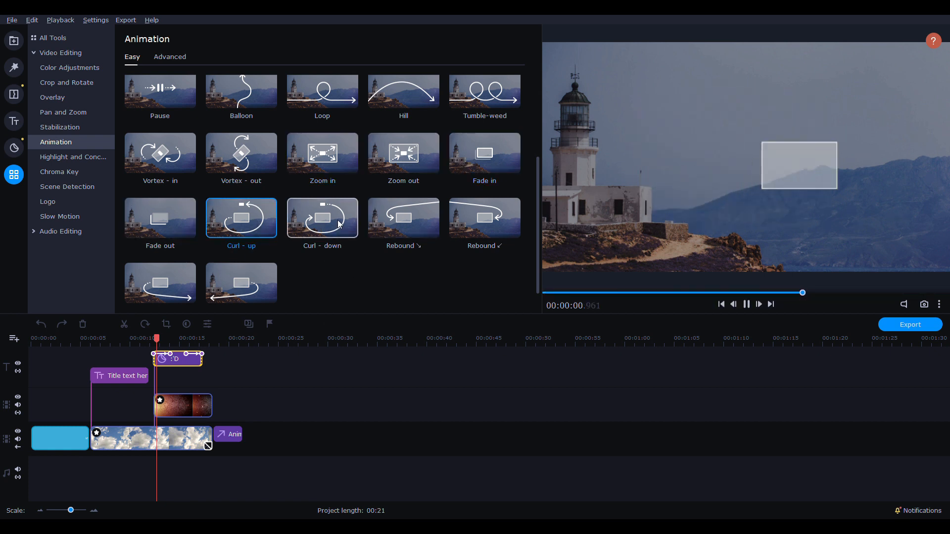
pyautogui.click(393, 223)
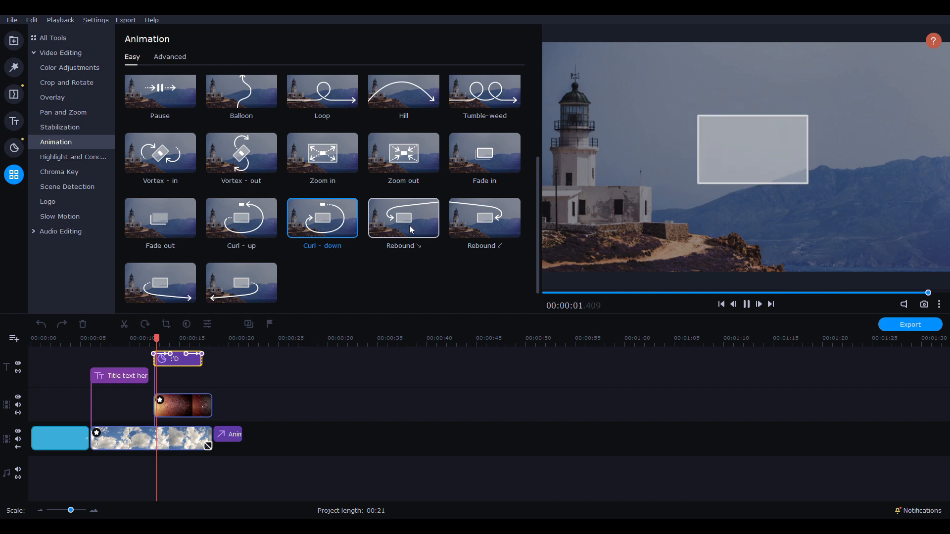
pyautogui.click(471, 229)
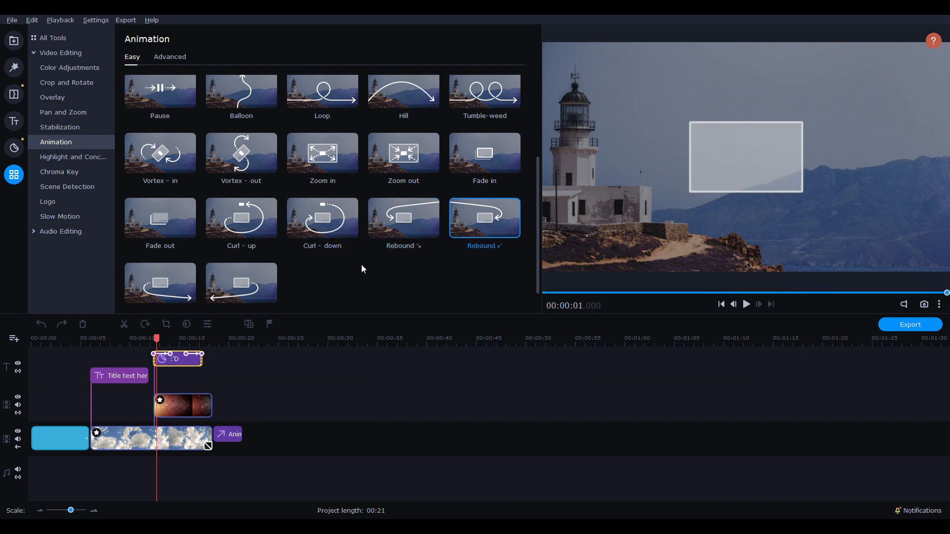
pyautogui.scroll(3, 360, 264)
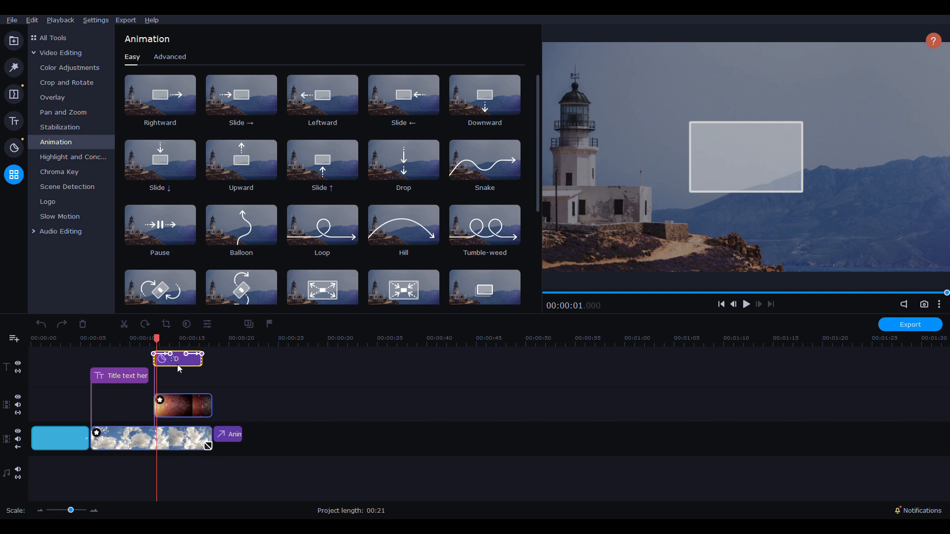
pyautogui.click(170, 57)
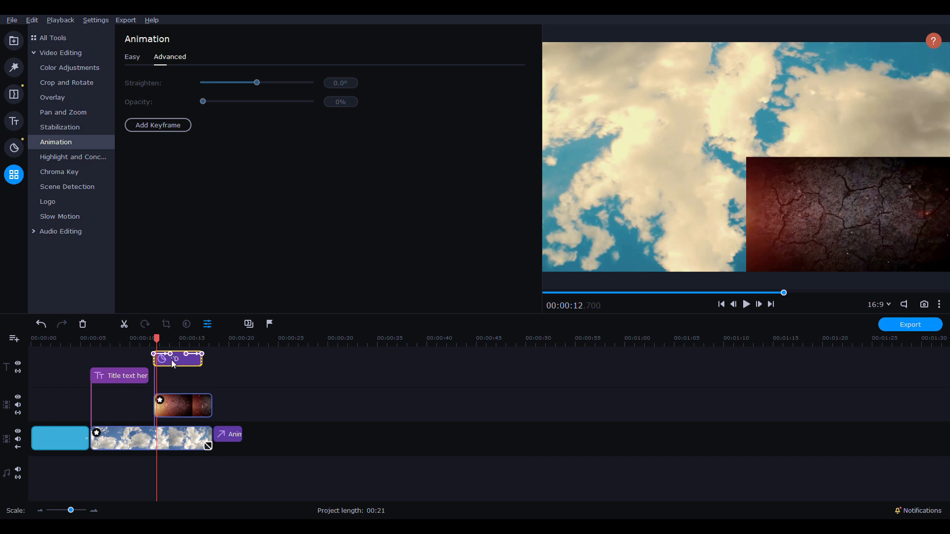
pyautogui.click(173, 361)
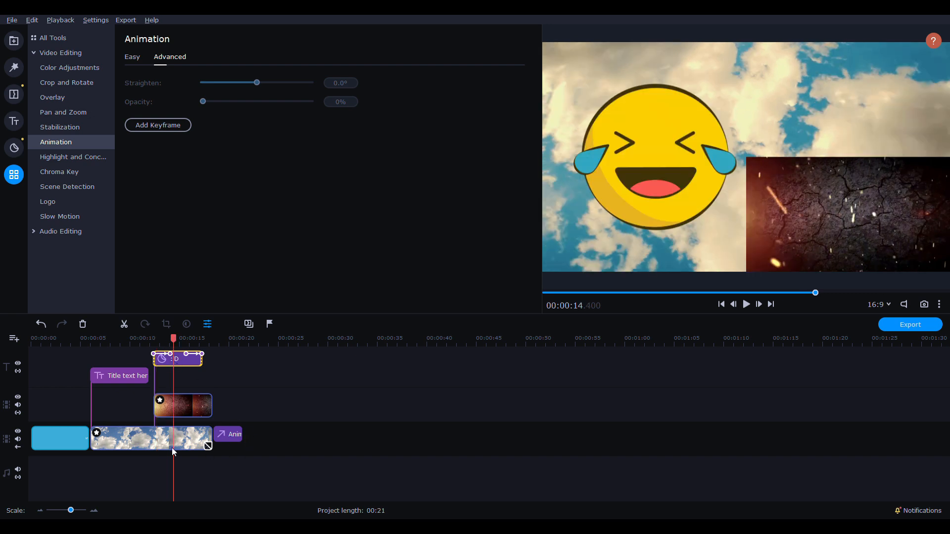
# Step: Move the cracked-rock clip to the end of the main video track, with the title and the emoji sticker above it
pyautogui.moveTo(225, 414); pyautogui.dragTo(122, 366)
pyautogui.moveTo(180, 405); pyautogui.dragTo(303, 445)
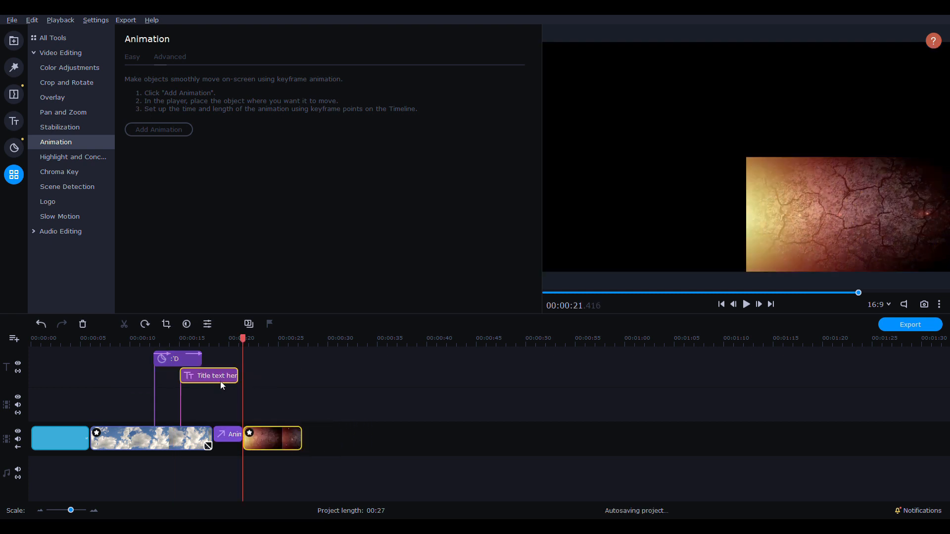
pyautogui.moveTo(221, 381); pyautogui.dragTo(284, 382)
pyautogui.moveTo(173, 360); pyautogui.dragTo(285, 358)
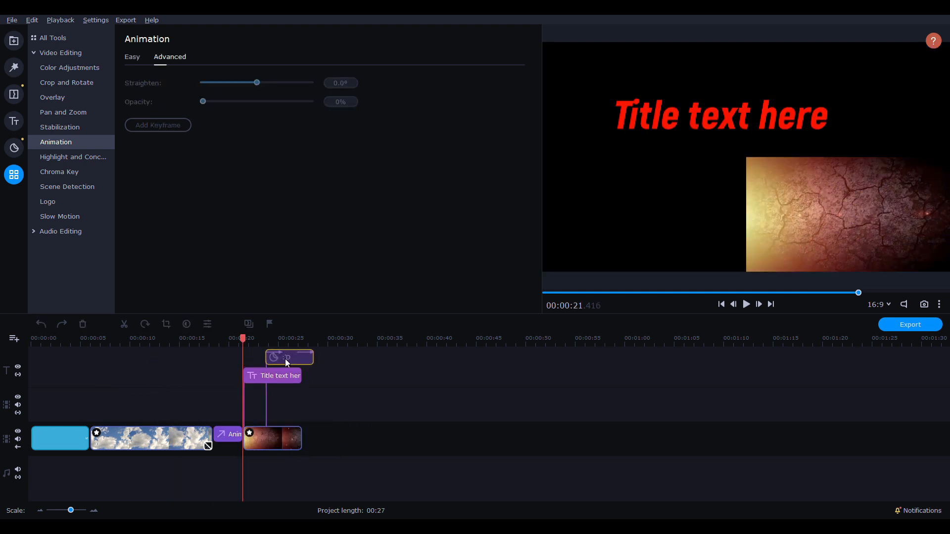
# Step: Place the exclamation mark callout above the cloud clip at about 10 s and lengthen it nearly to the cloud clip's end
pyautogui.click(14, 148)
pyautogui.moveTo(236, 81); pyautogui.dragTo(132, 377)
pyautogui.click(14, 175)
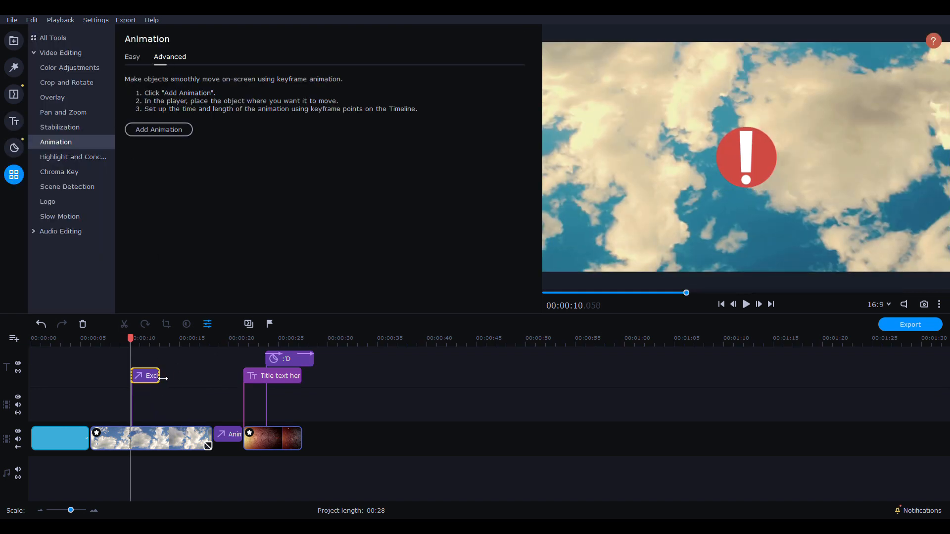
pyautogui.moveTo(163, 378); pyautogui.dragTo(197, 378)
# Step: Add a keyframe animation near the exclamation mark callout's start, at 00:00:10.200, and go to its first keyframe
pyautogui.click(131, 340)
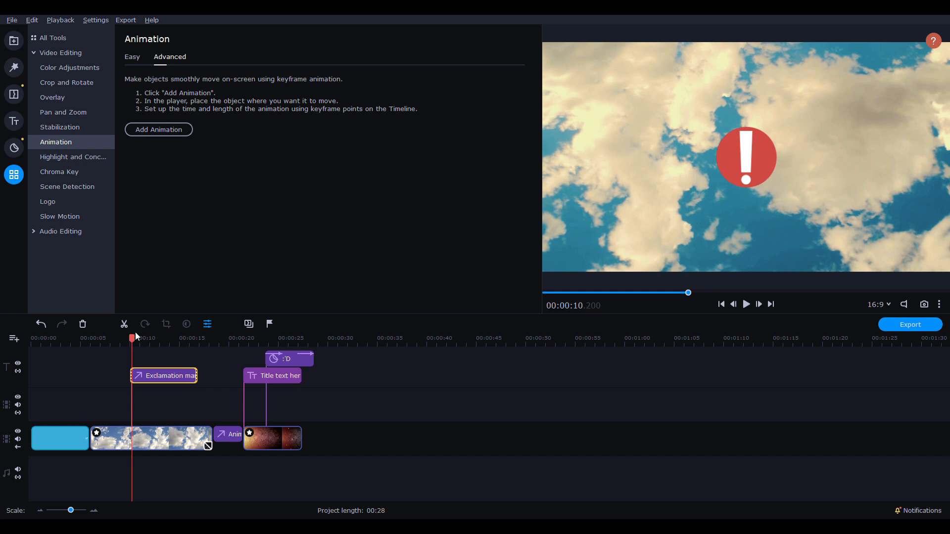
pyautogui.click(154, 130)
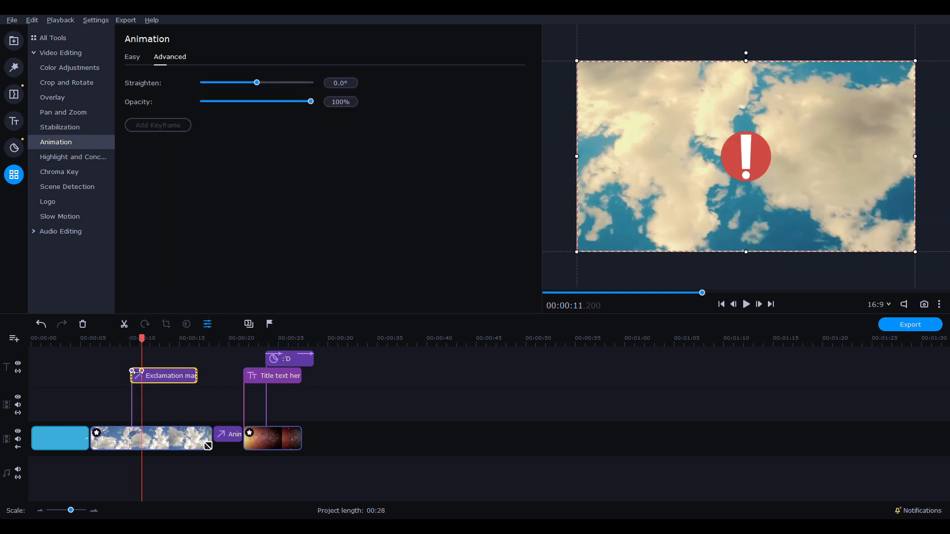
pyautogui.click(132, 371)
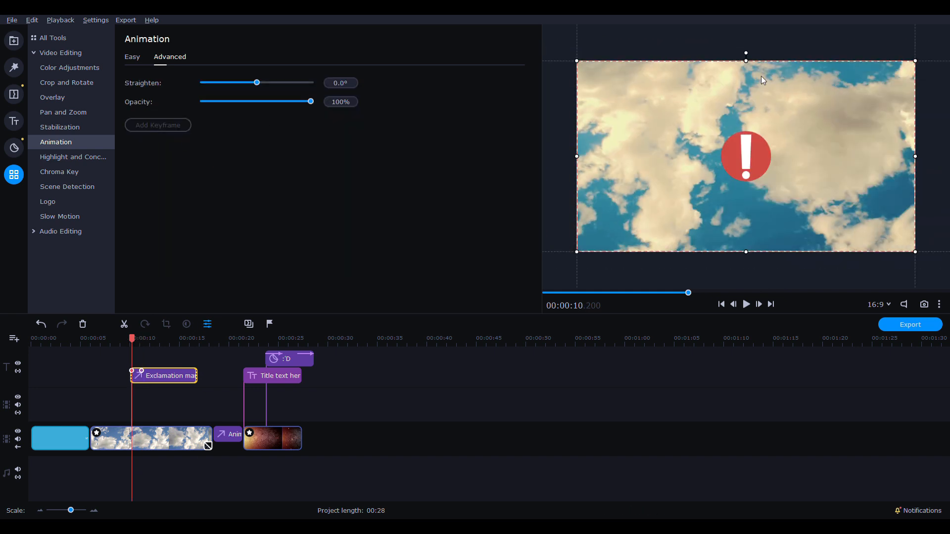
# Step: Shrink the callout into the video's lower-right corner with 0% opacity at the first keyframe, and play back the animation
pyautogui.moveTo(577, 62); pyautogui.dragTo(907, 245)
pyautogui.moveTo(311, 102); pyautogui.dragTo(186, 101)
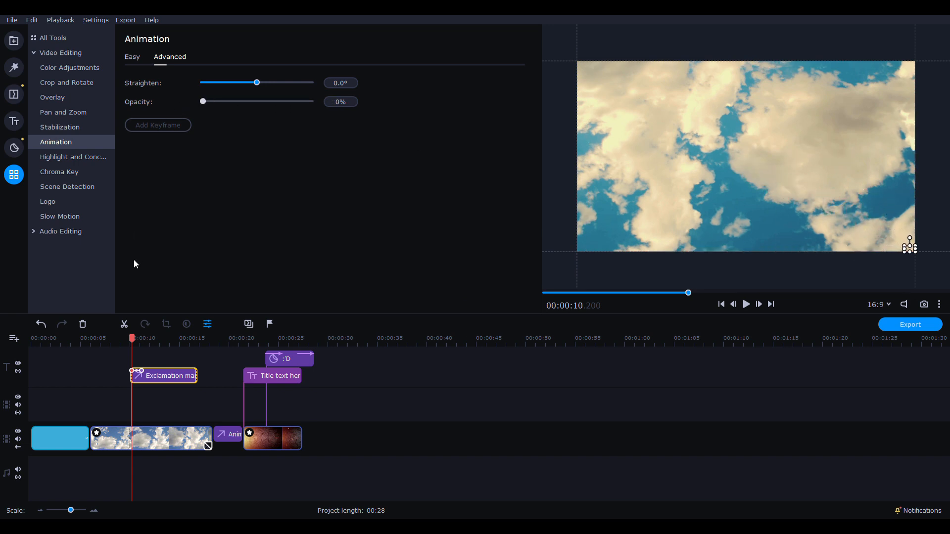
pyautogui.click(214, 101)
pyautogui.click(746, 306)
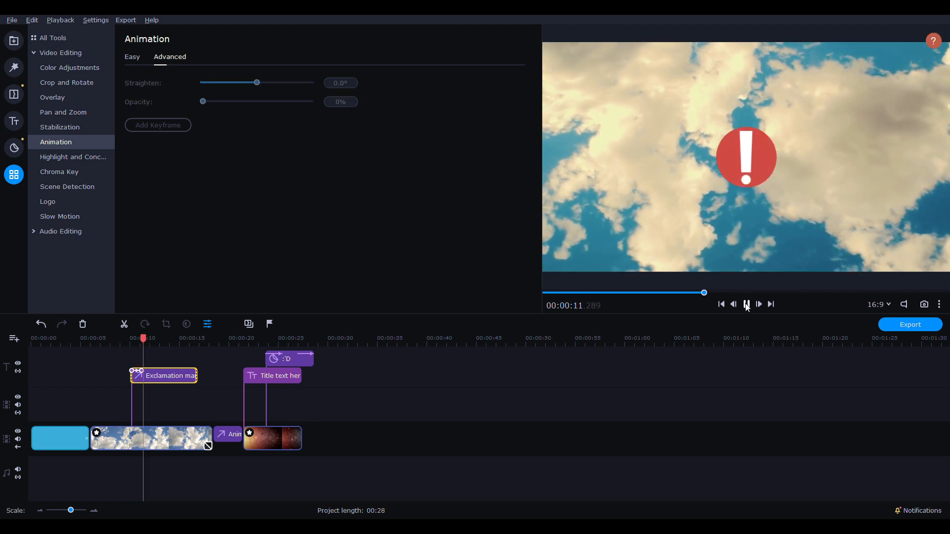
pyautogui.click(747, 305)
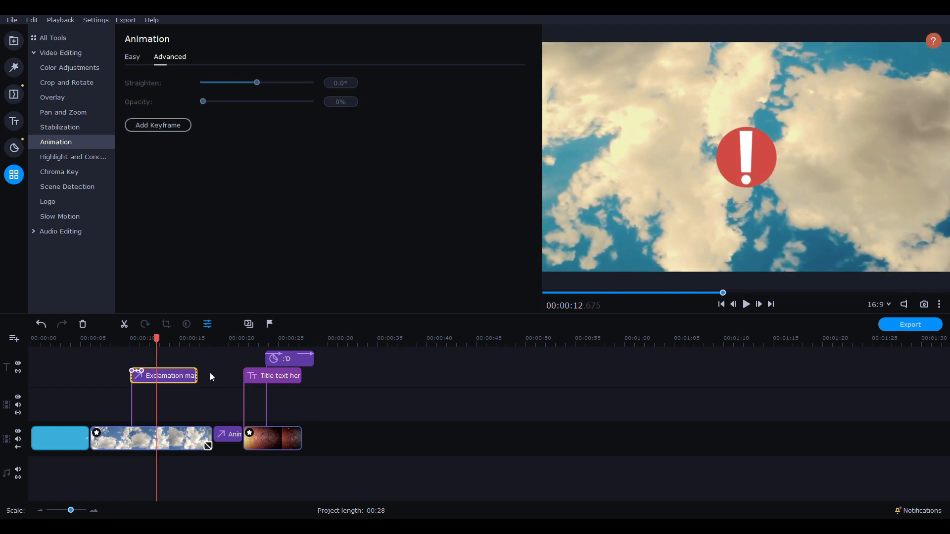
# Step: Add two keyframes near the end of the exclamation mark callout, at 00:00:15.400 and 00:00:16.400
pyautogui.click(184, 375)
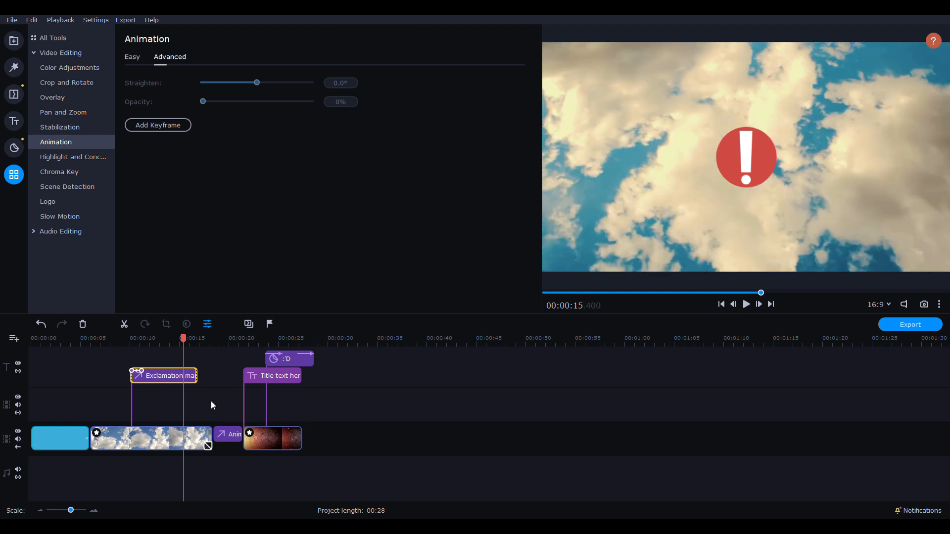
pyautogui.hotkey('ctrl', 't')
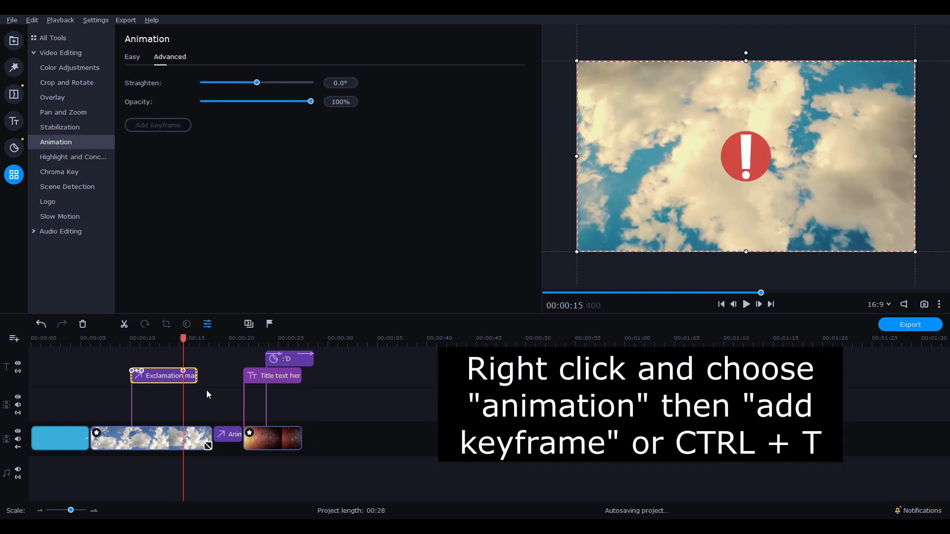
pyautogui.click(194, 374)
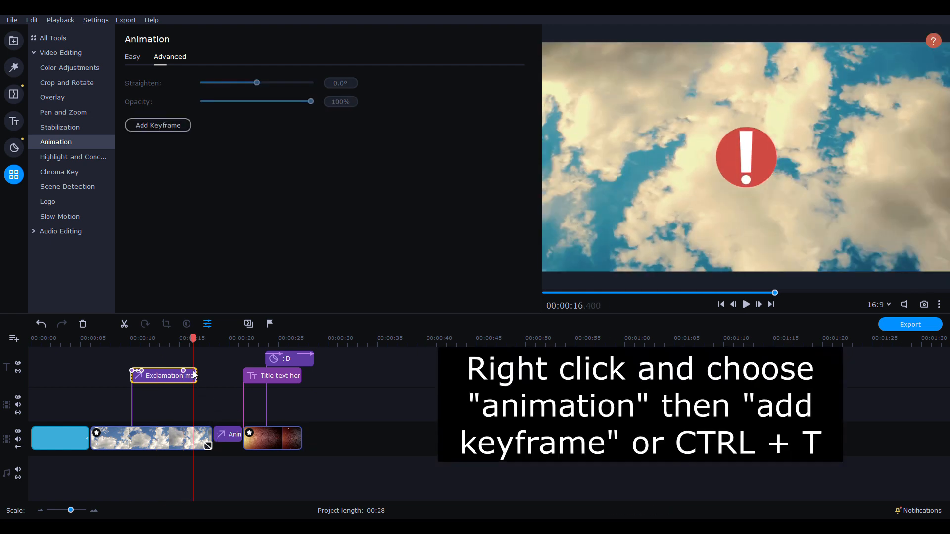
pyautogui.hotkey('ctrl', 't')
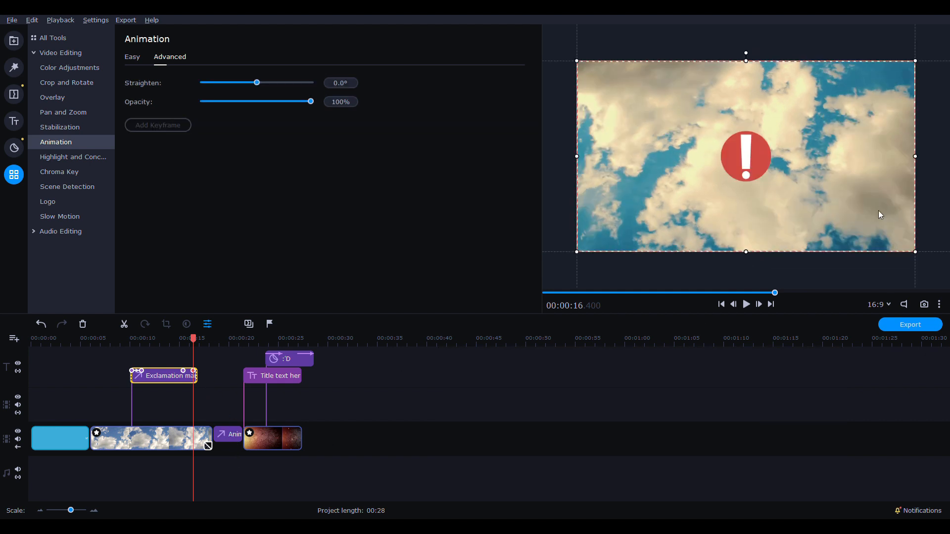
# Step: Enlarge the callout beyond the video frame at the last keyframe, move it off to the upper left, and play back the animation
pyautogui.moveTo(915, 252); pyautogui.dragTo(949, 288)
pyautogui.moveTo(576, 61); pyautogui.dragTo(293, 20)
pyautogui.moveTo(663, 120); pyautogui.dragTo(500, 48)
pyautogui.moveTo(188, 338); pyautogui.dragTo(112, 338)
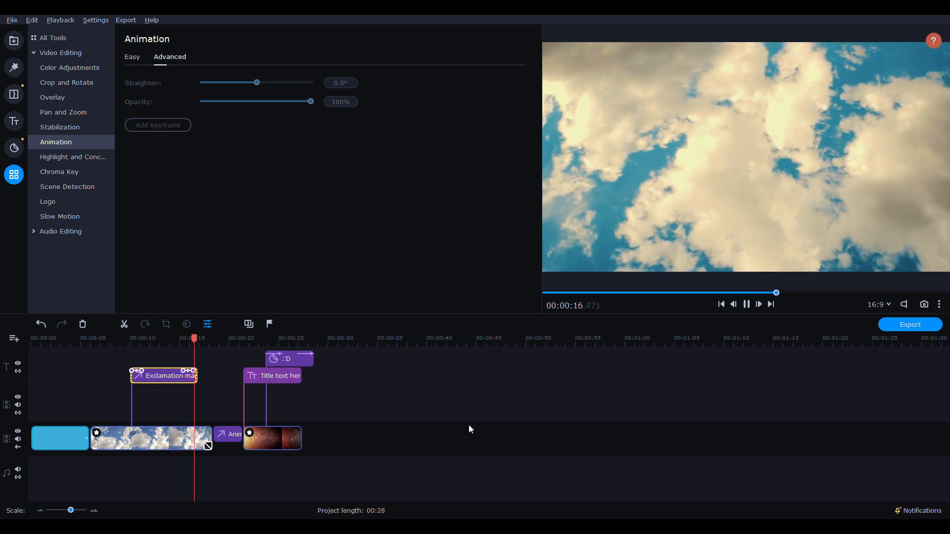
pyautogui.click(747, 304)
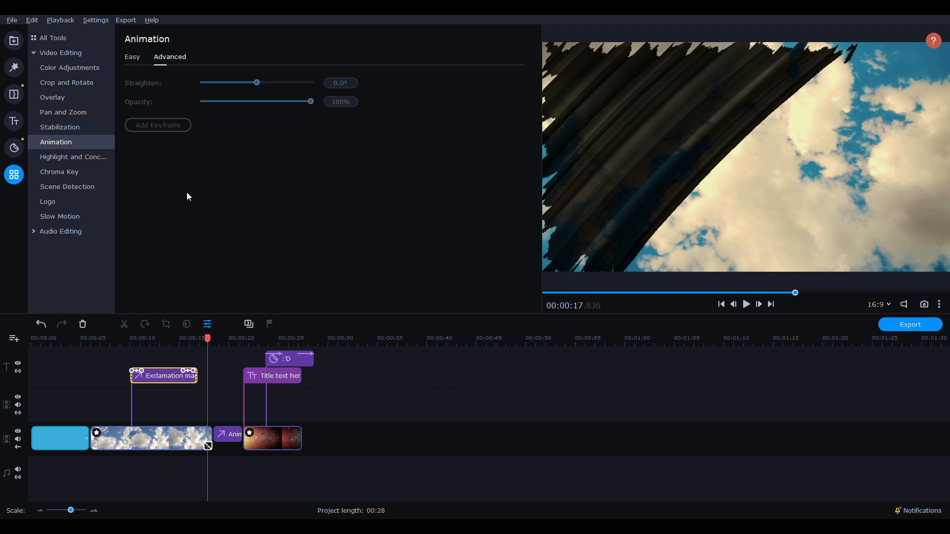
# Step: Add a round blur highlight at 81% opacity to the cloud clip and move it toward the picture's lower right
pyautogui.click(103, 158)
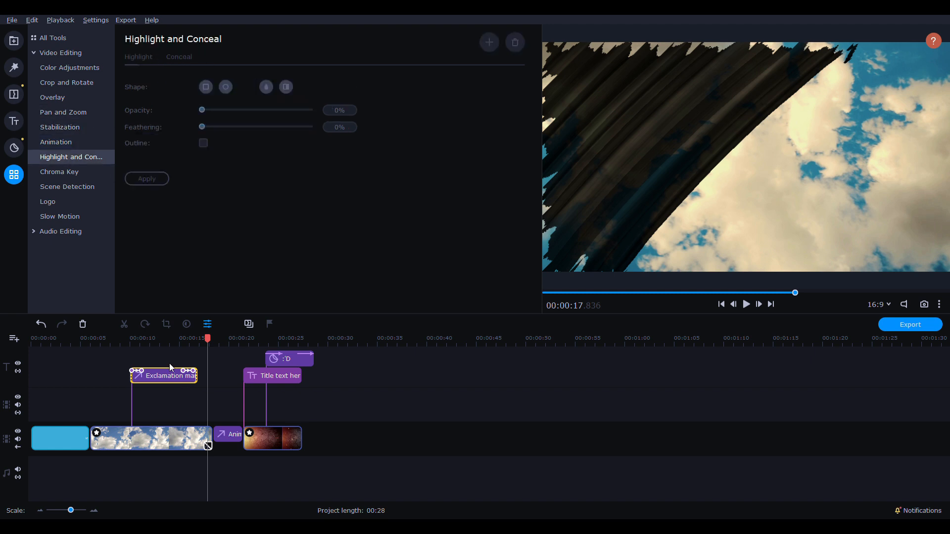
pyautogui.click(152, 438)
pyautogui.moveTo(713, 173); pyautogui.dragTo(744, 164)
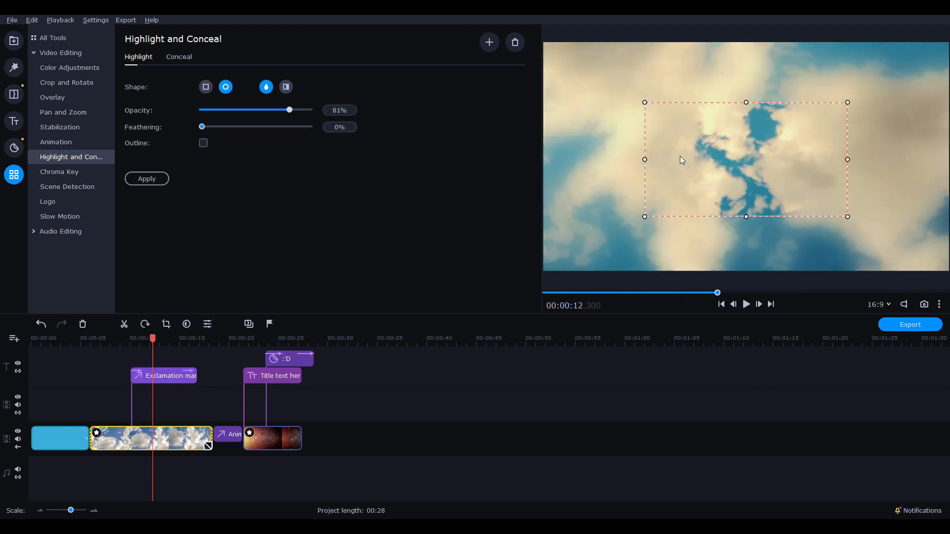
pyautogui.moveTo(762, 160); pyautogui.dragTo(834, 185)
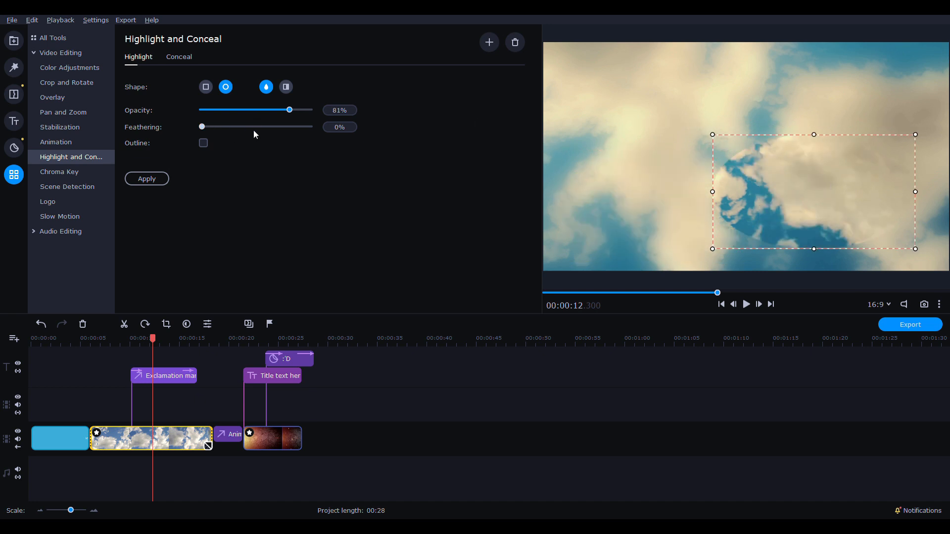
# Step: Set the highlight's feathering to 62% and move the highlighted area to the picture's upper left
pyautogui.moveTo(205, 125); pyautogui.dragTo(254, 126)
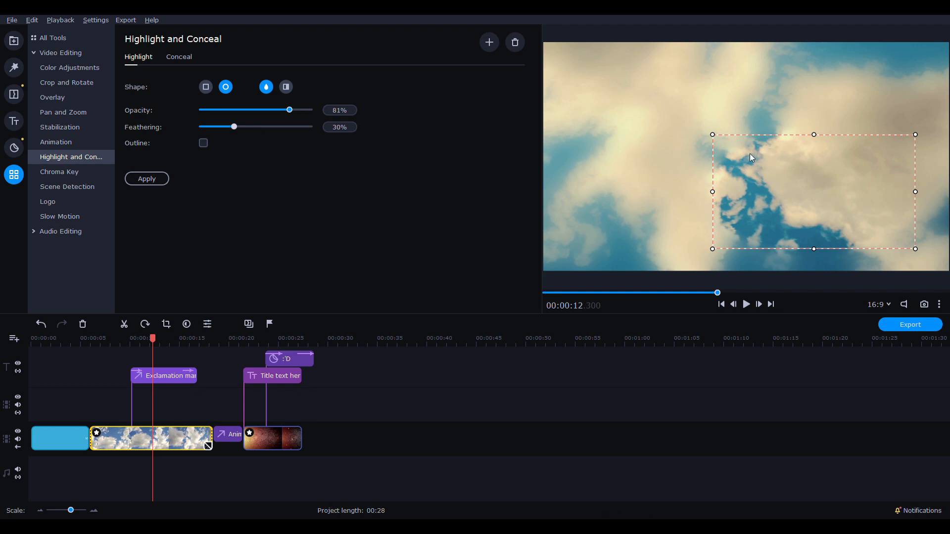
pyautogui.moveTo(231, 128); pyautogui.dragTo(195, 133)
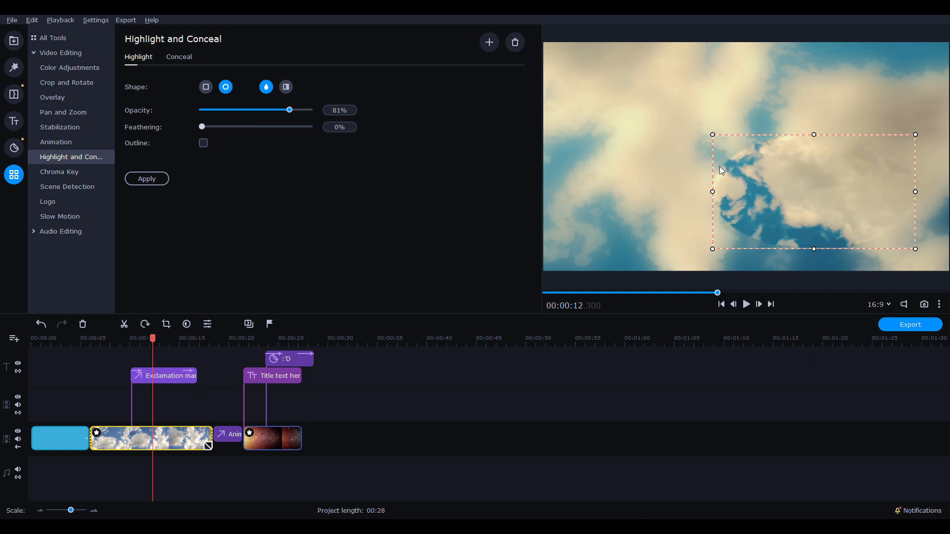
pyautogui.moveTo(203, 127); pyautogui.dragTo(268, 127)
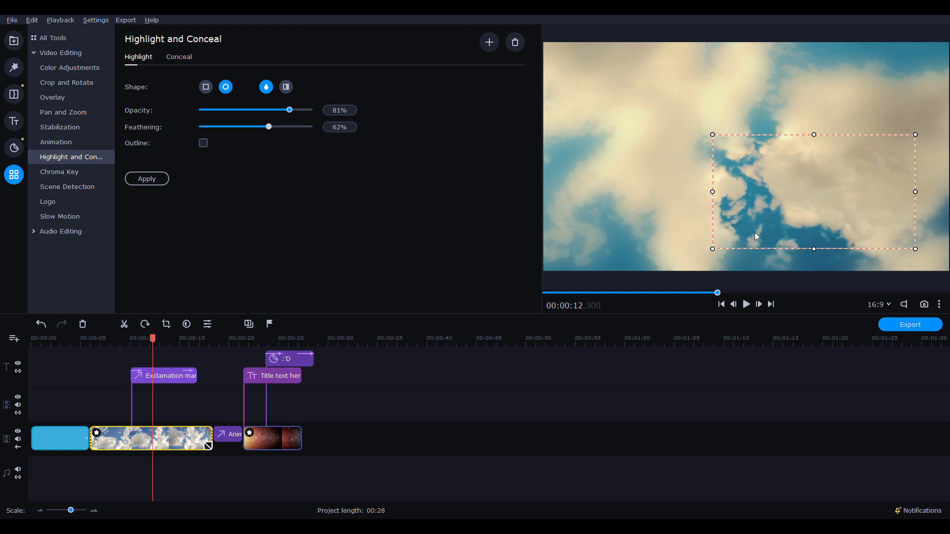
pyautogui.moveTo(798, 157); pyautogui.dragTo(654, 99)
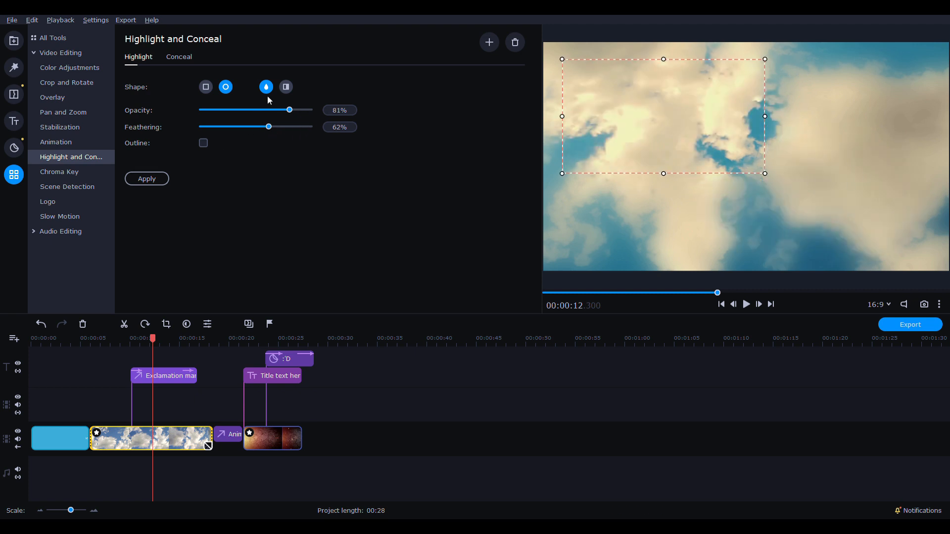
# Step: Try the darkened surround for the highlight near the picture's centre and undo the highlight adjustments
pyautogui.click(285, 87)
pyautogui.moveTo(635, 167); pyautogui.dragTo(721, 182)
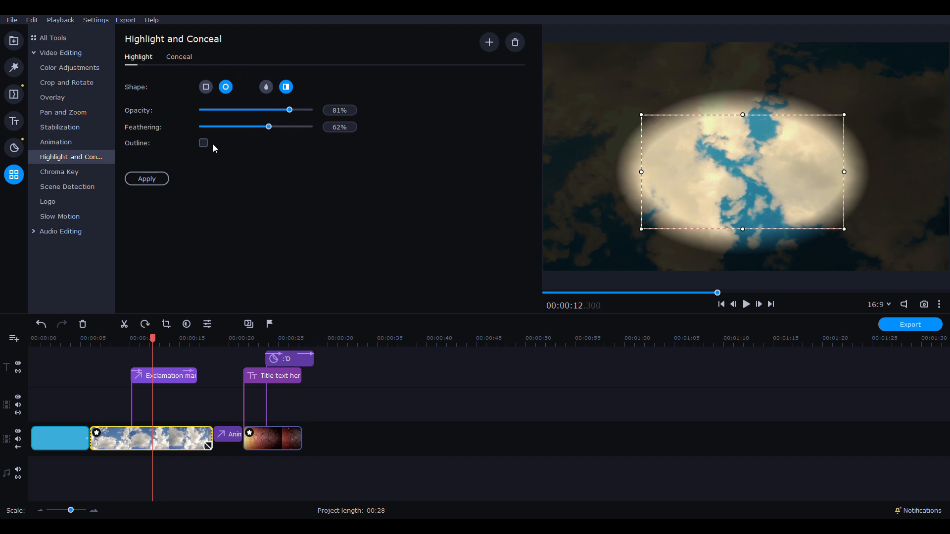
pyautogui.click(43, 324)
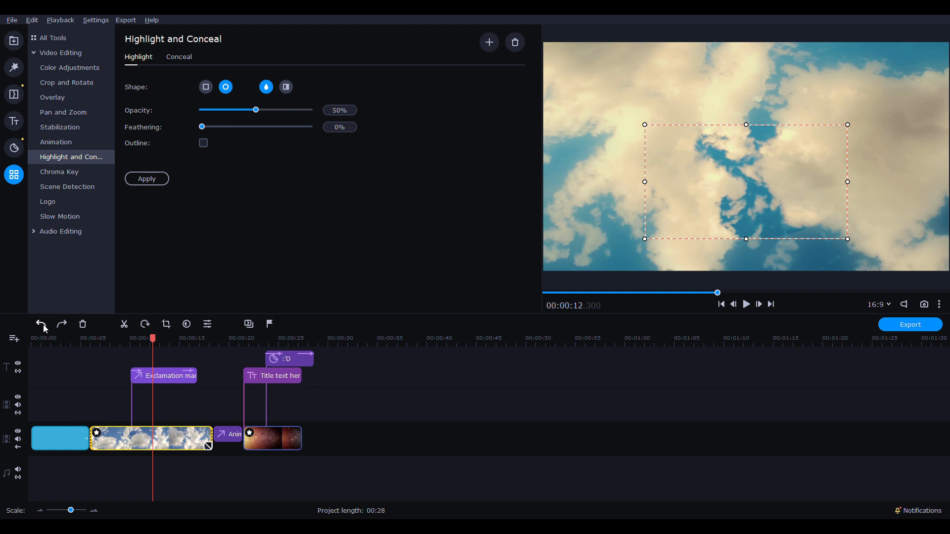
# Step: Conceal a rectangular area of the cloud clip with 10% pixelation, shrink it, and place it near the picture's centre
pyautogui.click(182, 57)
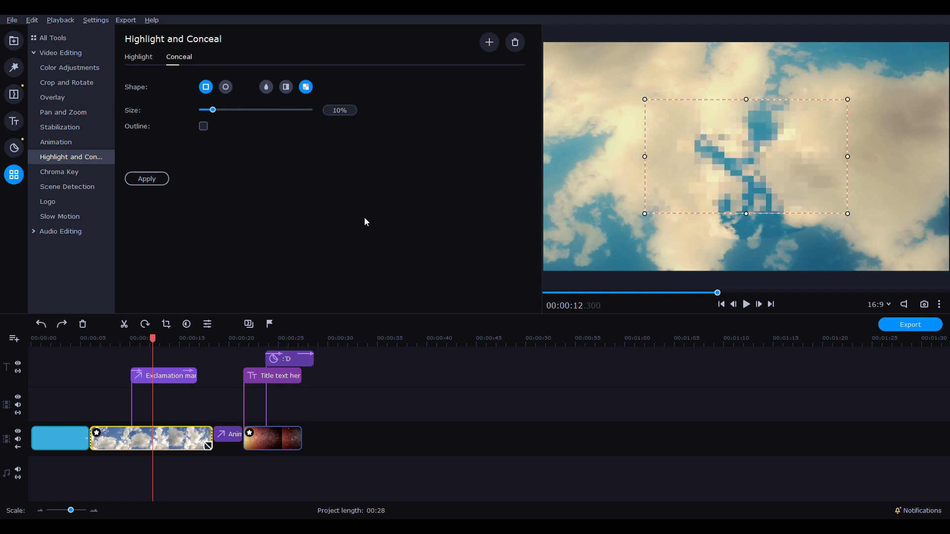
pyautogui.moveTo(712, 177); pyautogui.dragTo(662, 206)
pyautogui.moveTo(730, 198); pyautogui.dragTo(847, 210)
pyautogui.moveTo(916, 203); pyautogui.dragTo(781, 207)
pyautogui.moveTo(745, 141); pyautogui.dragTo(746, 182)
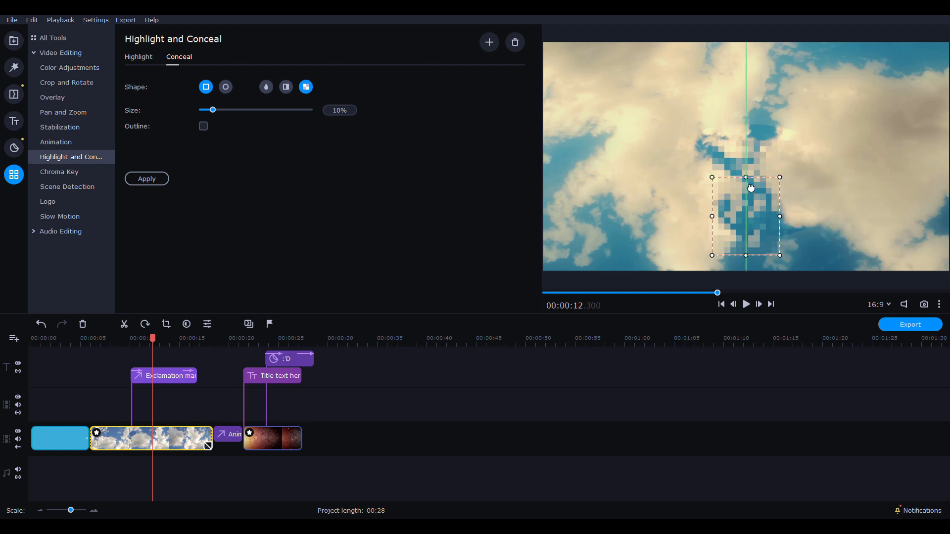
pyautogui.moveTo(758, 217); pyautogui.dragTo(758, 137)
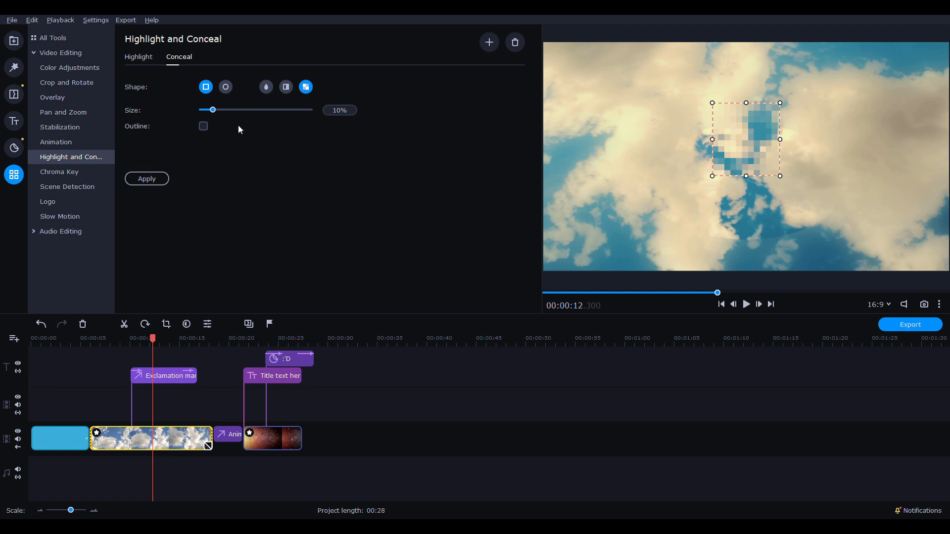
pyautogui.moveTo(735, 143); pyautogui.dragTo(675, 145)
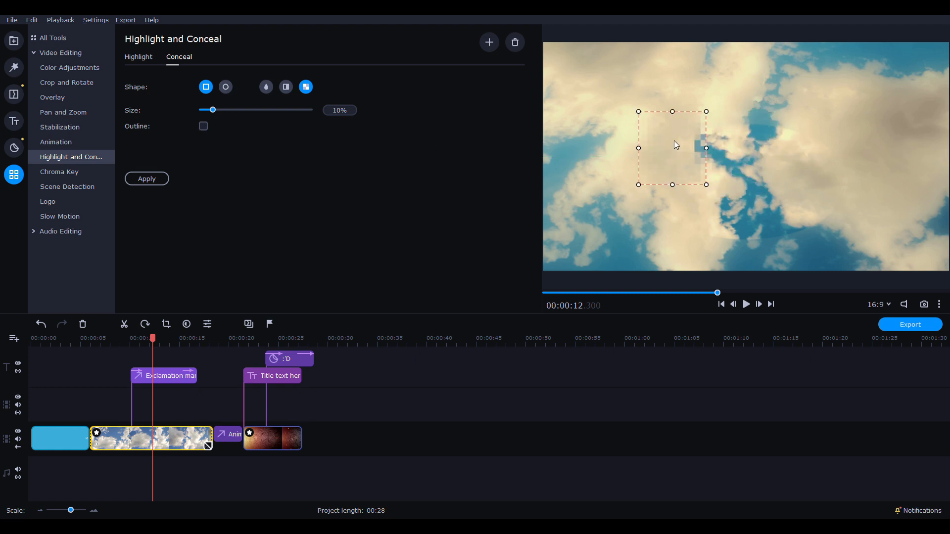
pyautogui.moveTo(692, 148); pyautogui.dragTo(747, 150)
# Step: Move the exclamation mark callout to the end of the last video clip and open Chroma Key with the playhead at 00:00:11.100
pyautogui.click(160, 439)
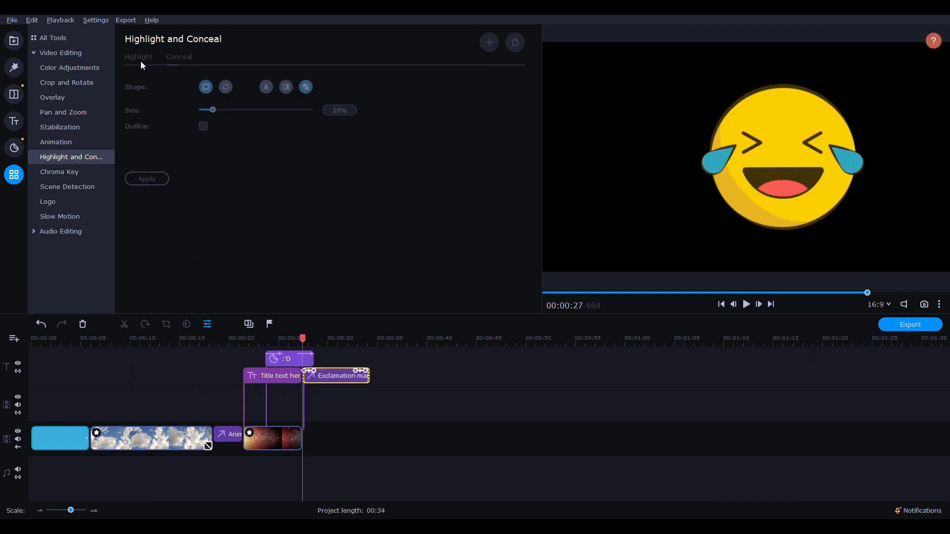
pyautogui.click(69, 171)
pyautogui.click(141, 349)
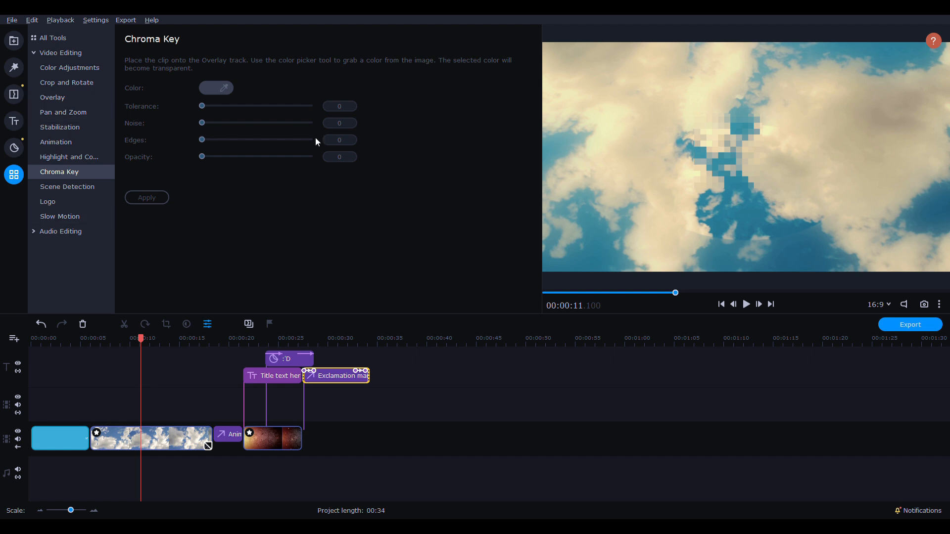
# Step: Add the green-screen chicken clip to the overlay track from 00:00:07.450 and trim its end to about 16 s
pyautogui.click(14, 41)
pyautogui.moveTo(387, 87); pyautogui.dragTo(133, 393)
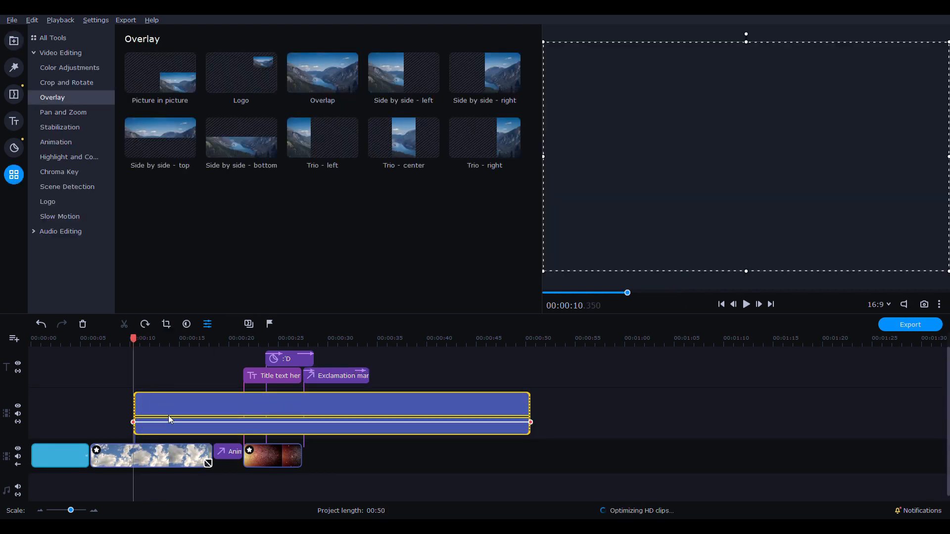
pyautogui.moveTo(419, 427); pyautogui.dragTo(390, 414)
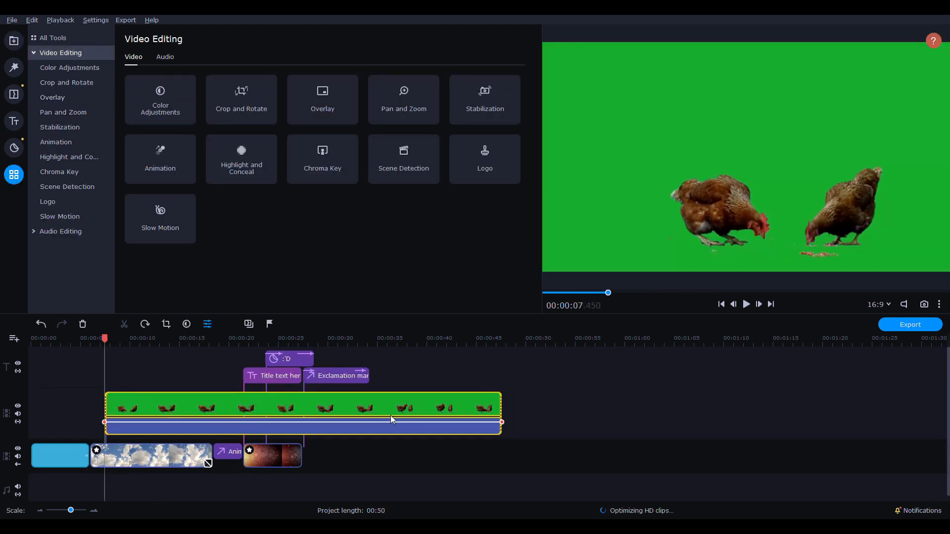
pyautogui.moveTo(497, 414); pyautogui.dragTo(196, 413)
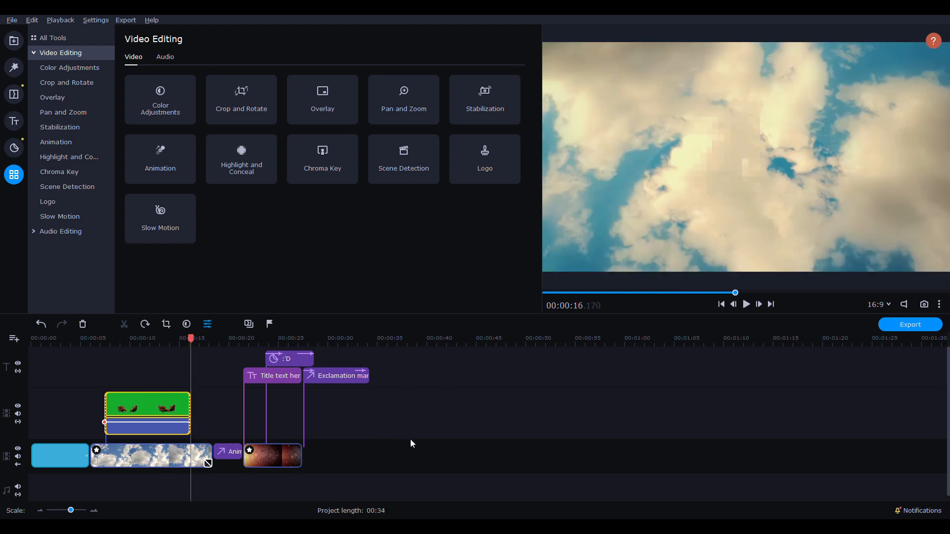
# Step: Key out the chicken clip's green background with Chroma Key by sampling the green from the preview
pyautogui.click(129, 346)
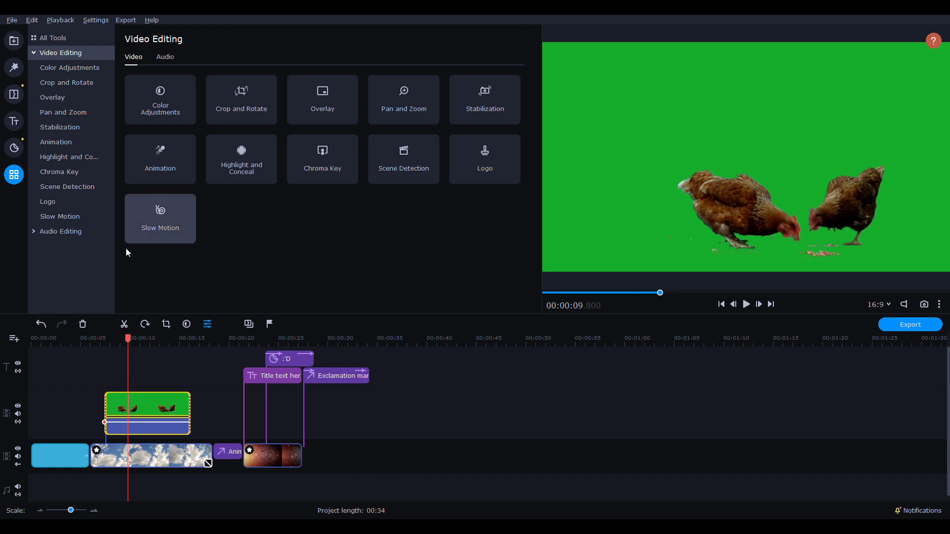
pyautogui.click(49, 172)
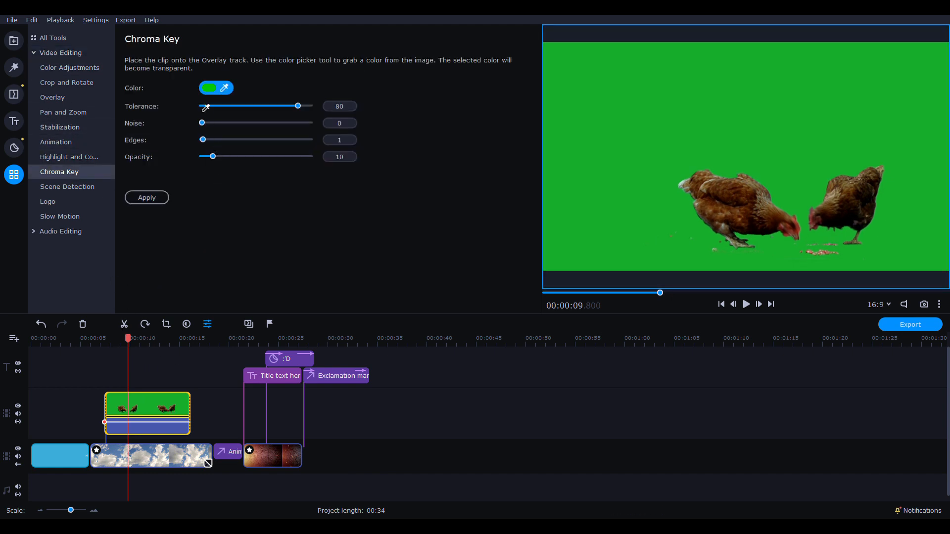
pyautogui.click(593, 116)
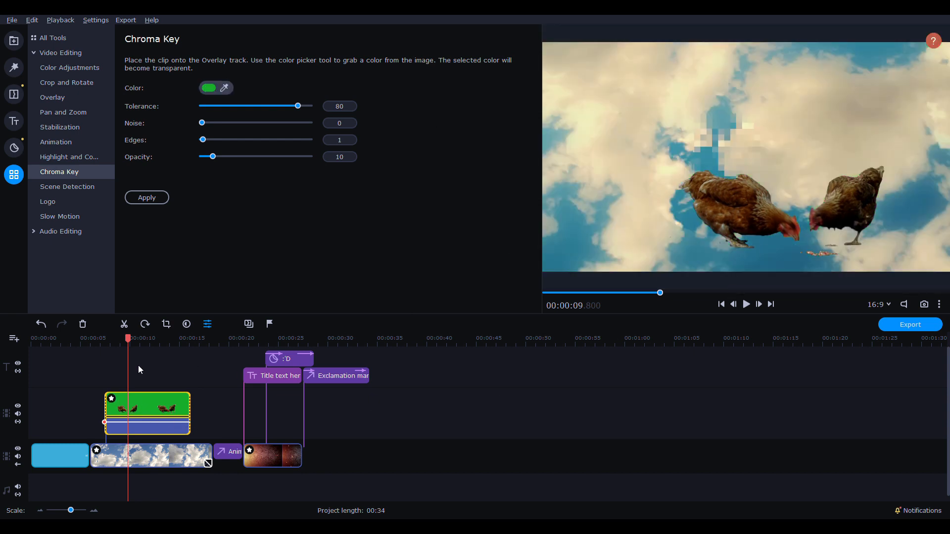
# Step: Apply the Picture in picture overlay to the chicken clip, enlarge it near the picture's centre, and play back the result
pyautogui.doubleClick(131, 400)
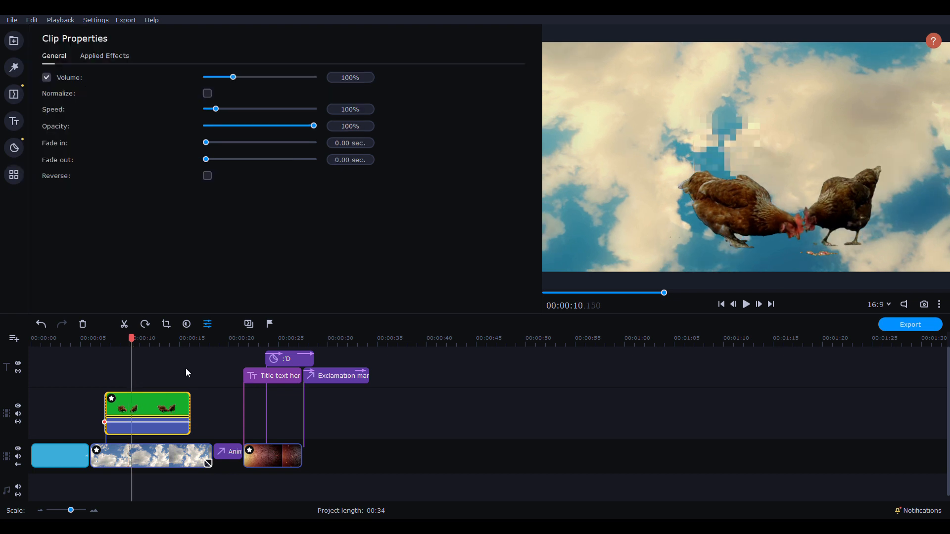
pyautogui.click(16, 177)
pyautogui.click(54, 98)
pyautogui.click(173, 88)
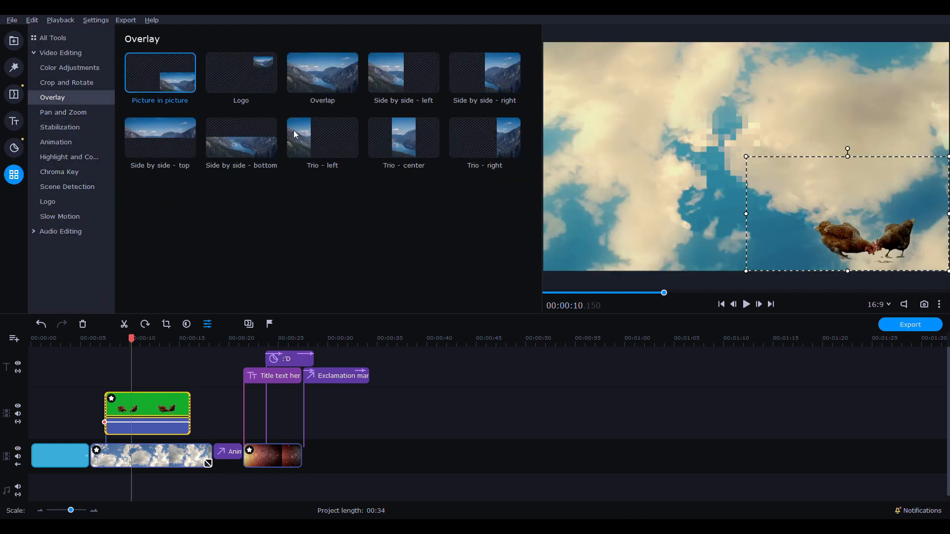
pyautogui.moveTo(895, 240); pyautogui.dragTo(794, 187)
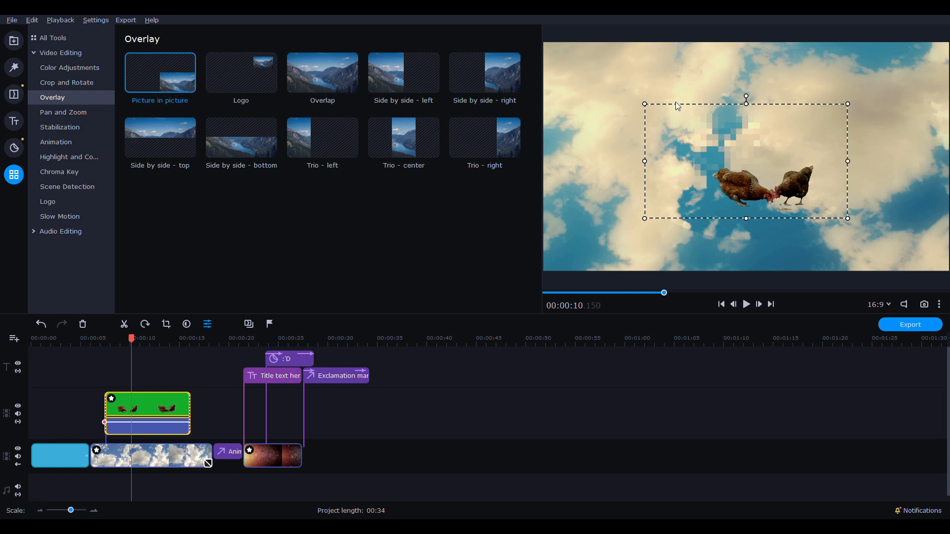
pyautogui.moveTo(648, 107); pyautogui.dragTo(601, 92)
pyautogui.moveTo(793, 215); pyautogui.dragTo(774, 201)
pyautogui.click(124, 344)
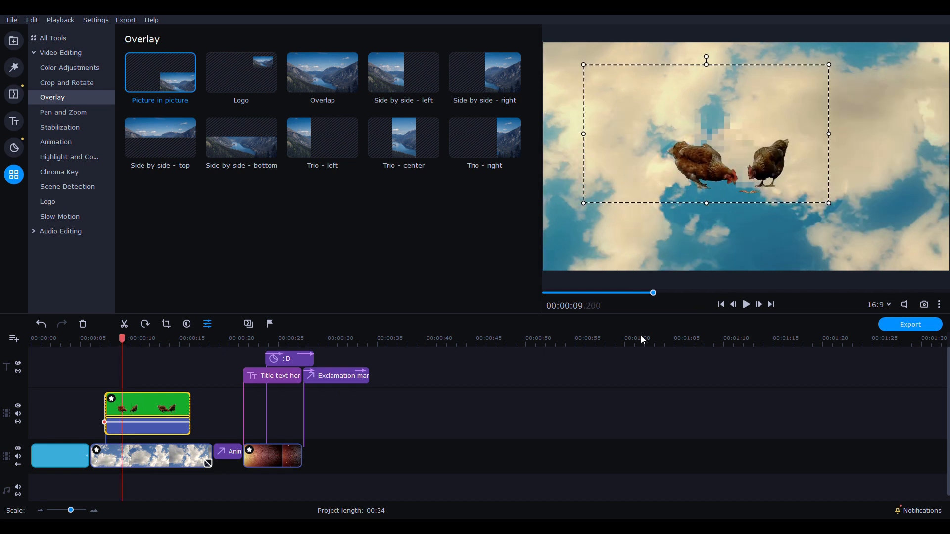
pyautogui.click(746, 304)
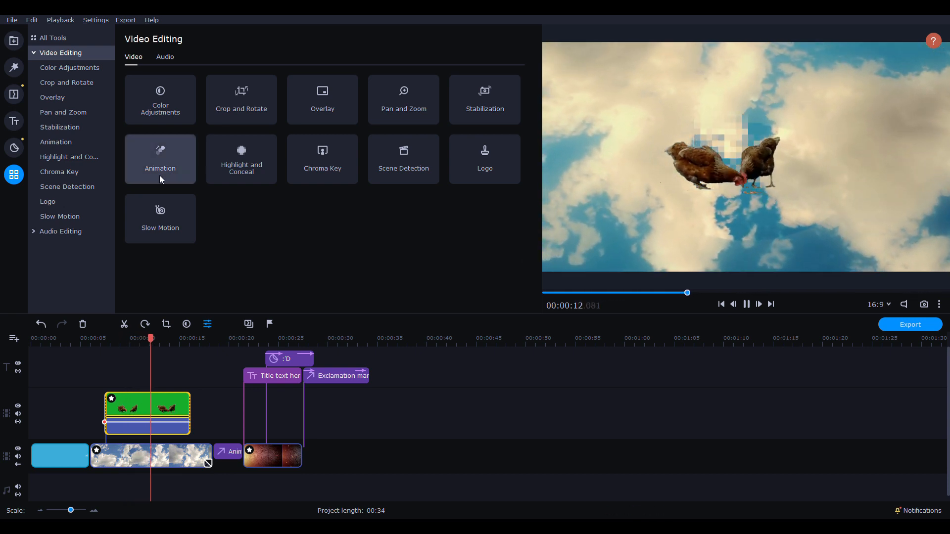
# Step: Remove the Rotate, Crop, Time Travel, Highlight and Conceal effects from the cloud clip
pyautogui.click(155, 458)
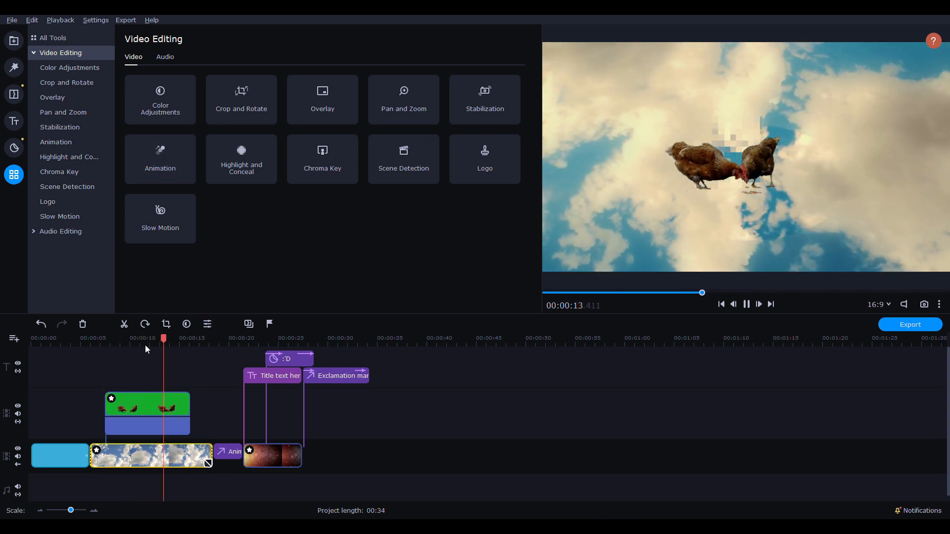
pyautogui.click(151, 465)
pyautogui.doubleClick(151, 464)
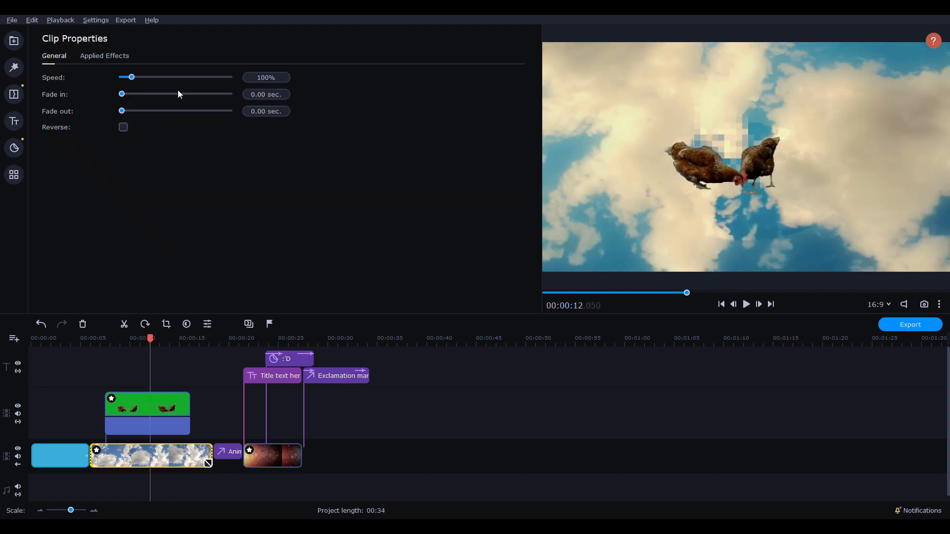
pyautogui.click(100, 56)
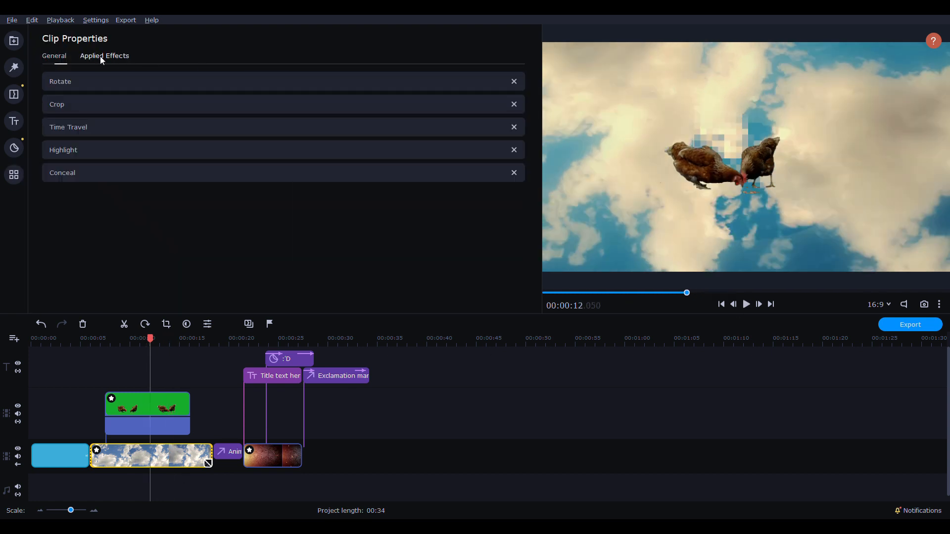
pyautogui.click(515, 81)
pyautogui.click(515, 82)
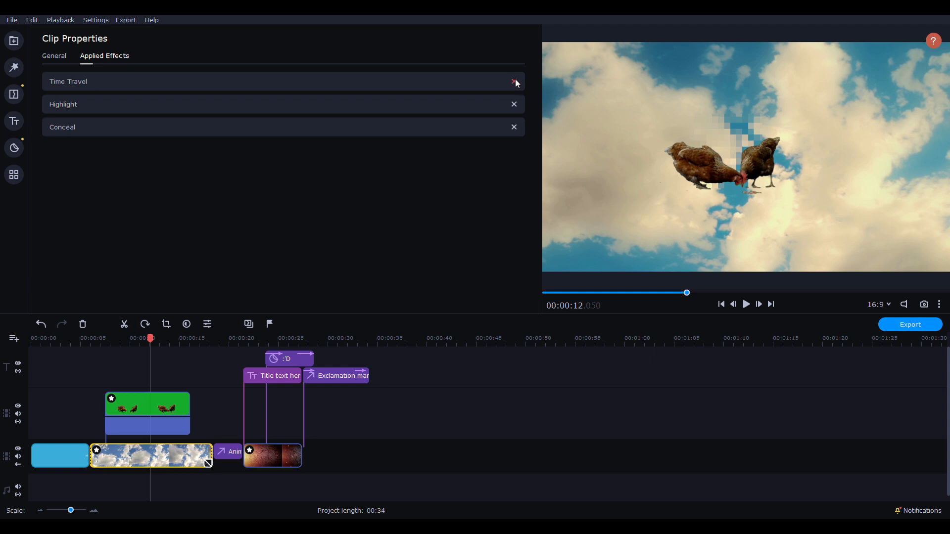
pyautogui.click(514, 82)
pyautogui.click(514, 82)
pyautogui.click(513, 81)
pyautogui.click(54, 53)
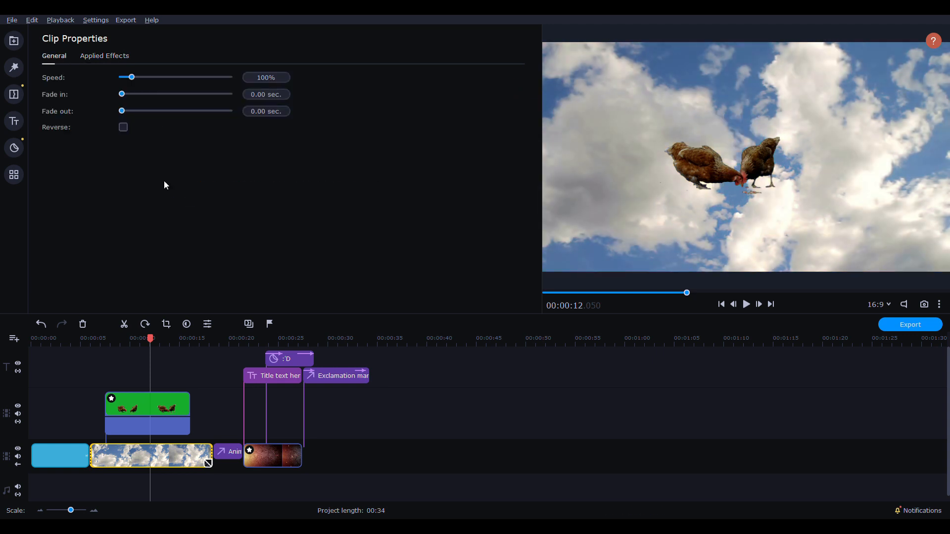
# Step: Play back the chickens over the cloud clip and select the chicken clip on the overlay track
pyautogui.click(119, 353)
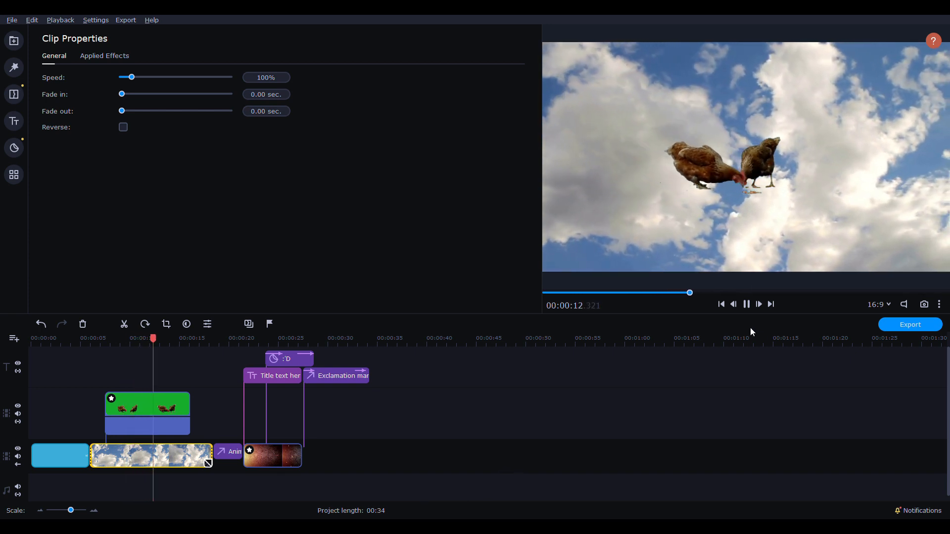
pyautogui.click(746, 304)
pyautogui.click(143, 398)
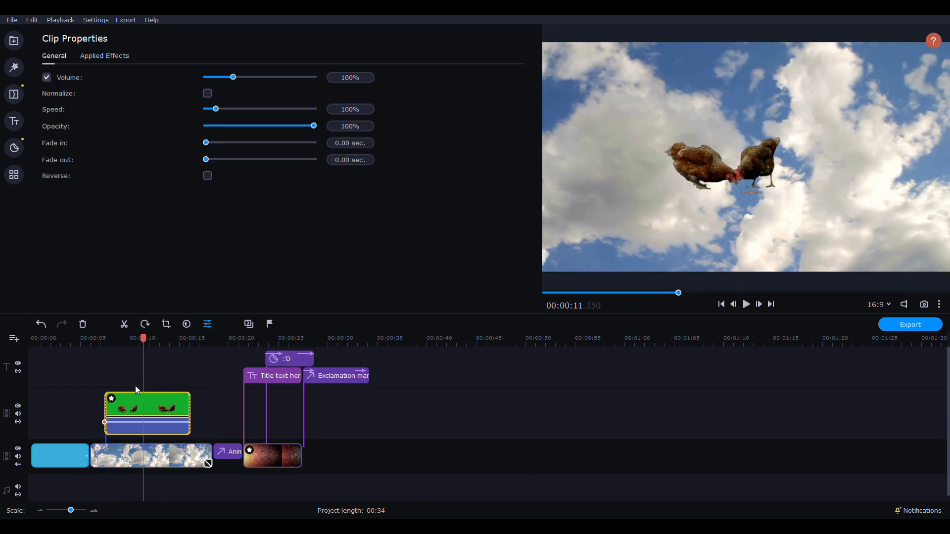
# Step: Add an Advanced animation keyframe pair to the chicken clip and move its start keyframe back to about 8.15 seconds
pyautogui.click(14, 175)
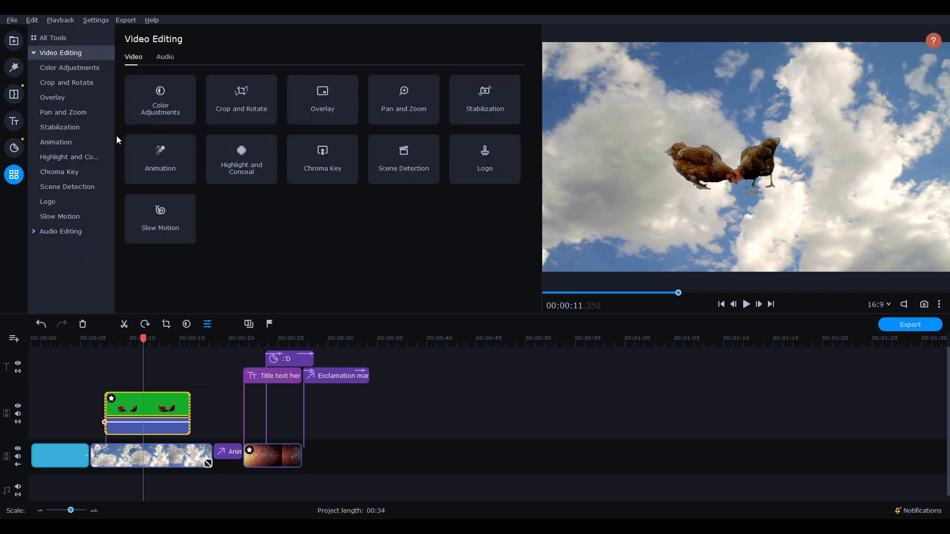
pyautogui.click(14, 147)
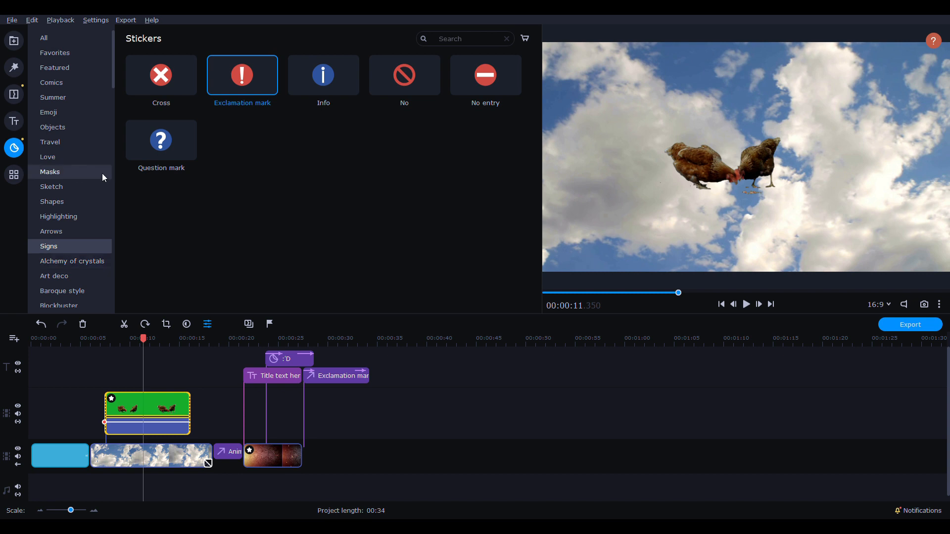
pyautogui.click(14, 175)
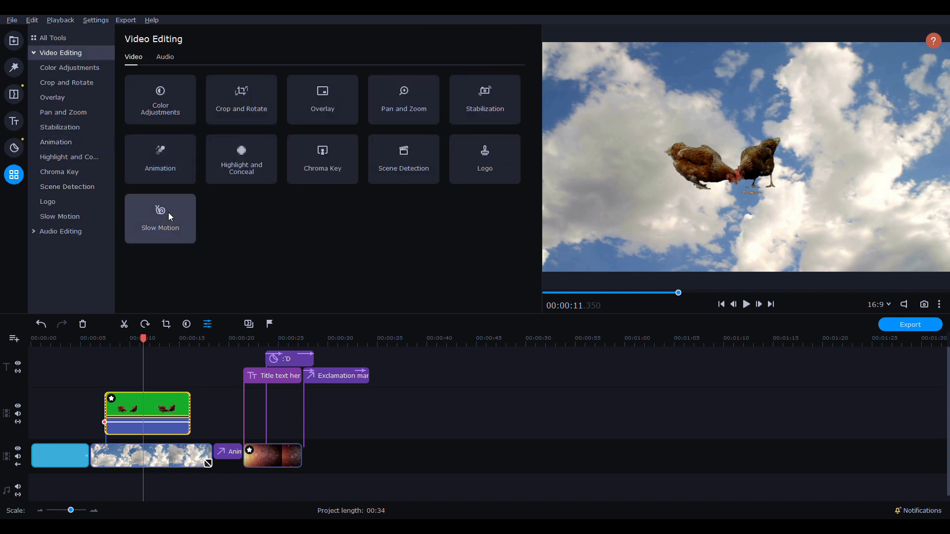
pyautogui.click(160, 159)
pyautogui.click(157, 127)
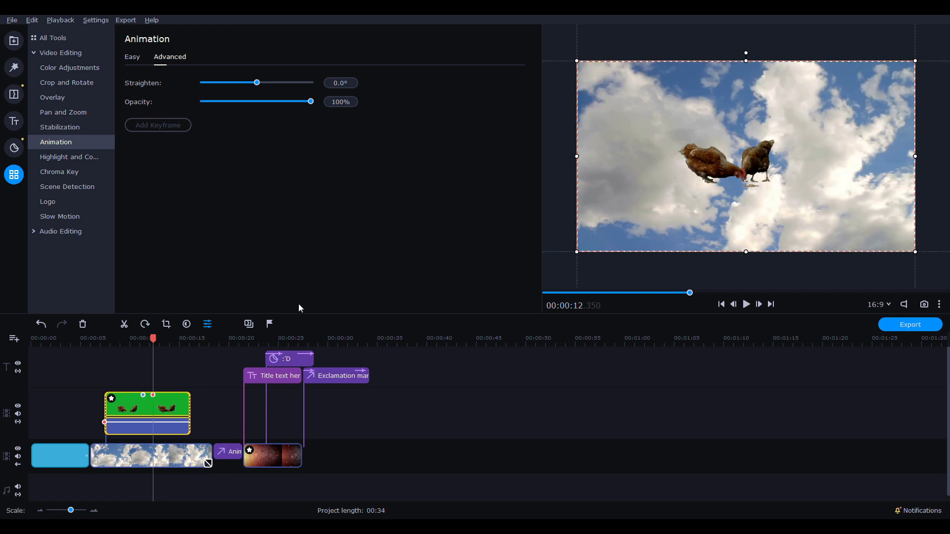
pyautogui.click(144, 395)
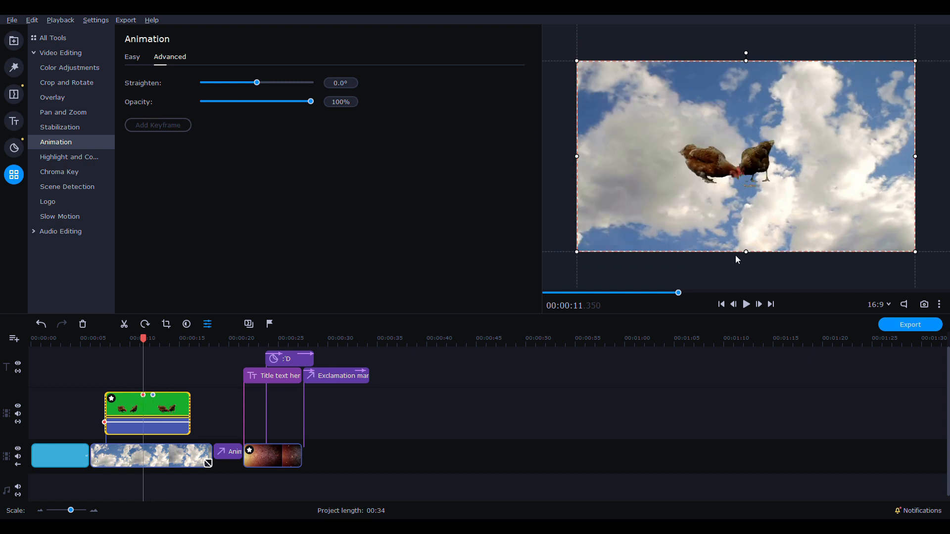
pyautogui.click(111, 396)
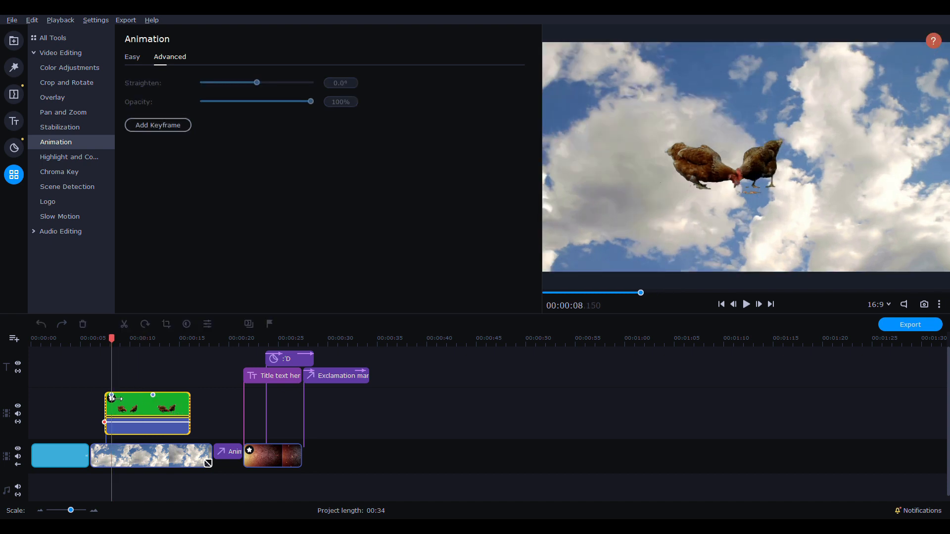
# Step: Position the chickens beyond the picture's lower-left at the start keyframe and beyond its upper-right at the end keyframe, and play back the animation
pyautogui.moveTo(692, 203); pyautogui.dragTo(486, 248)
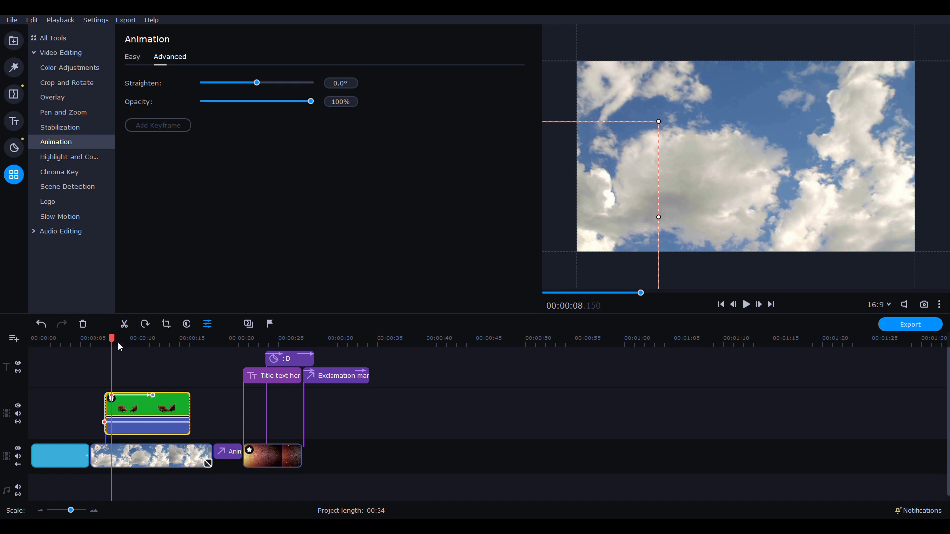
pyautogui.click(157, 396)
pyautogui.moveTo(719, 219); pyautogui.dragTo(898, 147)
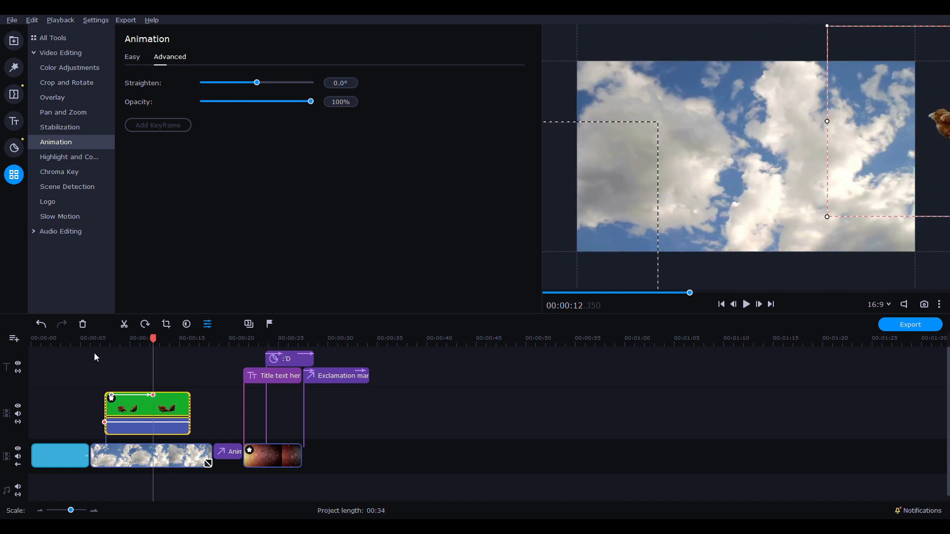
pyautogui.click(92, 343)
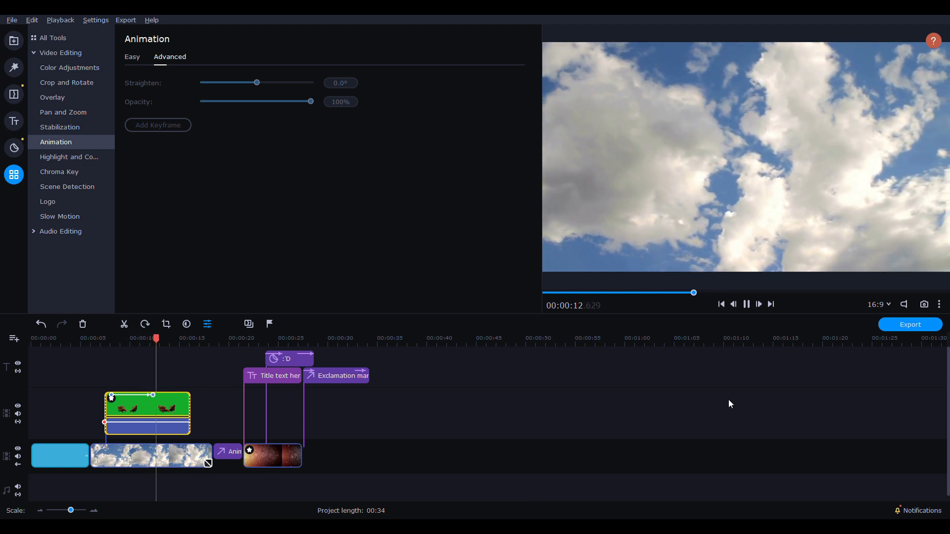
# Step: Add the alien image as a logo over the whole video and shrink it into the picture's lower-right corner
pyautogui.click(70, 187)
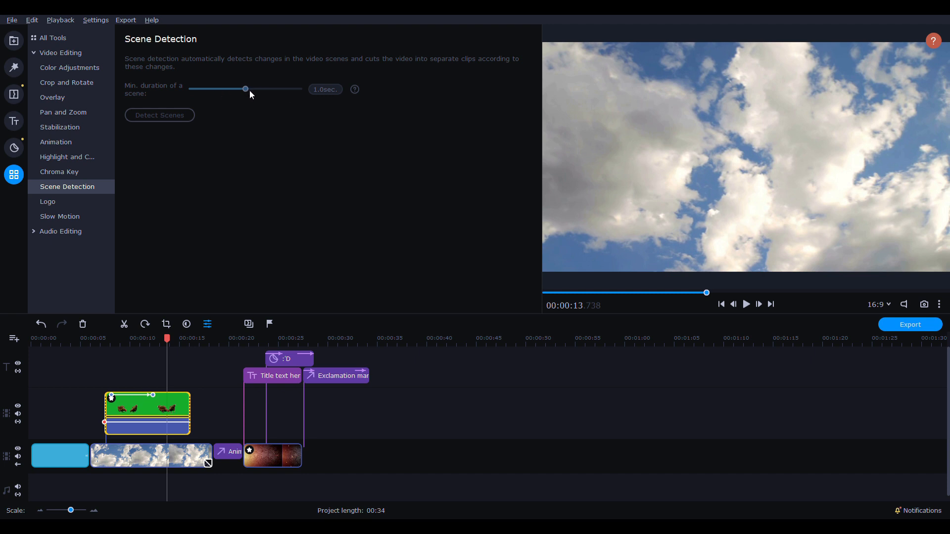
pyautogui.click(58, 203)
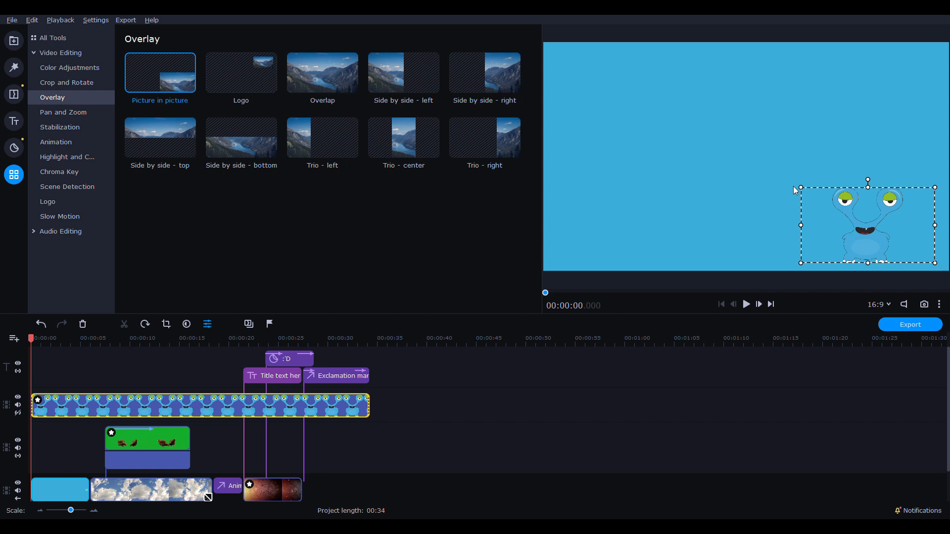
pyautogui.moveTo(795, 187); pyautogui.dragTo(857, 222)
# Step: Set the alien logo clip's opacity to 50% and preview the logo over the cloud clip
pyautogui.doubleClick(85, 406)
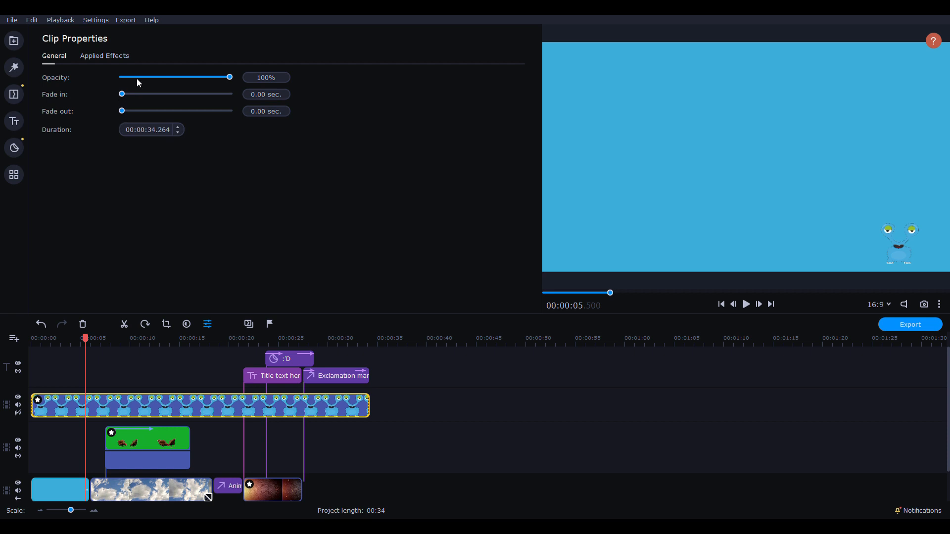
pyautogui.moveTo(229, 77); pyautogui.dragTo(177, 80)
pyautogui.click(156, 337)
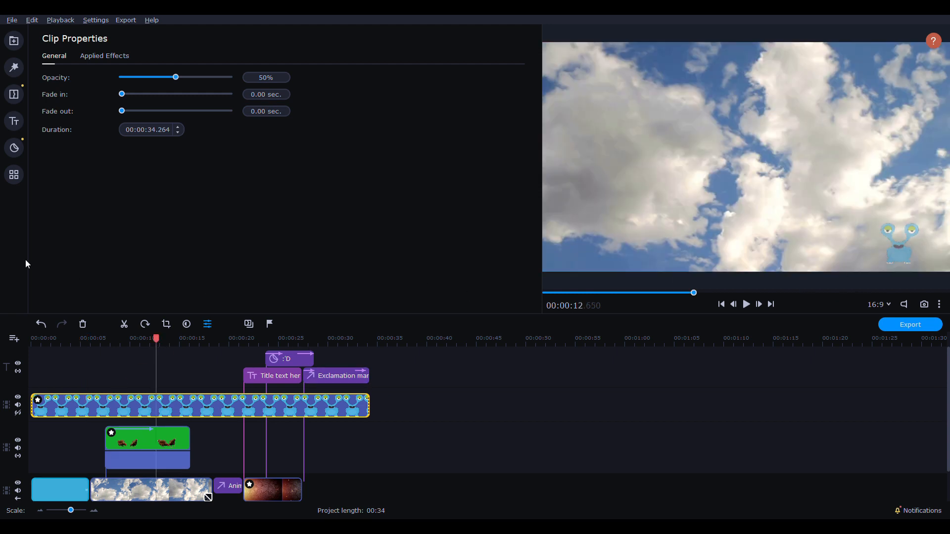
# Step: Slow the cloud clip down to 51% with Slow Motion, view its clip properties, and play back the slowed footage
pyautogui.click(14, 175)
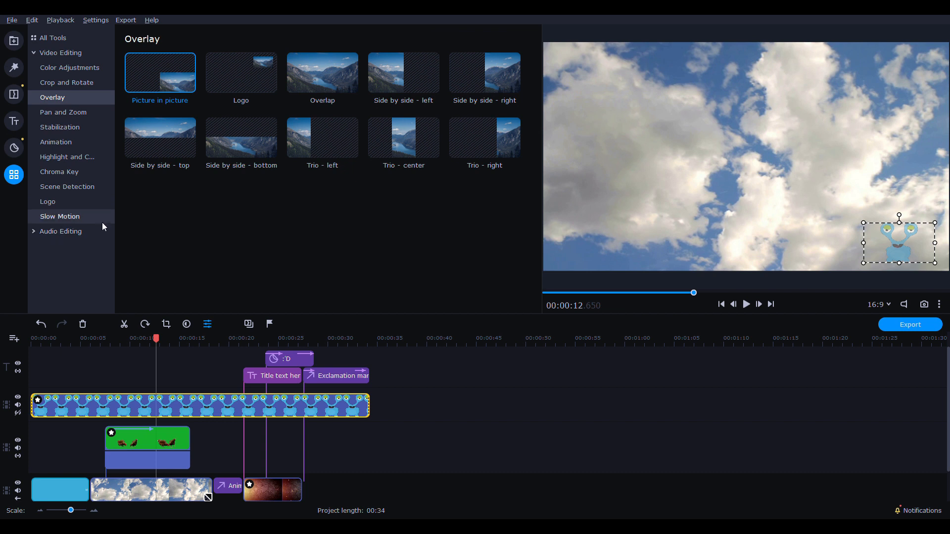
pyautogui.click(88, 216)
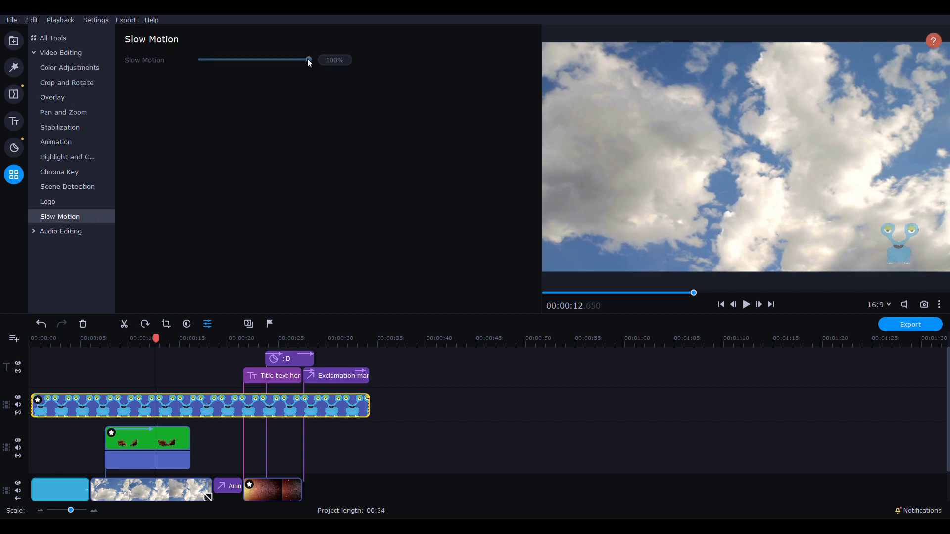
pyautogui.click(191, 479)
pyautogui.moveTo(308, 60); pyautogui.dragTo(249, 63)
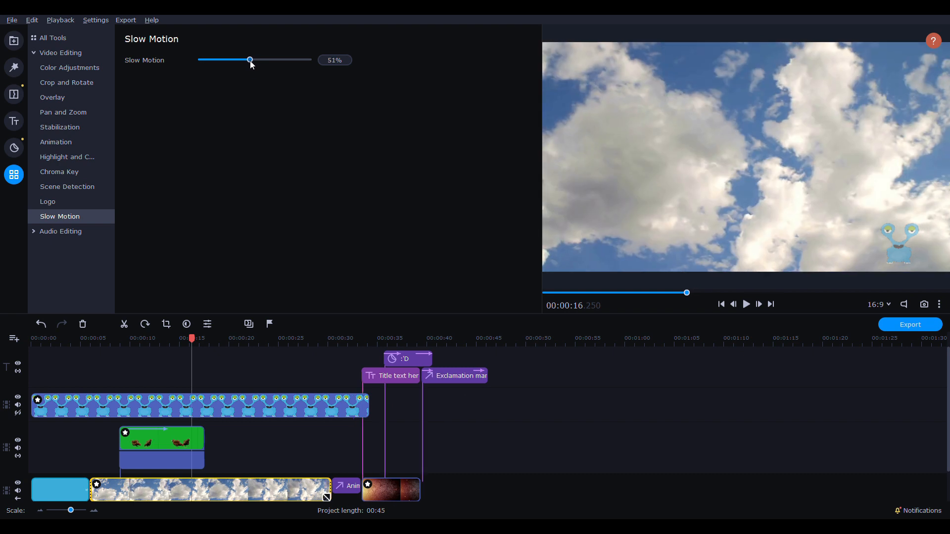
pyautogui.doubleClick(221, 490)
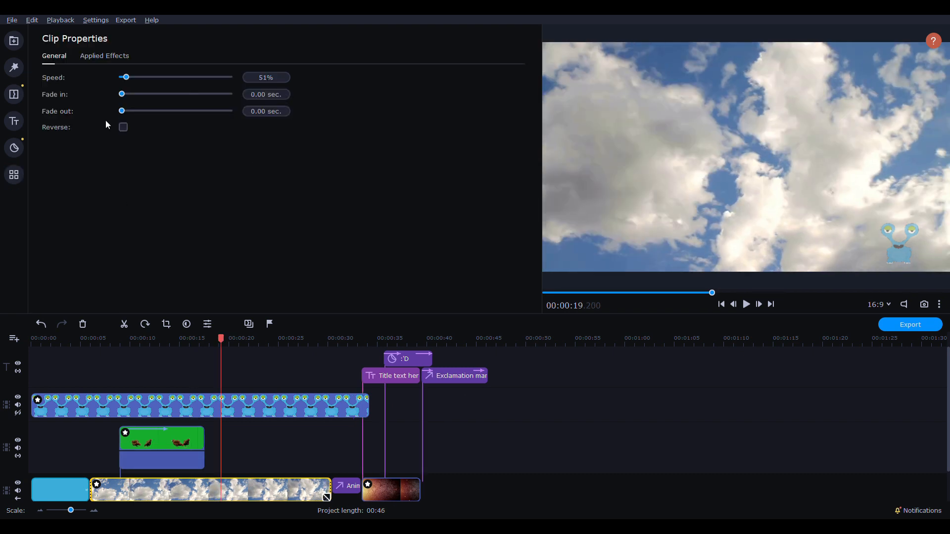
pyautogui.click(199, 339)
pyautogui.click(746, 304)
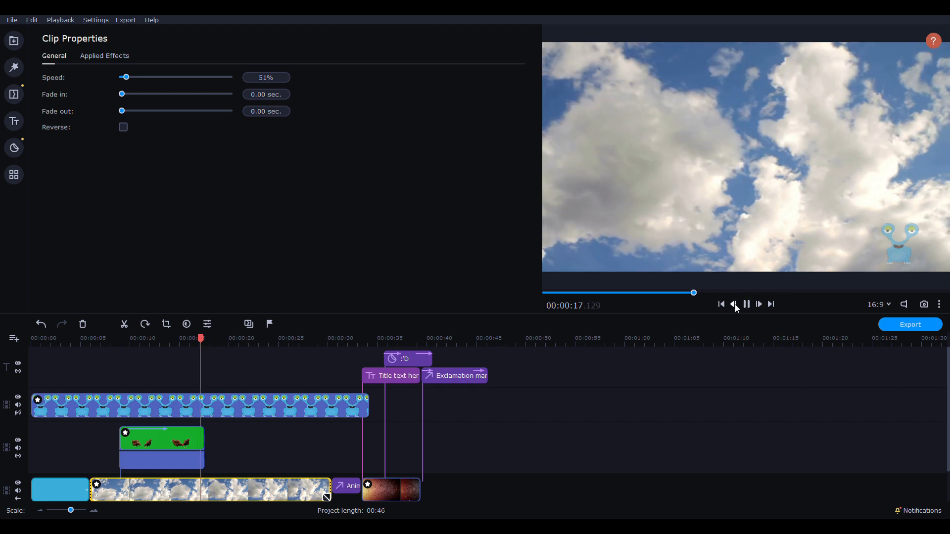
# Step: Return the cloud clip's Slow Motion to 100% and set its speed to 64% in the clip properties
pyautogui.click(14, 174)
pyautogui.moveTo(250, 60); pyautogui.dragTo(334, 60)
pyautogui.doubleClick(159, 489)
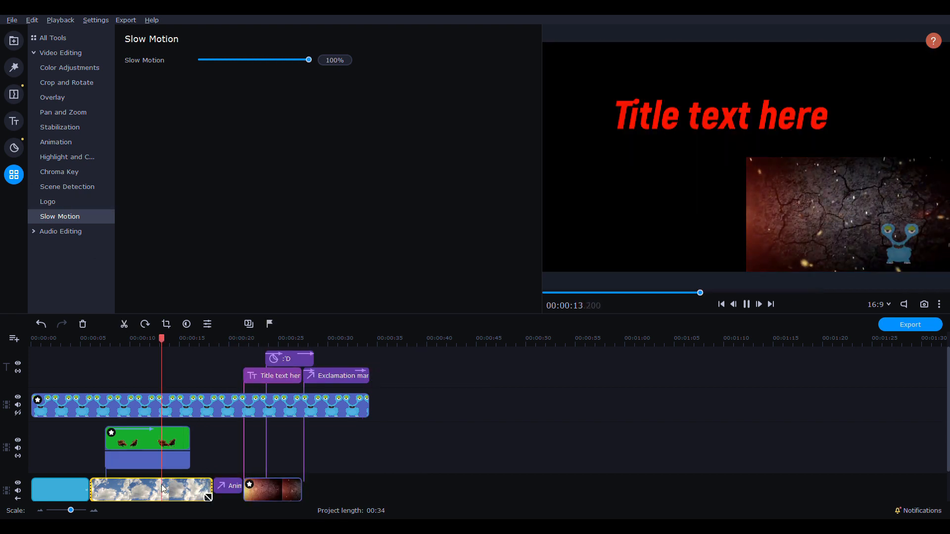
pyautogui.moveTo(131, 78); pyautogui.dragTo(128, 78)
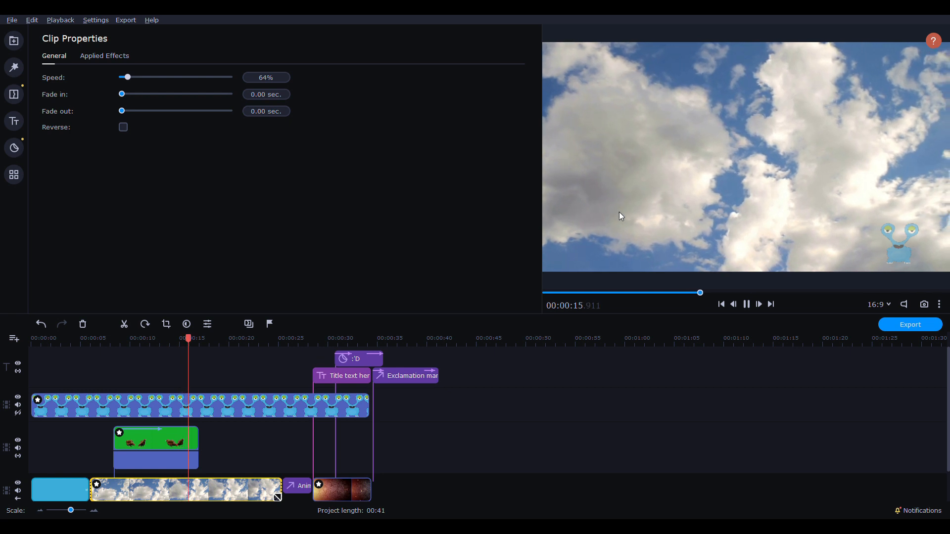
# Step: Speed the cloud clip up to 378% and play back the result from near the clip's start
pyautogui.moveTo(127, 77); pyautogui.dragTo(162, 78)
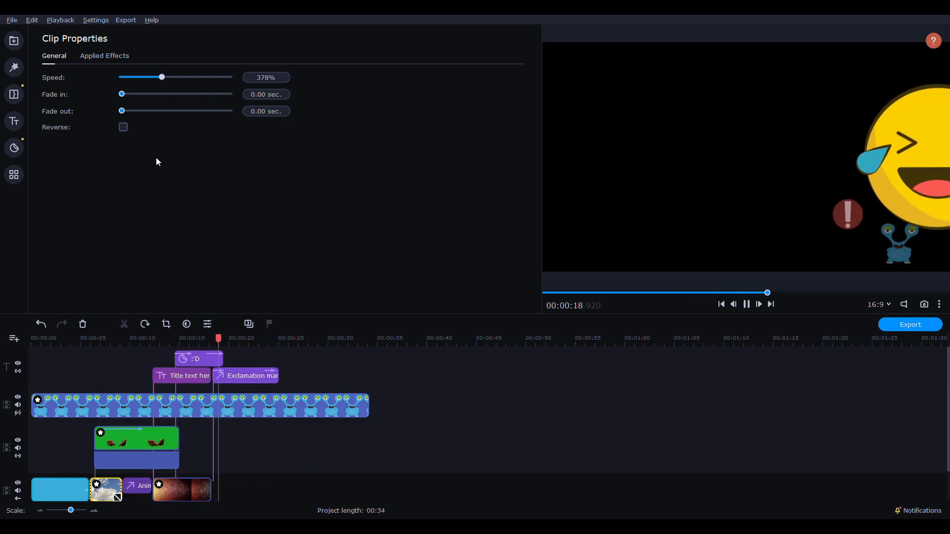
pyautogui.click(106, 343)
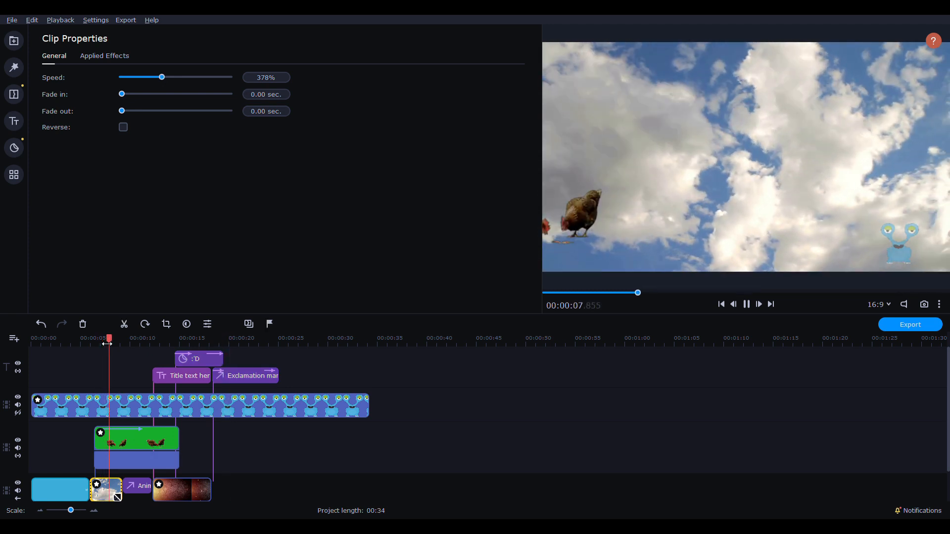
pyautogui.click(748, 305)
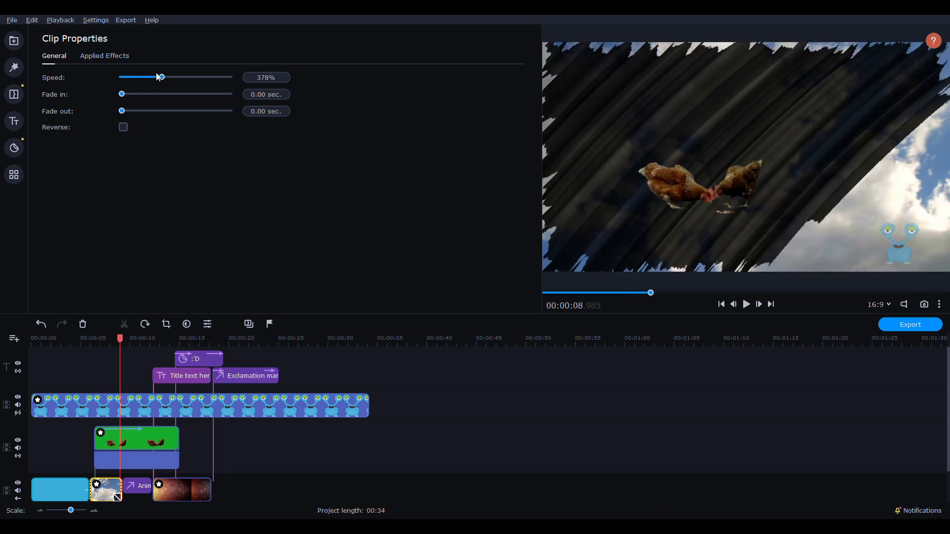
# Step: Set the cloud clip's speed to 96% and reverse its playback, after trying a fade-in of 1.00 second
pyautogui.moveTo(162, 78); pyautogui.dragTo(130, 78)
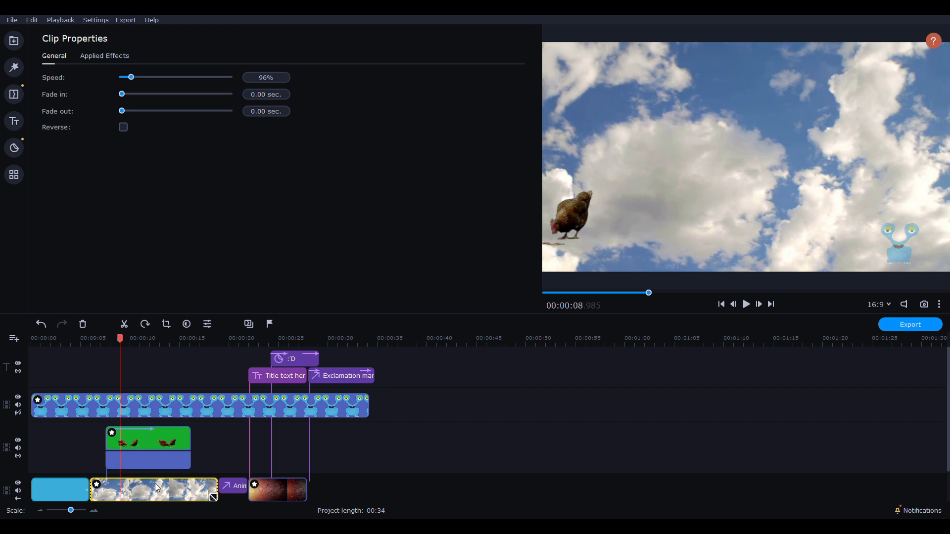
pyautogui.click(155, 488)
pyautogui.moveTo(122, 94); pyautogui.dragTo(132, 95)
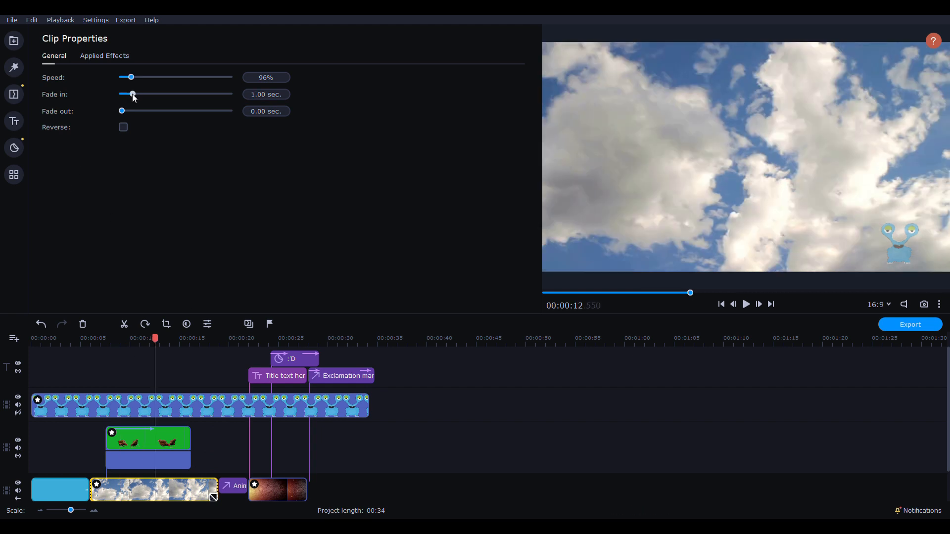
pyautogui.click(124, 128)
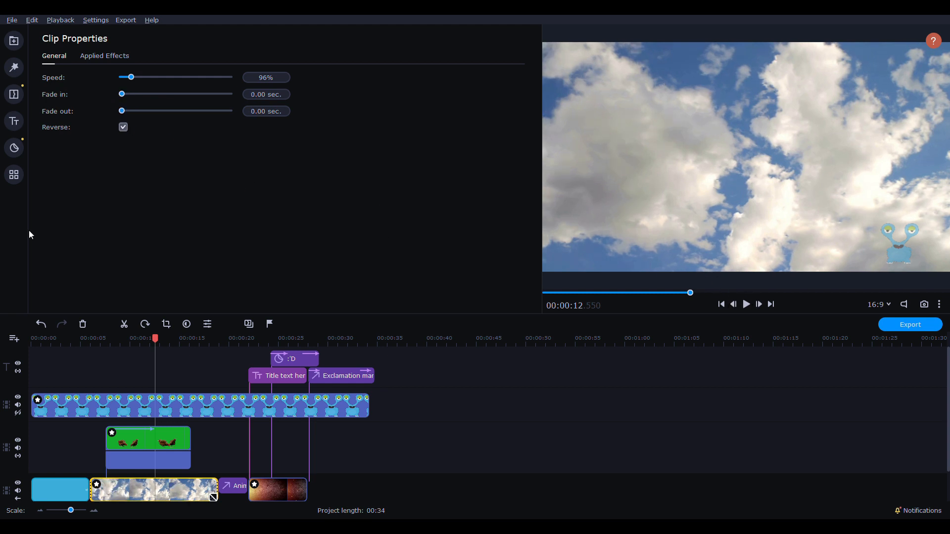
# Step: Examine the audio editing tools, viewing Synchronization's requirements and the Equalizer's bands with the cloud clip selected
pyautogui.click(15, 173)
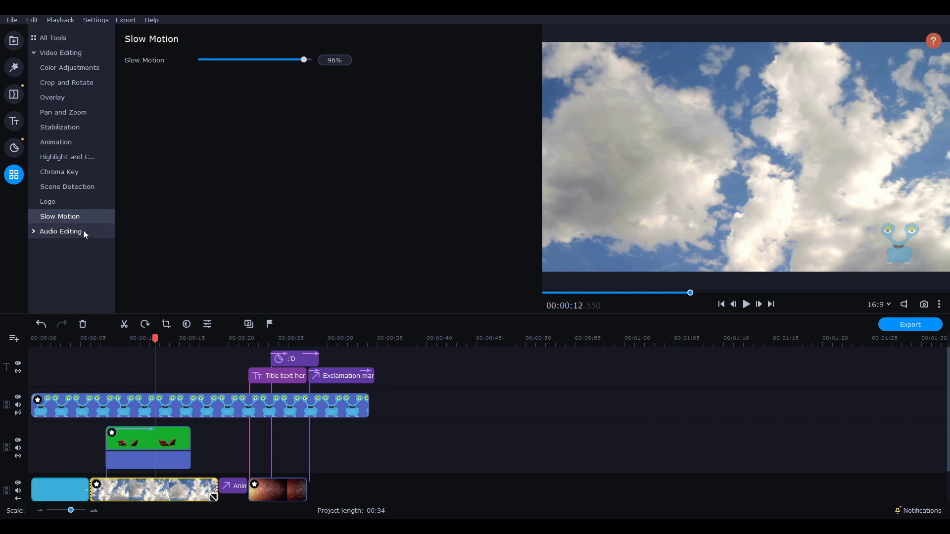
pyautogui.click(35, 230)
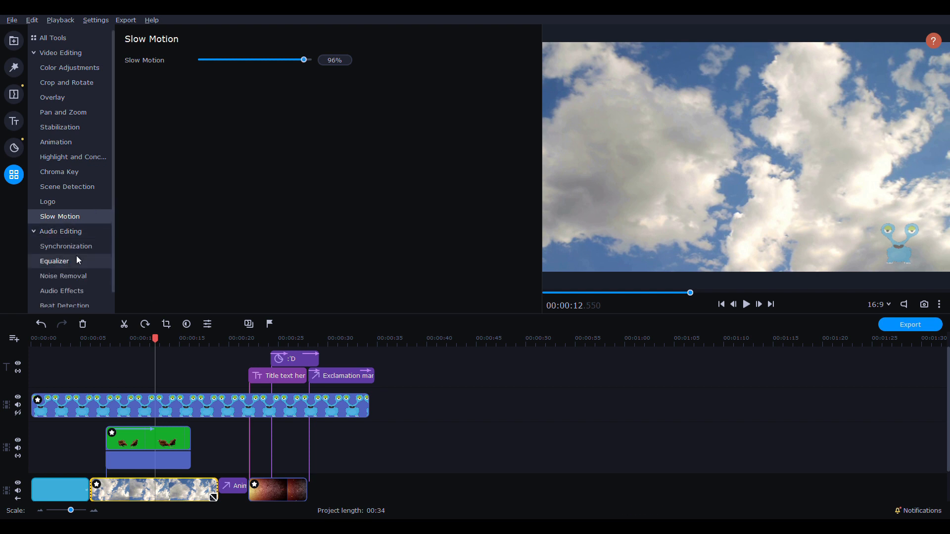
pyautogui.scroll(-1, 99, 244)
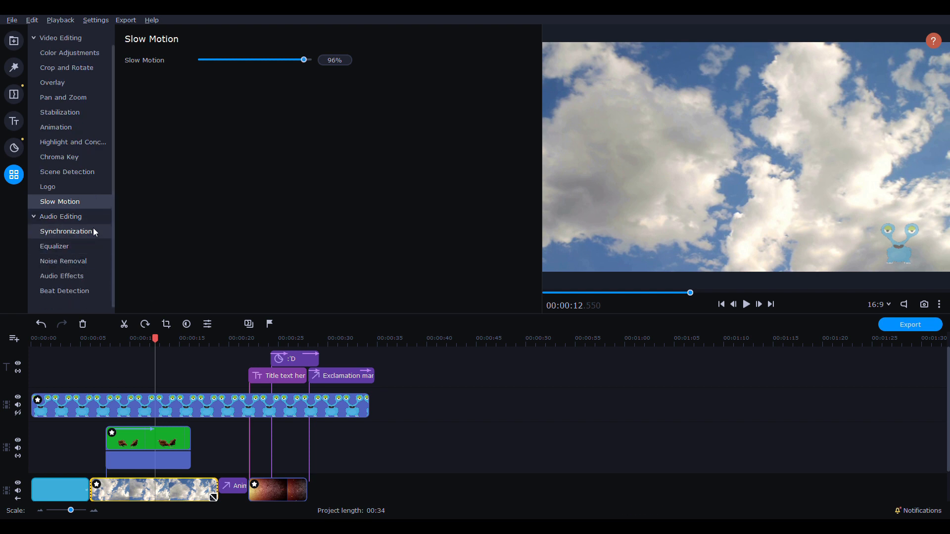
pyautogui.click(88, 232)
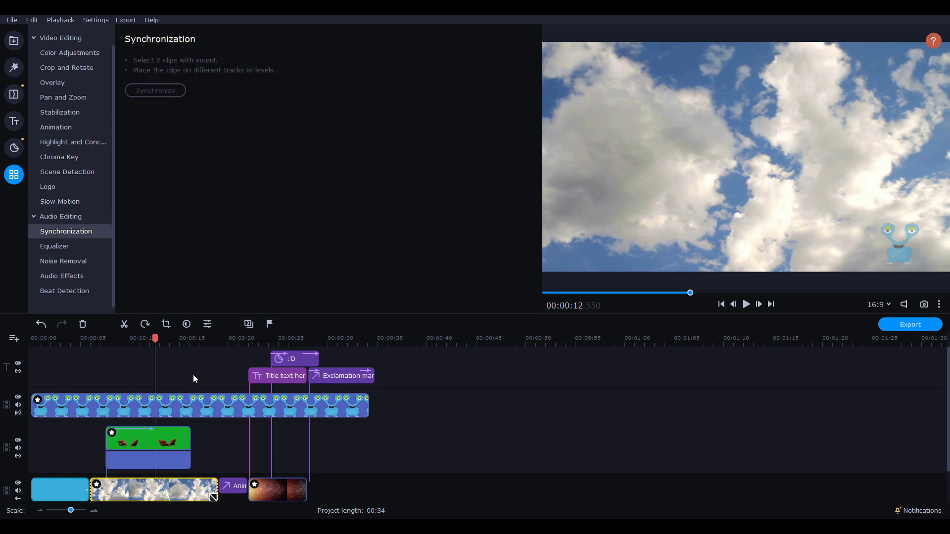
pyautogui.click(448, 494)
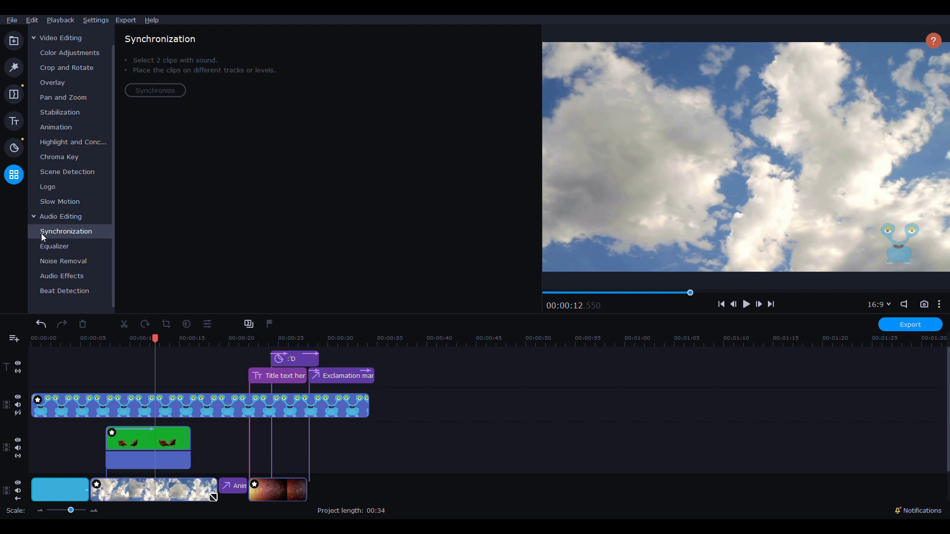
pyautogui.click(44, 246)
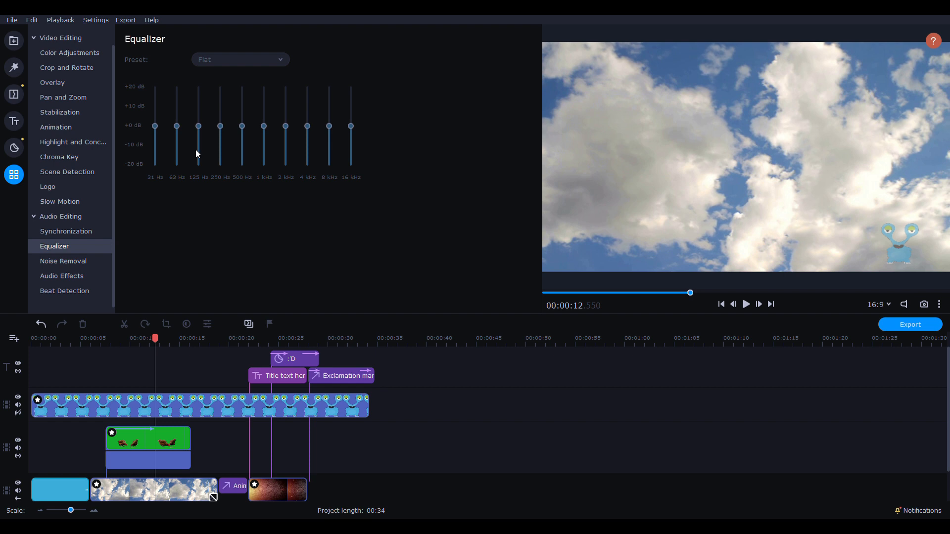
pyautogui.click(190, 494)
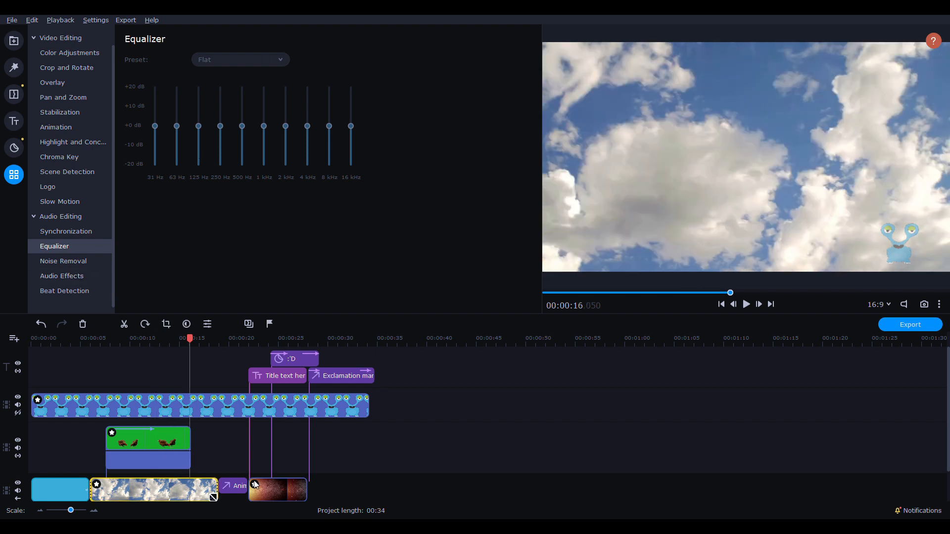
# Step: Place the Action Movie music from the built-in library on the audio track at about 9 seconds and open the Equalizer for it
pyautogui.click(14, 40)
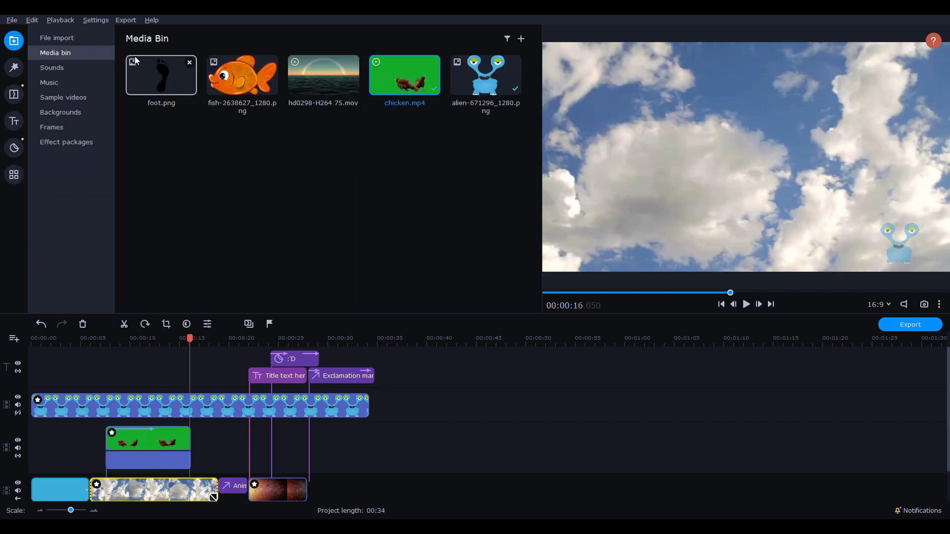
pyautogui.click(80, 69)
pyautogui.click(79, 79)
pyautogui.moveTo(242, 77); pyautogui.dragTo(131, 477)
pyautogui.click(14, 175)
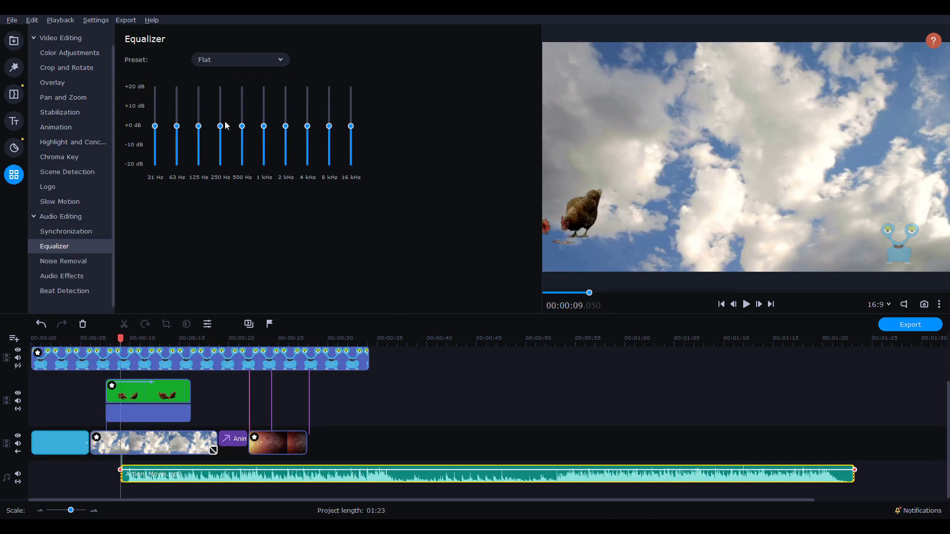
# Step: Try the Music enhancement and Bass boost equalizer presets on the Action Movie music clip, and set it to Voice enhancement
pyautogui.click(271, 62)
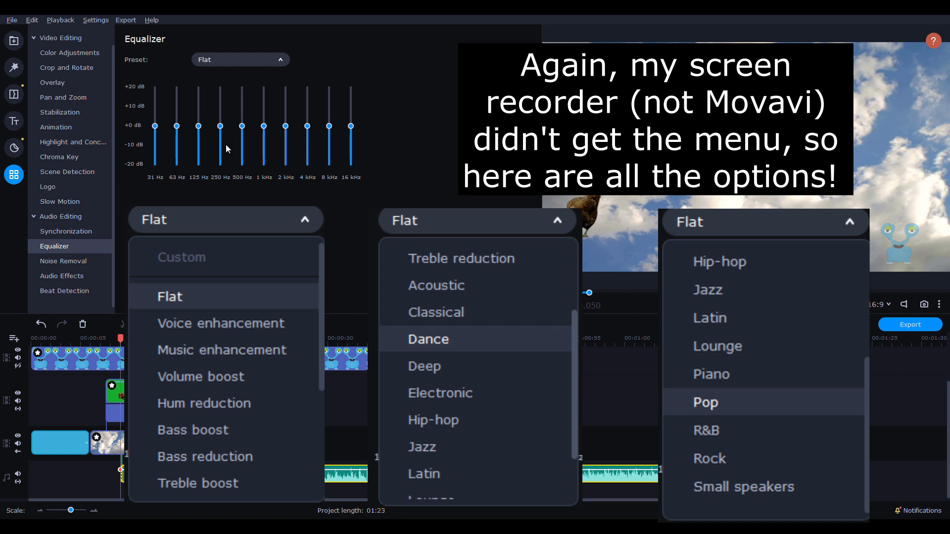
pyautogui.click(213, 473)
pyautogui.click(243, 58)
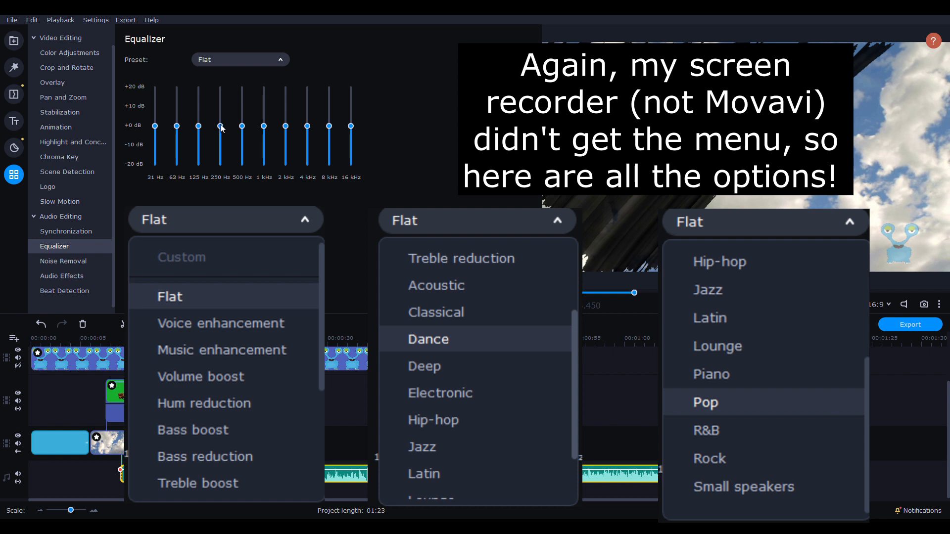
pyautogui.click(225, 91)
pyautogui.click(233, 56)
pyautogui.click(242, 108)
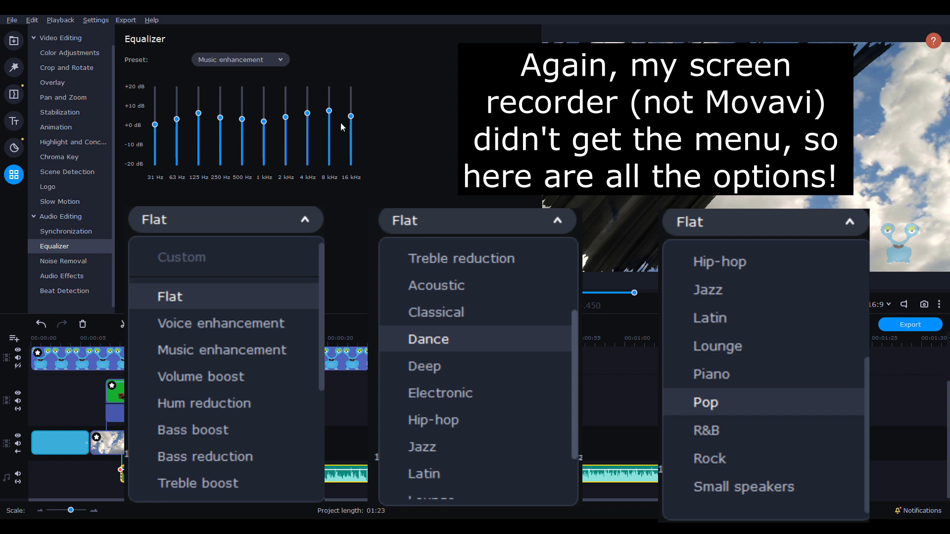
pyautogui.click(222, 126)
pyautogui.click(271, 60)
pyautogui.click(224, 142)
pyautogui.click(257, 58)
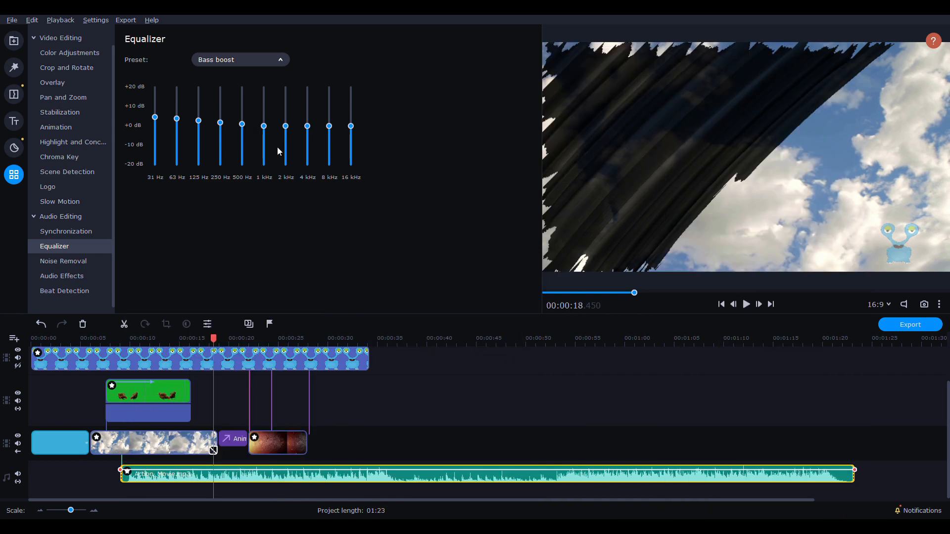
pyautogui.click(272, 111)
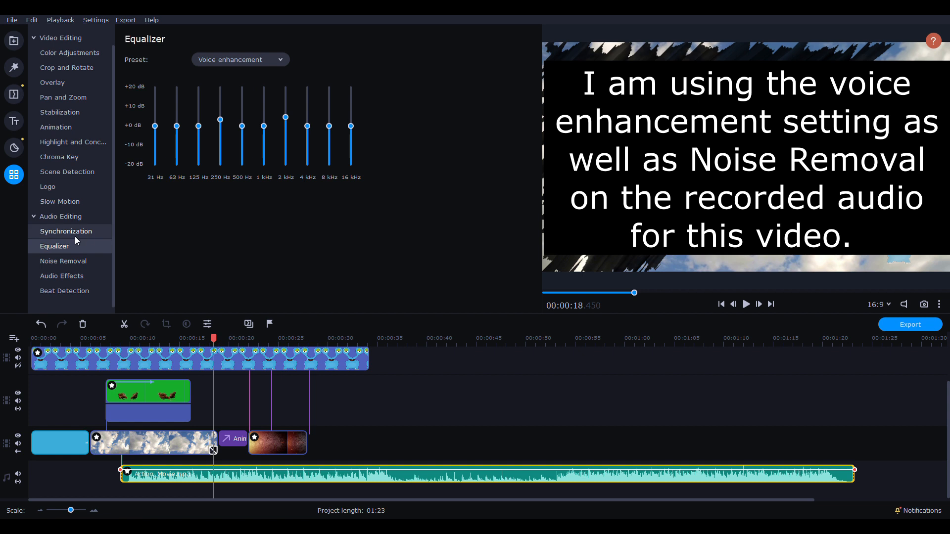
# Step: View the Noise Removal settings and the Audio Effects options for the selected music clip
pyautogui.click(66, 260)
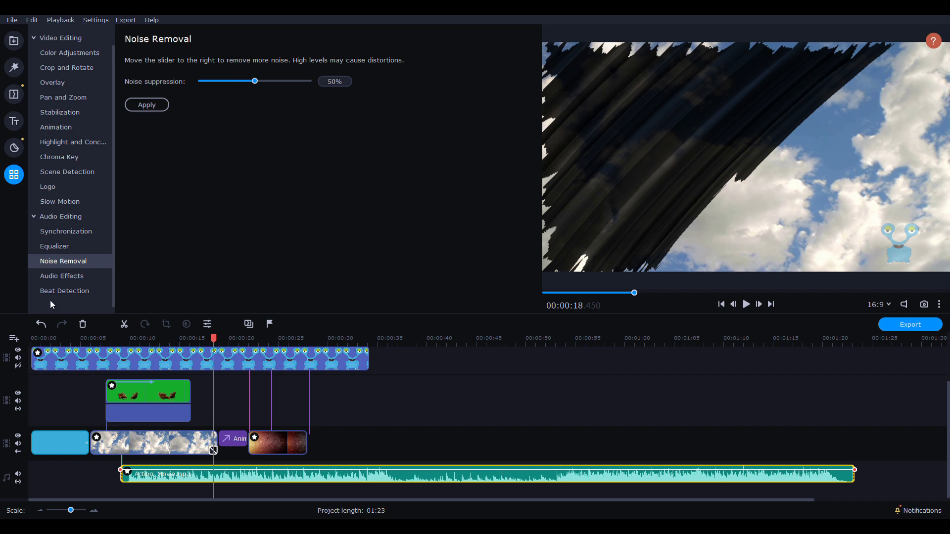
pyautogui.click(68, 276)
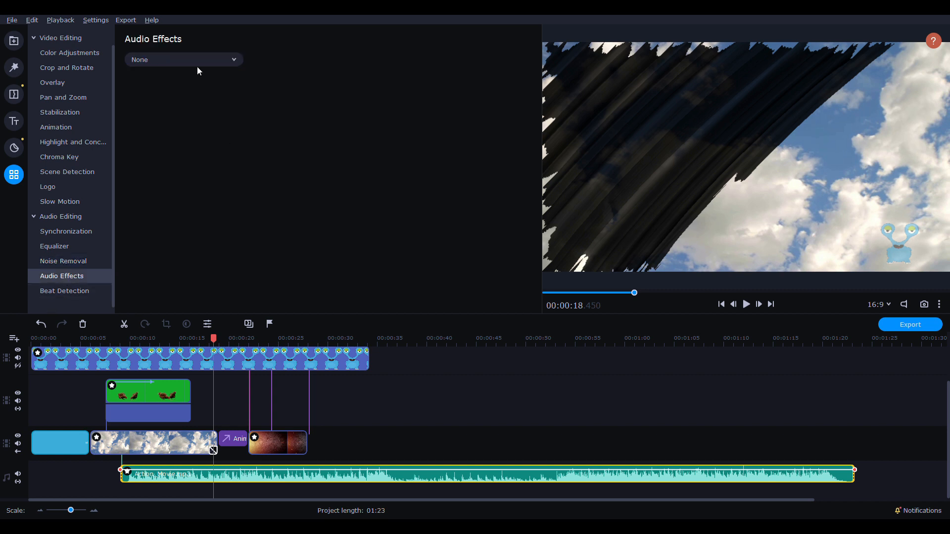
pyautogui.click(212, 60)
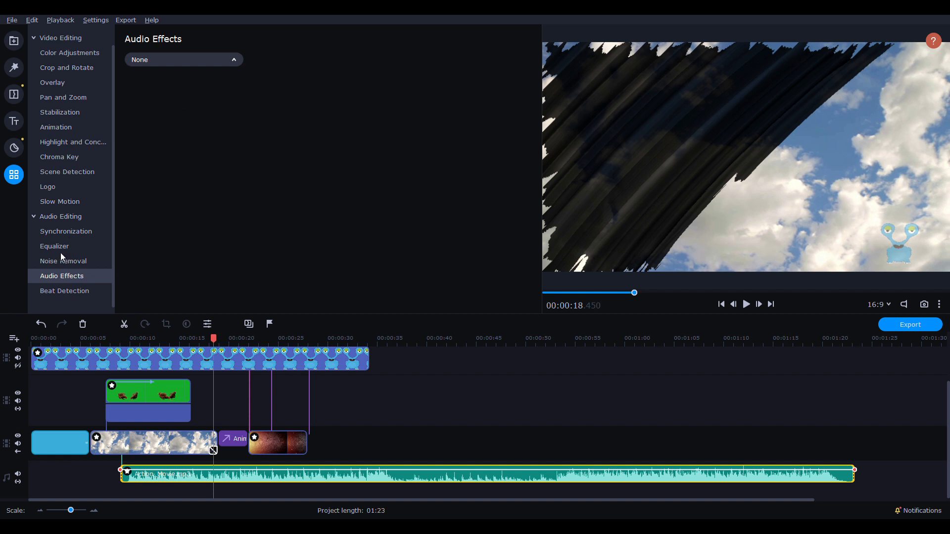
# Step: Detect the audio beats of the Action Movie clip, inspect the beat markers around 37 seconds, and undo the detection
pyautogui.click(66, 293)
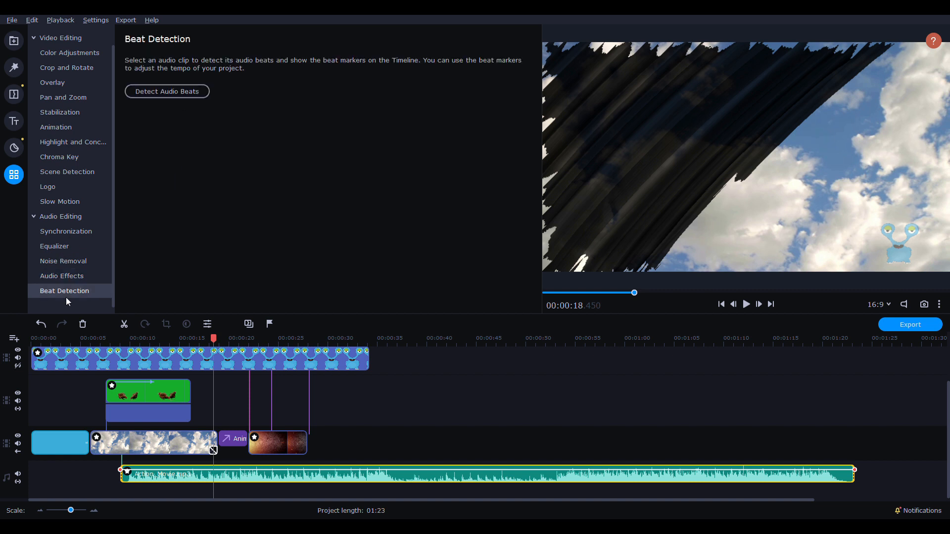
pyautogui.click(178, 91)
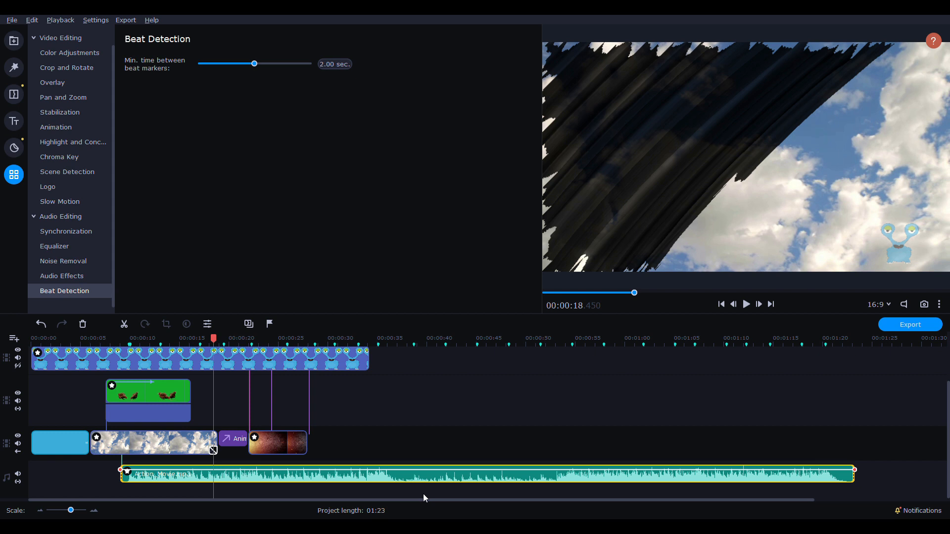
pyautogui.click(397, 482)
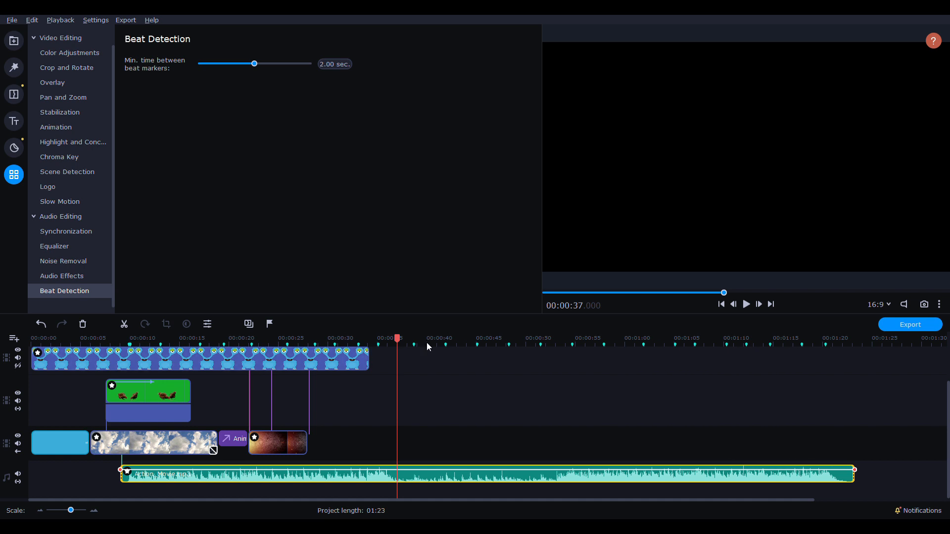
pyautogui.click(47, 323)
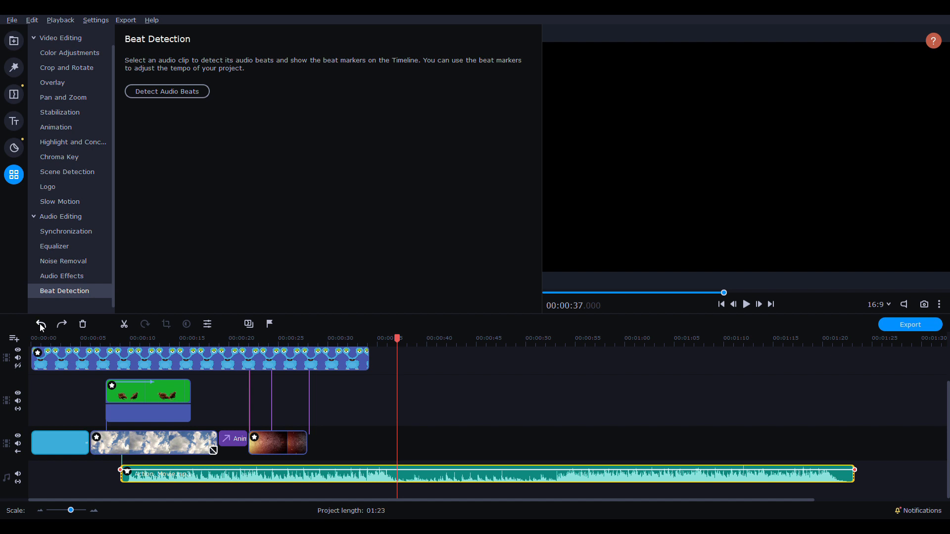
pyautogui.hotkey('ctrl', 'y')
# Step: Rotate the blue monster clip through a full turn in four 90-degree increments
pyautogui.click(144, 325)
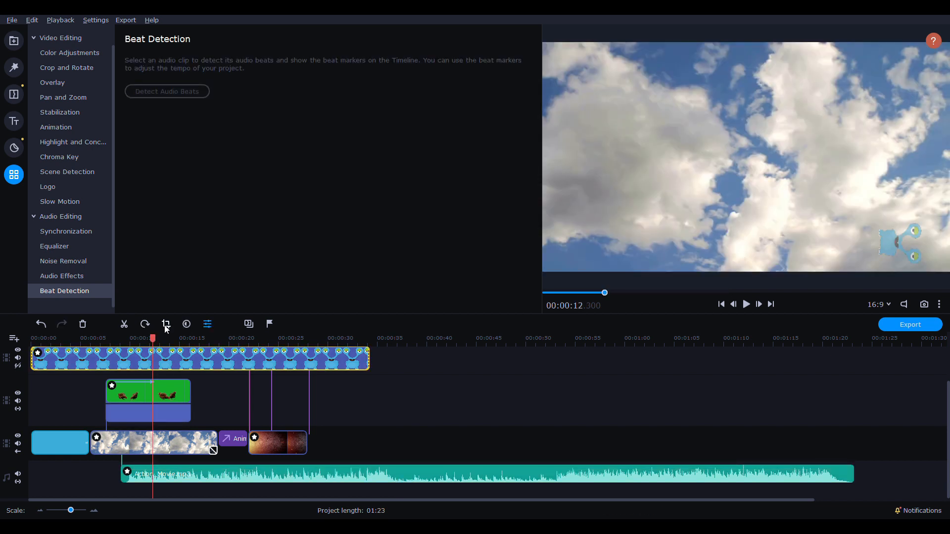
pyautogui.click(146, 326)
pyautogui.click(145, 326)
pyautogui.click(145, 325)
# Step: Try enlarging the crop frame around the whole blue monster, and split its clip at 12.3 seconds before undoing the split
pyautogui.click(167, 326)
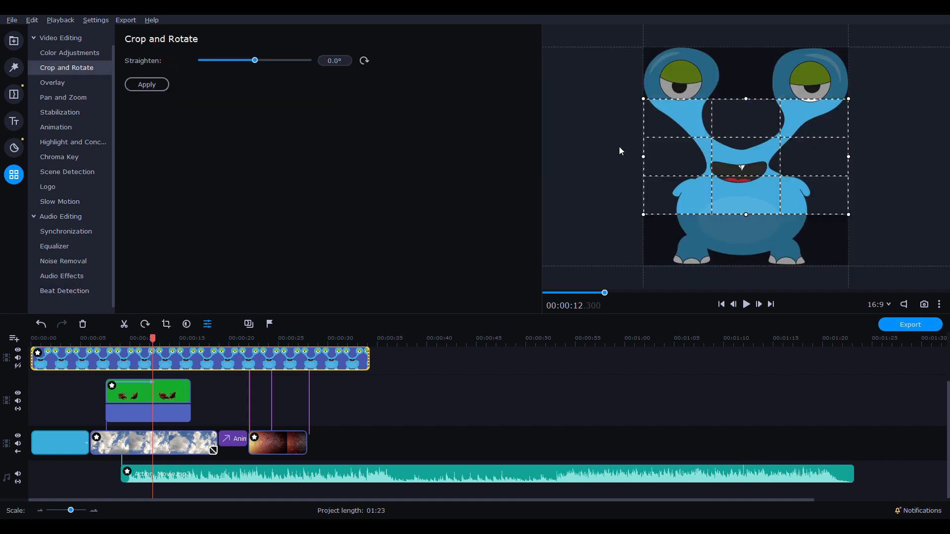
pyautogui.moveTo(746, 99); pyautogui.dragTo(745, 6)
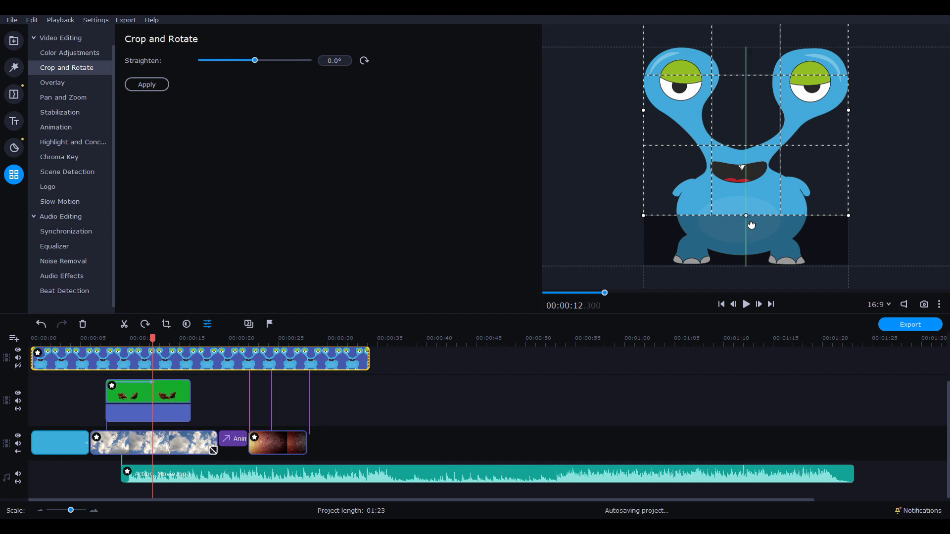
pyautogui.moveTo(747, 215); pyautogui.dragTo(745, 274)
pyautogui.click(124, 324)
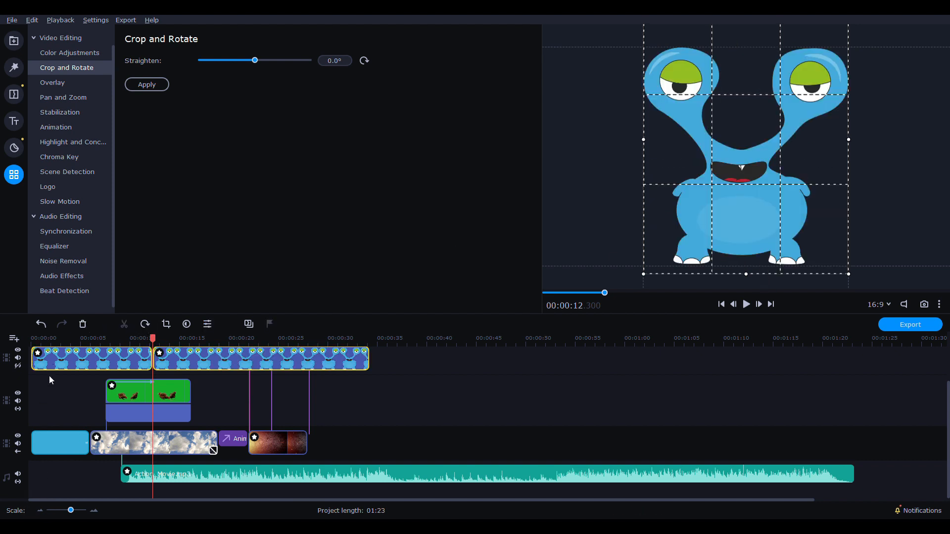
pyautogui.click(44, 323)
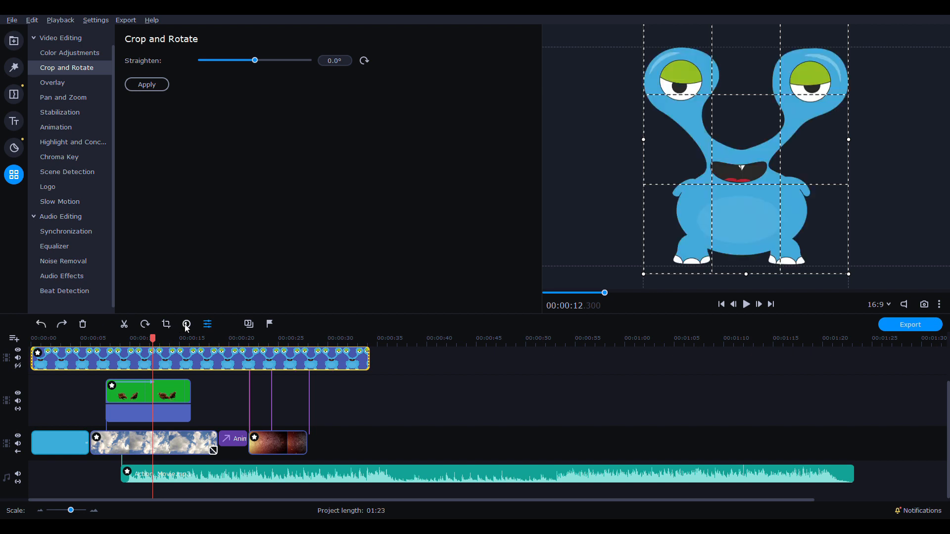
# Step: Examine the color adjustments and clip properties of the blue monster clip, plus the Transition Effects settings and transition styles
pyautogui.click(186, 324)
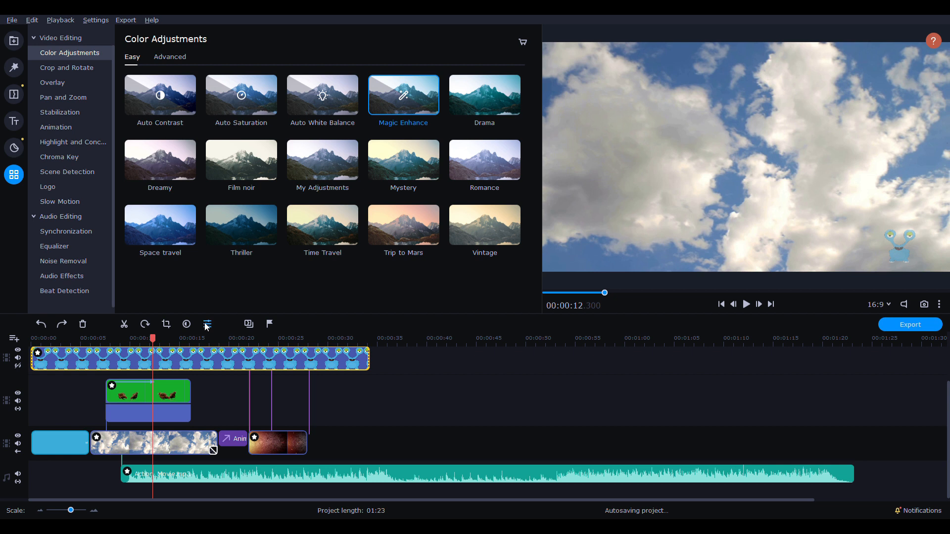
pyautogui.click(209, 324)
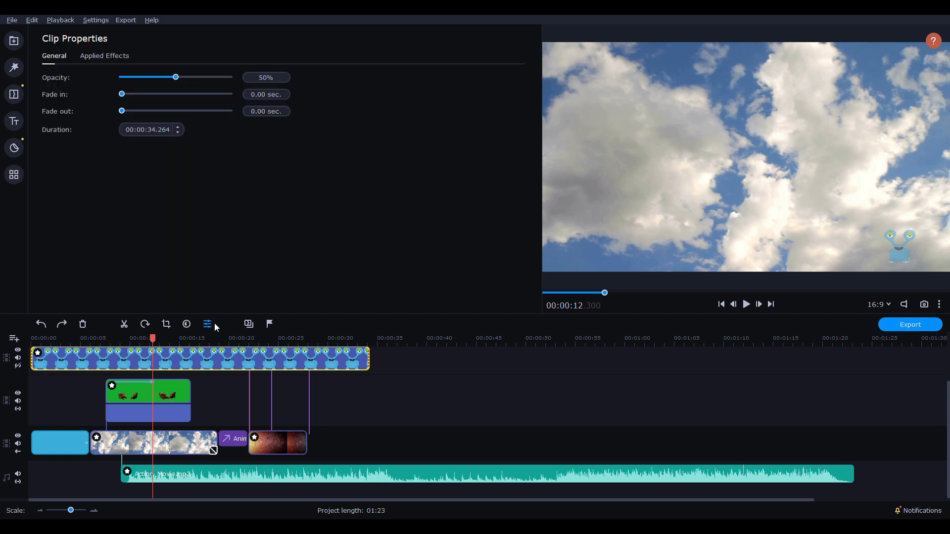
pyautogui.click(248, 324)
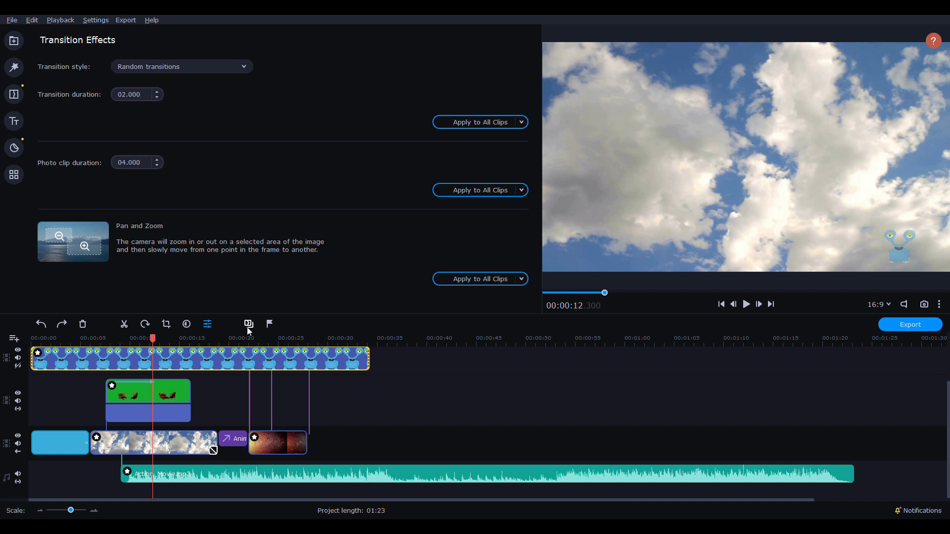
pyautogui.click(180, 66)
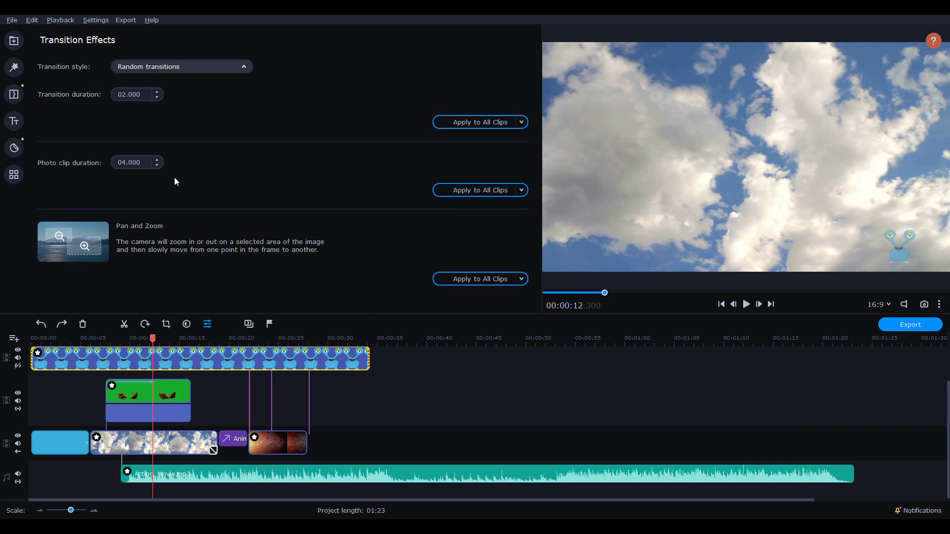
pyautogui.click(293, 94)
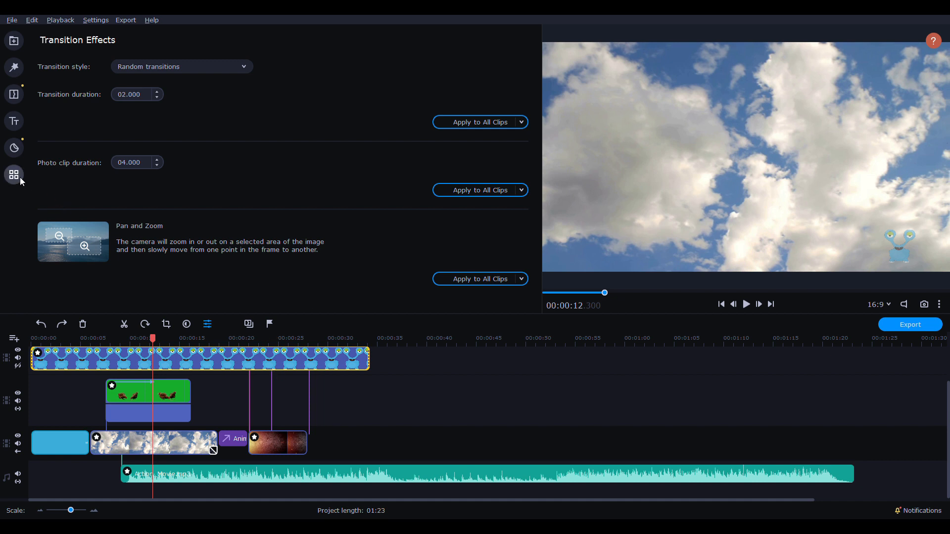
# Step: Add an unnamed timeline marker at 16.5 seconds
pyautogui.click(194, 340)
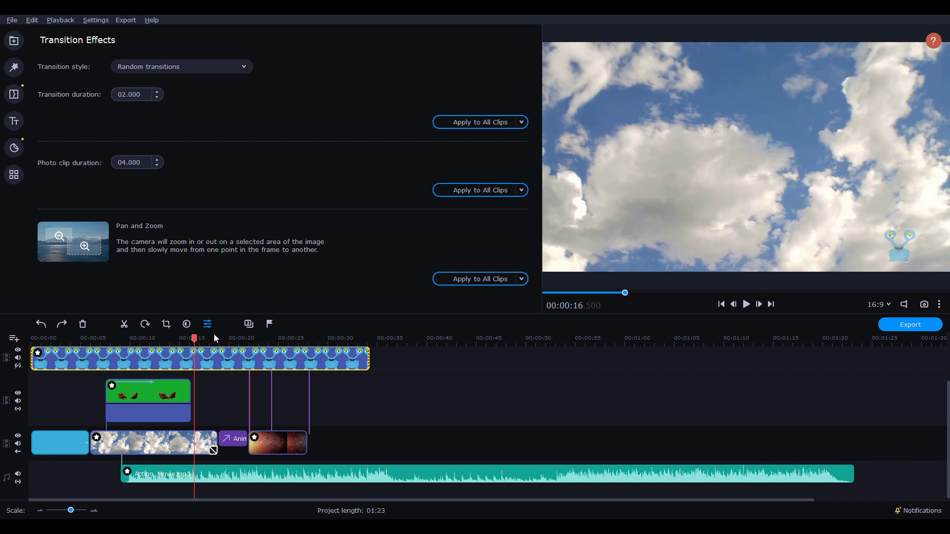
pyautogui.click(270, 324)
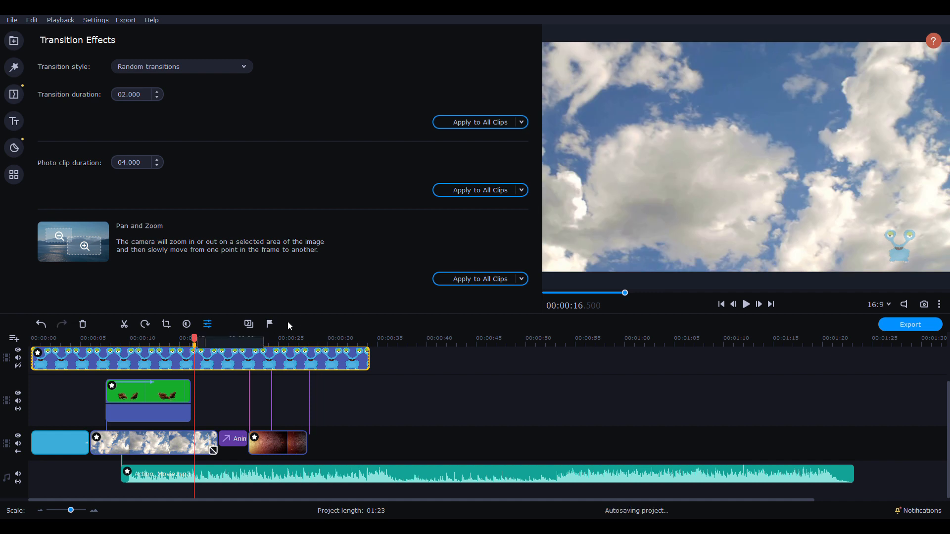
pyautogui.click(337, 342)
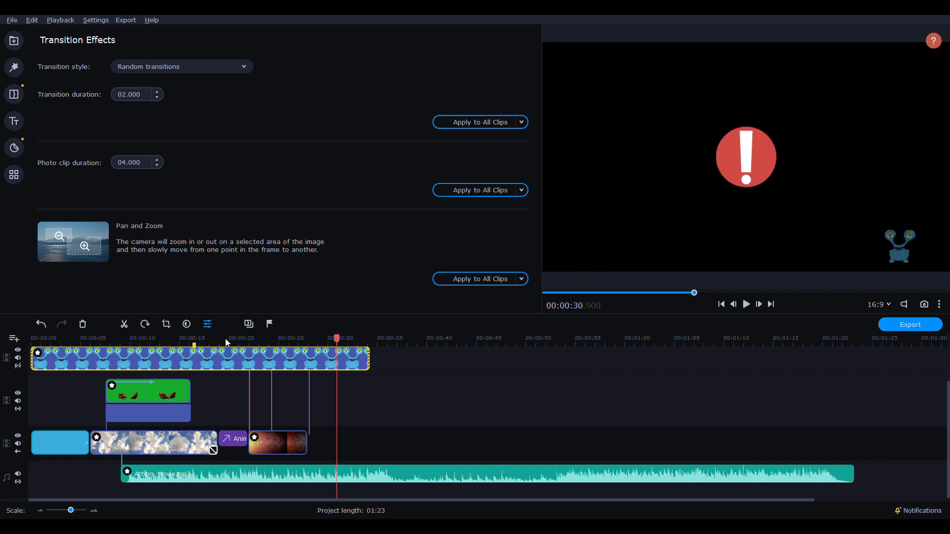
pyautogui.click(185, 342)
# Step: Add a timeline marker at about 35.45 seconds, where the music changes, and enter "Introdu" as its name
pyautogui.click(384, 340)
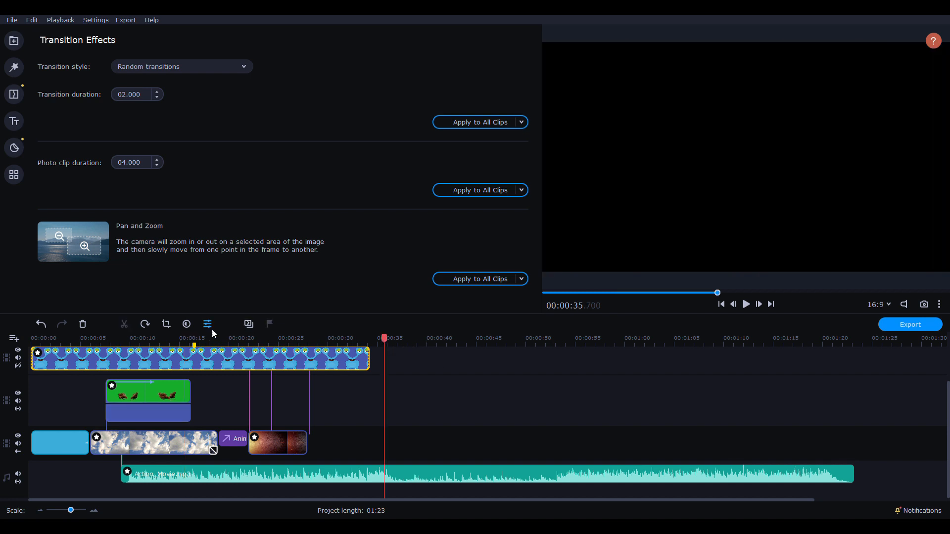
pyautogui.moveTo(386, 343); pyautogui.dragTo(384, 346)
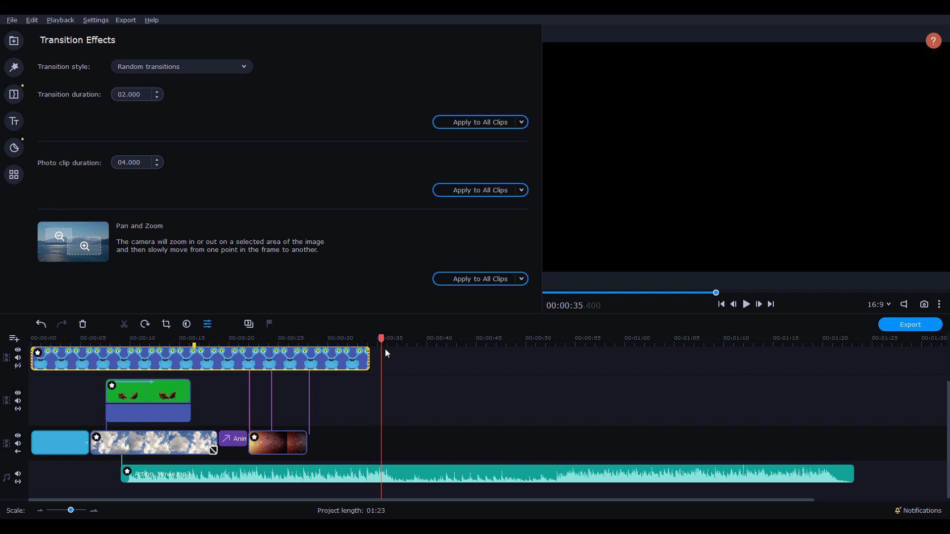
pyautogui.click(381, 481)
pyautogui.click(270, 324)
pyautogui.write('Itnrod')
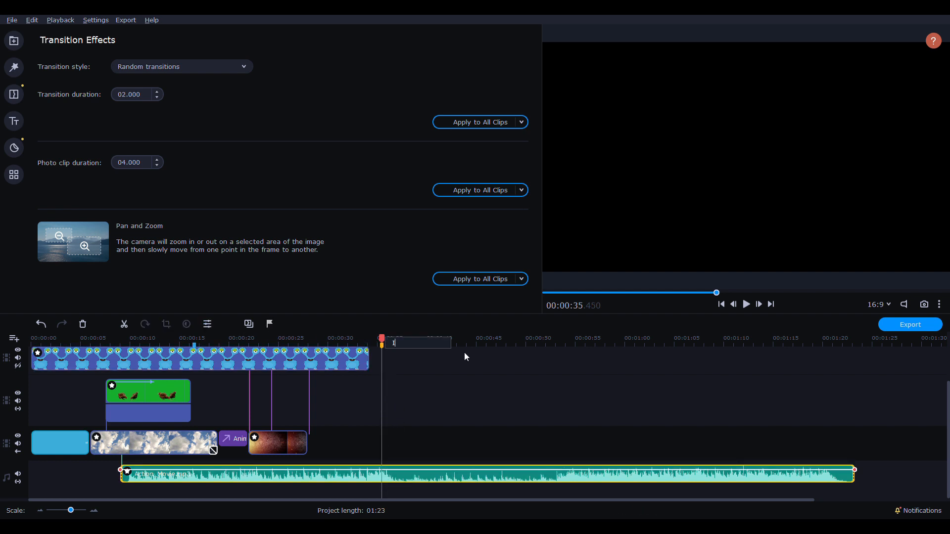
pyautogui.press('BackSpace')
pyautogui.press('BackSpace')
pyautogui.press('BackSpace')
pyautogui.press('BackSpace')
pyautogui.press('BackSpace')
pyautogui.write('ntro')
pyautogui.press('BackSpace')
pyautogui.write('odu')
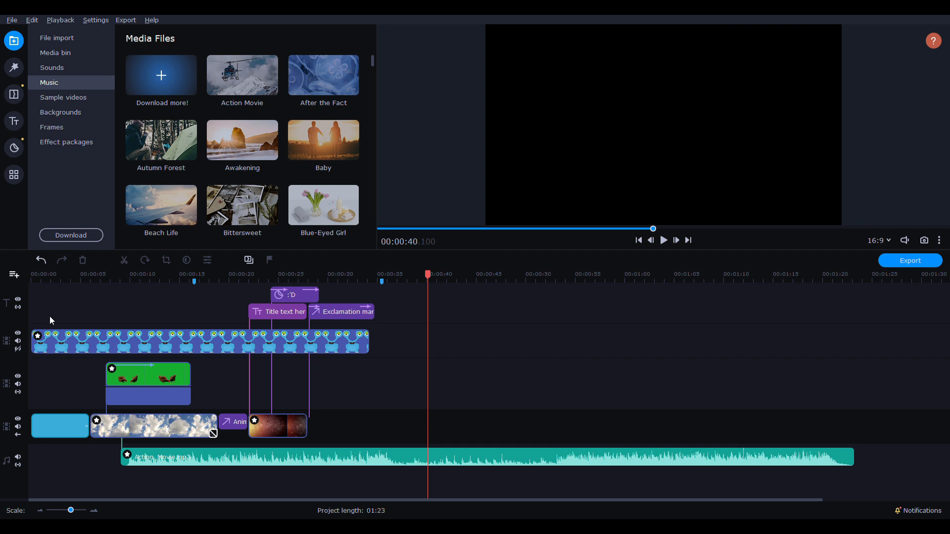
# Step: Hide and show the titles track again, and unlink its clips from the main video track before relinking them
pyautogui.click(18, 300)
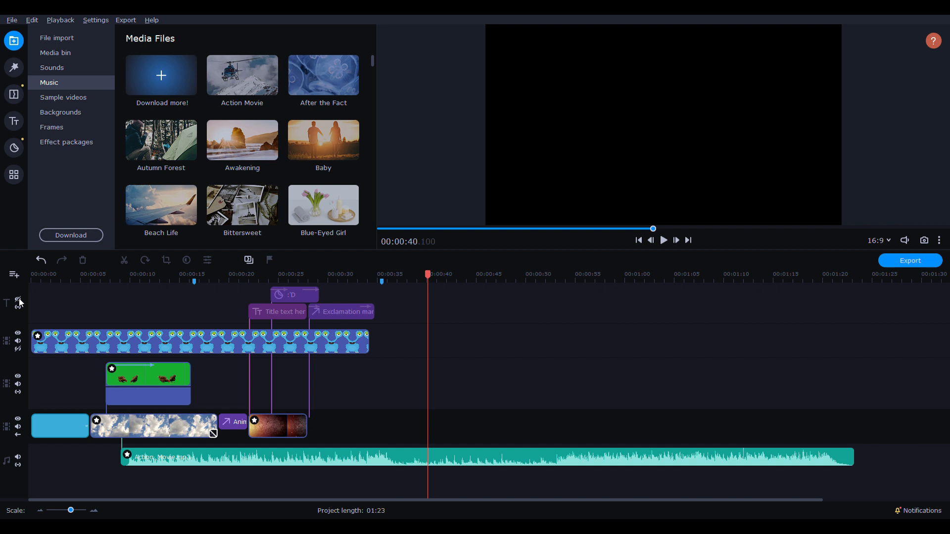
pyautogui.click(18, 299)
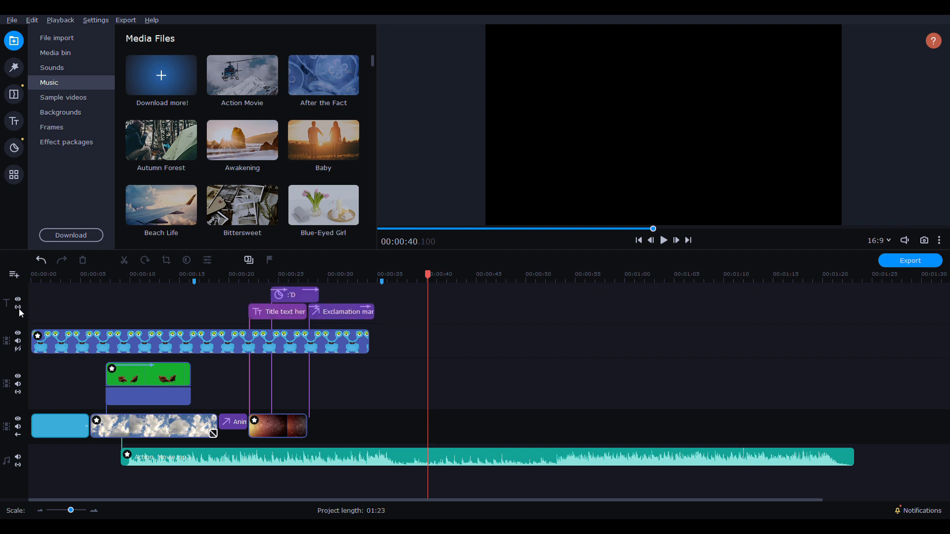
pyautogui.click(19, 307)
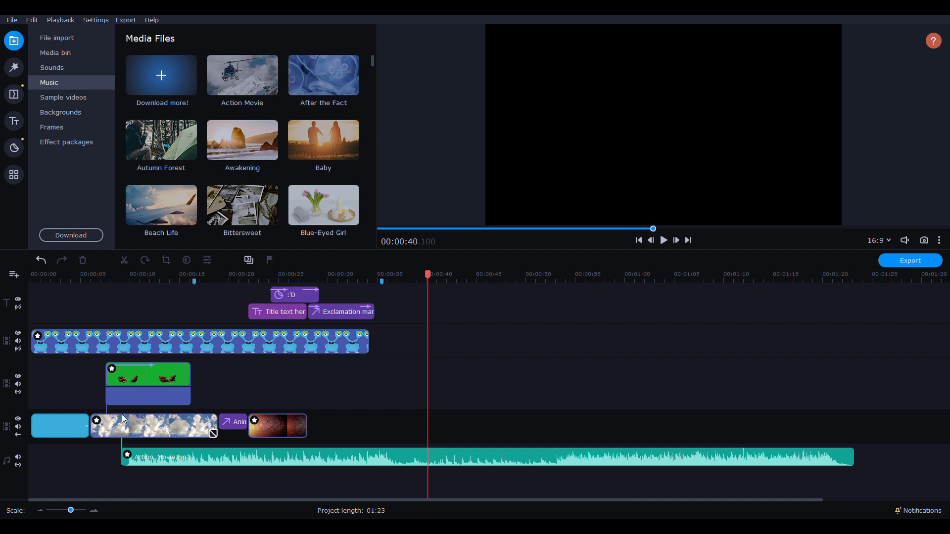
pyautogui.click(19, 308)
# Step: Link the blue monster's overlay track to the main video track, and briefly mute the chicken overlay track before restoring its sound
pyautogui.click(18, 349)
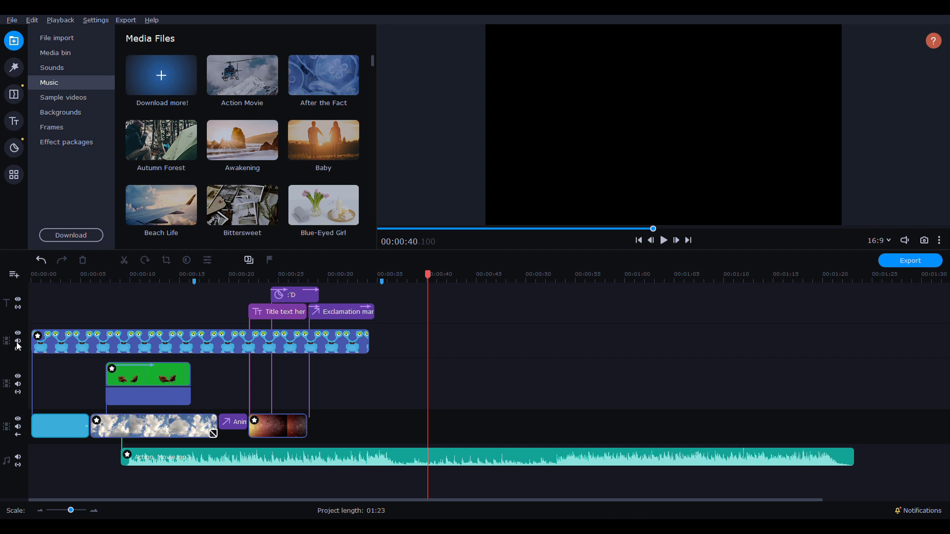
pyautogui.click(18, 384)
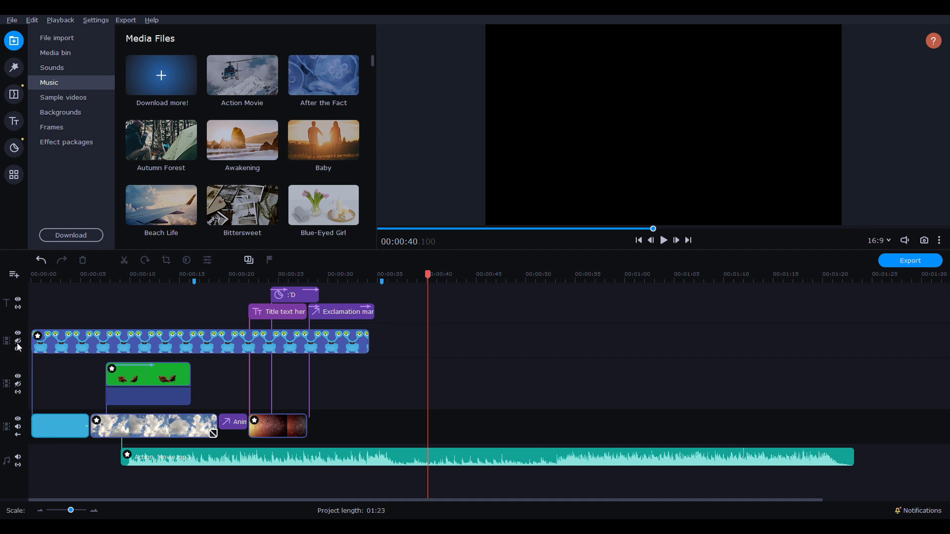
pyautogui.click(24, 384)
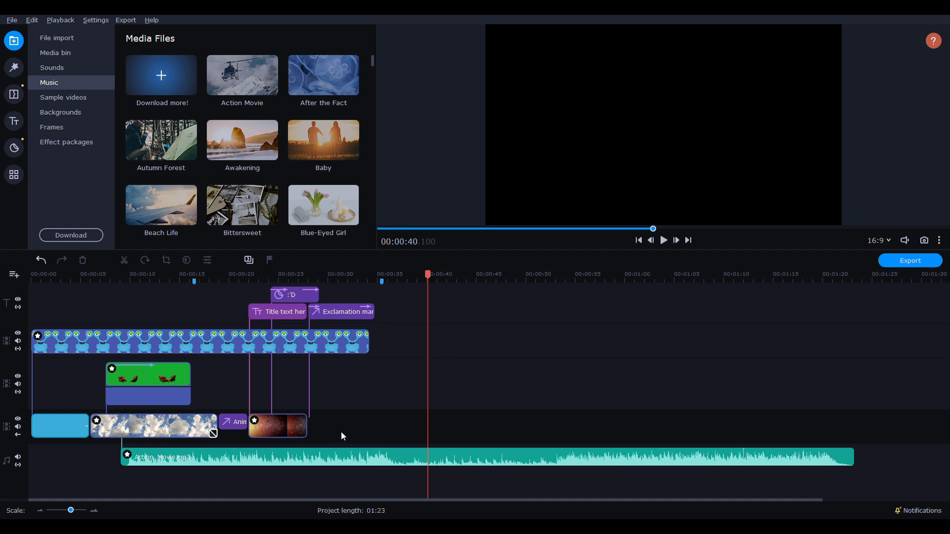
# Step: With automatic gap removal off on the main video track, shift all clips to start at about 9.65 seconds, and delete the gap before them
pyautogui.click(18, 435)
pyautogui.moveTo(283, 477); pyautogui.dragTo(85, 301)
pyautogui.moveTo(329, 486); pyautogui.dragTo(82, 300)
pyautogui.moveTo(65, 434); pyautogui.dragTo(161, 437)
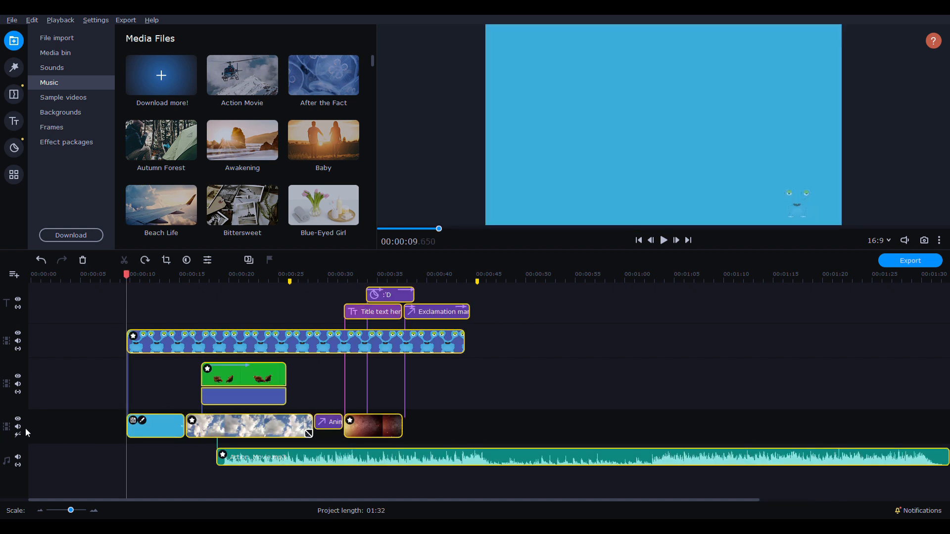
pyautogui.click(78, 433)
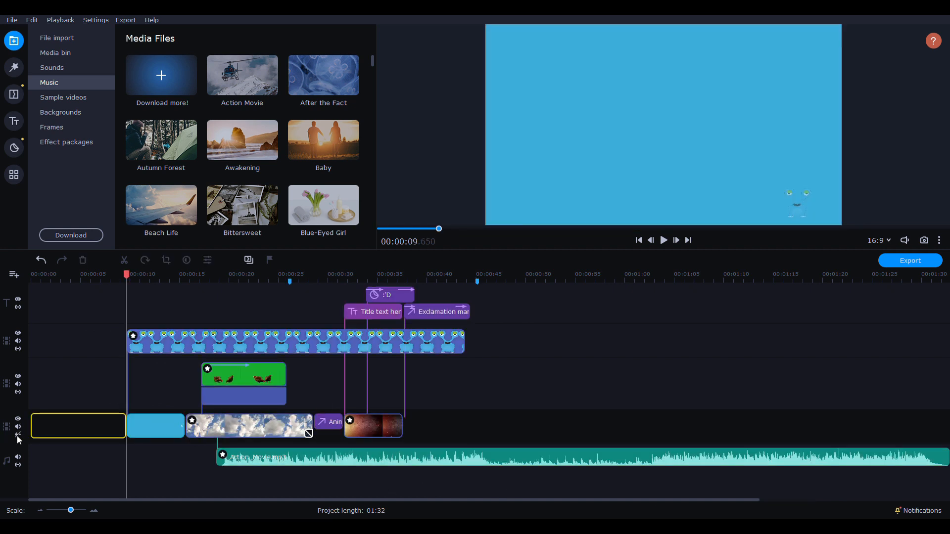
pyautogui.press('Delete')
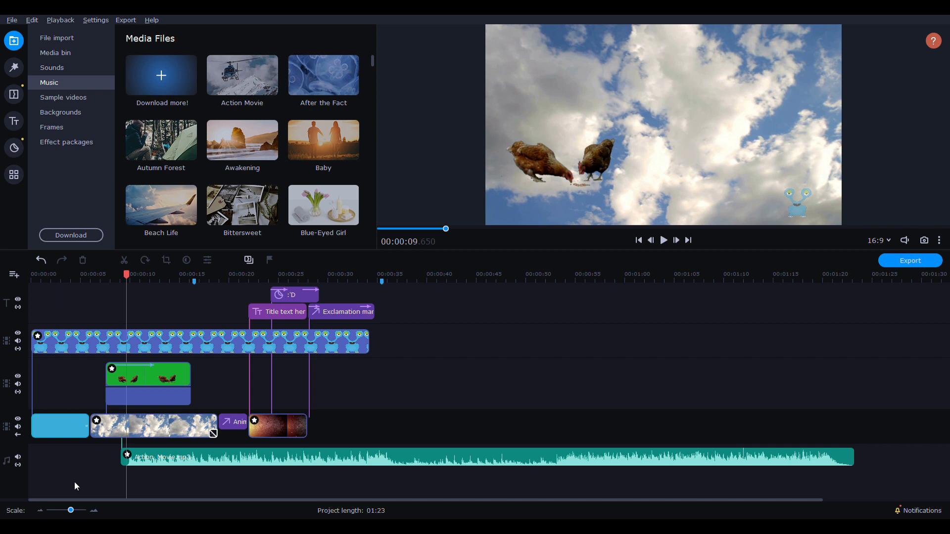
# Step: Unpin the preview player into its own window and dock it back in place
pyautogui.moveTo(71, 512)
pyautogui.mouseDown()
pyautogui.moveTo(56, 512)
pyautogui.moveTo(72, 514)
pyautogui.mouseUp()
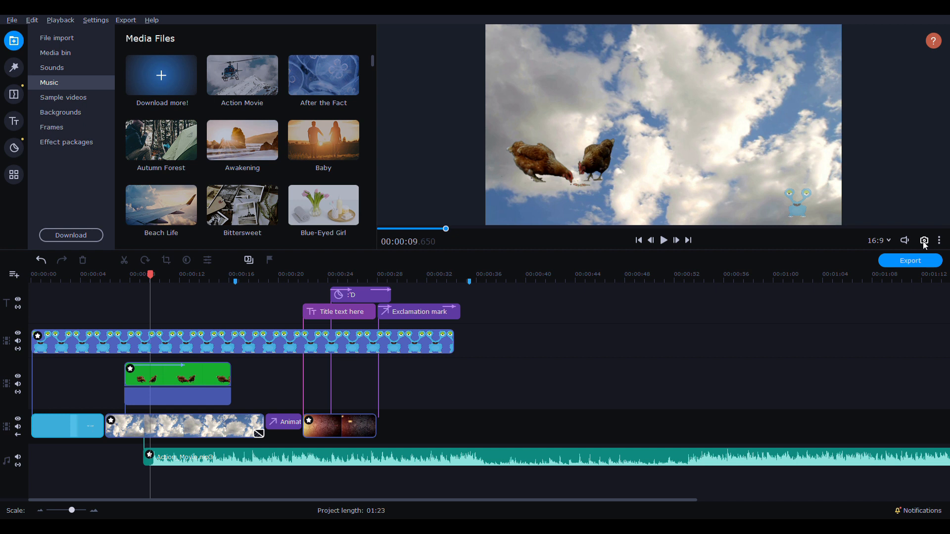
pyautogui.click(939, 241)
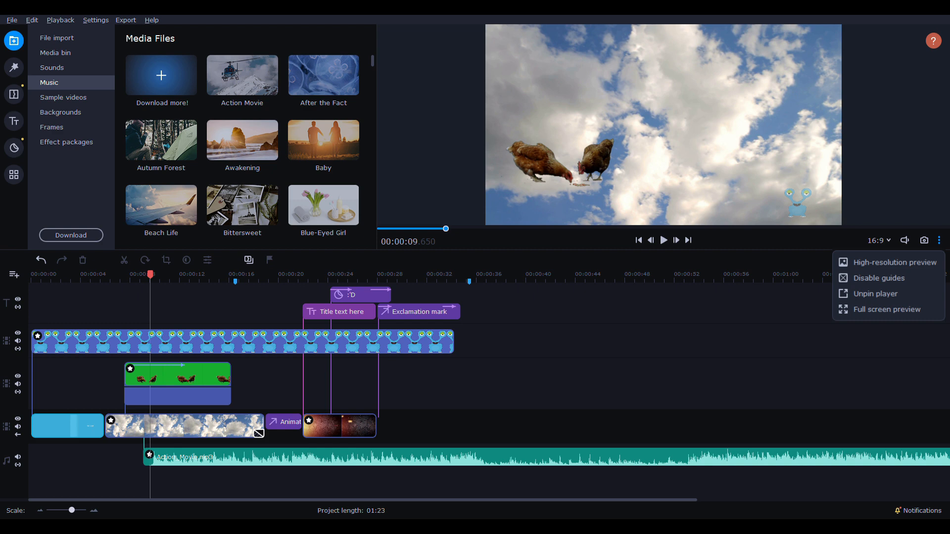
pyautogui.click(875, 294)
pyautogui.click(608, 414)
pyautogui.click(939, 241)
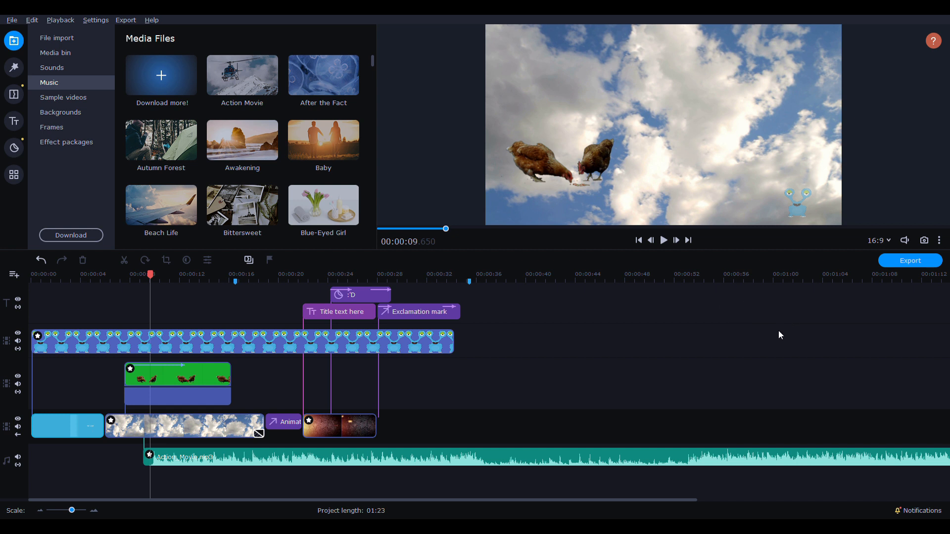
pyautogui.click(13, 94)
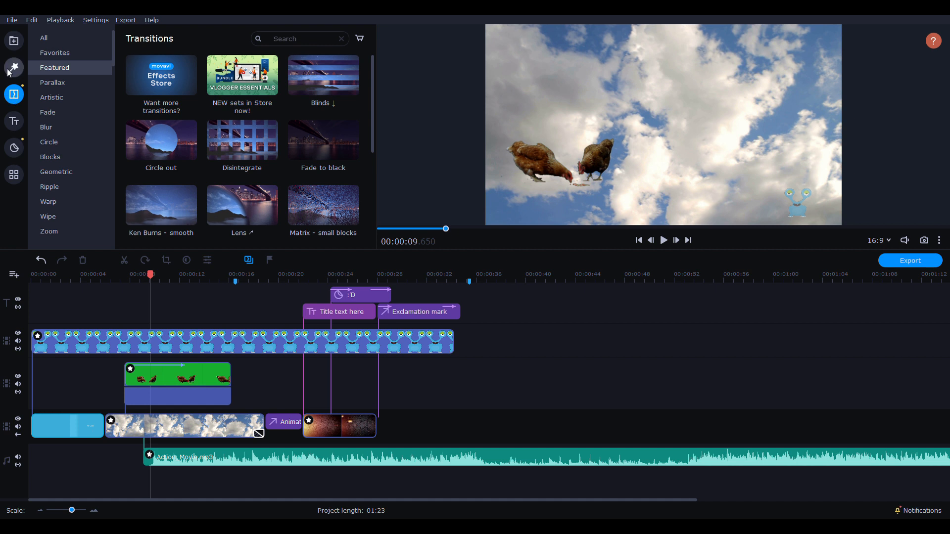
pyautogui.click(18, 48)
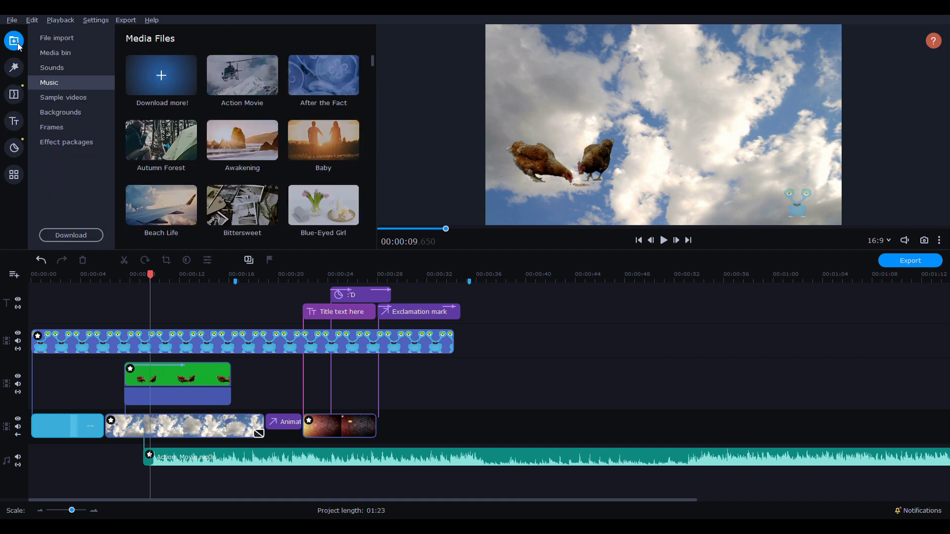